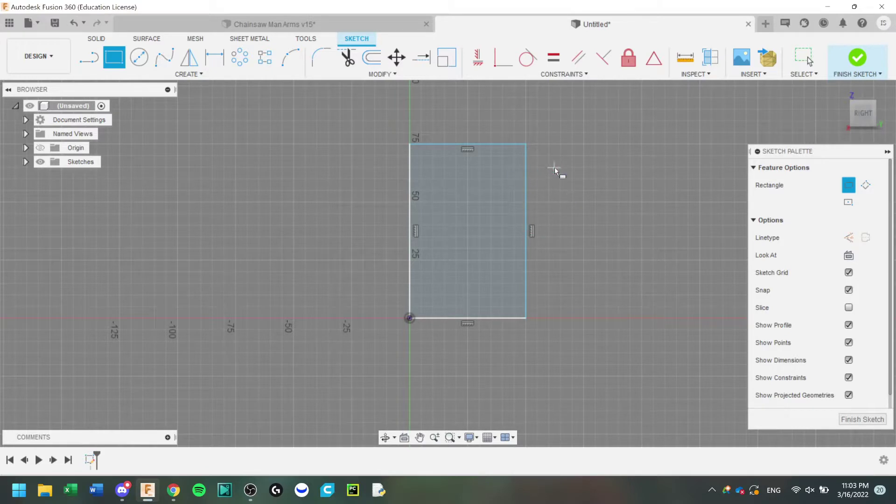
# Draw a second rectangle 55 mm wide and 65 mm high from the upper-left corner of the existing rectangle.
pyautogui.scroll(1, 549, 177)
pyautogui.click(398, 144)
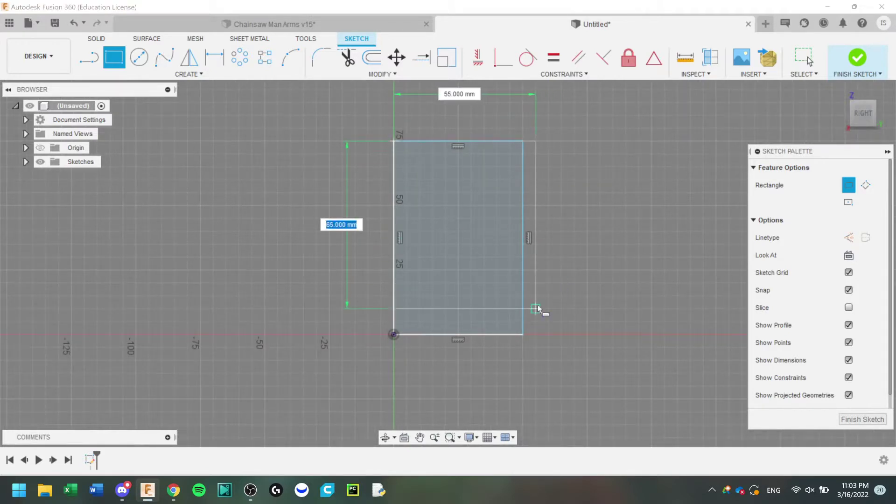
pyautogui.click(541, 307)
pyautogui.rightClick(575, 218)
pyautogui.click(586, 218)
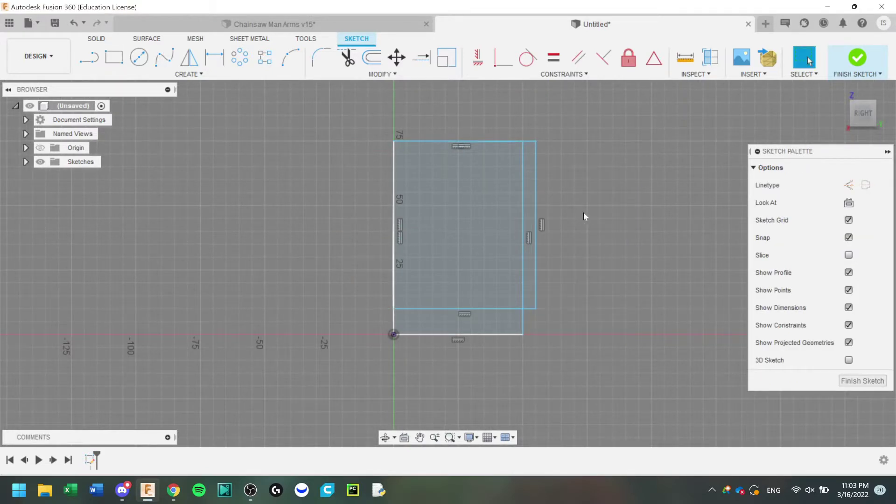
# Trim the two overlapping rectangle segments inside the shape to leave a single outline with a stepped lower-right corner.
pyautogui.click(350, 58)
pyautogui.click(523, 219)
pyautogui.click(493, 308)
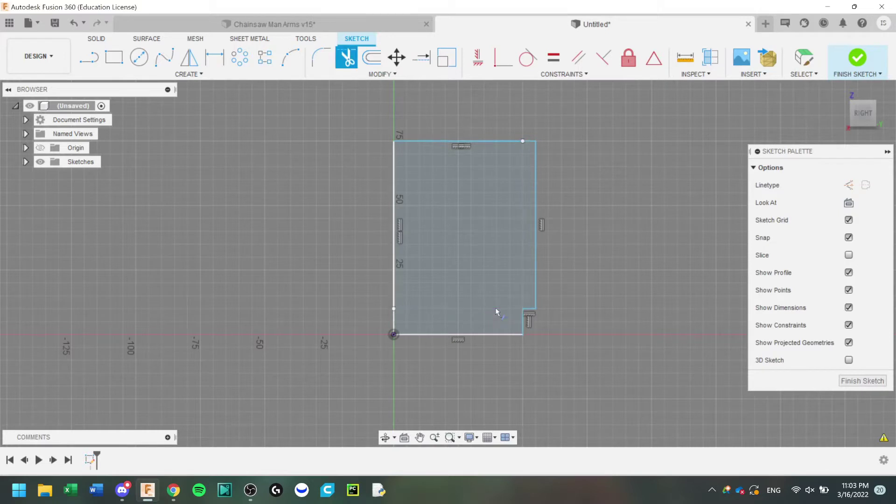
pyautogui.moveTo(580, 186); pyautogui.dragTo(584, 161, button='middle')
pyautogui.click(371, 57)
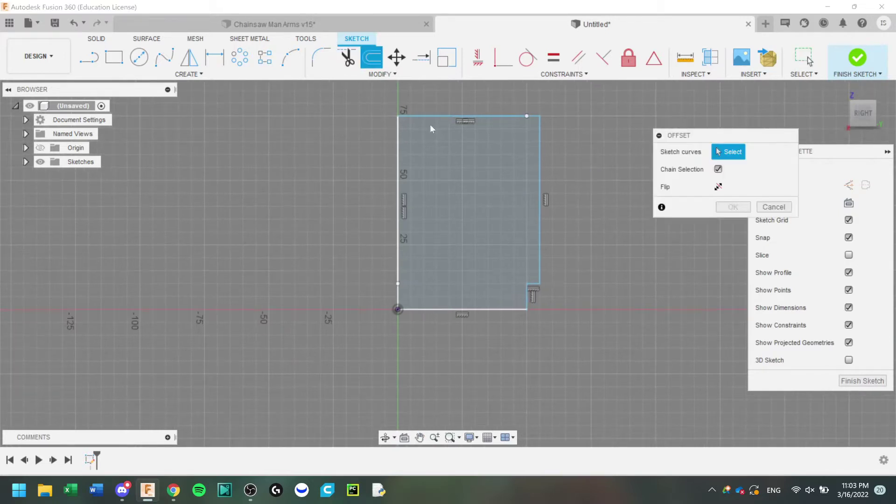
pyautogui.click(346, 58)
pyautogui.click(372, 57)
pyautogui.click(509, 308)
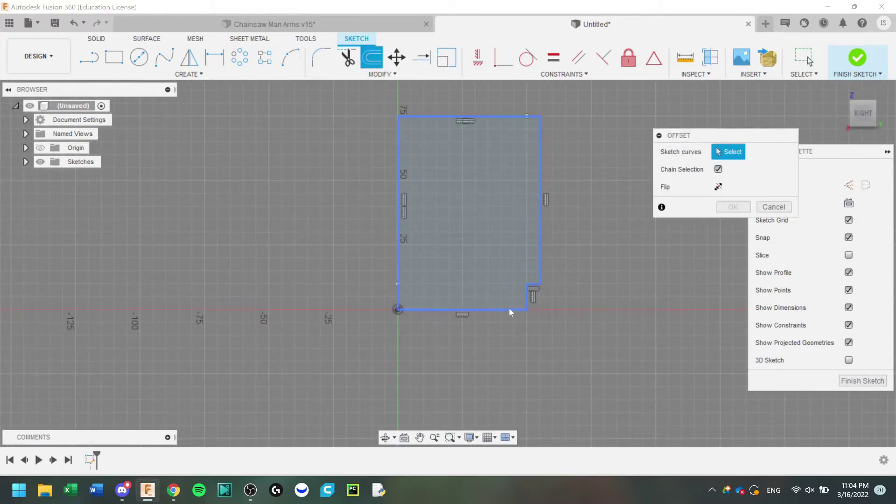
pyautogui.moveTo(509, 308); pyautogui.dragTo(510, 295)
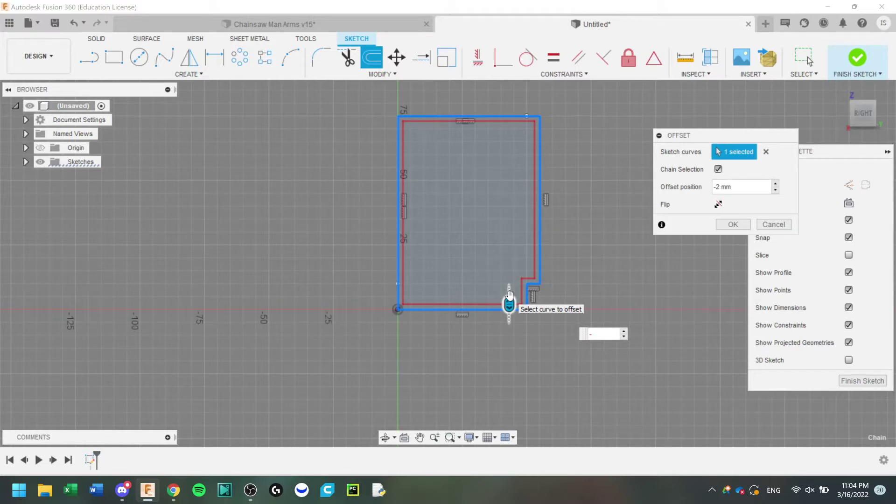
pyautogui.write('.5in')
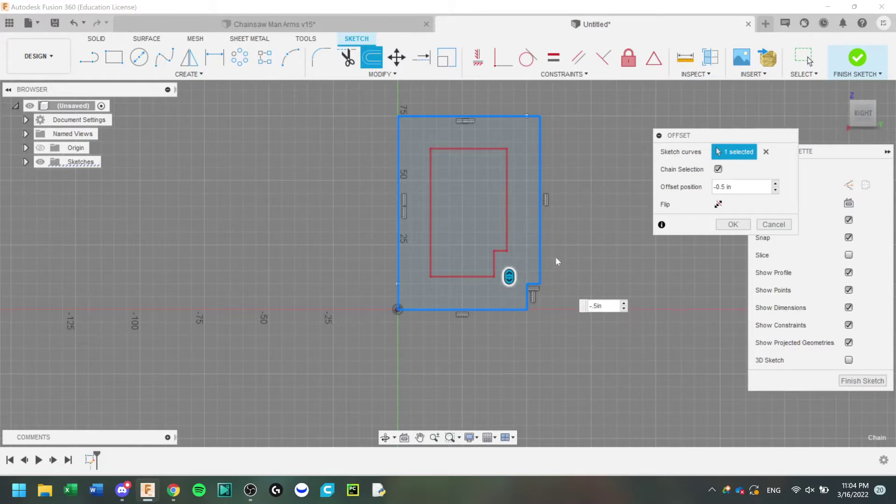
pyautogui.click(774, 224)
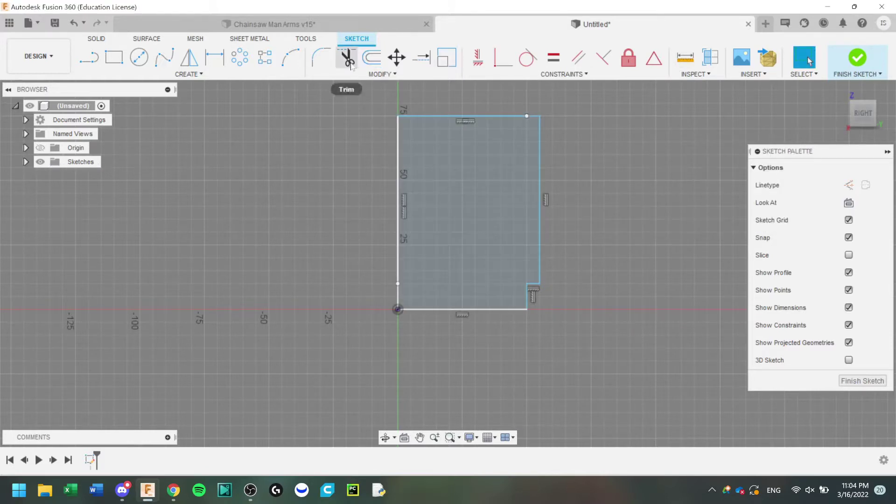
# Dimension the outline's base edge and set its length to 4.5 in.
pyautogui.click(214, 57)
pyautogui.click(504, 309)
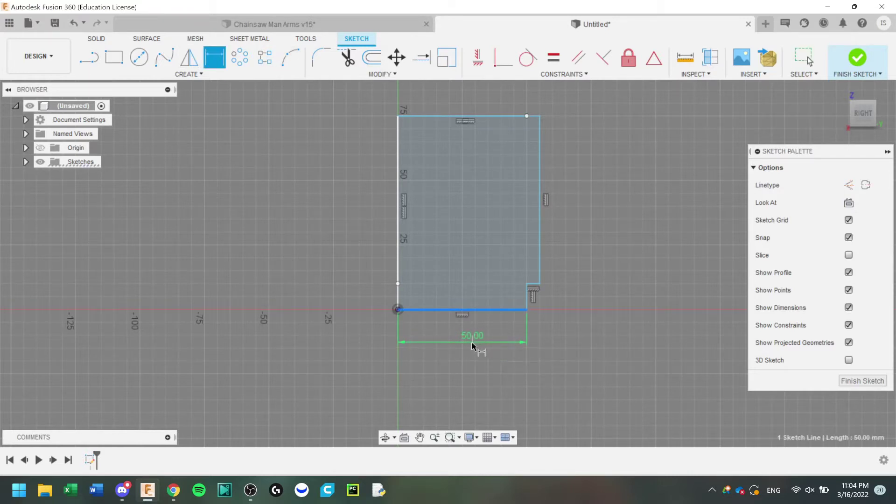
pyautogui.click(473, 344)
pyautogui.write('4.5in')
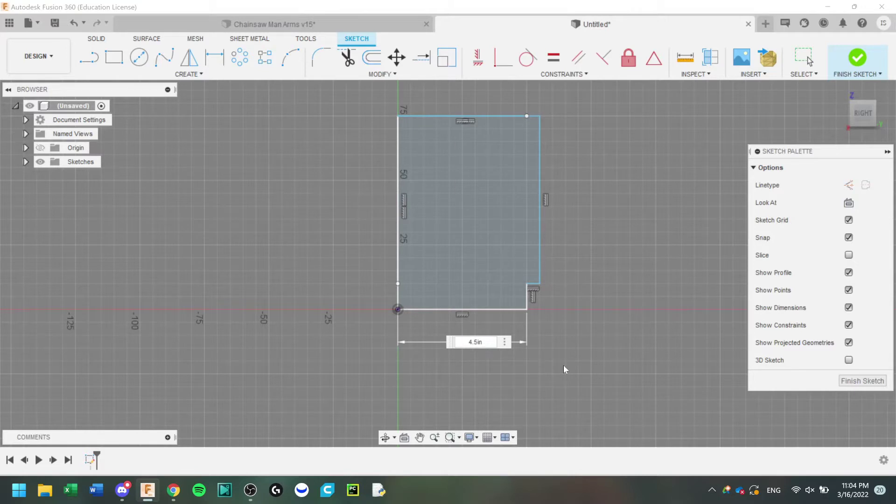
pyautogui.press('Return')
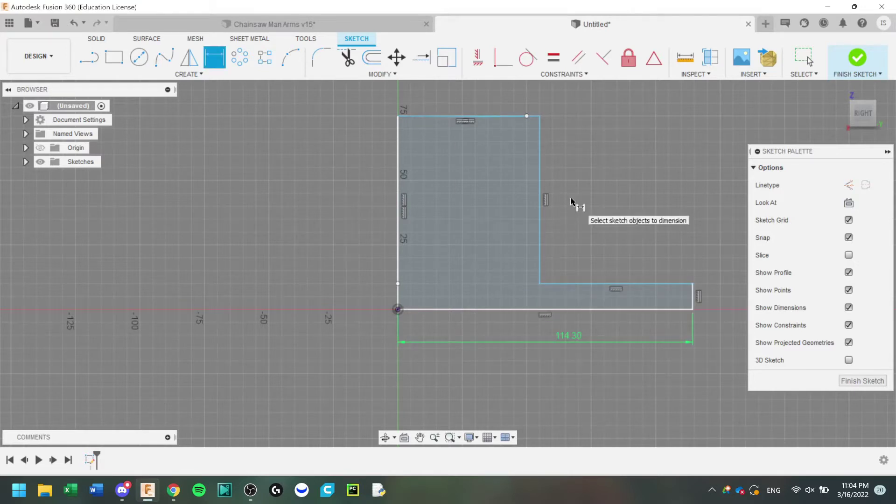
pyautogui.press('Escape')
# Stretch the outline by moving its right edge outward to about 124 mm wide and its upper edge to about 155 mm high.
pyautogui.moveTo(540, 200); pyautogui.dragTo(721, 200)
pyautogui.moveTo(671, 193); pyautogui.dragTo(502, 297, button='middle')
pyautogui.scroll(-3, 534, 204)
pyautogui.moveTo(500, 228); pyautogui.dragTo(497, 100)
pyautogui.moveTo(496, 109); pyautogui.dragTo(500, 142, button='middle')
pyautogui.scroll(-2, 490, 193)
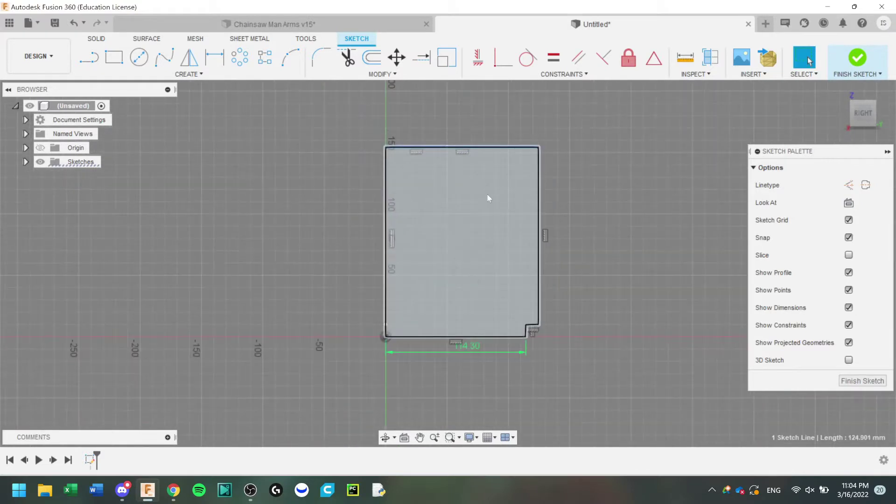
# Dimension the overall height from the upper-right corner to the right end of the base and set it to 7 in.
pyautogui.click(218, 65)
pyautogui.press('Escape')
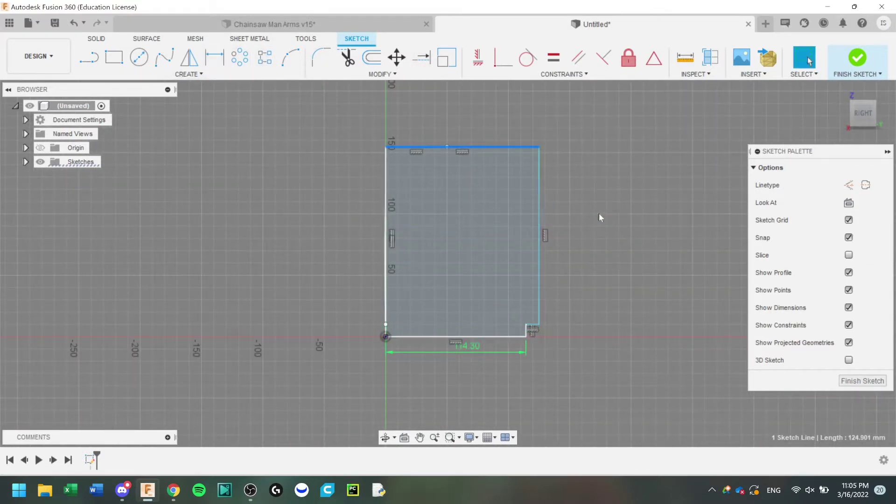
pyautogui.click(598, 213)
pyautogui.press('d')
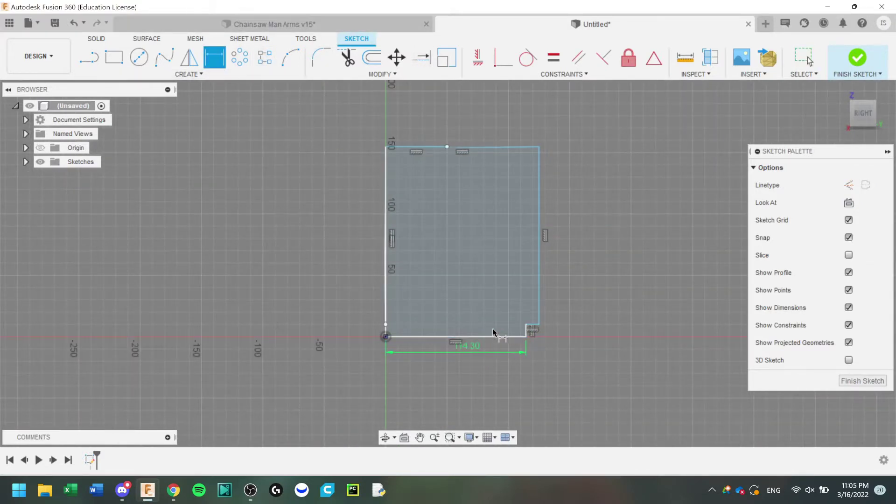
pyautogui.click(538, 146)
pyautogui.click(527, 336)
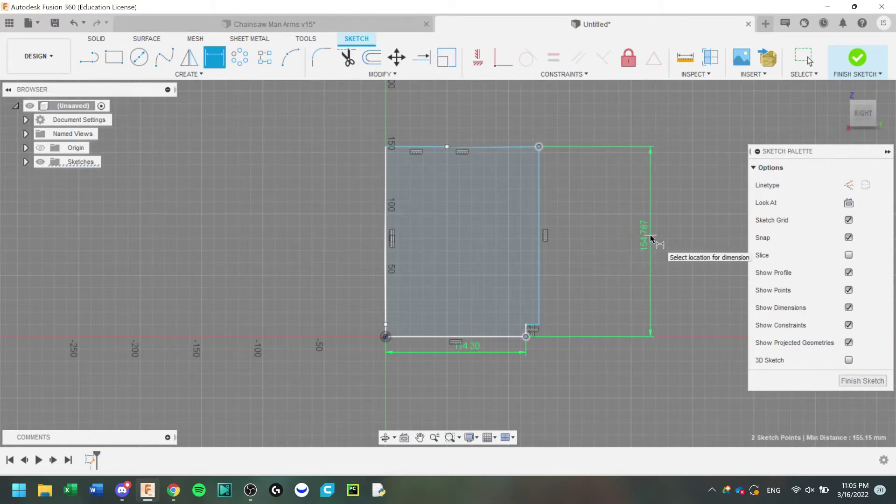
pyautogui.click(646, 238)
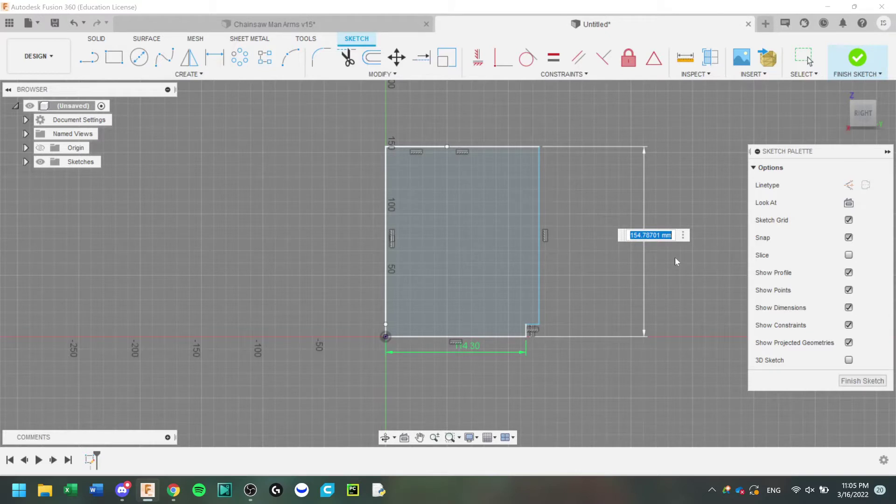
pyautogui.write('7in')
pyautogui.press('Return')
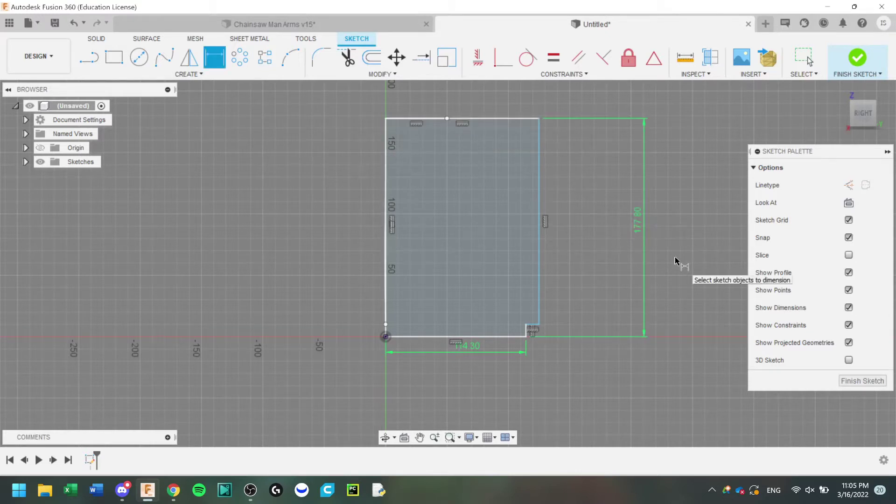
pyautogui.press('Escape')
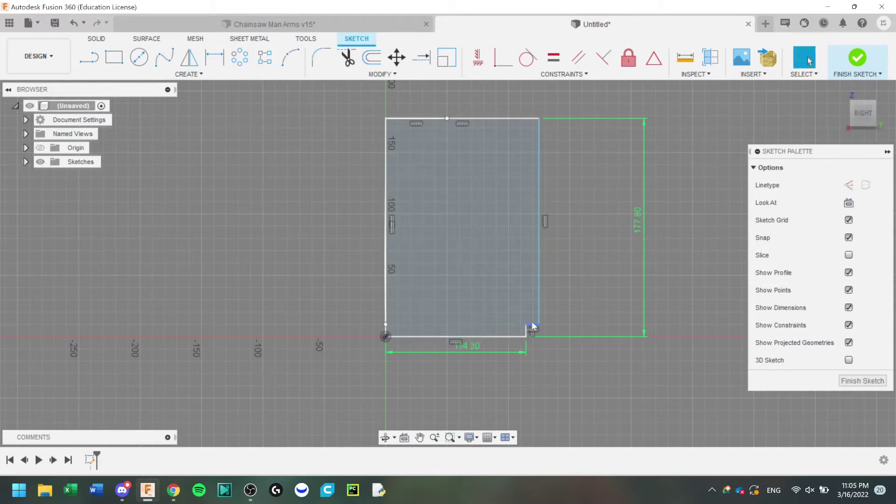
# Raise the short horizontal edge of the lower-right step to about 30 mm above the base.
pyautogui.scroll(5, 532, 332)
pyautogui.moveTo(532, 318); pyautogui.dragTo(531, 277)
pyautogui.scroll(1, 532, 294)
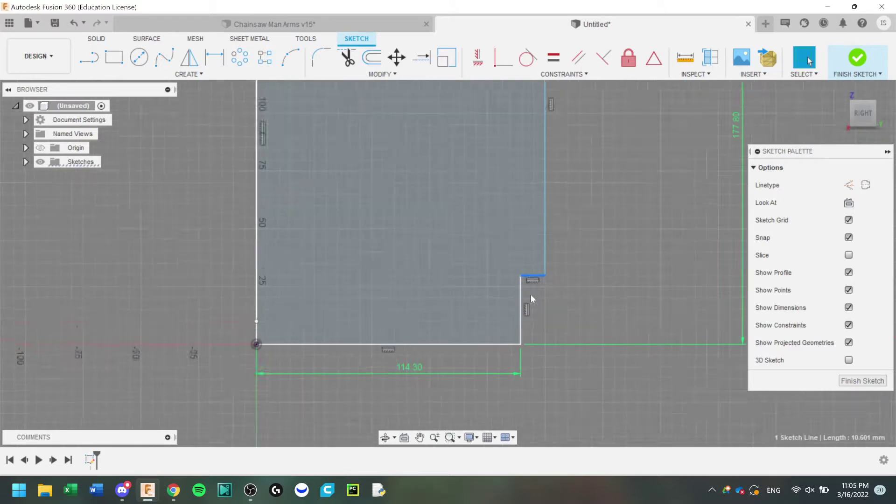
# Offset the whole outline inward by 0.35 in, entering the offset position as -0.35 in.
pyautogui.scroll(-7, 531, 294)
pyautogui.click(372, 57)
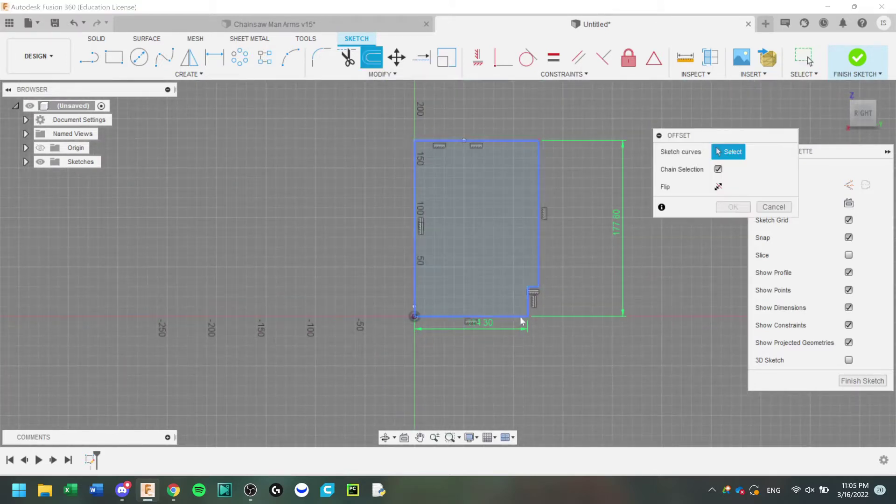
pyautogui.moveTo(519, 314); pyautogui.dragTo(519, 304)
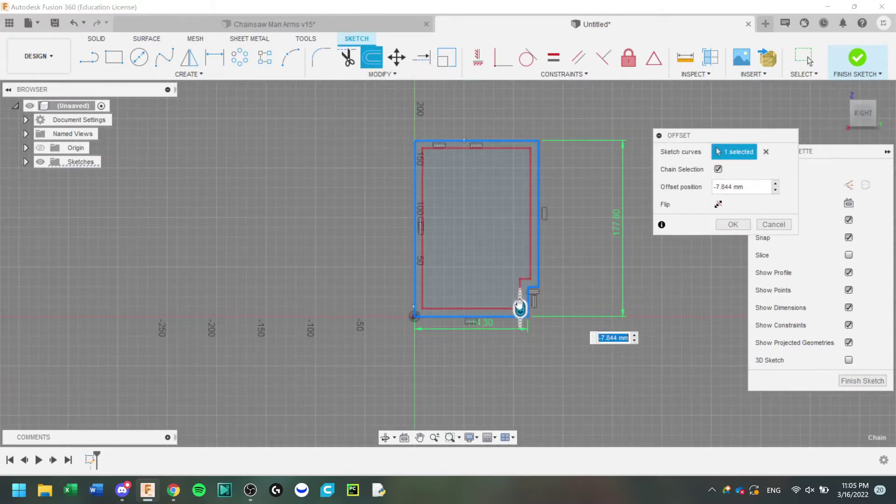
pyautogui.write('-.5in')
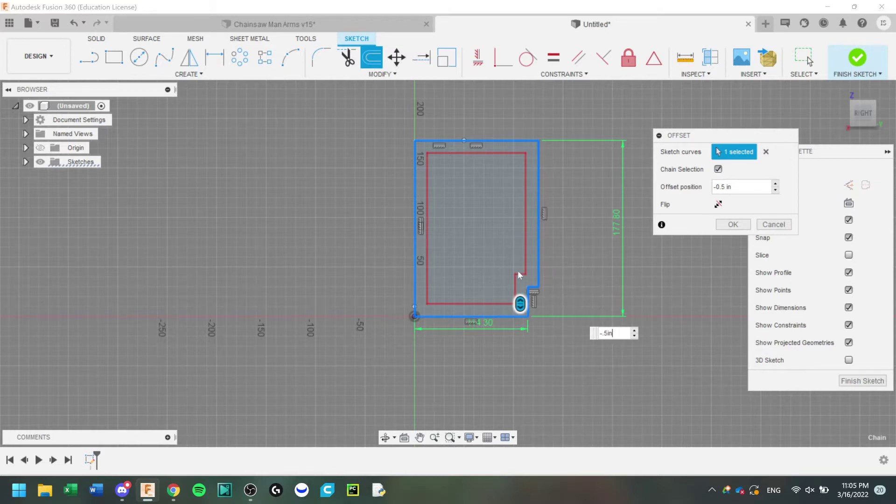
pyautogui.press('BackSpace')
pyautogui.press('BackSpace')
pyautogui.press('BackSpace')
pyautogui.write('25')
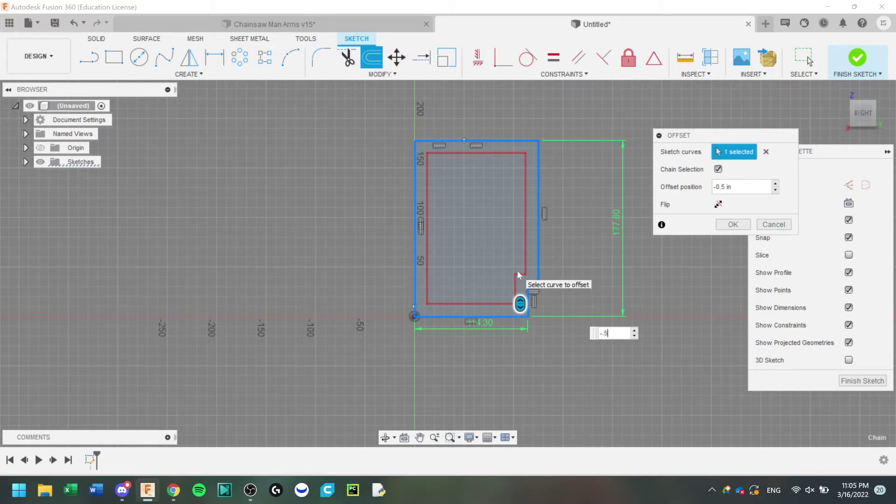
pyautogui.write('in')
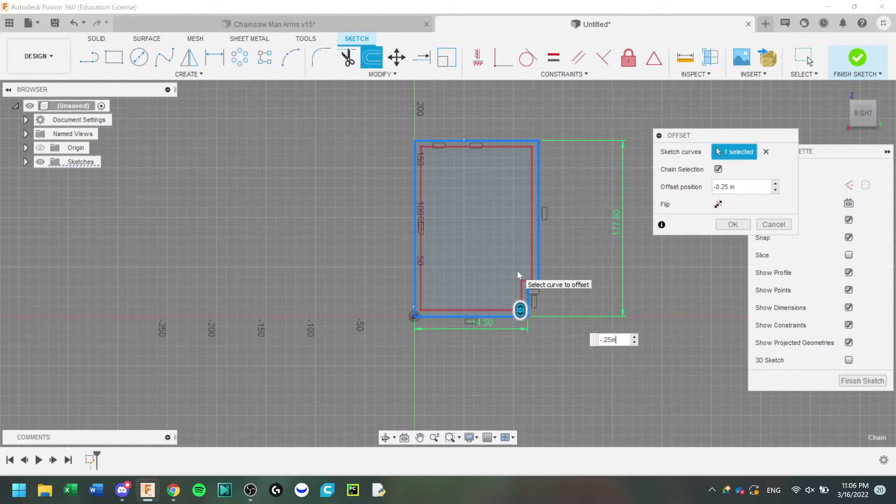
pyautogui.press('BackSpace')
pyautogui.press('BackSpace')
pyautogui.press('BackSpace')
pyautogui.press('BackSpace')
pyautogui.press('BackSpace')
pyautogui.write('35in')
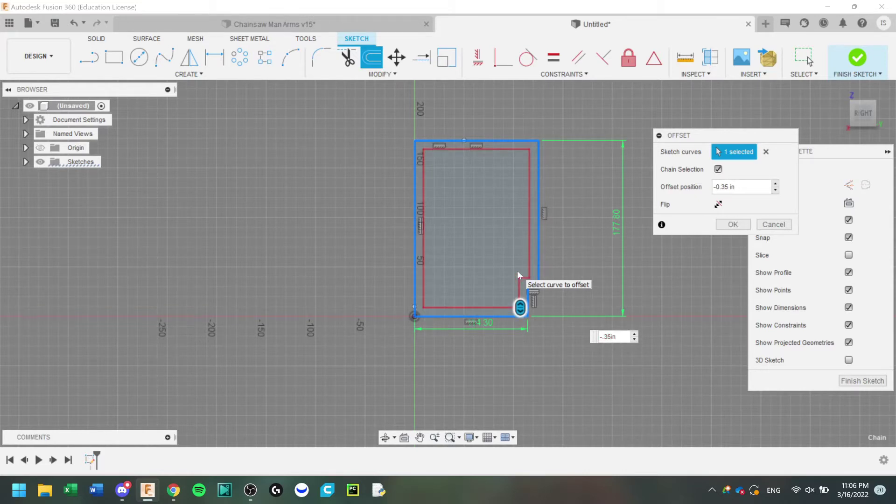
pyautogui.press('Return')
# Draw a short vertical line from the inner outline's upper-right corner to the outer upper edge.
pyautogui.press('l')
pyautogui.scroll(5, 534, 145)
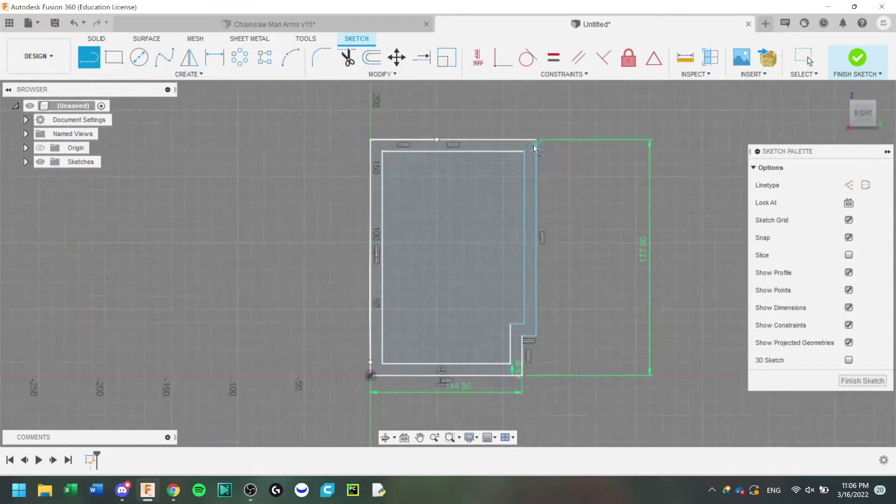
pyautogui.click(516, 162)
pyautogui.click(517, 134)
pyautogui.rightClick(493, 107)
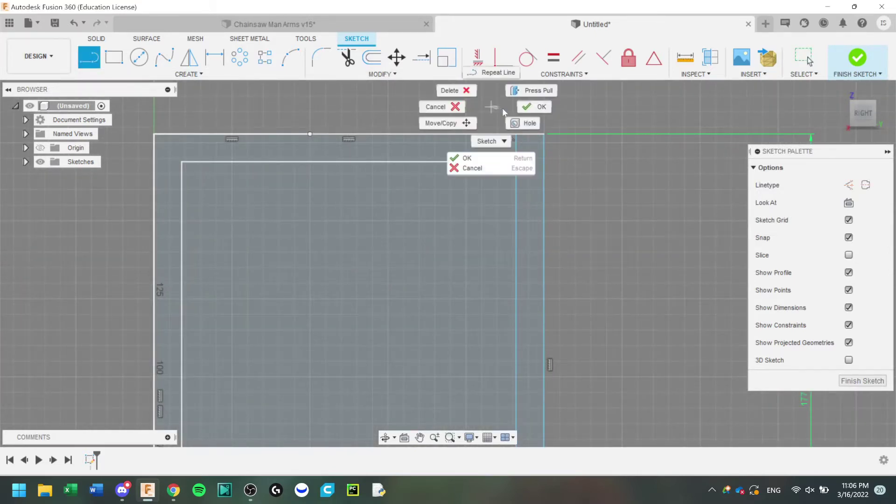
pyautogui.click(447, 110)
# Draw a short horizontal line from the inner outline's lower-left corner to the outer left edge.
pyautogui.scroll(-3, 447, 113)
pyautogui.moveTo(387, 380); pyautogui.dragTo(420, 228, button='middle')
pyautogui.click(89, 60)
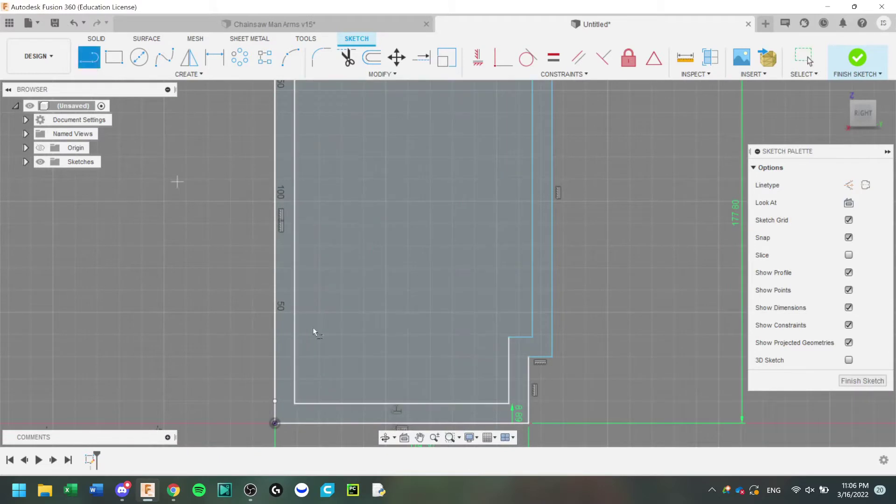
pyautogui.moveTo(376, 316)
pyautogui.mouseDown(button='middle')
pyautogui.moveTo(360, 252)
pyautogui.moveTo(365, 275)
pyautogui.mouseUp(button='middle')
pyautogui.click(283, 361)
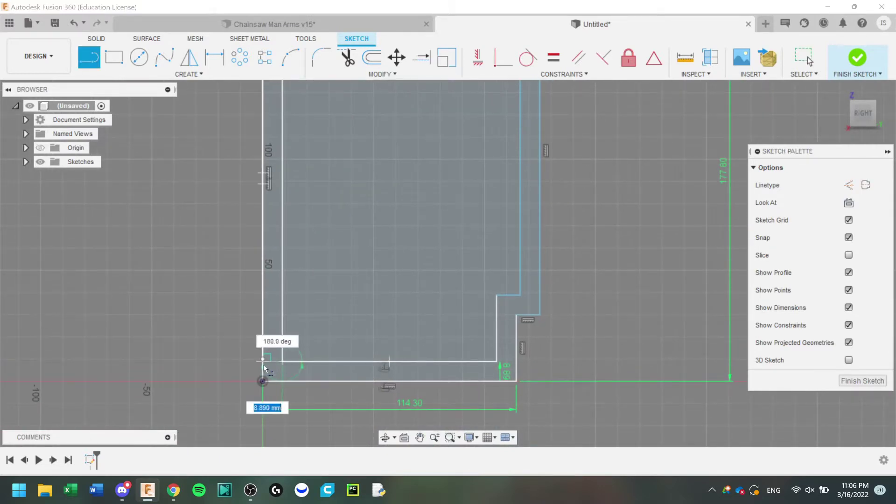
pyautogui.click(264, 359)
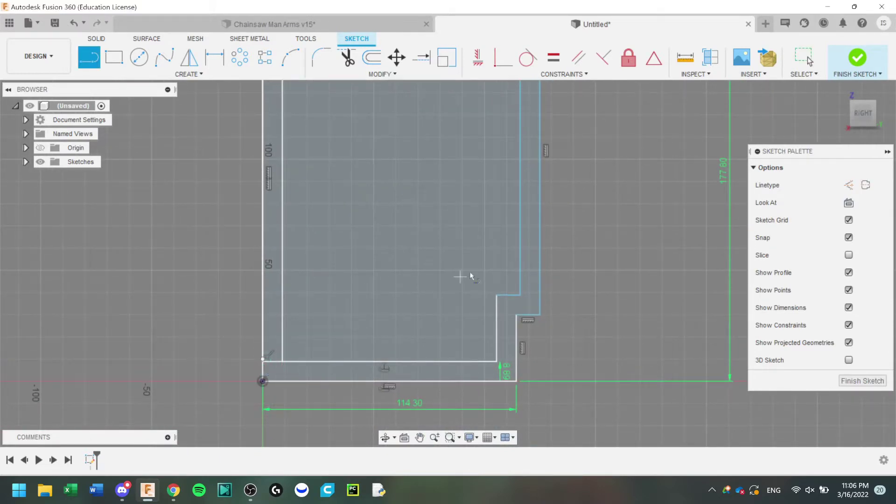
# Draw a diagonal line from the inner base edge to the inner right edge, cutting across the inner step corner.
pyautogui.click(477, 362)
pyautogui.click(520, 248)
pyautogui.press('Escape')
# Trim the inner step segments around the diagonal line, including the leftover end of the inner base edge.
pyautogui.press('t')
pyautogui.click(520, 276)
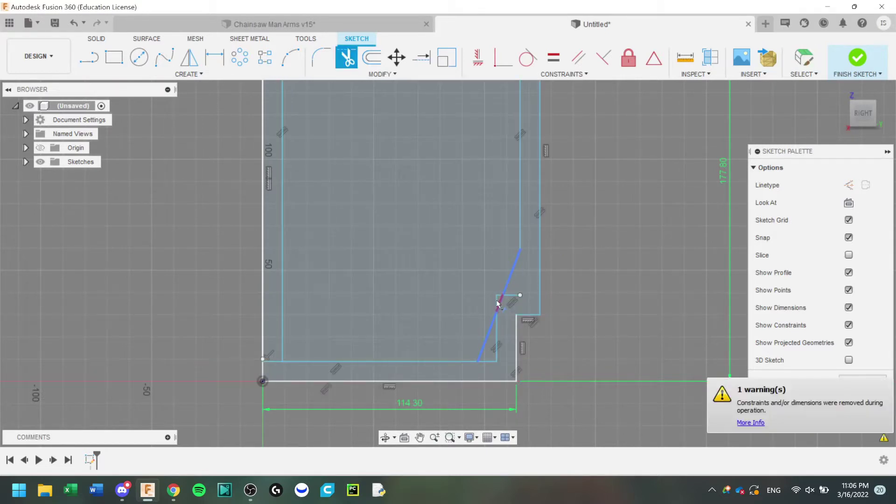
pyautogui.click(498, 303)
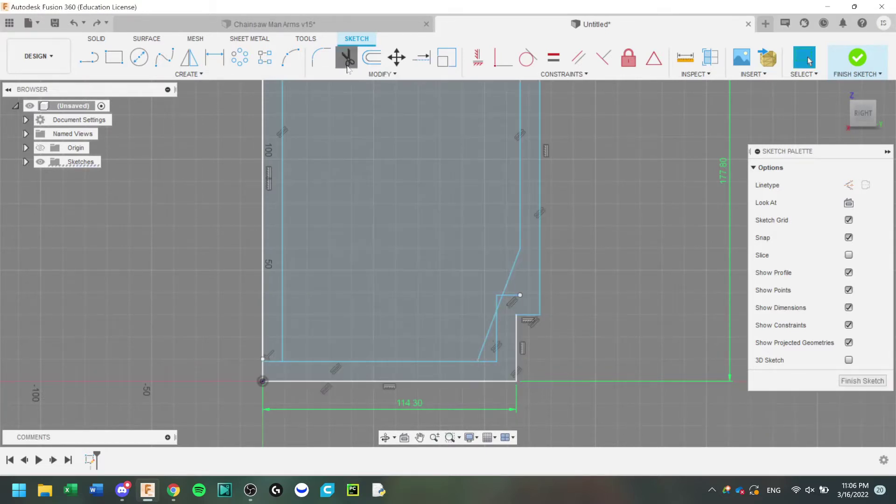
pyautogui.click(509, 295)
pyautogui.click(497, 341)
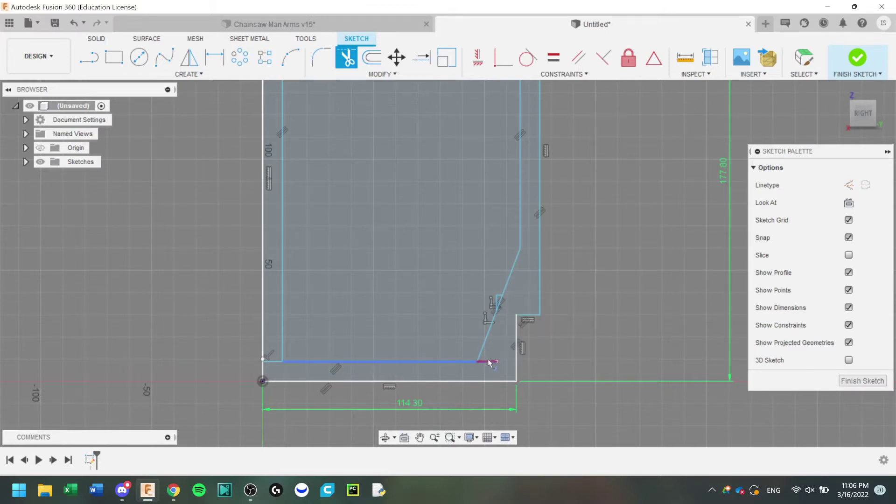
pyautogui.click(489, 362)
# Trim the inner and outer lines of the profile's upper and left walls, keeping only the base and right wall.
pyautogui.scroll(-4, 502, 303)
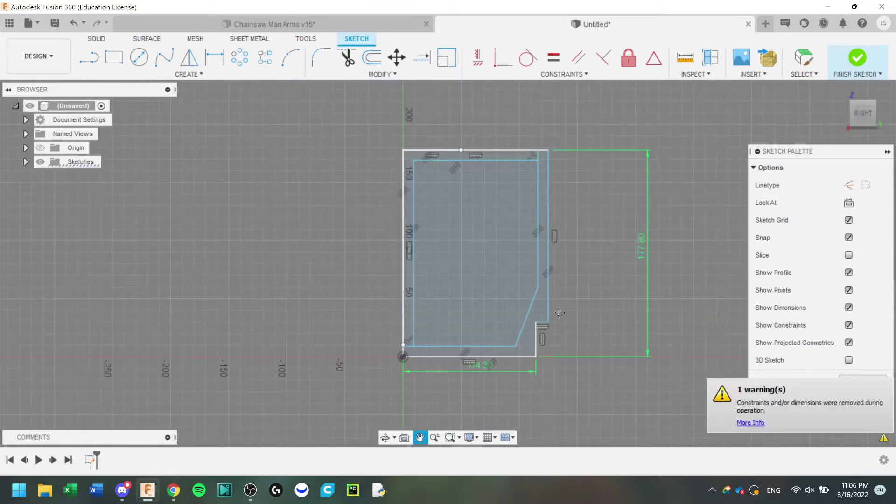
pyautogui.click(529, 156)
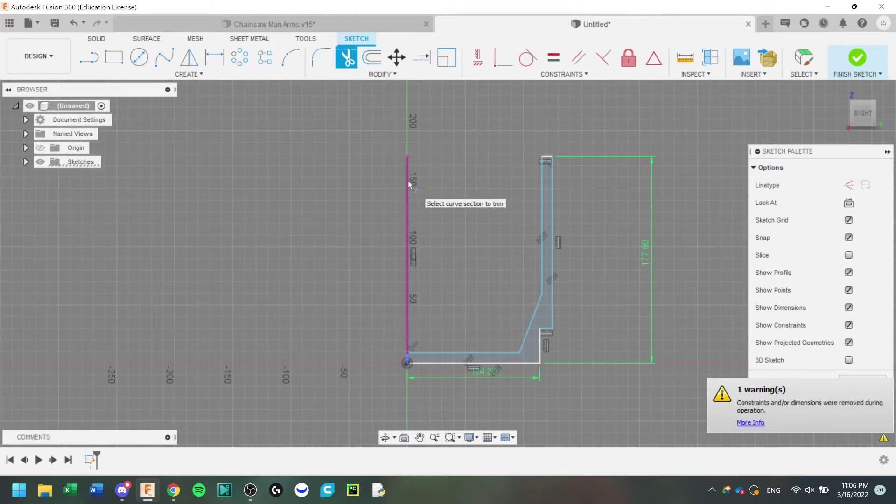
pyautogui.click(408, 271)
pyautogui.moveTo(448, 288); pyautogui.dragTo(449, 264, button='middle')
pyautogui.press('Escape')
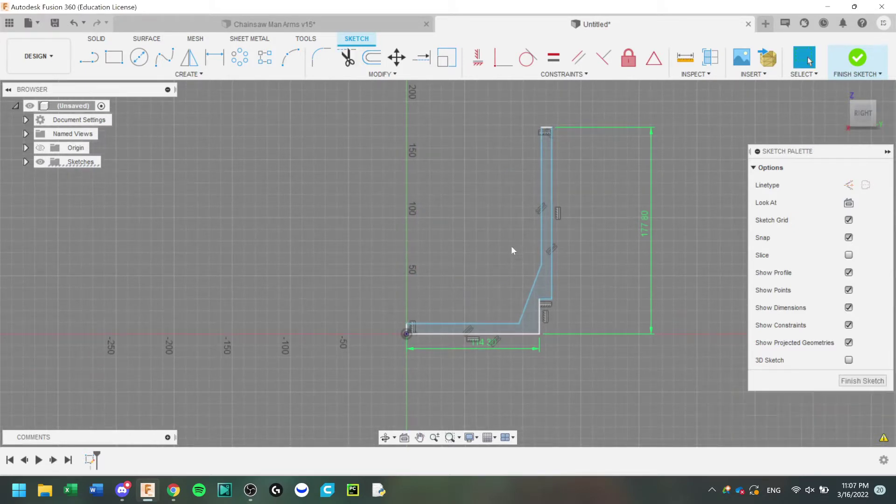
# Draw a narrow vertical rectangle about 9 mm wide and 70 mm high, downward from the right wall's outer step corner past the base.
pyautogui.moveTo(506, 269); pyautogui.dragTo(492, 271, button='middle')
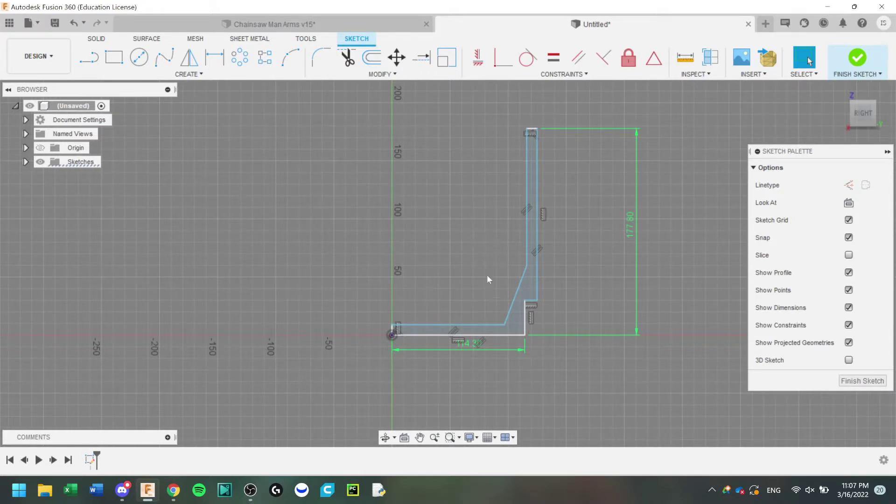
pyautogui.moveTo(488, 279); pyautogui.dragTo(450, 217, button='middle')
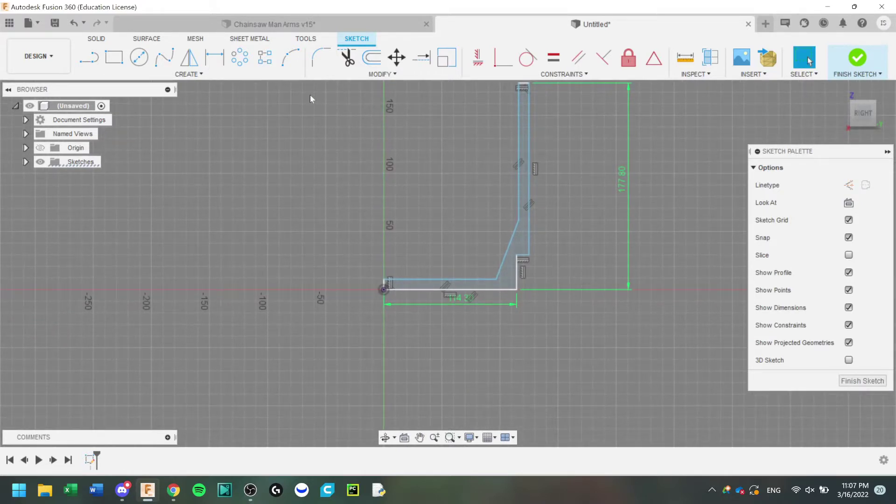
pyautogui.click(114, 57)
pyautogui.scroll(-3, 509, 308)
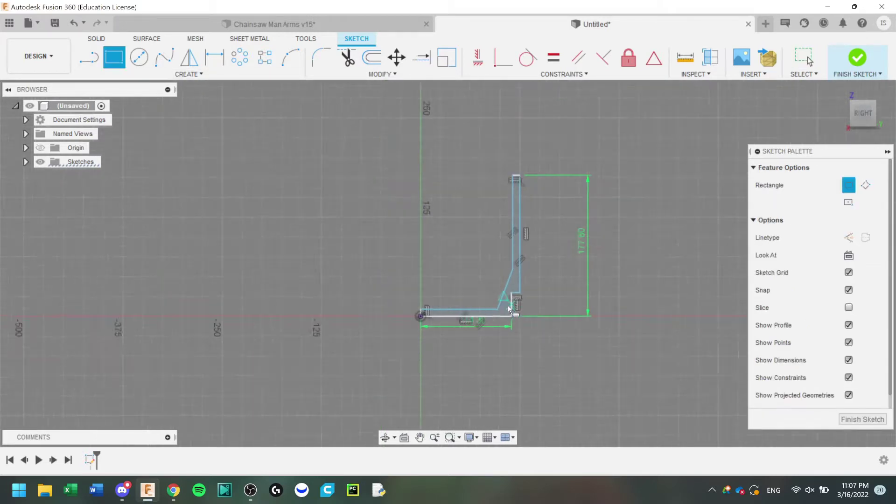
pyautogui.scroll(5, 509, 306)
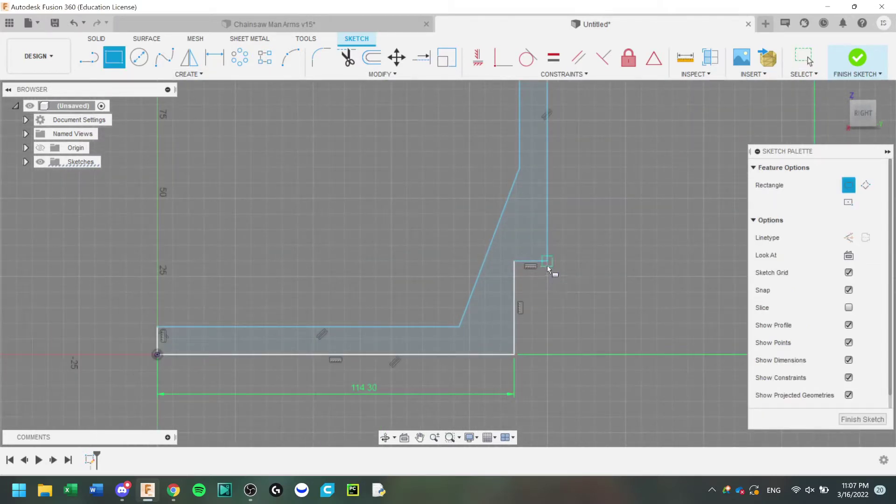
pyautogui.scroll(4, 547, 265)
pyautogui.click(554, 241)
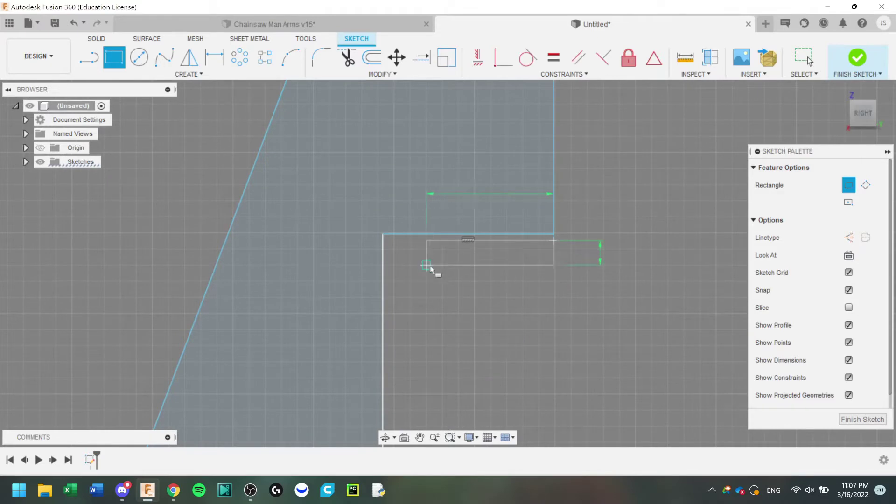
pyautogui.scroll(-4, 441, 333)
pyautogui.moveTo(440, 333); pyautogui.dragTo(492, 196, button='middle')
pyautogui.scroll(3, 486, 369)
pyautogui.scroll(-3, 487, 367)
pyautogui.moveTo(487, 368); pyautogui.dragTo(519, 281, button='middle')
pyautogui.scroll(-2, 518, 318)
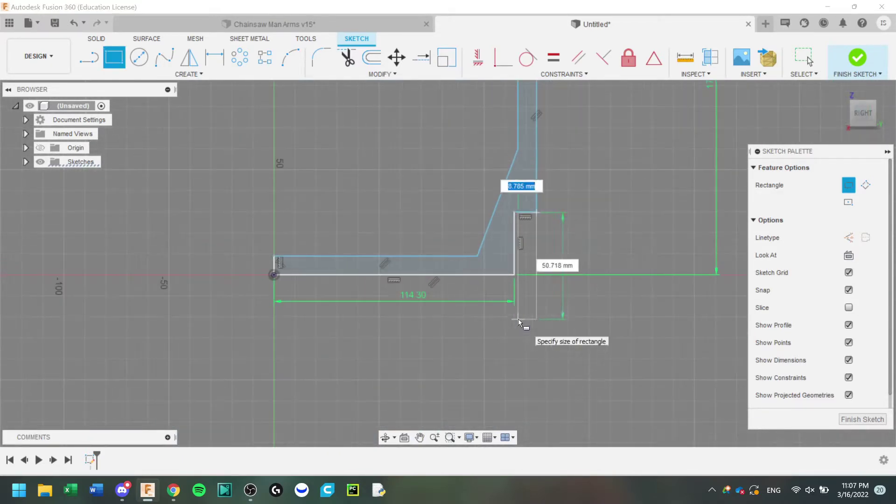
pyautogui.scroll(-1, 519, 343)
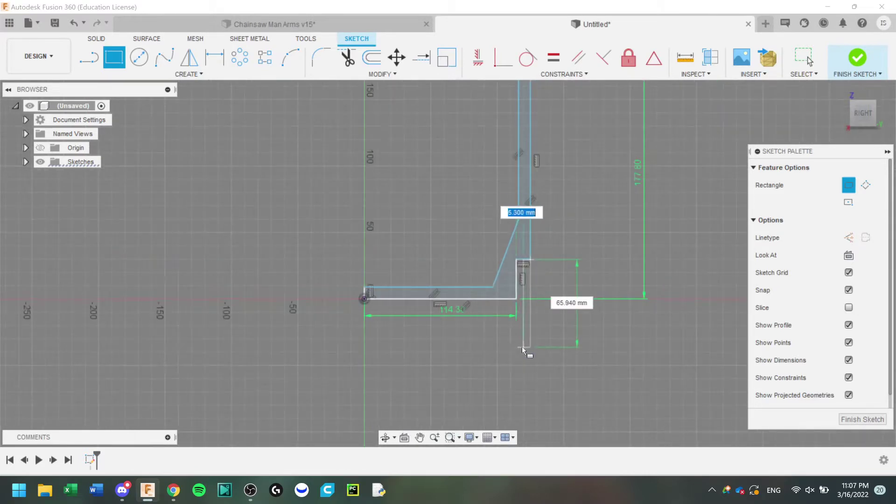
pyautogui.scroll(2, 520, 353)
pyautogui.scroll(2, 519, 352)
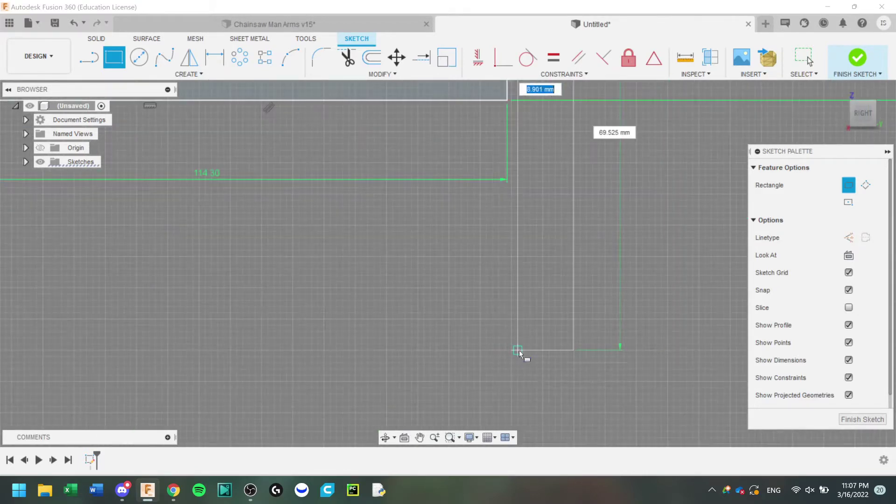
pyautogui.click(517, 350)
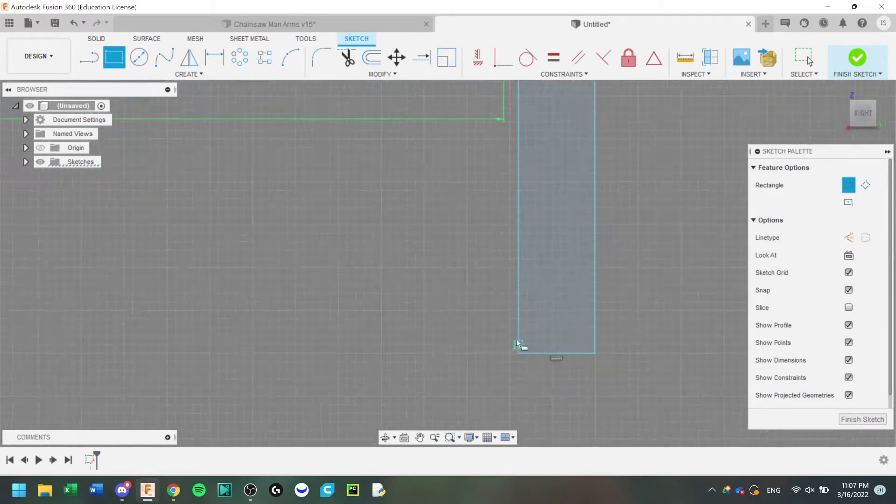
pyautogui.scroll(-3, 511, 339)
pyautogui.rightClick(486, 282)
pyautogui.click(500, 285)
pyautogui.rightClick(502, 275)
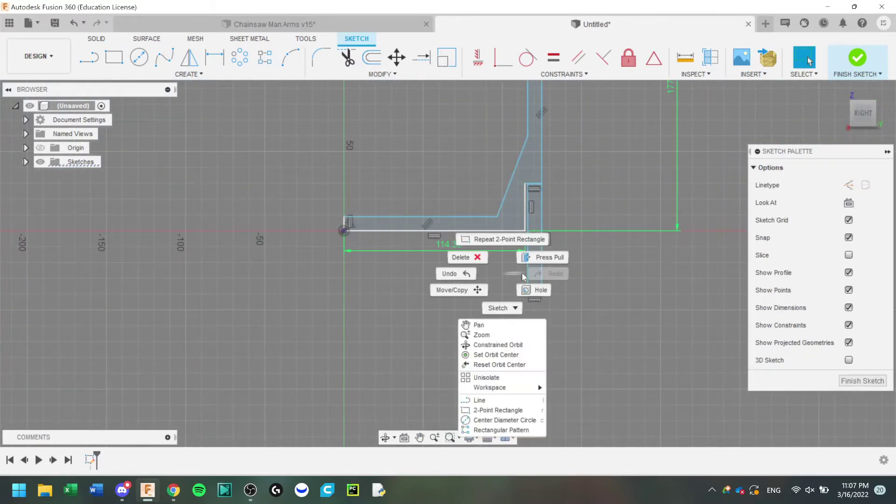
pyautogui.click(521, 273)
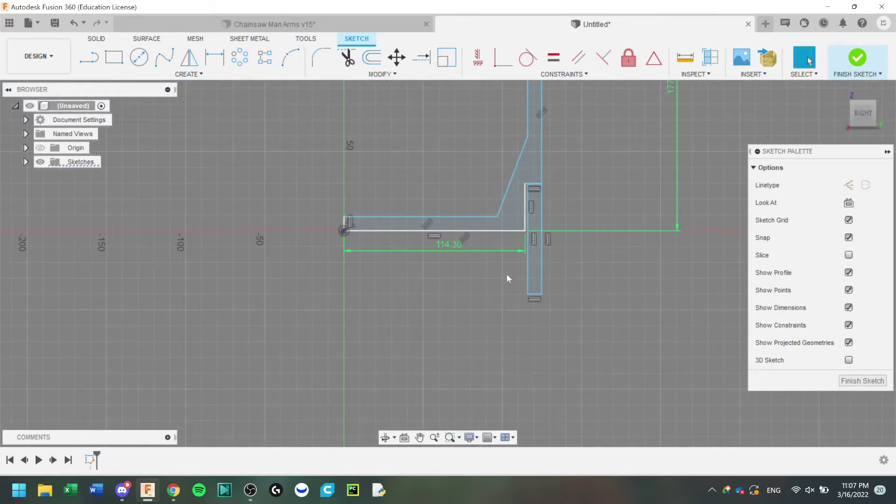
# Try to dimension the vertical distance from the base's outer corner to the rectangle's lower corner as 1.5 in.
pyautogui.click(214, 59)
pyautogui.click(529, 295)
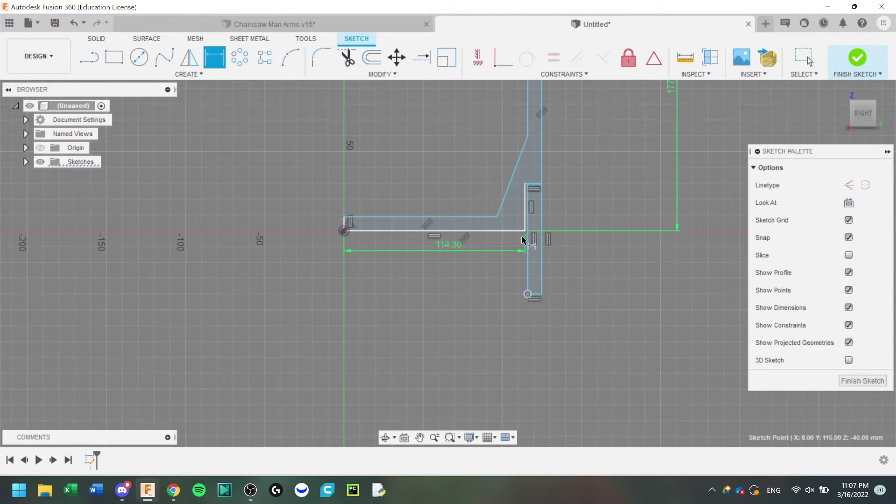
pyautogui.click(525, 230)
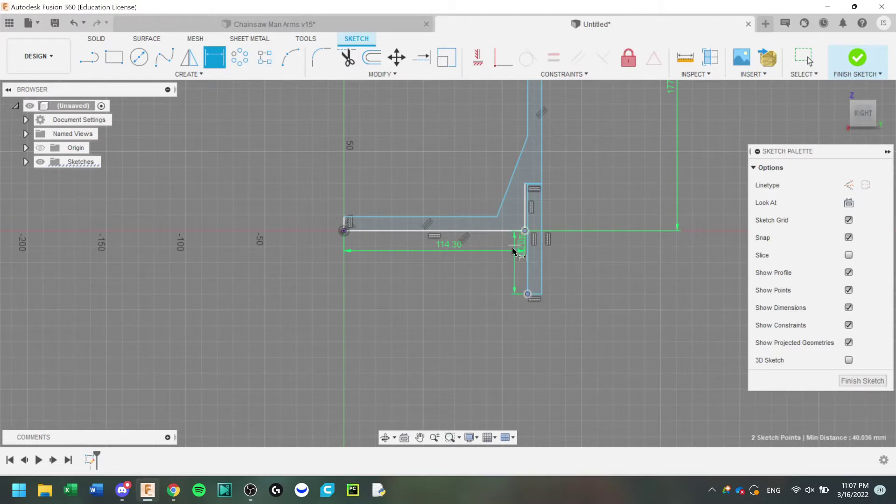
pyautogui.click(569, 266)
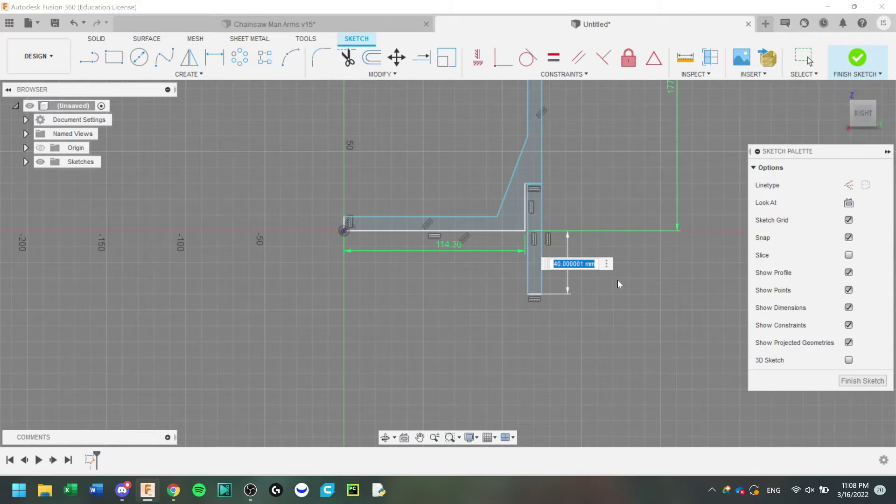
pyautogui.write('1.5in')
pyautogui.press('Return')
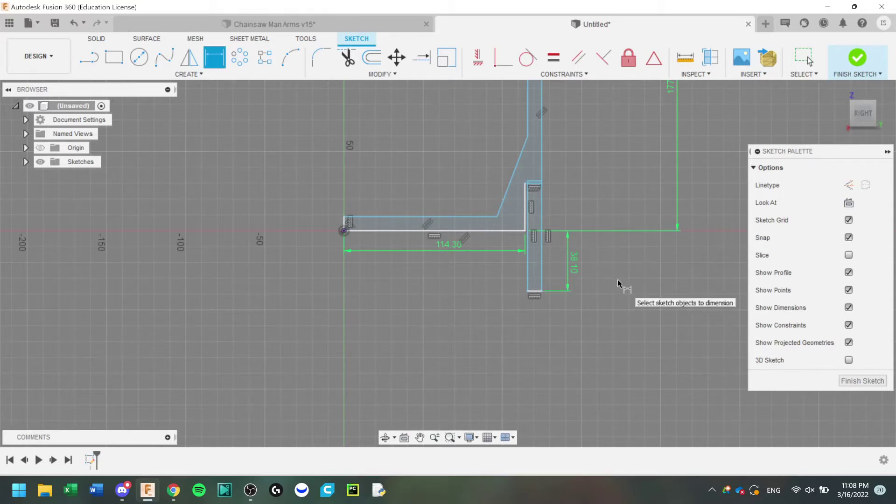
pyautogui.press('Escape')
pyautogui.hotkey('ctrl', 'z')
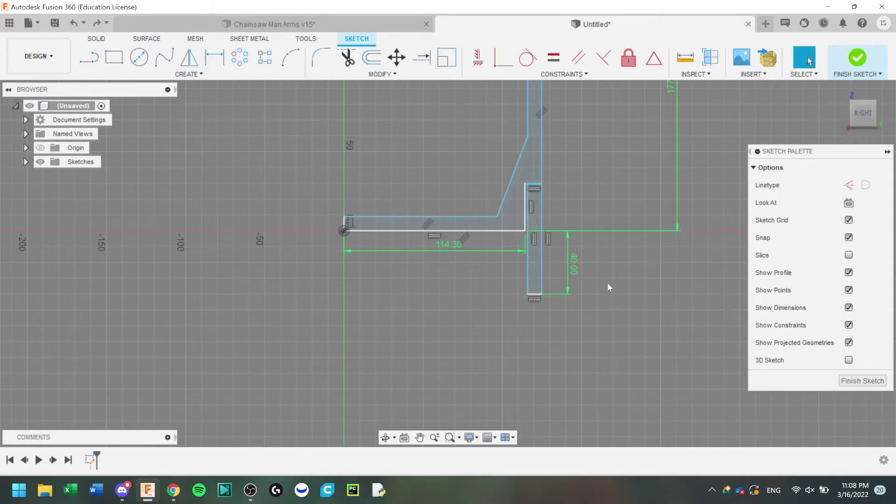
# Draw a thin horizontal rectangle from the vertical rectangle's lower-right corner across to the vertical axis, just beneath it.
pyautogui.press('r')
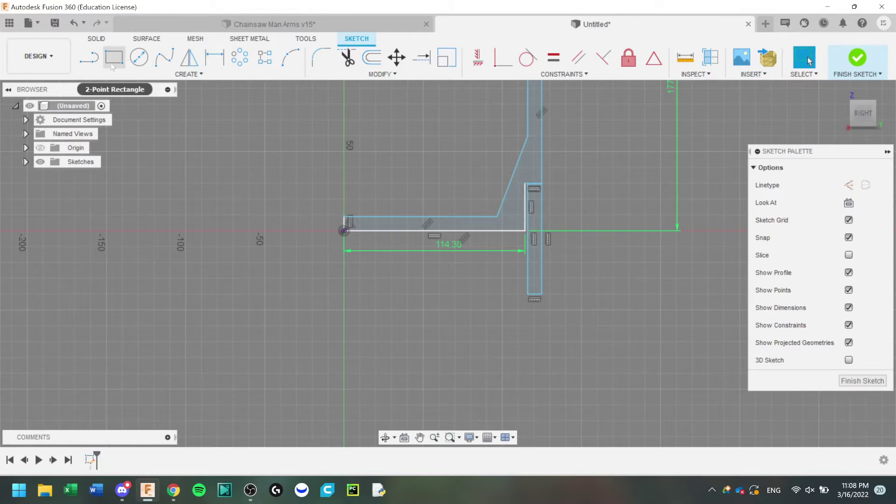
pyautogui.click(542, 295)
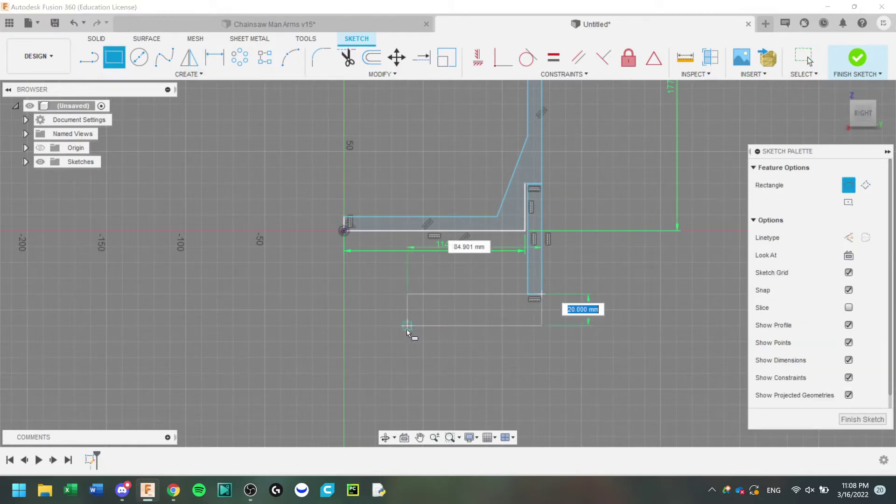
pyautogui.click(345, 310)
pyautogui.press('Escape')
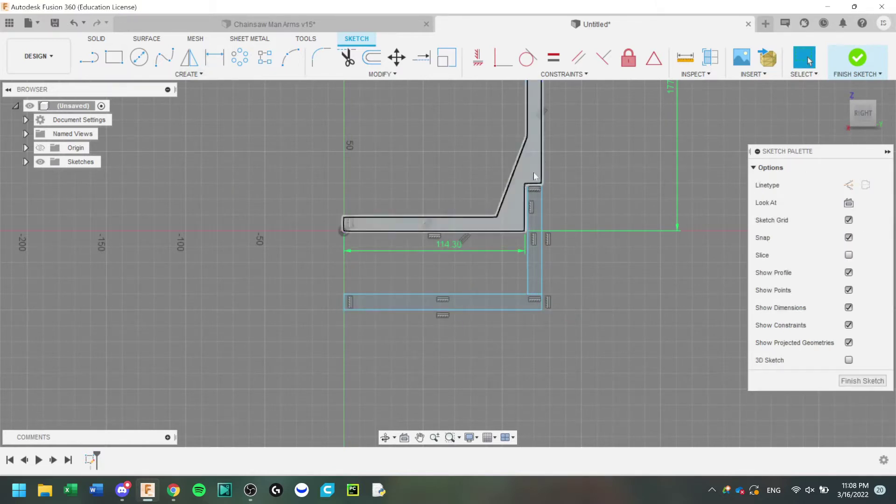
# Trim the shared edge between the vertical and horizontal rectangles to join them into one L-shaped profile.
pyautogui.scroll(3, 541, 255)
pyautogui.press('t')
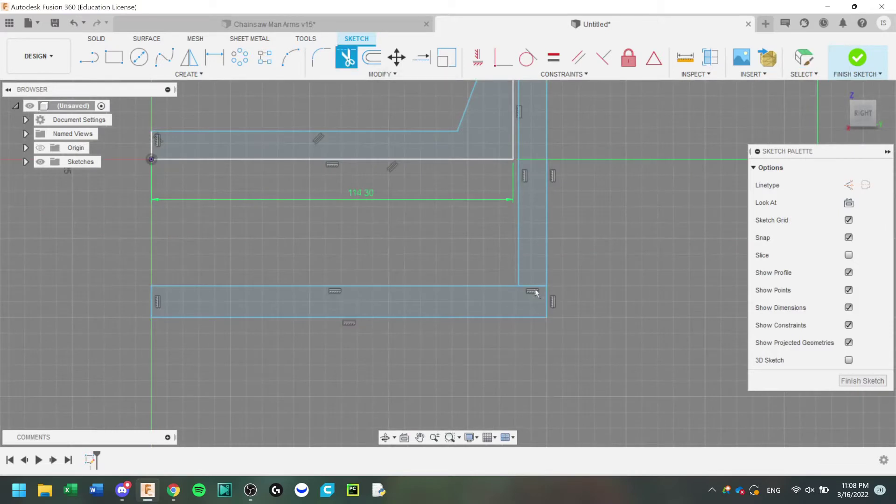
pyautogui.click(536, 292)
pyautogui.scroll(-2, 513, 289)
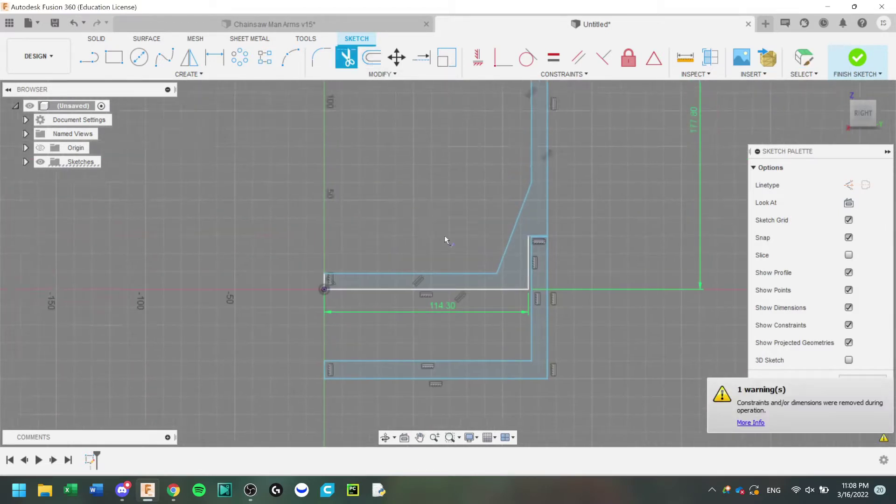
pyautogui.scroll(-3, 445, 240)
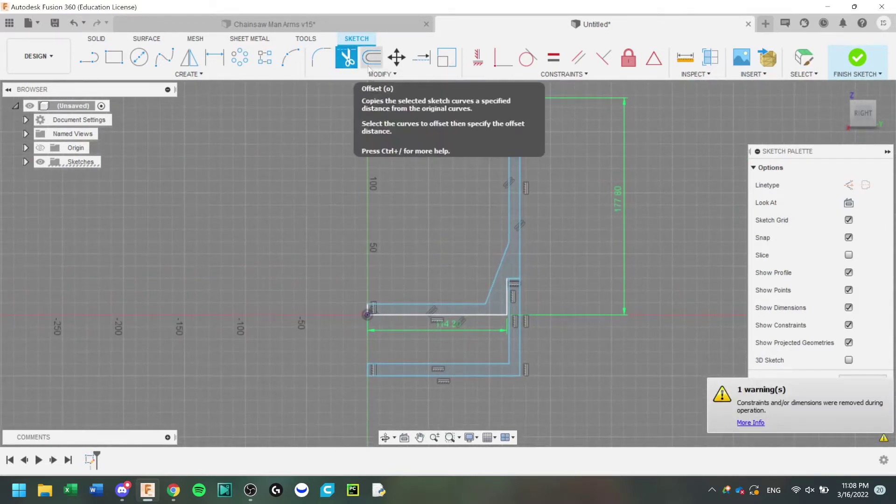
pyautogui.press('Escape')
# Fillet the upper profile's outer corner, where the base meets the short vertical step edge, with a 10 mm radius.
pyautogui.scroll(3, 494, 242)
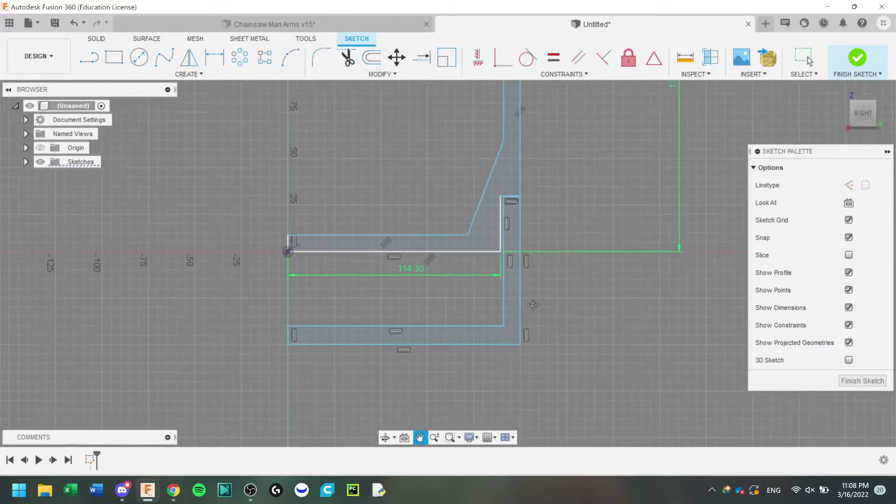
pyautogui.scroll(4, 494, 242)
pyautogui.press('f')
pyautogui.click(502, 239)
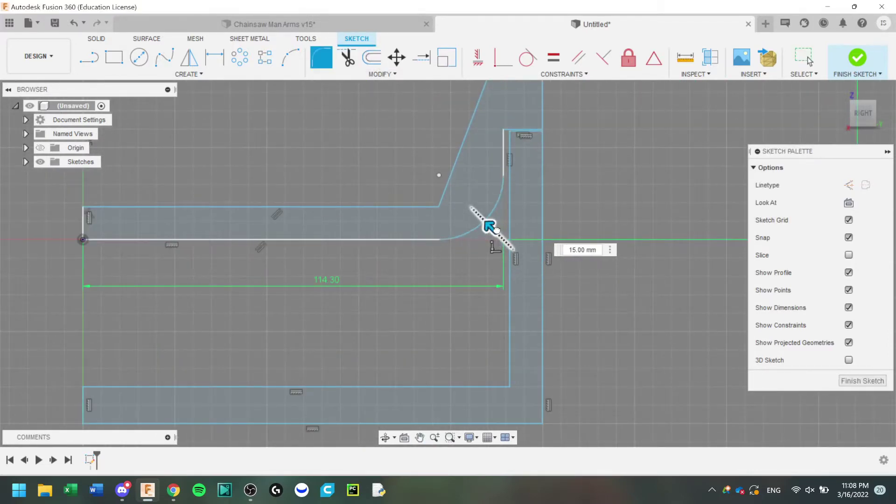
pyautogui.moveTo(491, 226); pyautogui.dragTo(496, 232)
pyautogui.click(514, 388)
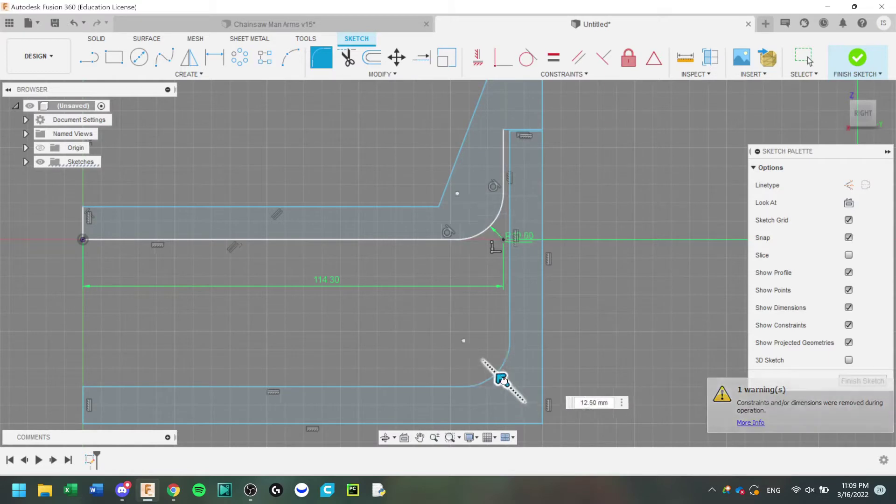
pyautogui.press('Escape')
pyautogui.press('Escape')
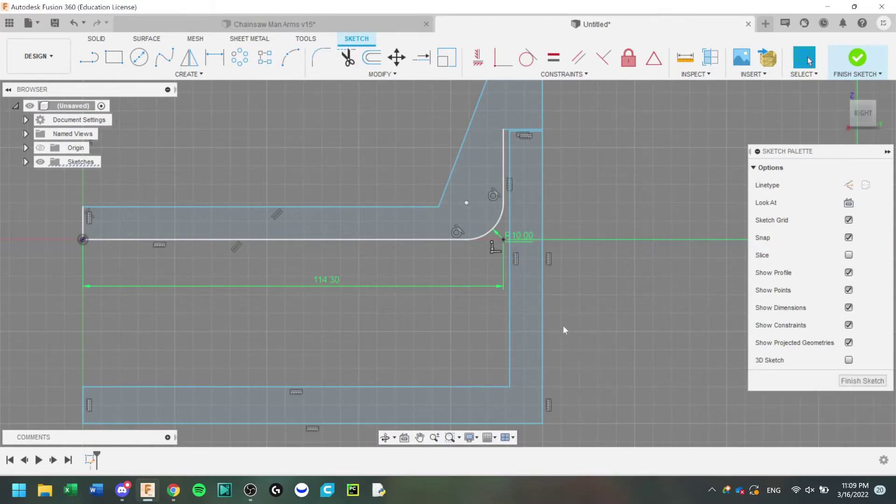
# Fillet the lower L-shaped profile's inner corner with a 15 mm radius and its outer corner with a 40 mm radius.
pyautogui.moveTo(562, 331); pyautogui.dragTo(556, 239, button='middle')
pyautogui.press('f')
pyautogui.click(501, 295)
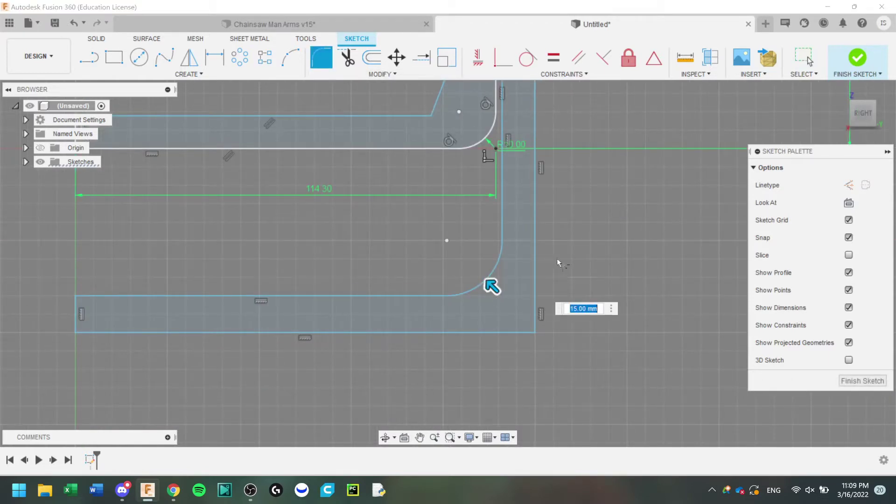
pyautogui.press('Return')
pyautogui.click(532, 330)
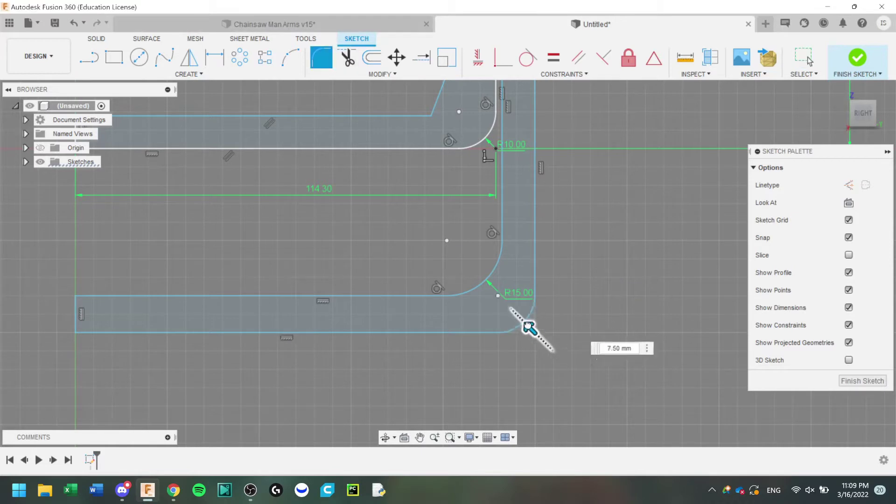
pyautogui.moveTo(529, 327); pyautogui.dragTo(497, 295)
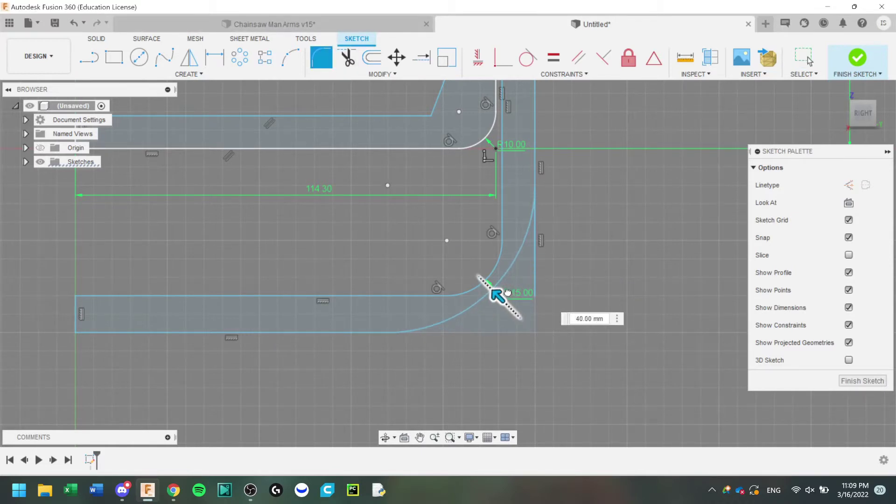
pyautogui.press('Return')
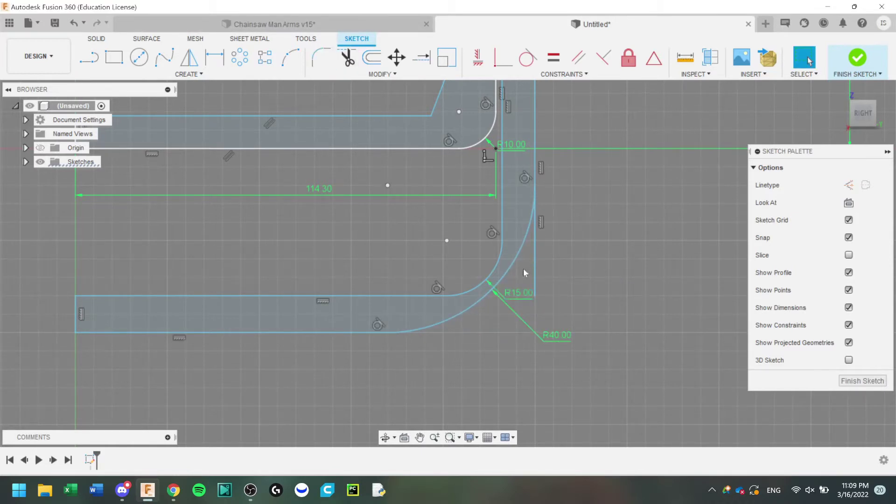
pyautogui.doubleClick(505, 292)
pyautogui.write('40')
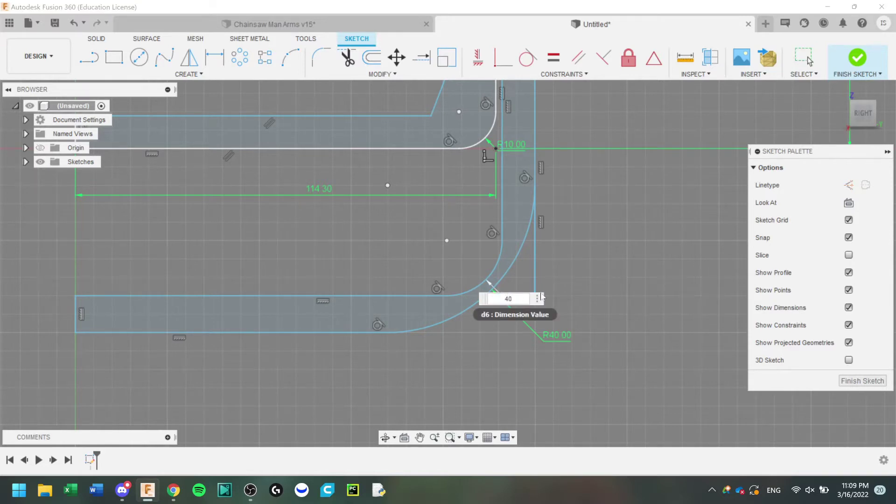
pyautogui.press('Escape')
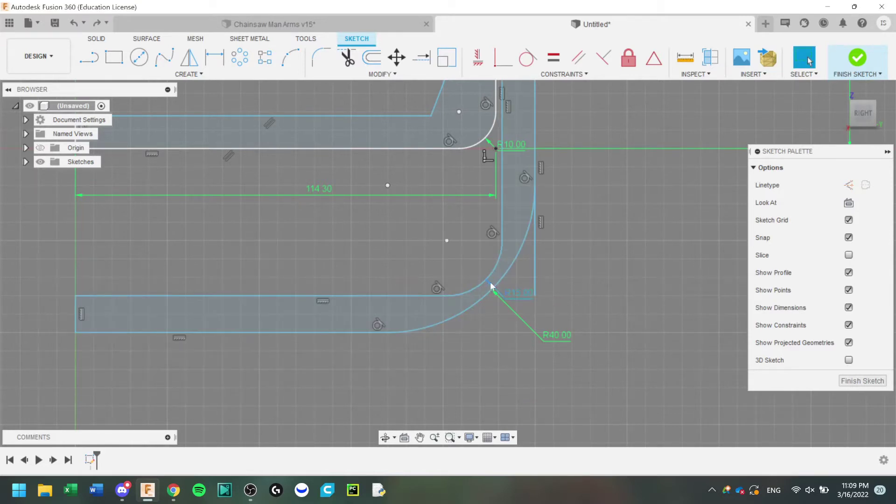
# Delete the 15 mm fillet on the lower profile's inner corner and redraw the missing straight edges to form a sharp corner.
pyautogui.click(494, 280)
pyautogui.press('Delete')
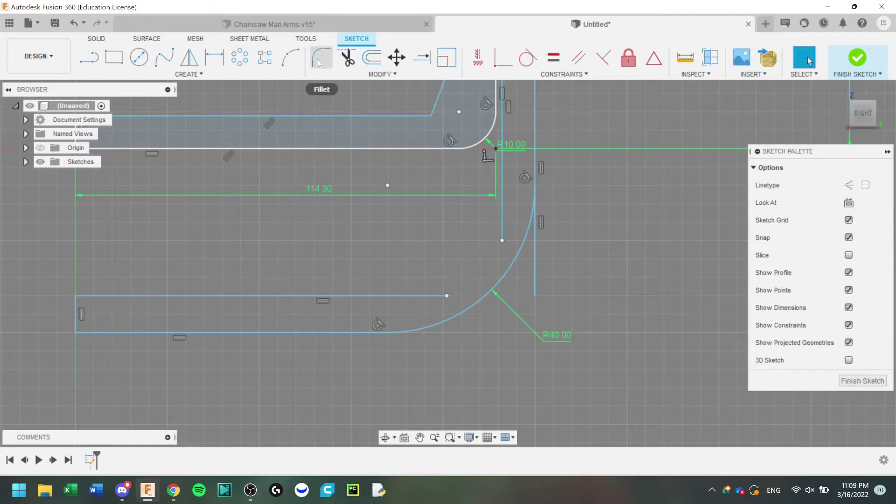
pyautogui.click(89, 57)
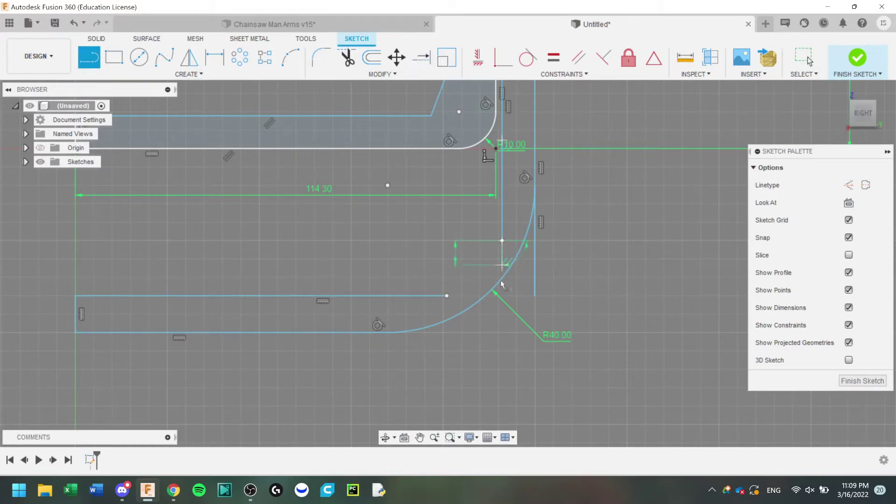
pyautogui.click(502, 295)
pyautogui.click(447, 295)
pyautogui.press('Escape')
# Fillet the lower profile's inner corner with a 35 mm radius.
pyautogui.press('f')
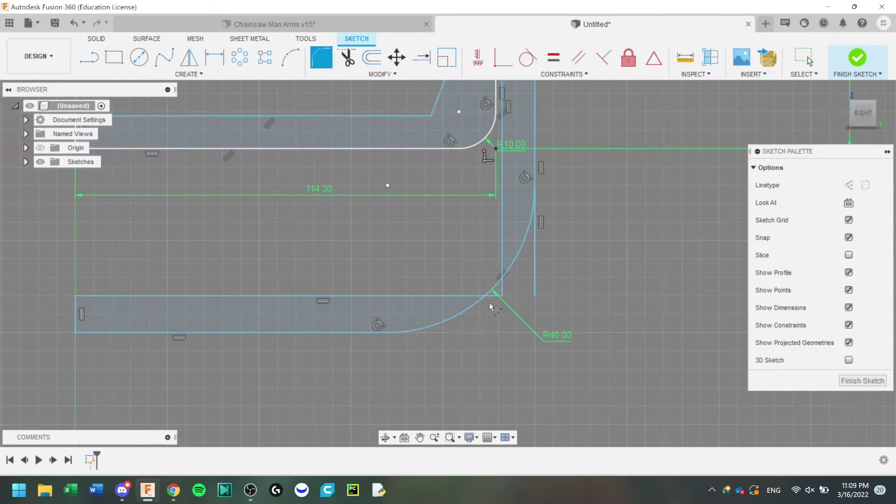
pyautogui.click(500, 294)
pyautogui.moveTo(499, 294); pyautogui.dragTo(469, 265)
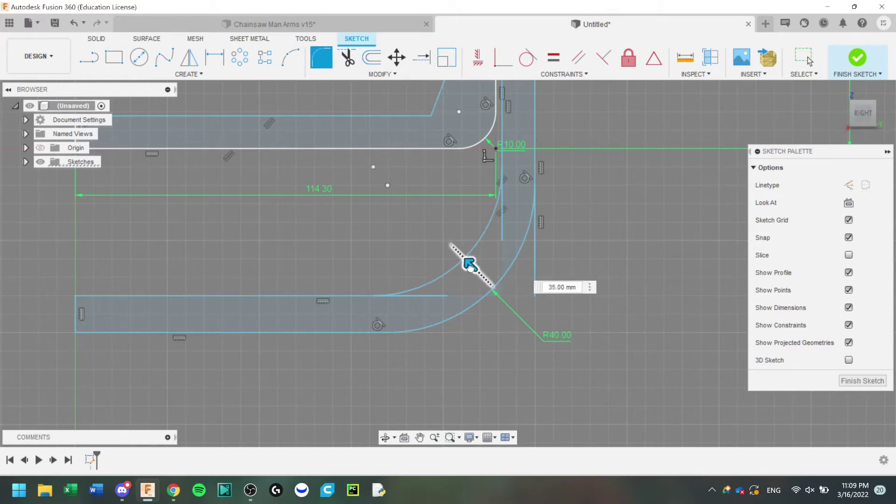
pyautogui.press('Return')
# Trim the leftover straight segments extending past the lower profile's inner and outer fillets.
pyautogui.click(347, 58)
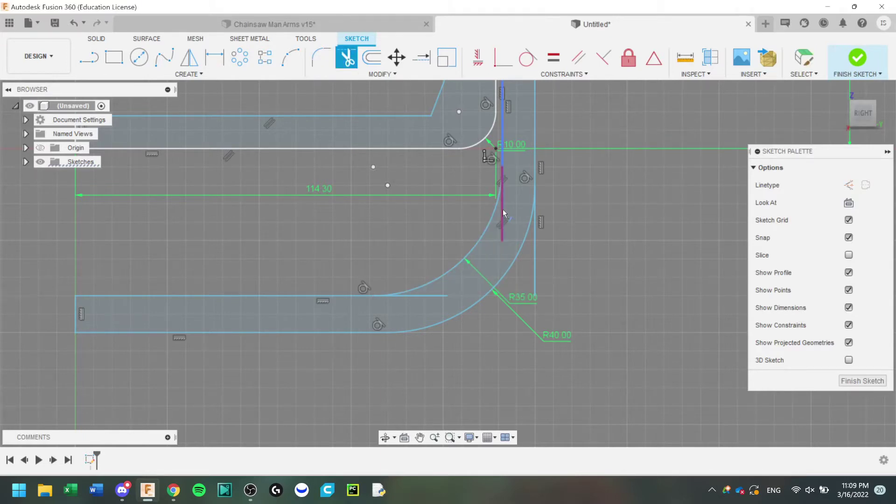
pyautogui.click(503, 209)
pyautogui.click(437, 296)
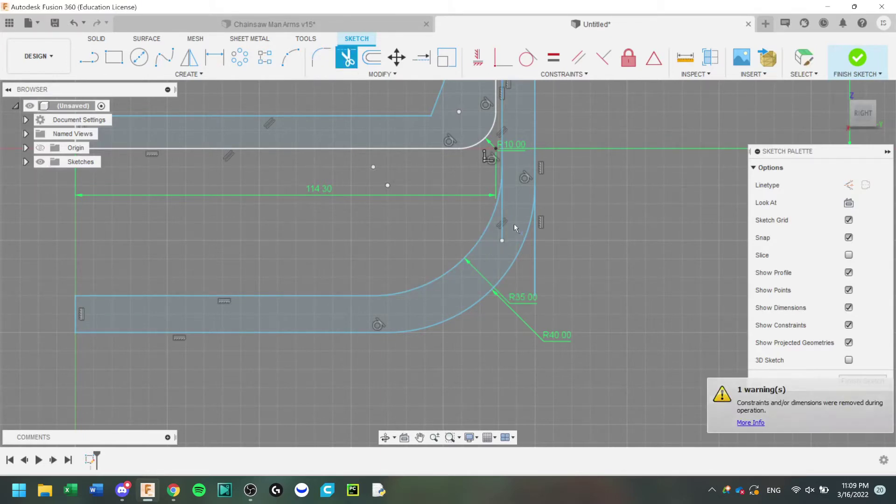
pyautogui.click(533, 256)
pyautogui.scroll(-3, 523, 263)
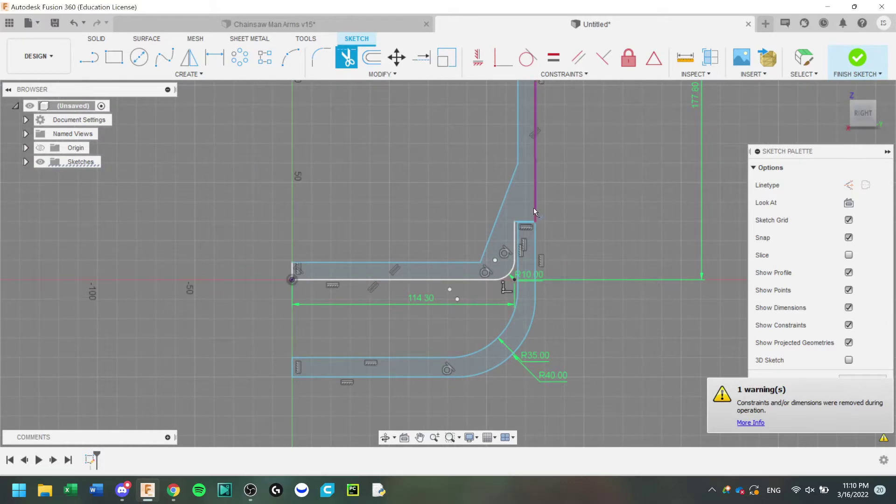
pyautogui.press('Escape')
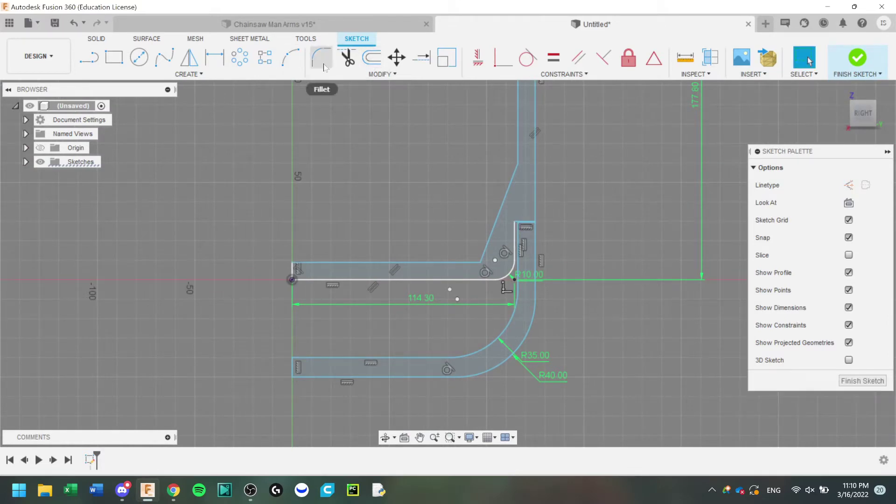
# Fillet the two facing outer corners where the upper and lower profiles meet at the step with a 2 mm radius.
pyautogui.scroll(3, 522, 229)
pyautogui.scroll(4, 507, 213)
pyautogui.scroll(-1, 601, 209)
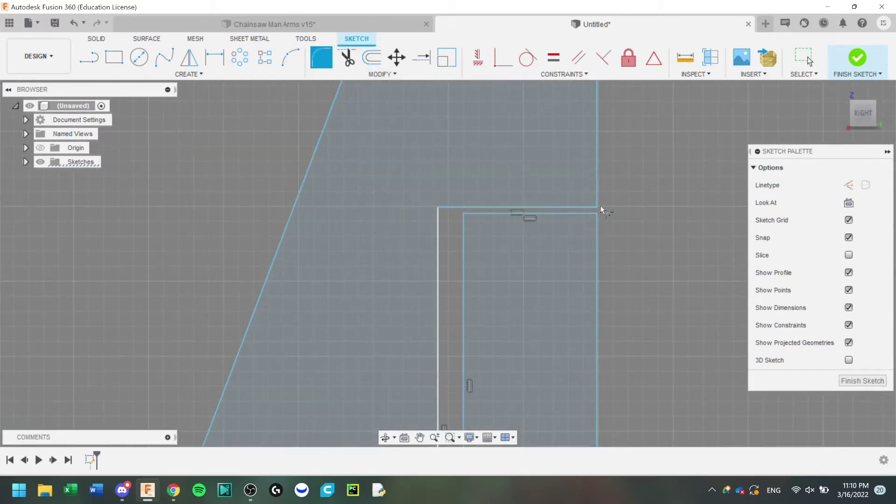
pyautogui.click(597, 207)
pyautogui.click(593, 216)
pyautogui.moveTo(593, 216); pyautogui.dragTo(599, 215)
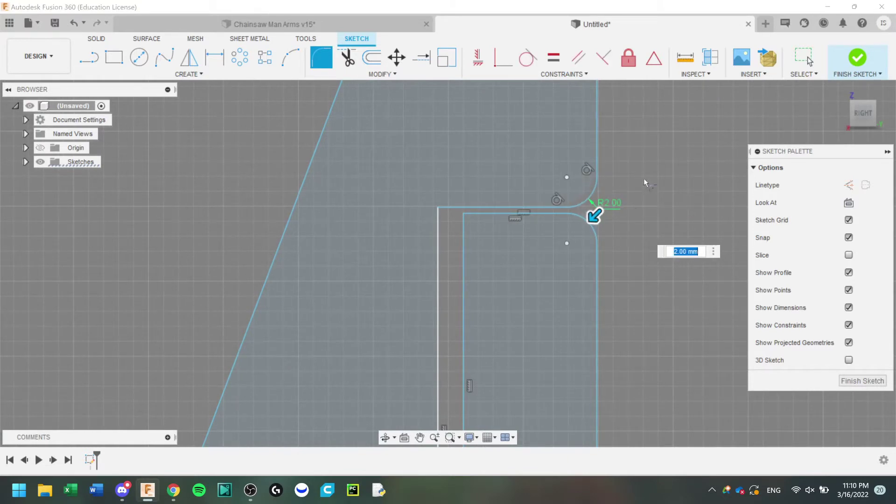
pyautogui.press('Return')
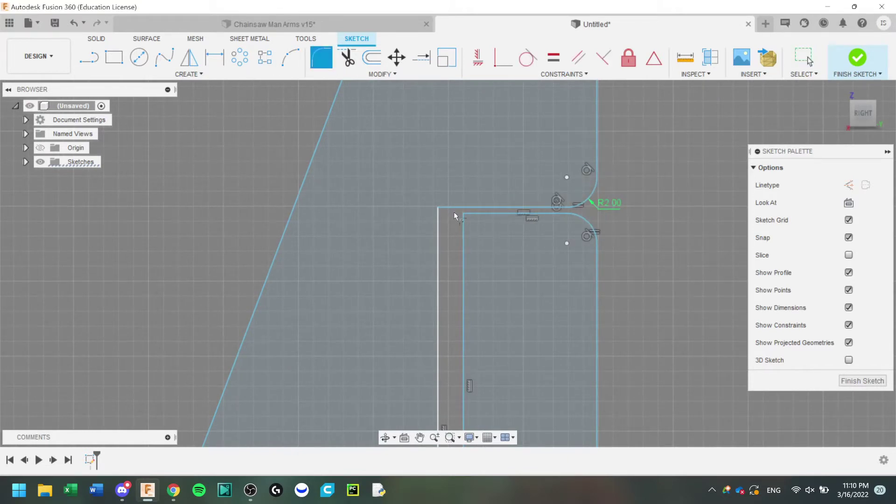
# Fillet the step's inner corner on both the lower and upper profiles with a 2 mm radius.
pyautogui.click(464, 214)
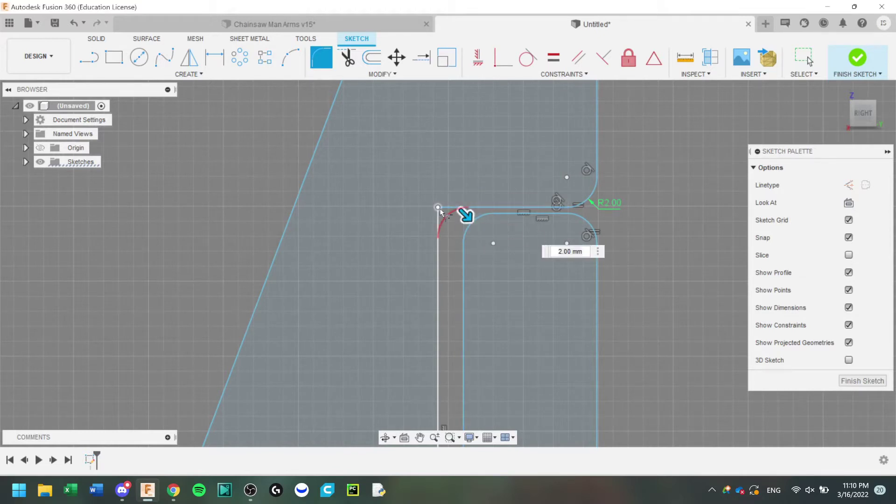
pyautogui.press('Return')
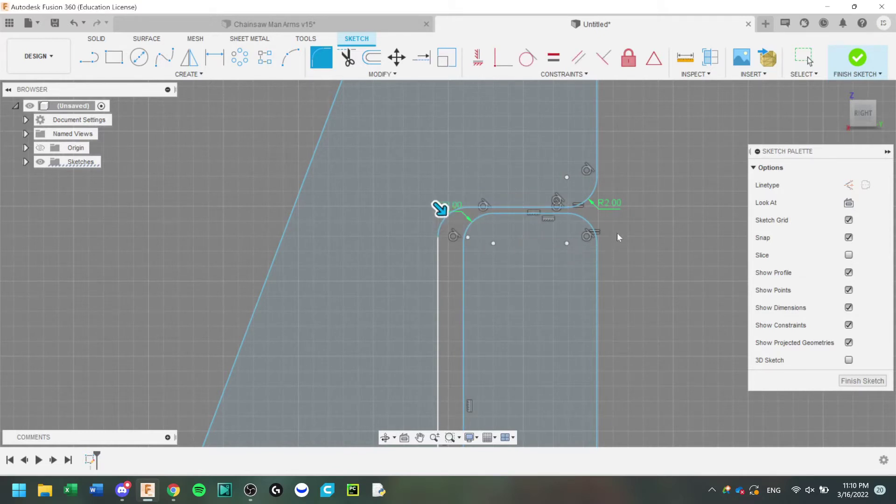
pyautogui.press('Escape')
pyautogui.scroll(-2, 609, 228)
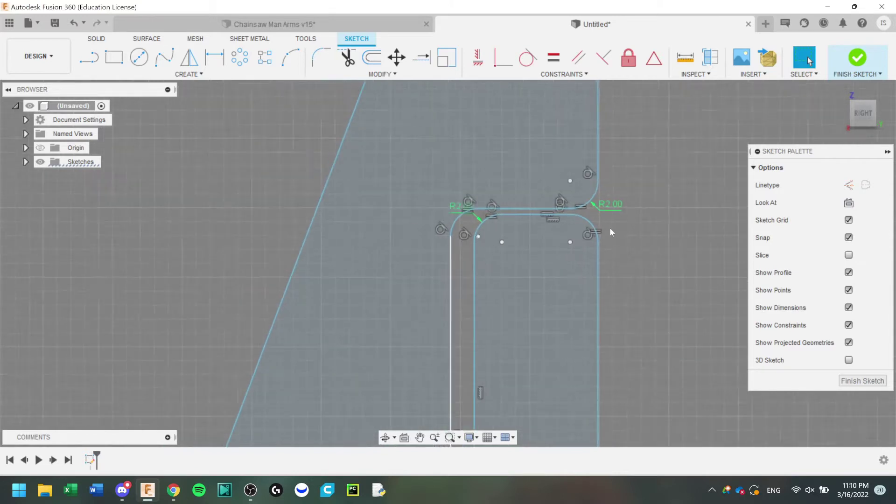
# Save the design as Hanging Planter in the Misc. project.
pyautogui.hotkey('ctrl', 's')
pyautogui.click(632, 161)
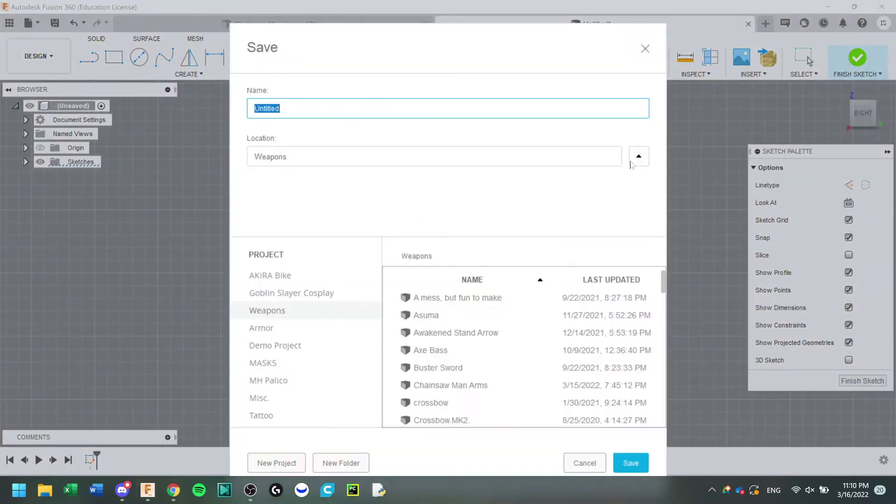
pyautogui.click(277, 396)
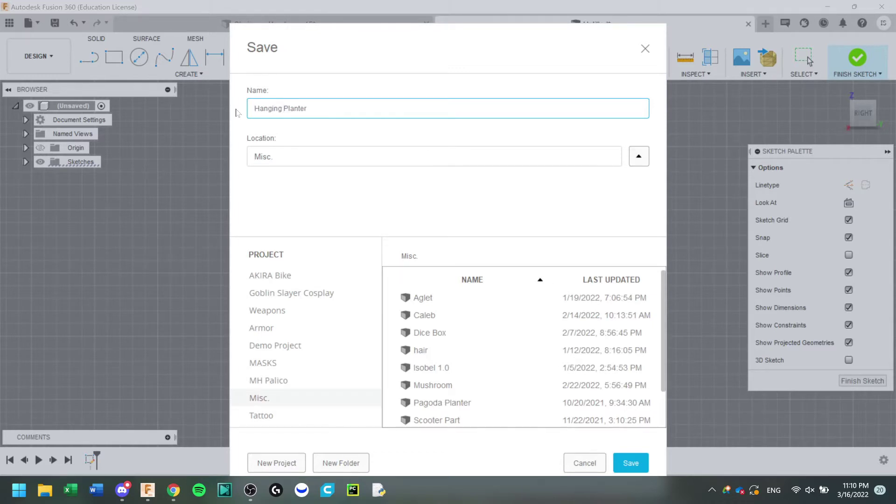
pyautogui.click(630, 463)
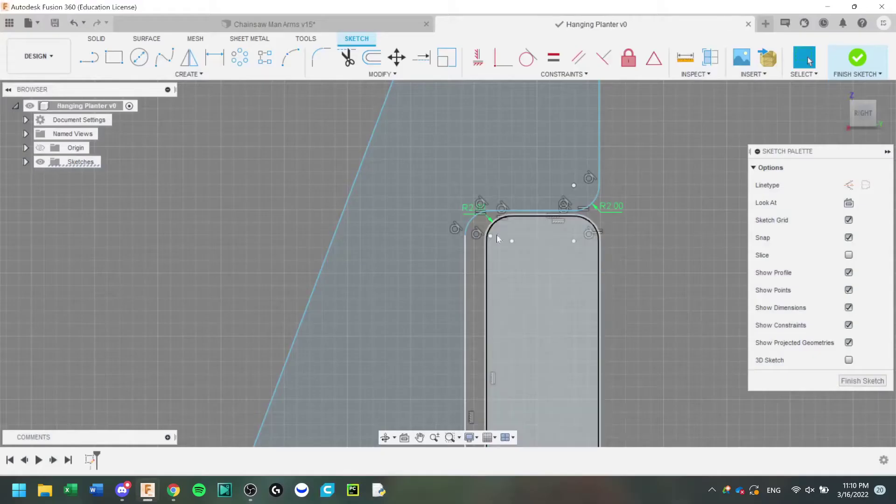
# Fillet the upper profile's inner base corner with a 15 mm radius and the bend into its vertical wall with a 93.5 mm radius.
pyautogui.click(322, 58)
pyautogui.click(402, 273)
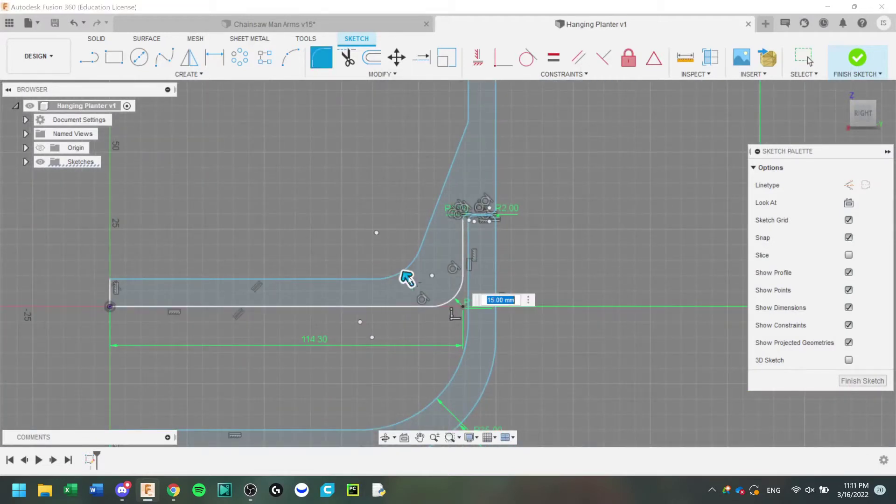
pyautogui.press('Return')
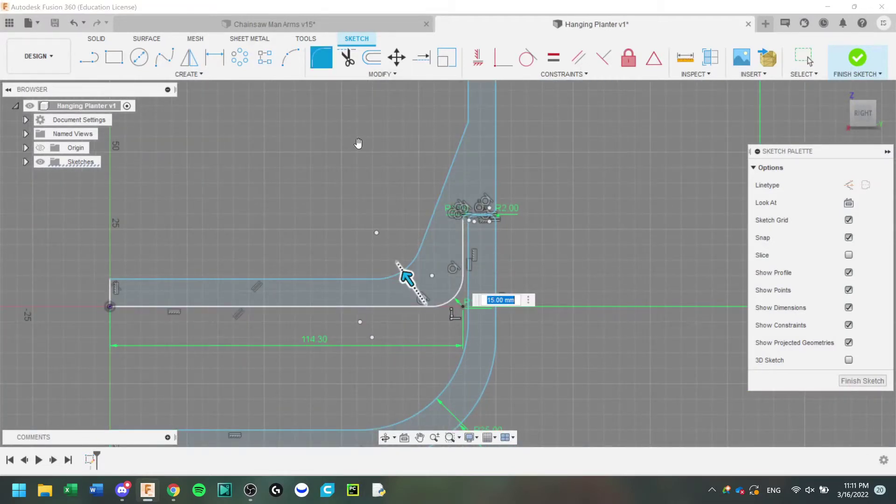
pyautogui.click(468, 122)
pyautogui.scroll(8, 470, 234)
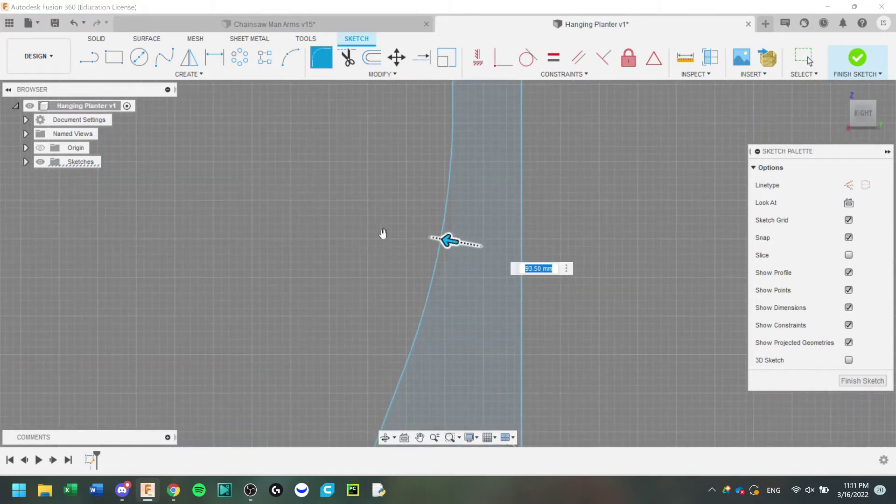
pyautogui.press('Return')
pyautogui.scroll(-8, 385, 233)
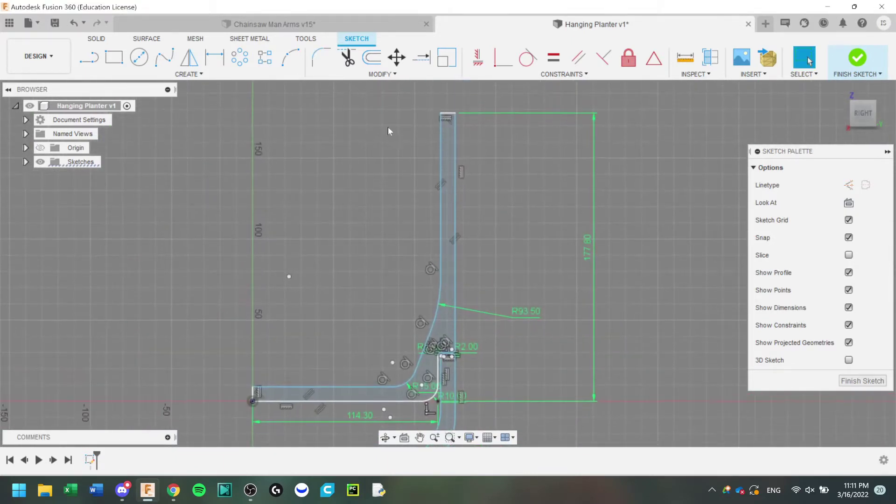
# Fillet both top corners of the upper profile's vertical wall with a 2 mm radius.
pyautogui.moveTo(387, 127); pyautogui.dragTo(374, 245, button='middle')
pyautogui.click(322, 58)
pyautogui.scroll(6, 419, 228)
pyautogui.click(403, 197)
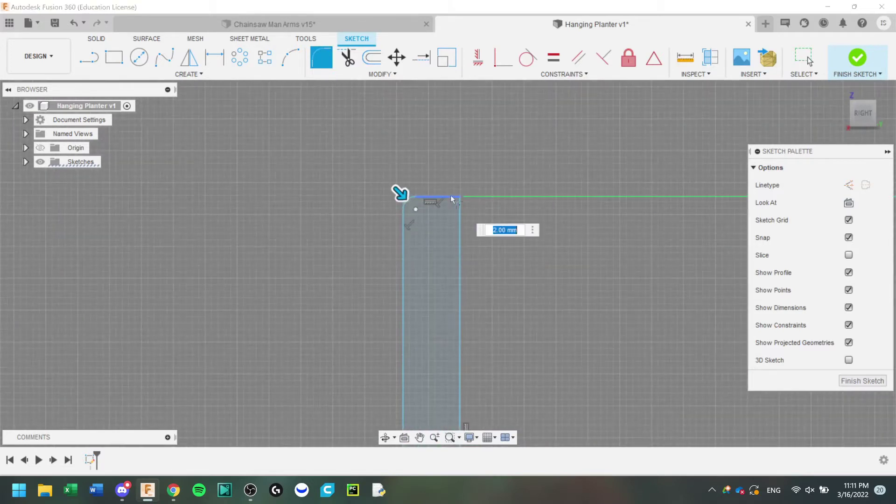
pyautogui.click(468, 171)
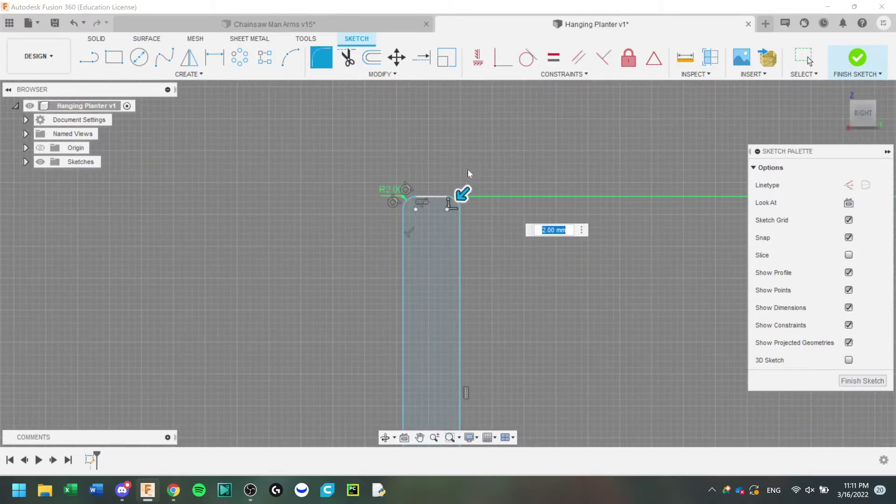
pyautogui.press('Return')
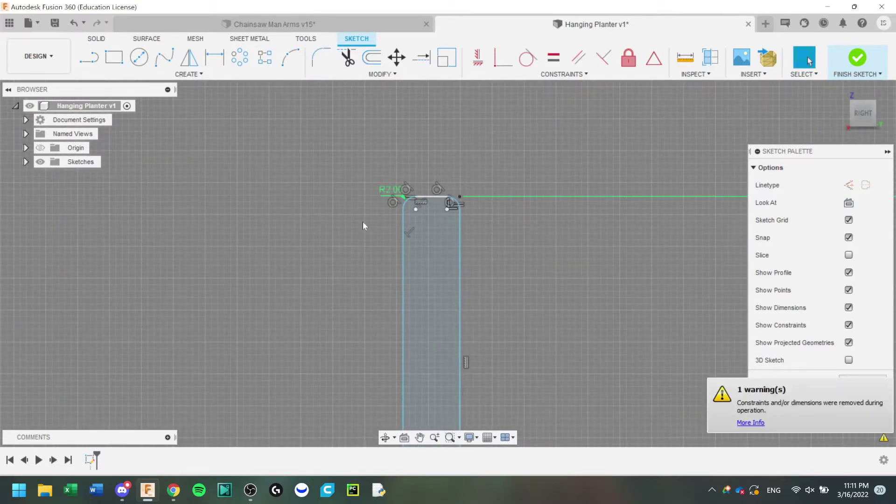
# Examine the filleted top rim, the step between the profiles and the rounded bottom corners.
pyautogui.scroll(3, 320, 236)
pyautogui.scroll(-5, 400, 131)
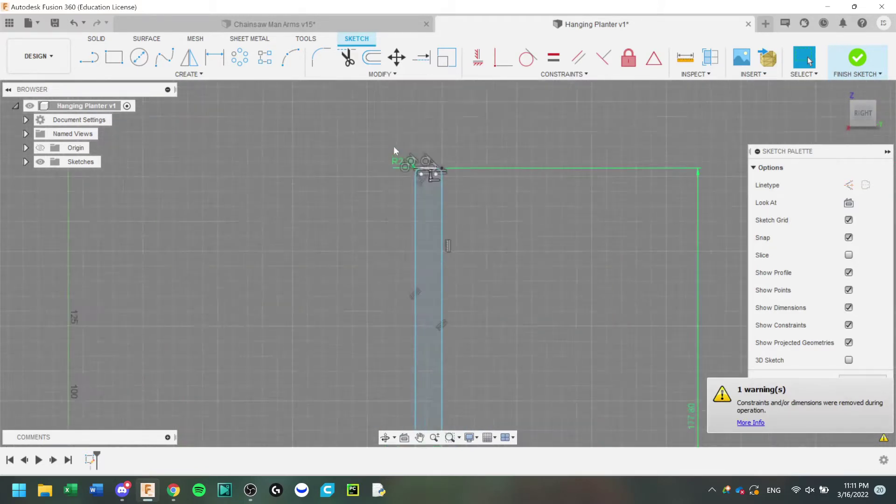
pyautogui.scroll(5, 426, 170)
pyautogui.scroll(-6, 382, 261)
pyautogui.moveTo(383, 268); pyautogui.dragTo(479, 153, button='middle')
pyautogui.scroll(-2, 480, 153)
pyautogui.moveTo(482, 334); pyautogui.dragTo(502, 215, button='middle')
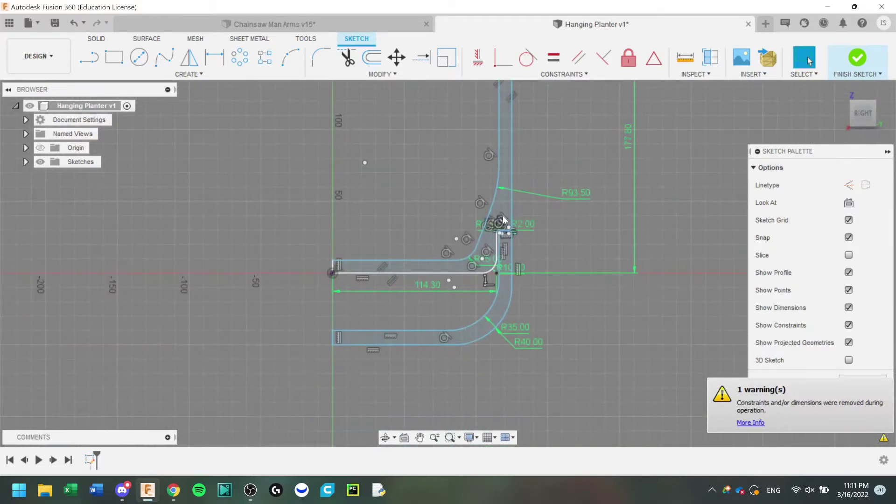
pyautogui.scroll(5, 503, 216)
pyautogui.moveTo(526, 374); pyautogui.dragTo(539, 308, button='middle')
pyautogui.scroll(1, 538, 308)
pyautogui.moveTo(315, 294)
pyautogui.mouseDown(button='middle')
pyautogui.moveTo(340, 315)
pyautogui.moveTo(332, 330)
pyautogui.mouseUp(button='middle')
pyautogui.scroll(-4, 333, 329)
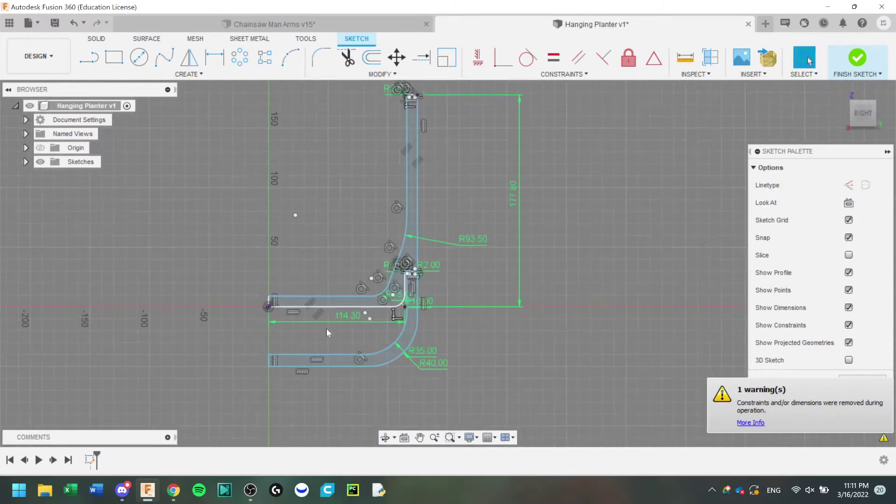
pyautogui.scroll(2, 327, 328)
# Save the filleted sketch as a new version of the design.
pyautogui.hotkey('ctrl', 's')
pyautogui.press('Return')
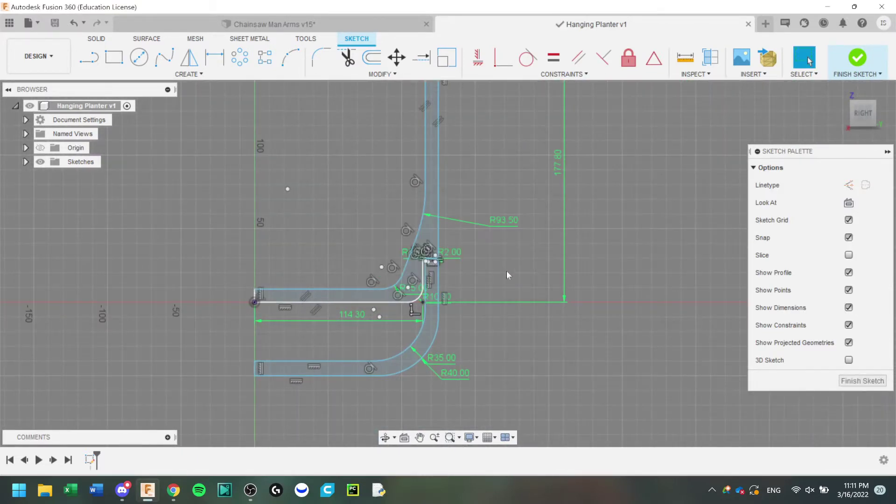
# Finish the sketch and revolve both profiles fully around the vertical axis as new bodies.
pyautogui.scroll(-3, 609, 193)
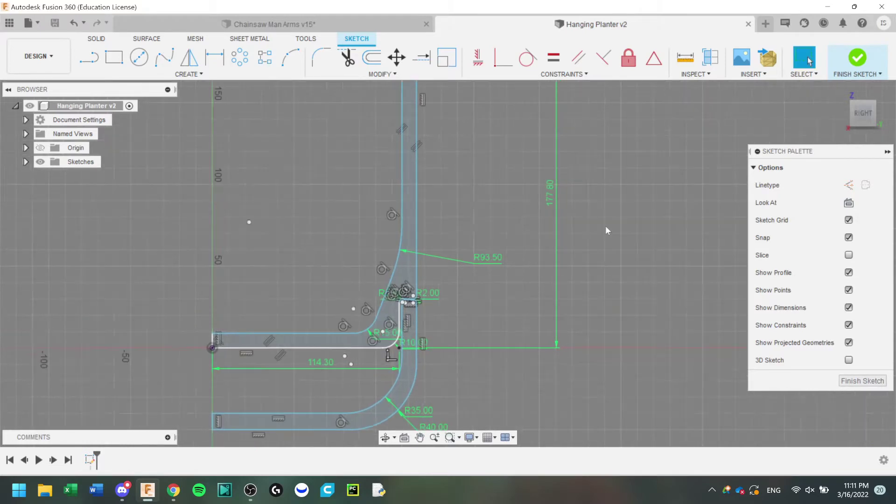
pyautogui.scroll(4, 486, 271)
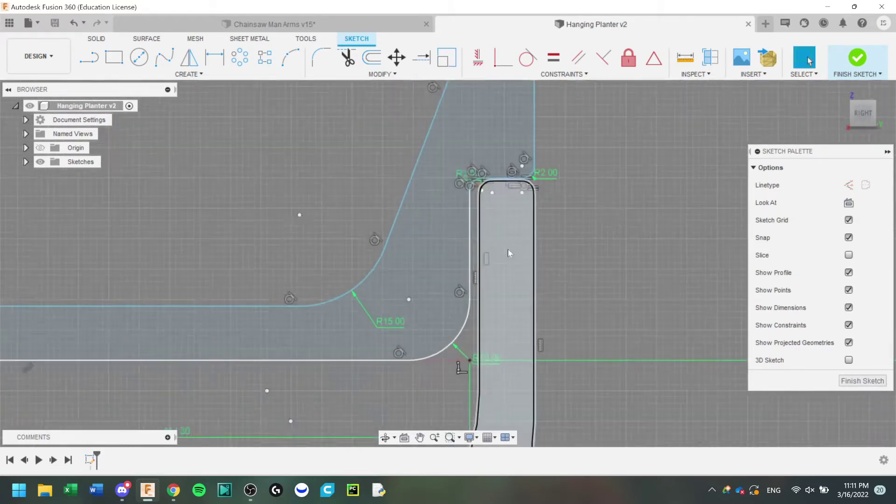
pyautogui.scroll(-2, 513, 240)
pyautogui.moveTo(586, 218); pyautogui.dragTo(553, 272, button='middle')
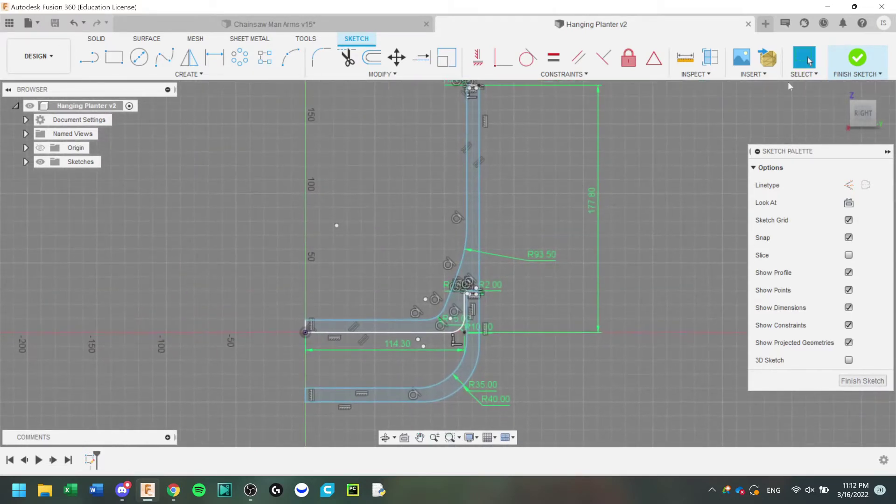
pyautogui.click(852, 64)
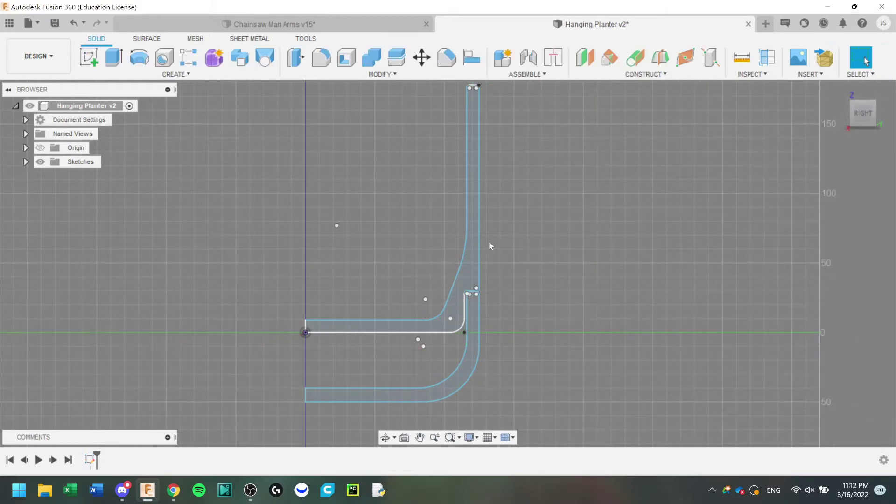
pyautogui.click(139, 57)
pyautogui.click(473, 210)
pyautogui.click(474, 304)
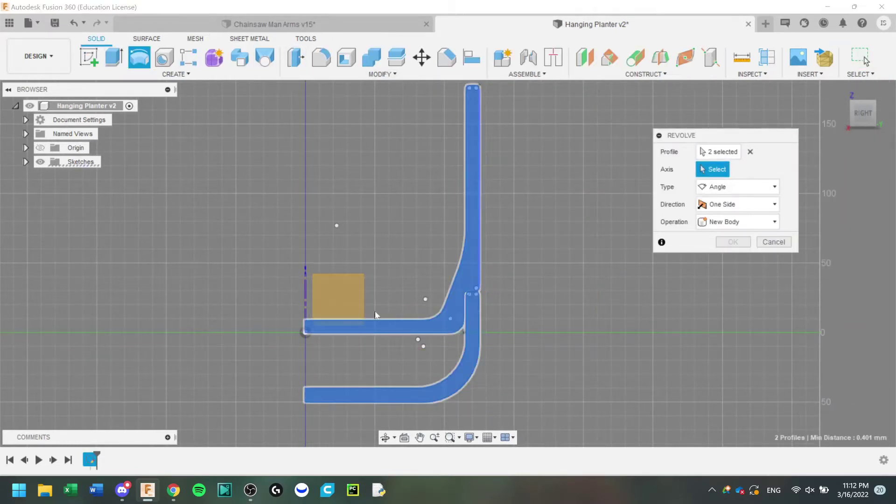
pyautogui.click(306, 313)
pyautogui.click(733, 258)
# Save the planter with its two revolved bodies as a new version of the design.
pyautogui.click(25, 162)
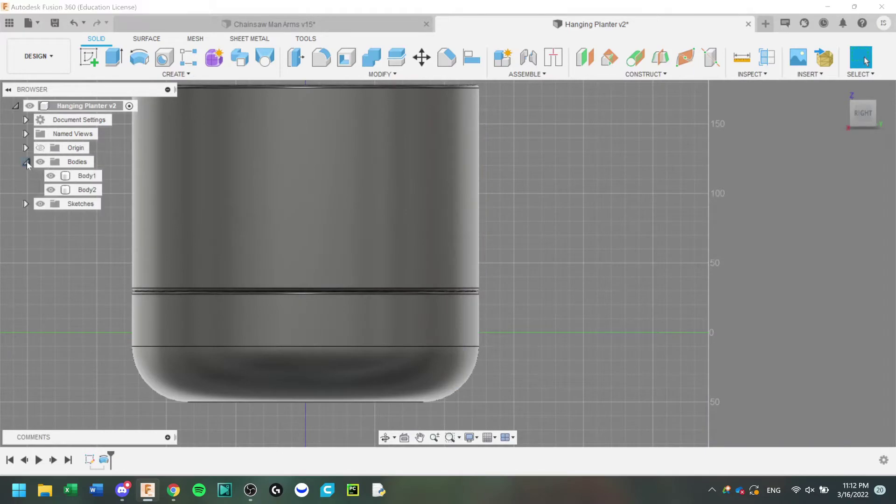
pyautogui.scroll(3, 553, 276)
pyautogui.scroll(-4, 552, 274)
pyautogui.keyDown('shift'); pyautogui.moveTo(542, 220); pyautogui.dragTo(582, 218, button='middle'); pyautogui.keyUp('shift')
pyautogui.moveTo(582, 219); pyautogui.dragTo(828, 154)
pyautogui.press('Escape')
pyautogui.hotkey('ctrl', 's')
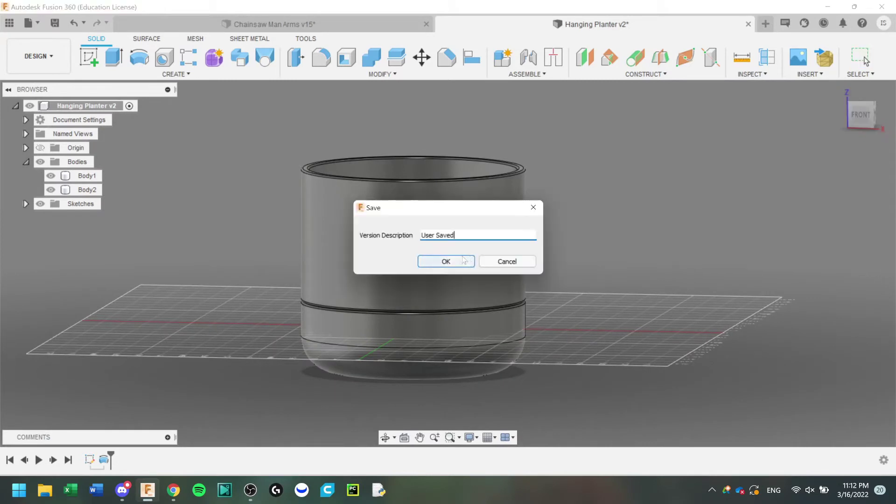
pyautogui.press('Return')
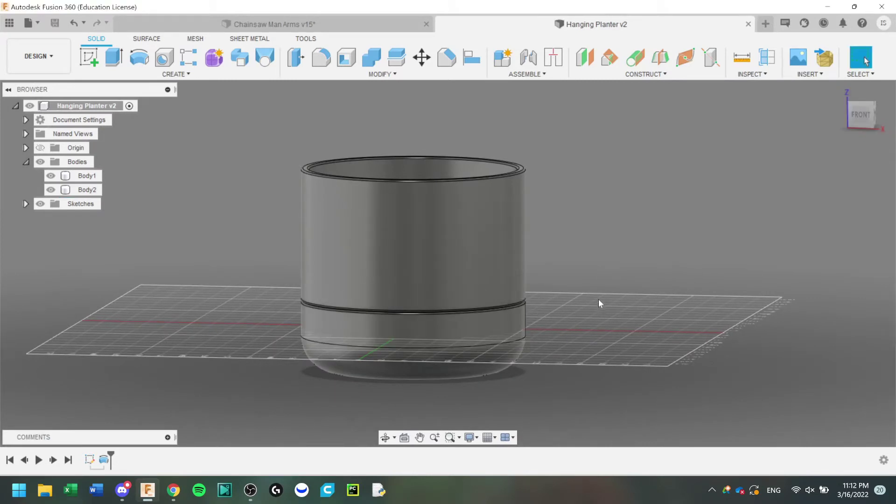
# Create a section analysis through the middle of the planter and inspect the walls and the joint between the two bodies.
pyautogui.keyDown('shift'); pyautogui.moveTo(587, 303); pyautogui.dragTo(536, 331, button='middle'); pyautogui.keyUp('shift')
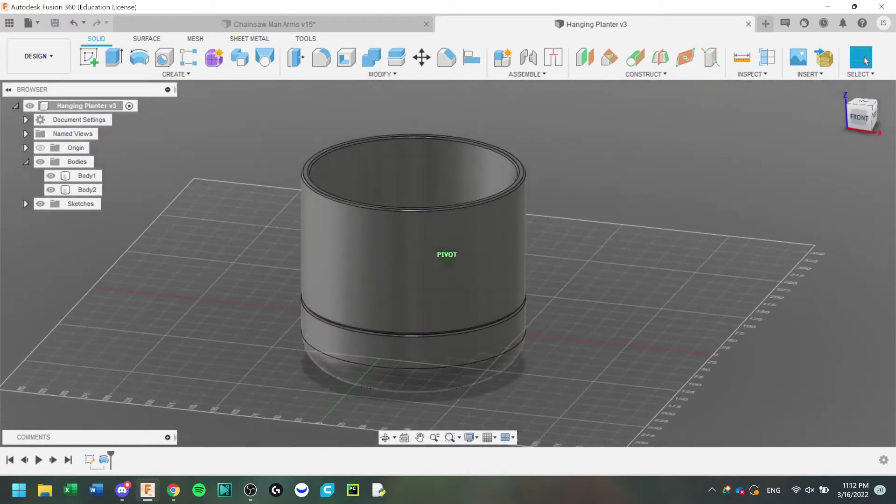
pyautogui.click(767, 56)
pyautogui.click(456, 273)
pyautogui.click(730, 260)
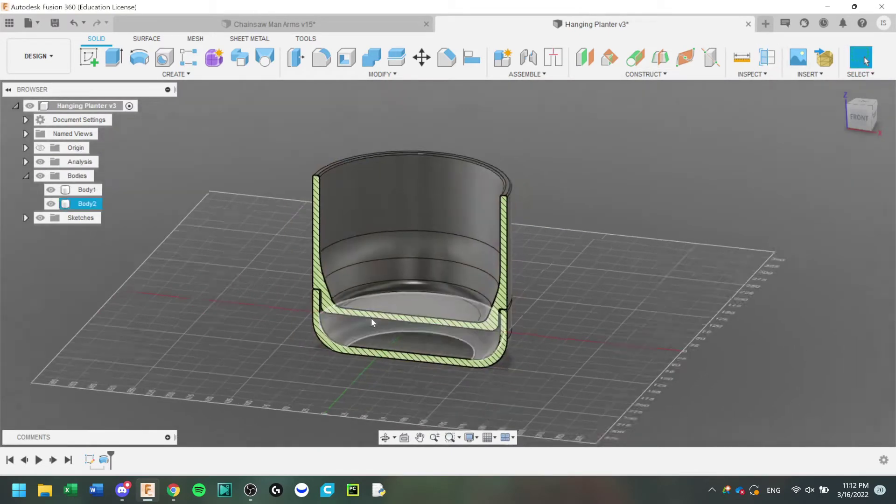
pyautogui.keyDown('shift'); pyautogui.moveTo(371, 318); pyautogui.dragTo(412, 322, button='middle'); pyautogui.keyUp('shift')
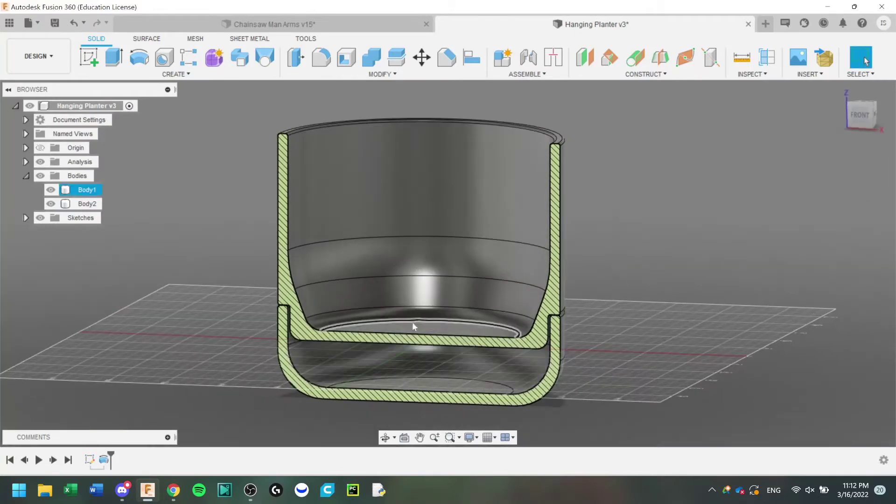
pyautogui.scroll(2, 612, 292)
pyautogui.moveTo(611, 292)
pyautogui.keyDown('shift'); pyautogui.mouseDown(button='middle')
pyautogui.moveTo(626, 262)
pyautogui.moveTo(408, 212)
pyautogui.mouseUp(button='middle'); pyautogui.keyUp('shift')
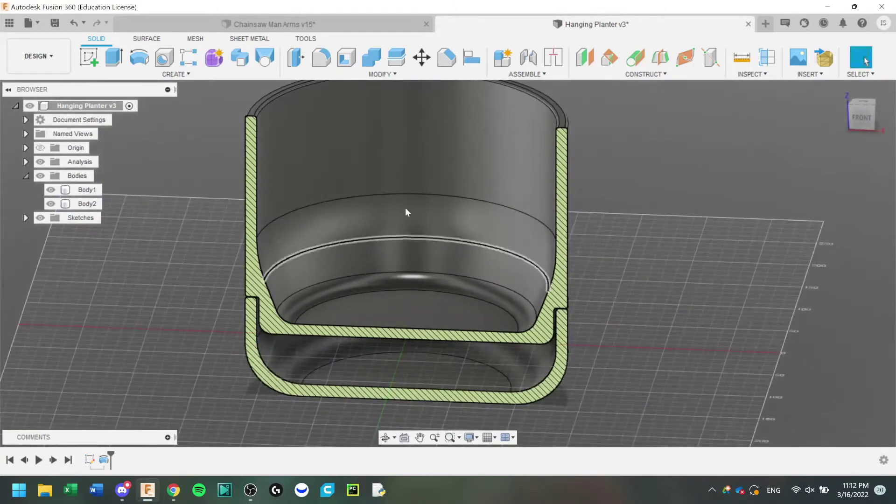
# Save the sectioned planter as another new version of the design.
pyautogui.click(89, 57)
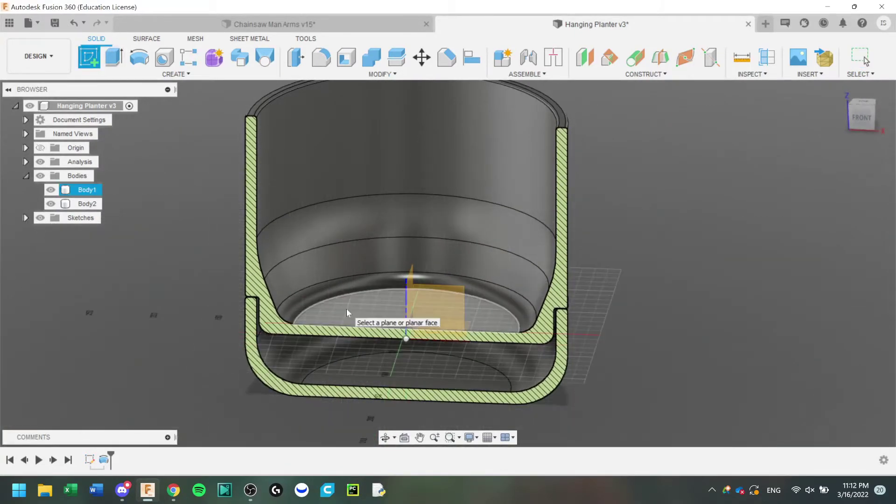
pyautogui.press('Escape')
pyautogui.hotkey('ctrl', 's')
pyautogui.press('Return')
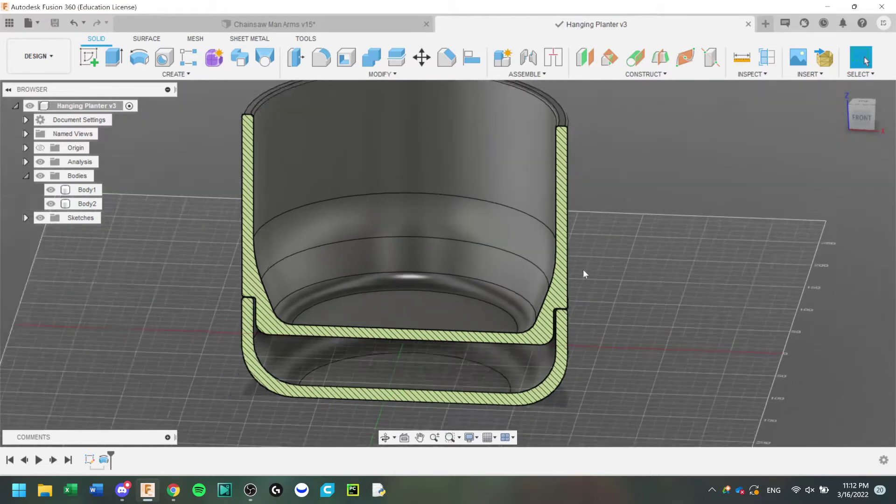
pyautogui.scroll(-1, 583, 270)
pyautogui.moveTo(600, 239); pyautogui.dragTo(580, 247, button='middle')
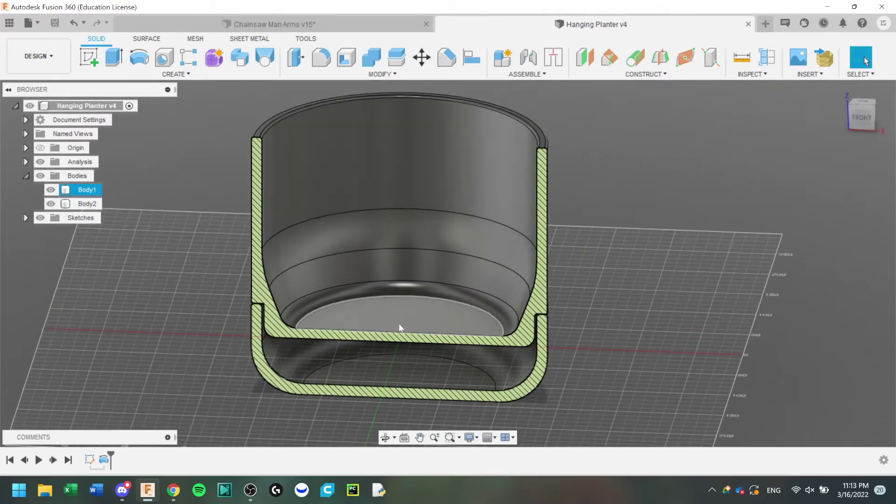
pyautogui.click(327, 344)
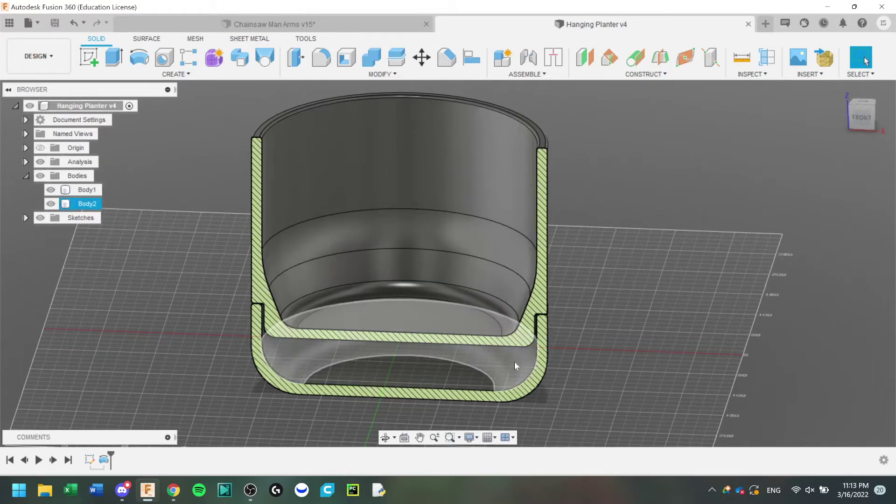
pyautogui.click(408, 117)
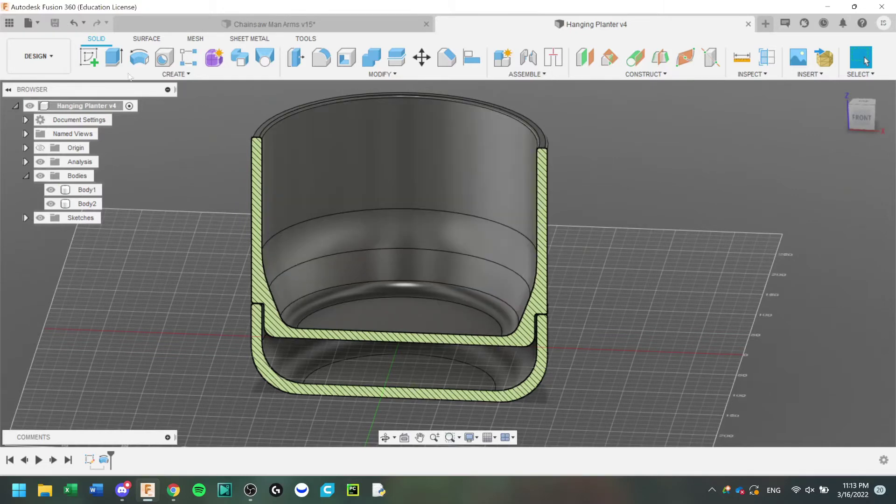
# Sketch three circles about 20 mm in diameter on the upper pot's inner floor: at the centre, halfway out and at the edge.
pyautogui.click(114, 57)
pyautogui.click(89, 57)
pyautogui.click(352, 306)
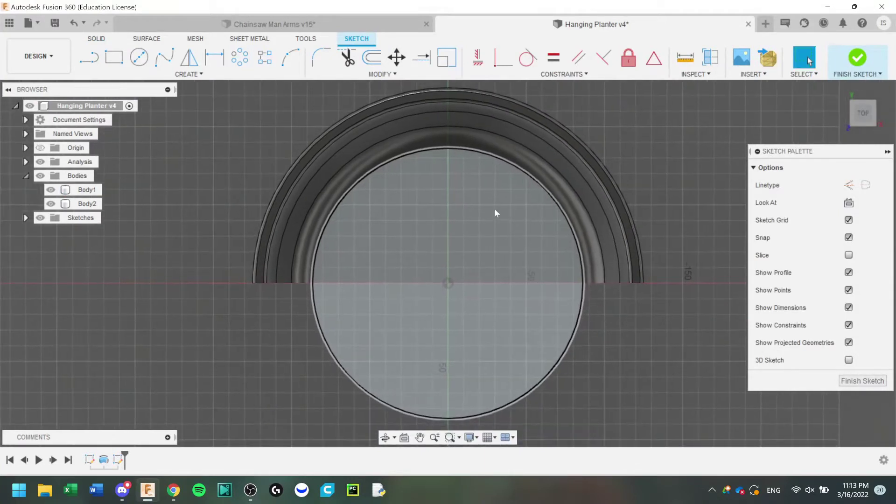
pyautogui.click(139, 57)
pyautogui.click(448, 284)
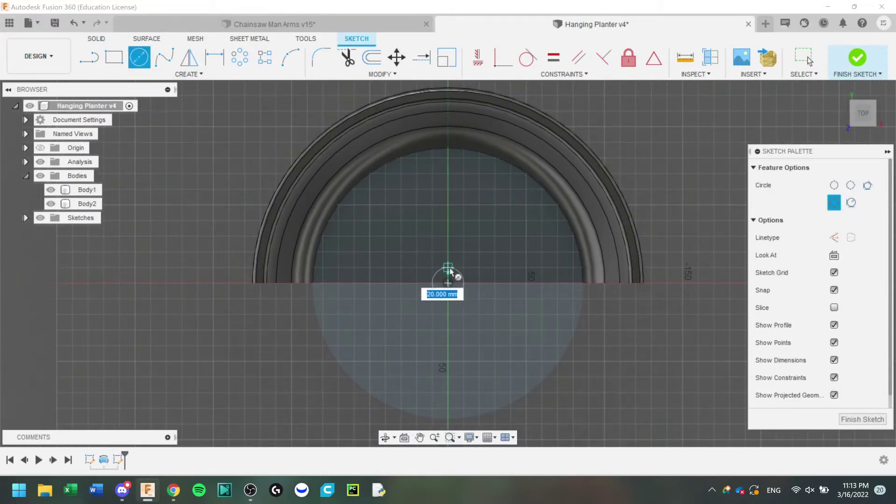
pyautogui.click(460, 273)
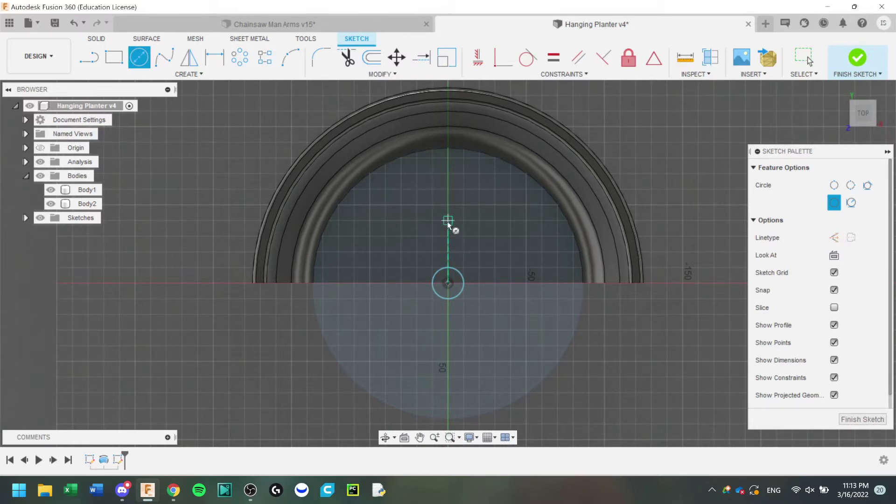
pyautogui.click(449, 206)
pyautogui.click(448, 159)
pyautogui.click(449, 174)
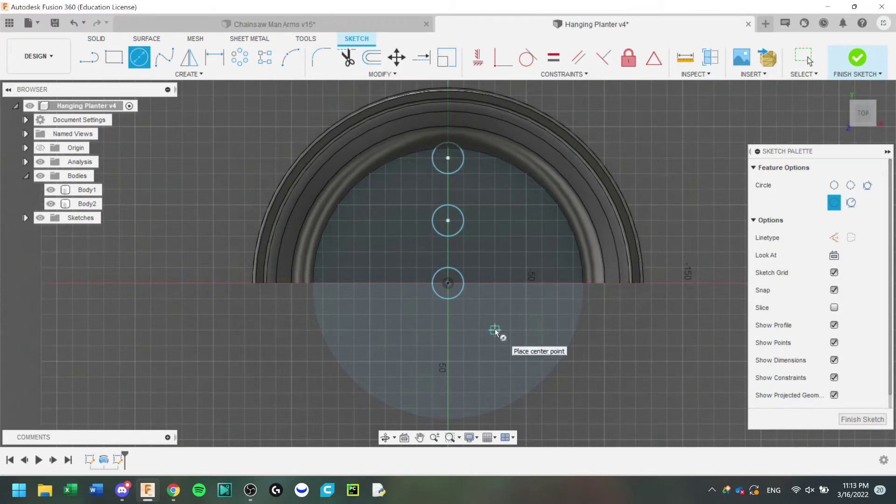
# Pattern the three circles around the floor's centre point with full angular spacing and a quantity of 6.
pyautogui.click(239, 56)
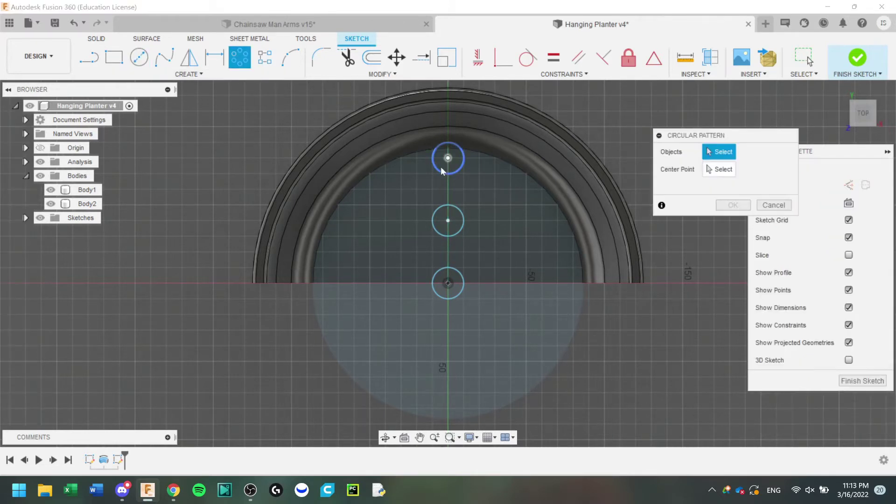
pyautogui.click(448, 144)
pyautogui.click(447, 237)
pyautogui.click(446, 268)
pyautogui.click(719, 169)
pyautogui.click(448, 283)
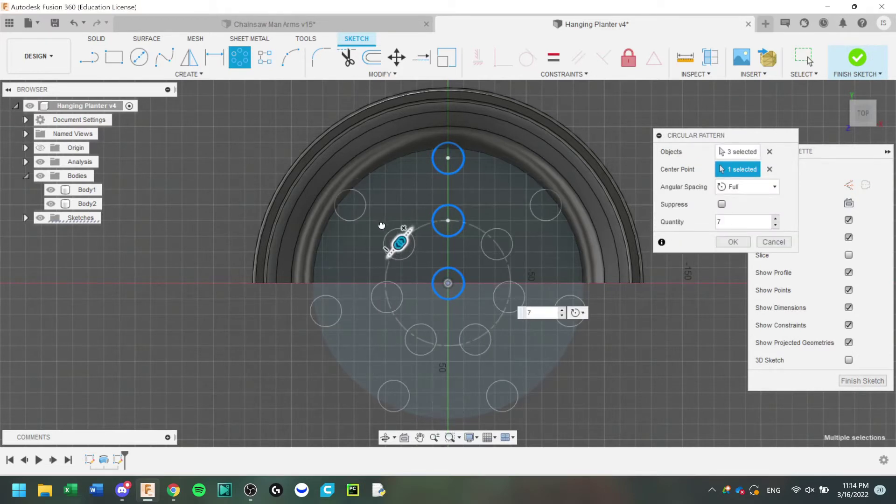
pyautogui.moveTo(379, 232); pyautogui.dragTo(377, 239)
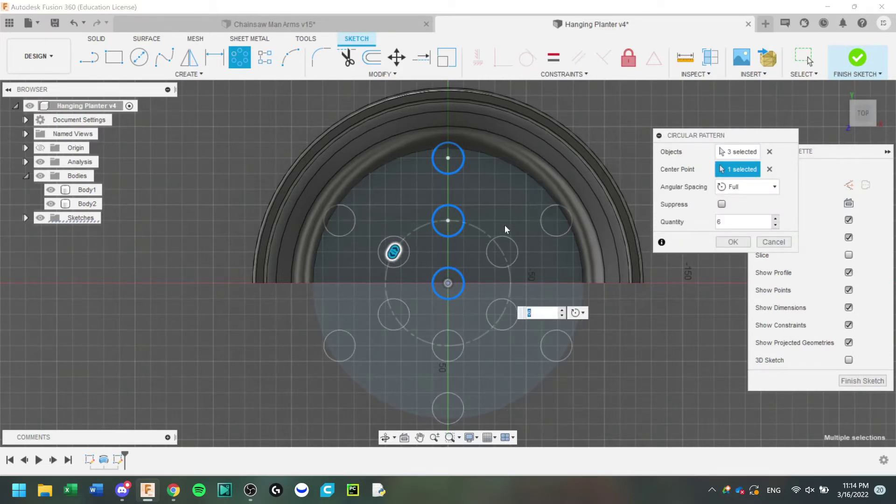
pyautogui.click(743, 242)
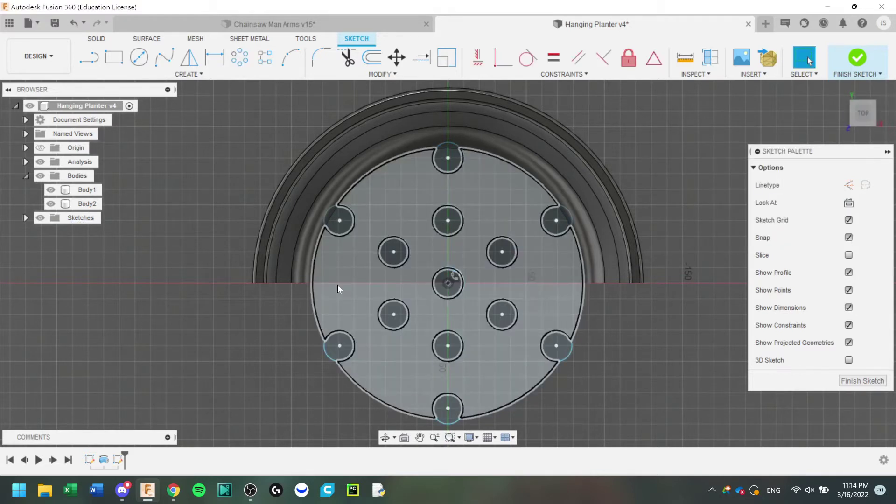
# Draw another circle between the inner and outer rings, pattern it into six around the centre and finish the sketch.
pyautogui.click(139, 57)
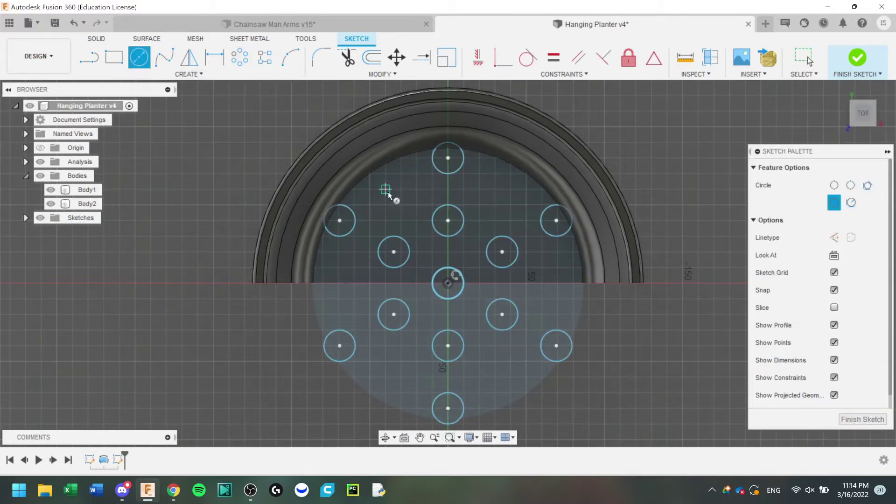
pyautogui.click(409, 206)
pyautogui.click(240, 57)
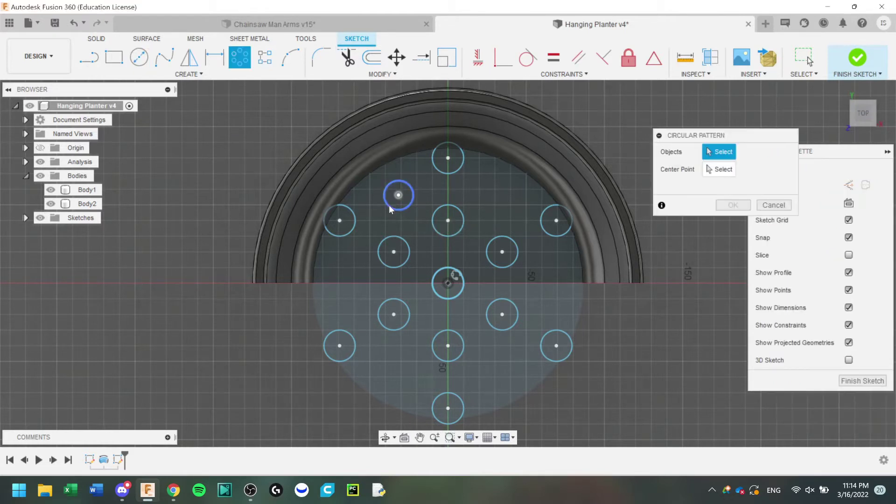
pyautogui.click(391, 209)
pyautogui.click(448, 283)
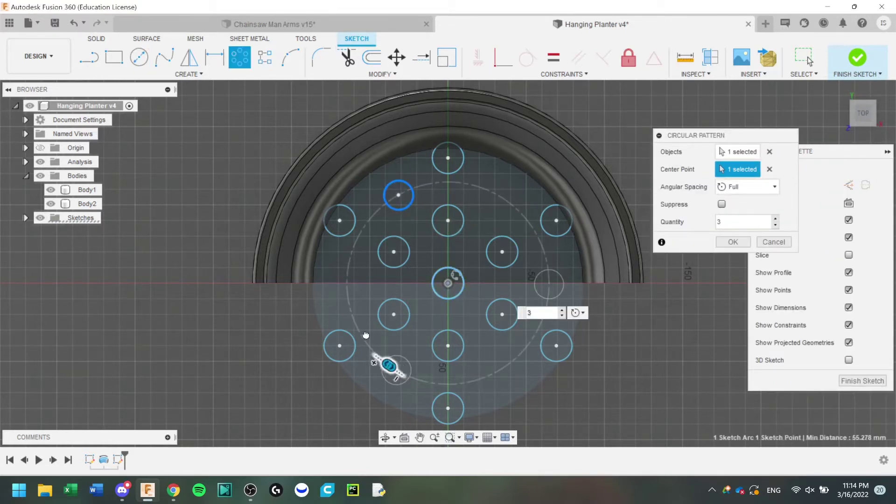
pyautogui.click(723, 242)
pyautogui.click(862, 124)
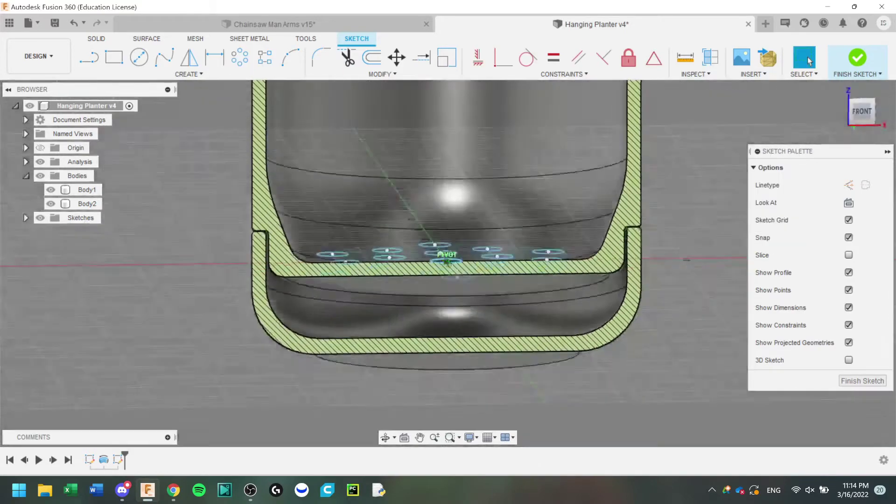
pyautogui.moveTo(449, 196)
pyautogui.keyDown('shift'); pyautogui.mouseDown(button='middle')
pyautogui.moveTo(415, 240)
pyautogui.moveTo(454, 282)
pyautogui.moveTo(455, 270)
pyautogui.mouseUp(button='middle'); pyautogui.keyUp('shift')
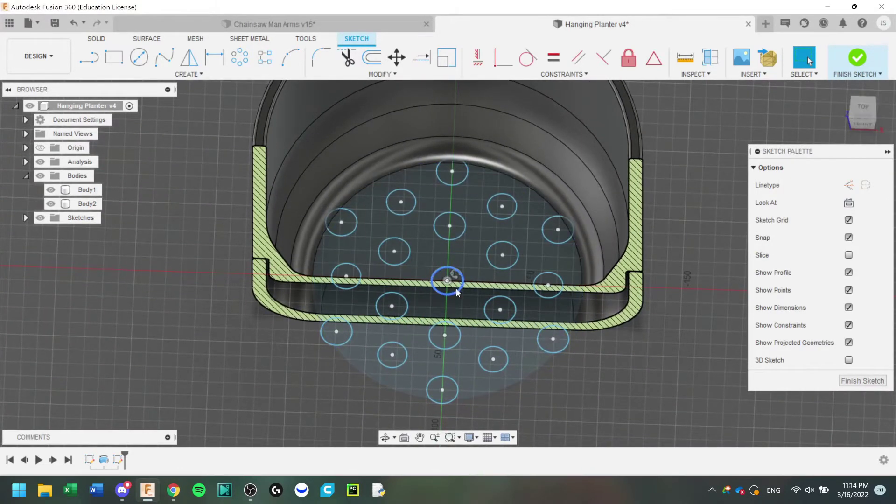
pyautogui.click(847, 381)
# Start an extrusion using all the hole circles on the upper pot's floor as profiles, including the parts crossing the floor's edge.
pyautogui.press('e')
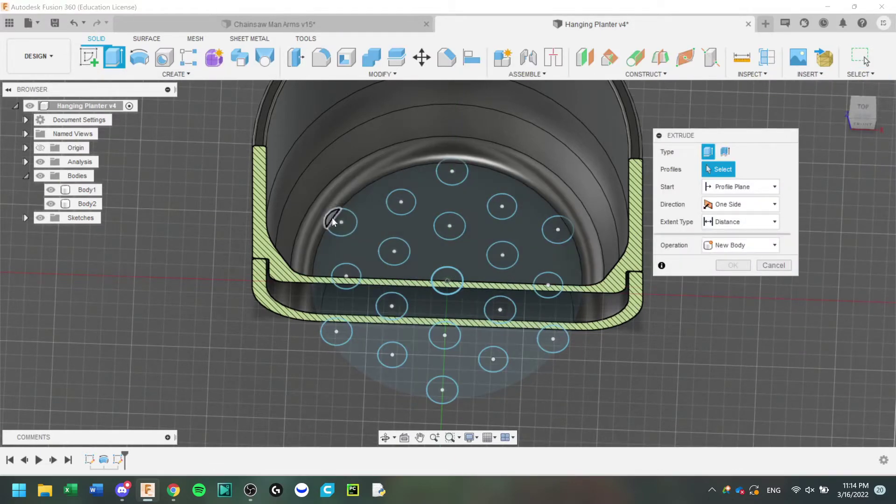
pyautogui.click(26, 217)
pyautogui.click(26, 218)
pyautogui.click(338, 223)
pyautogui.click(410, 204)
pyautogui.click(452, 169)
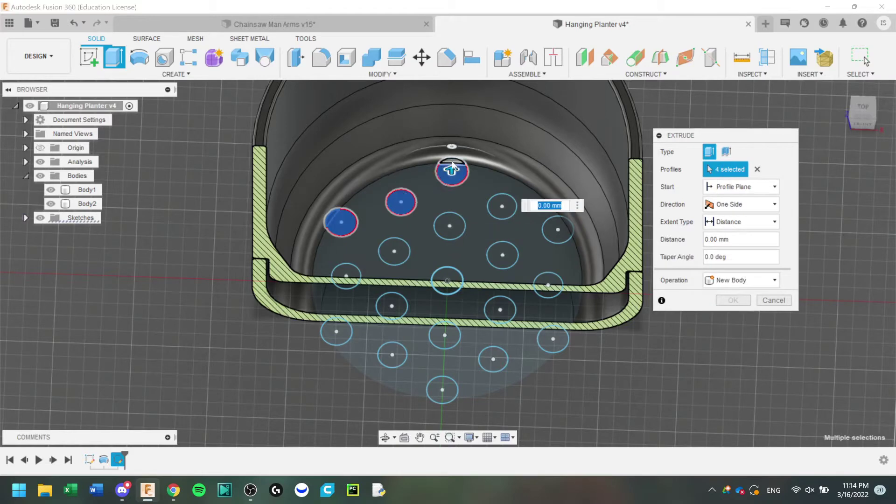
pyautogui.click(336, 330)
pyautogui.click(441, 396)
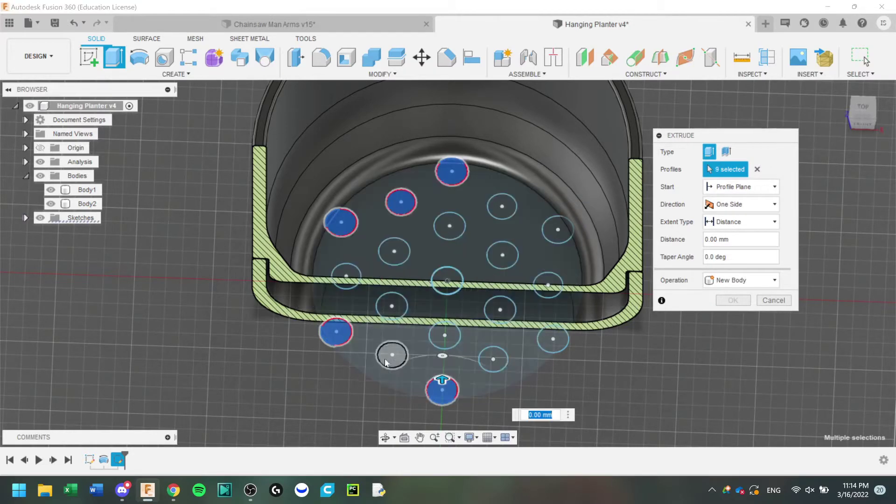
pyautogui.click(392, 354)
pyautogui.click(392, 307)
pyautogui.click(347, 276)
pyautogui.click(395, 252)
pyautogui.click(449, 226)
pyautogui.click(446, 280)
pyautogui.click(445, 335)
pyautogui.click(493, 358)
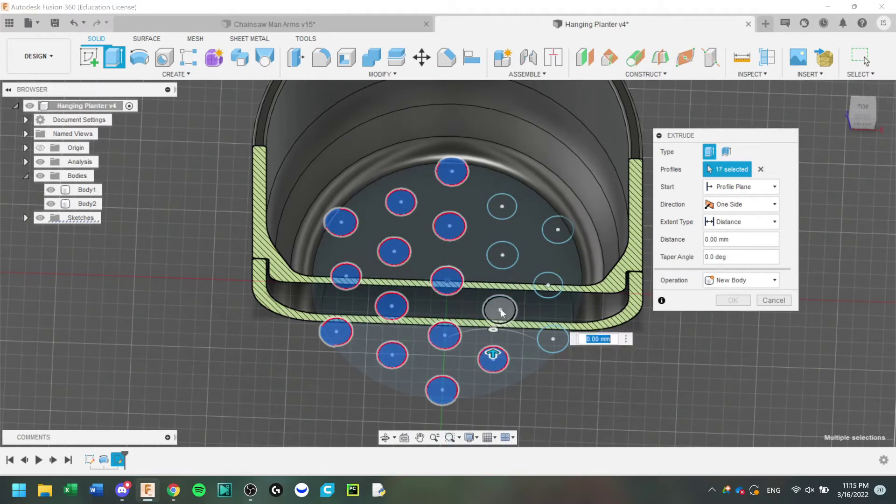
pyautogui.click(500, 309)
pyautogui.click(553, 339)
pyautogui.click(548, 285)
pyautogui.click(556, 233)
pyautogui.click(503, 254)
pyautogui.click(500, 207)
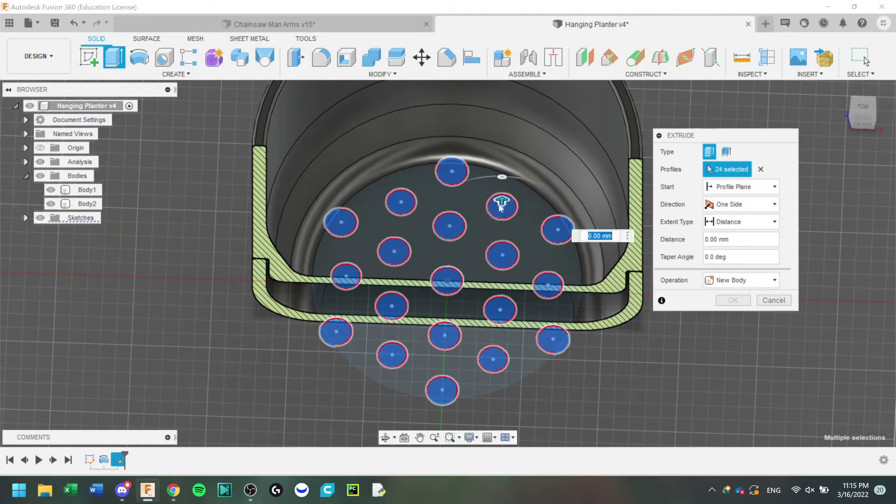
# Cut the selected circles through the upper pot's floor symmetrically with a distance of -20 mm.
pyautogui.moveTo(503, 202); pyautogui.dragTo(500, 219)
pyautogui.click(862, 125)
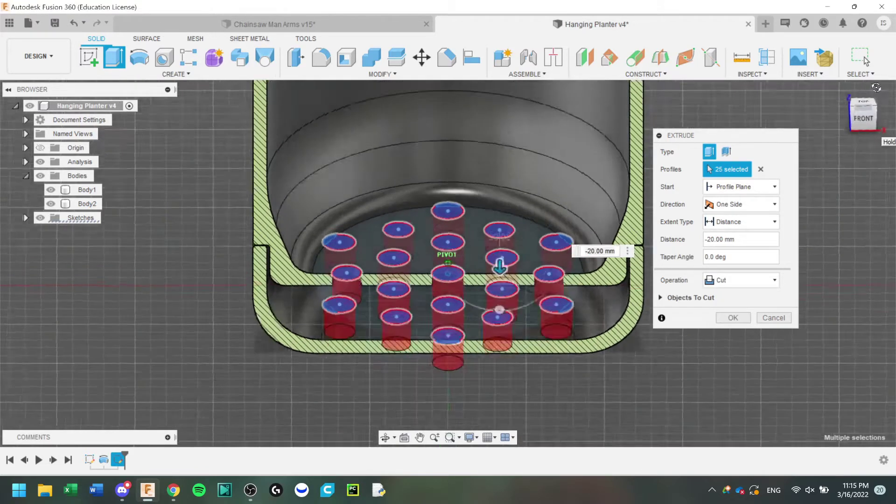
pyautogui.click(876, 103)
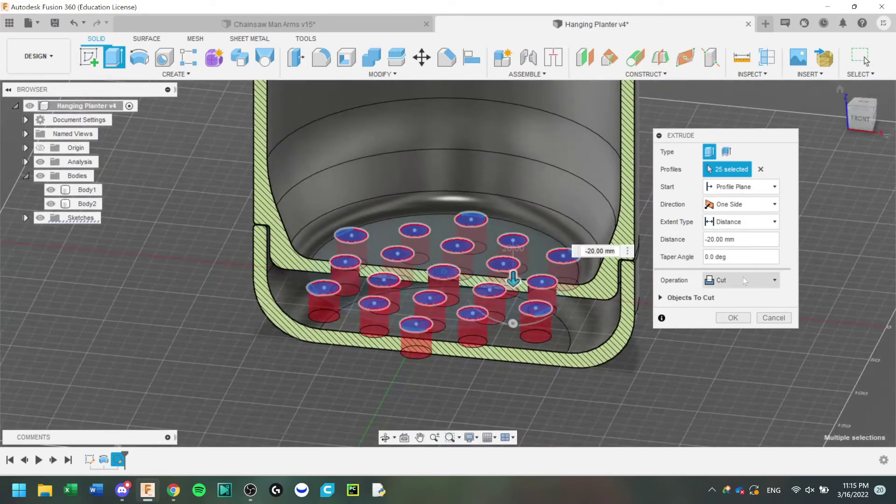
pyautogui.click(744, 204)
pyautogui.click(743, 244)
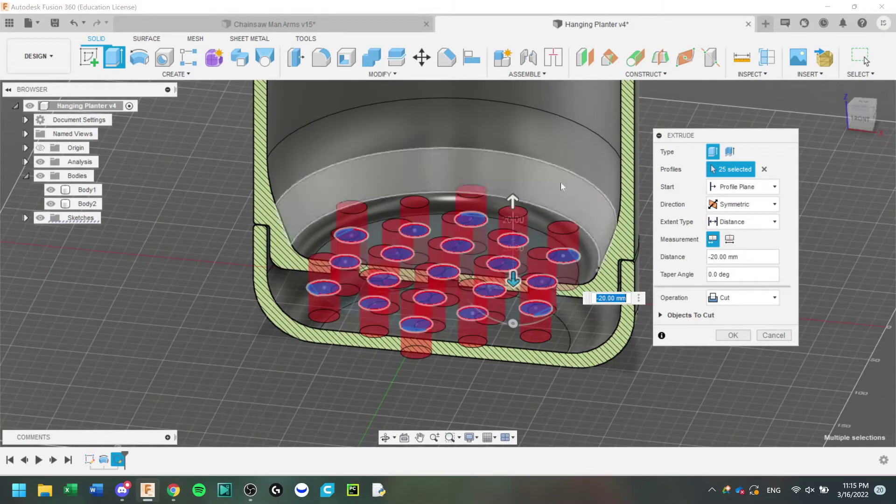
pyautogui.click(861, 120)
pyautogui.moveTo(861, 120); pyautogui.dragTo(859, 119)
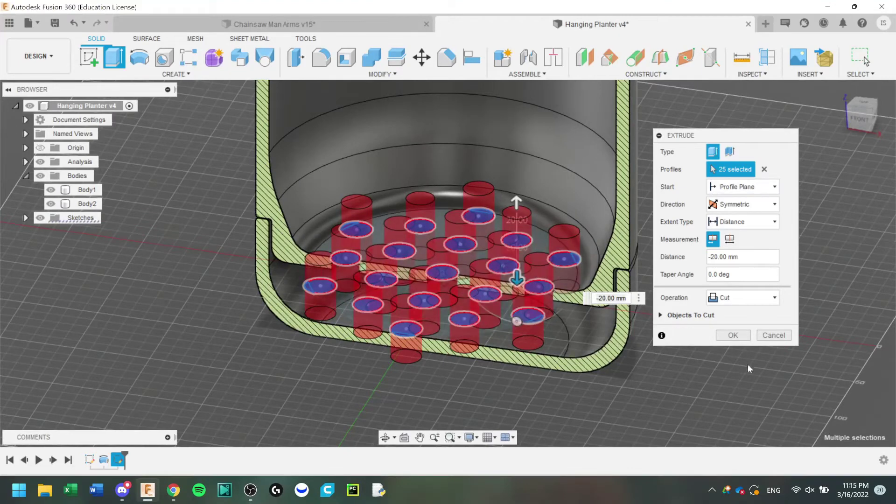
pyautogui.click(733, 336)
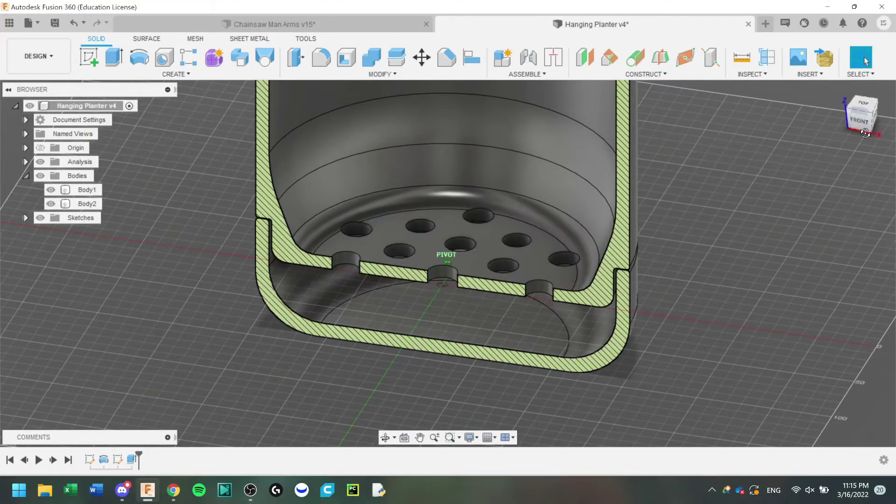
# Save the design as a new version with the description "User Saved".
pyautogui.keyDown('shift'); pyautogui.moveTo(709, 177); pyautogui.dragTo(590, 206, button='middle'); pyautogui.keyUp('shift')
pyautogui.hotkey('ctrl', 's')
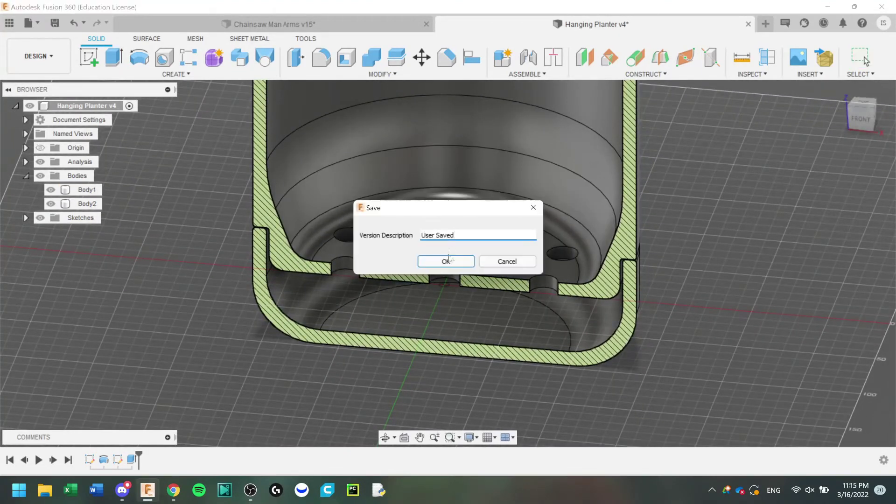
pyautogui.click(445, 260)
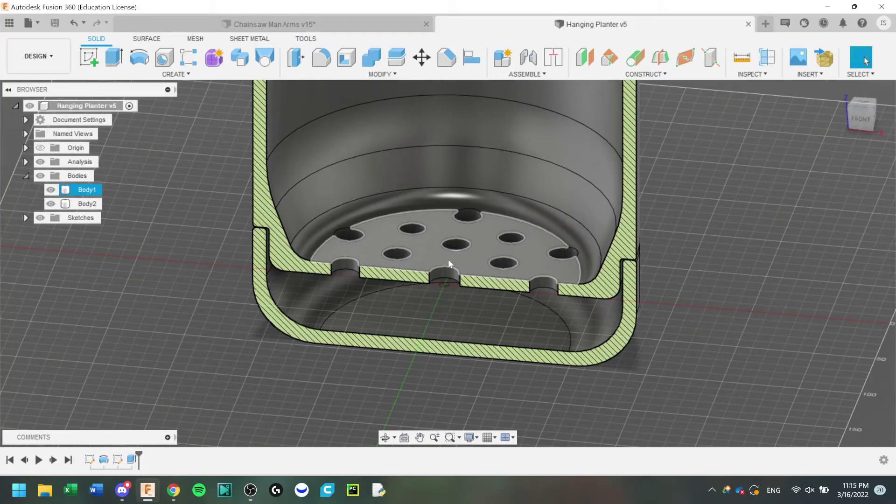
# Start a new sketch on the front XZ origin plane through the sectioned planter.
pyautogui.click(861, 116)
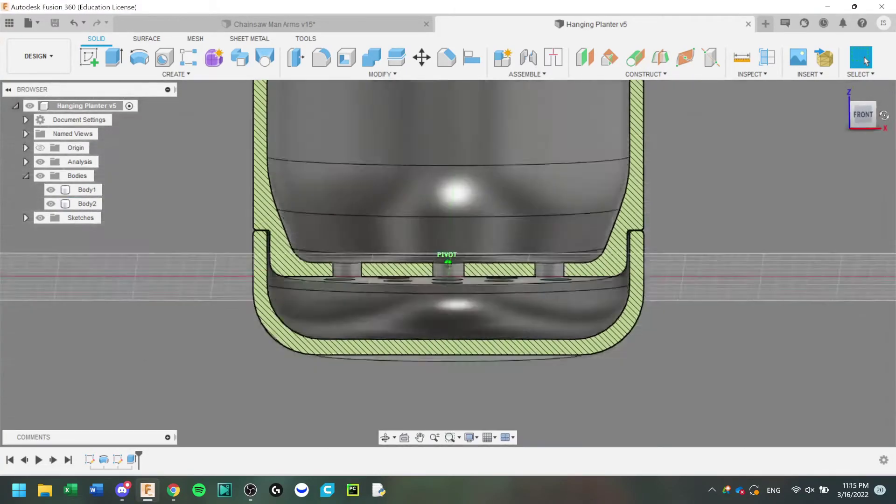
pyautogui.keyDown('shift'); pyautogui.moveTo(449, 234); pyautogui.dragTo(607, 210, button='middle'); pyautogui.keyUp('shift')
pyautogui.scroll(-4, 677, 184)
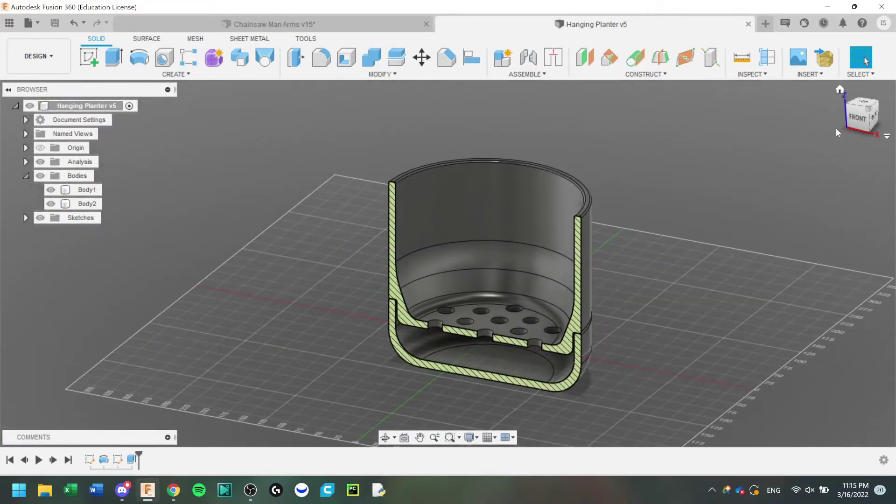
pyautogui.scroll(2, 828, 144)
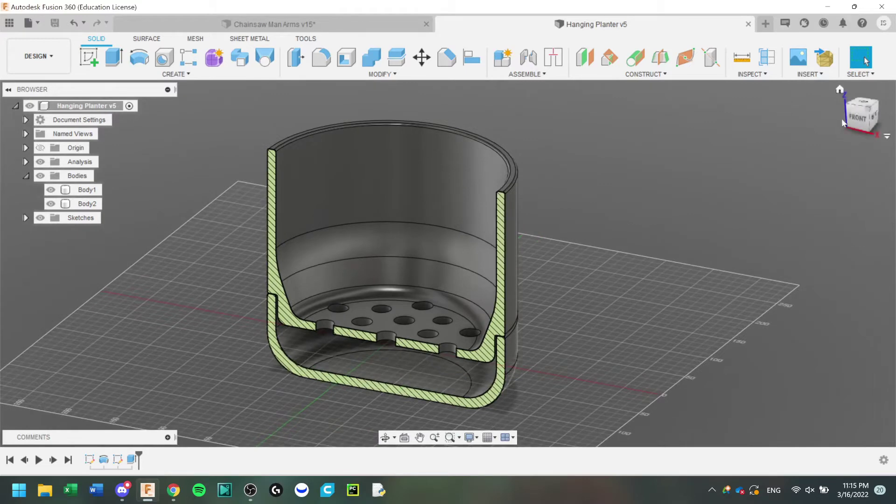
pyautogui.click(93, 64)
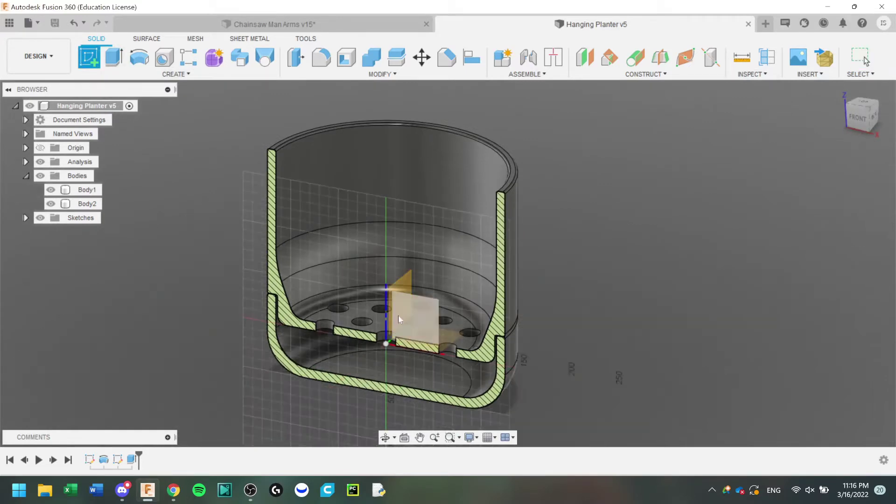
pyautogui.click(398, 316)
pyautogui.scroll(5, 491, 315)
pyautogui.scroll(2, 616, 233)
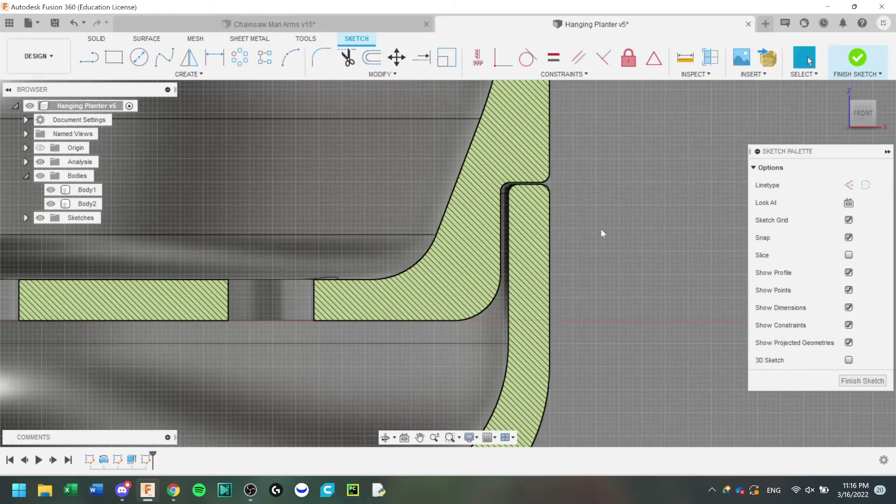
pyautogui.click(113, 57)
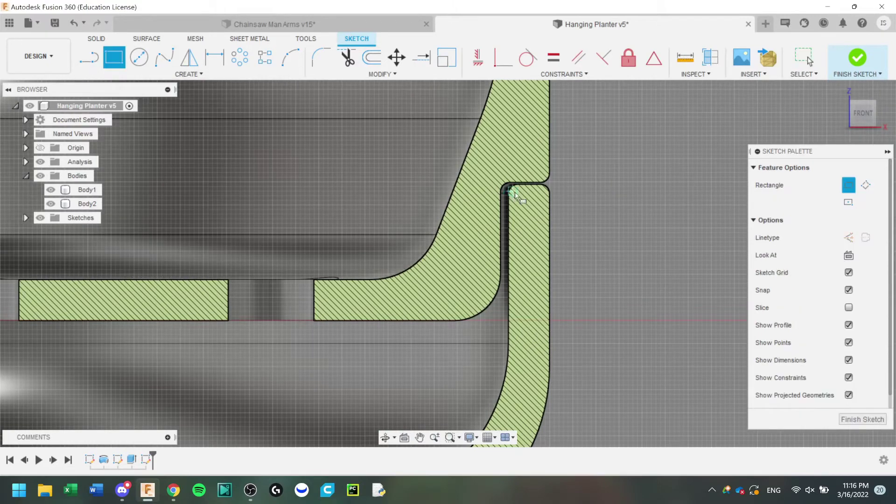
pyautogui.scroll(6, 509, 176)
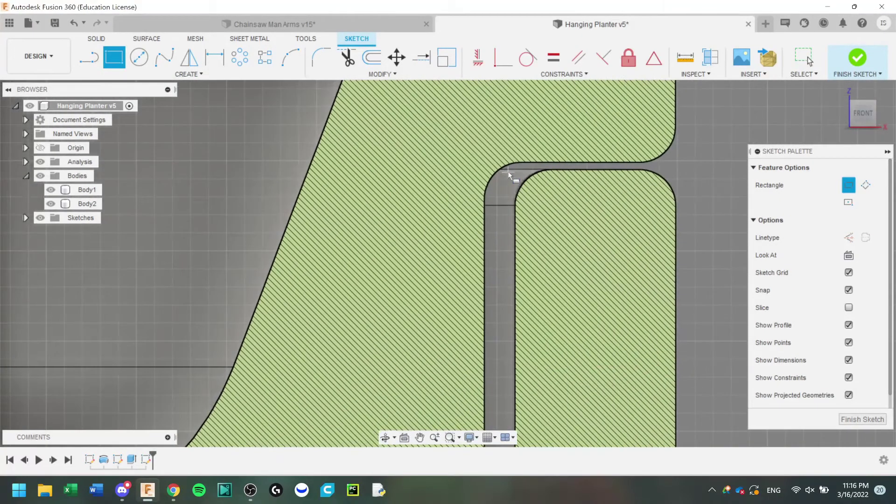
pyautogui.press('l')
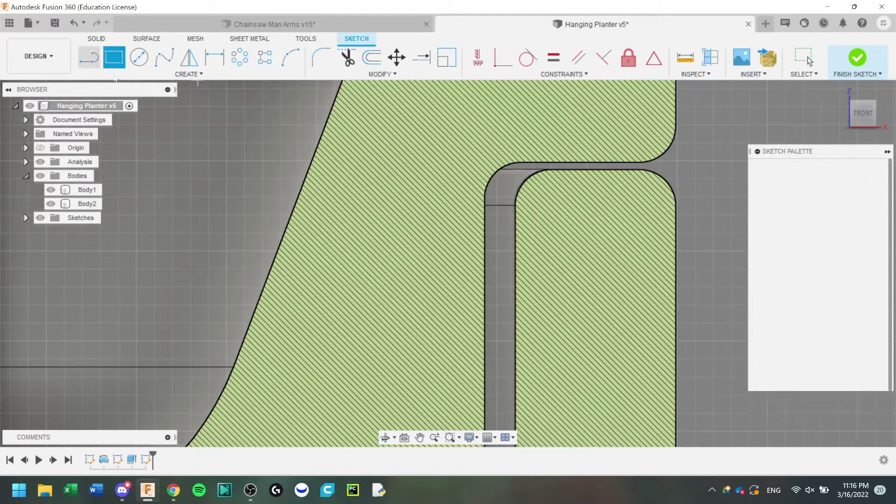
pyautogui.scroll(-6, 467, 262)
pyautogui.moveTo(450, 240); pyautogui.dragTo(432, 226, button='middle')
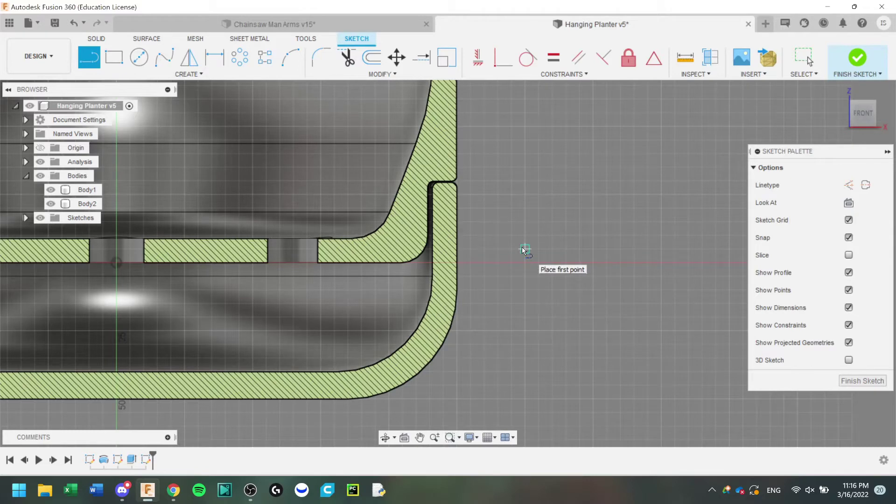
# Show Sketch1 with the body profiles, hide the drainage hole sketch Sketch2, and finish the current sketch.
pyautogui.click(26, 217)
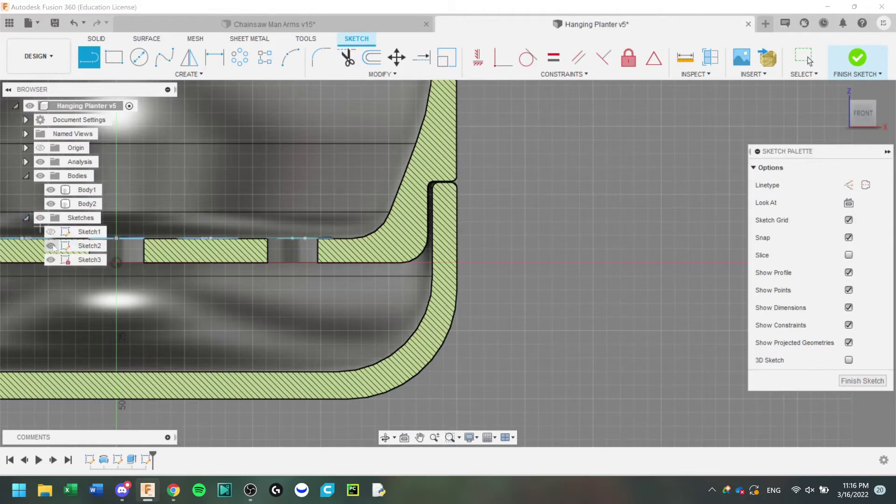
pyautogui.click(50, 246)
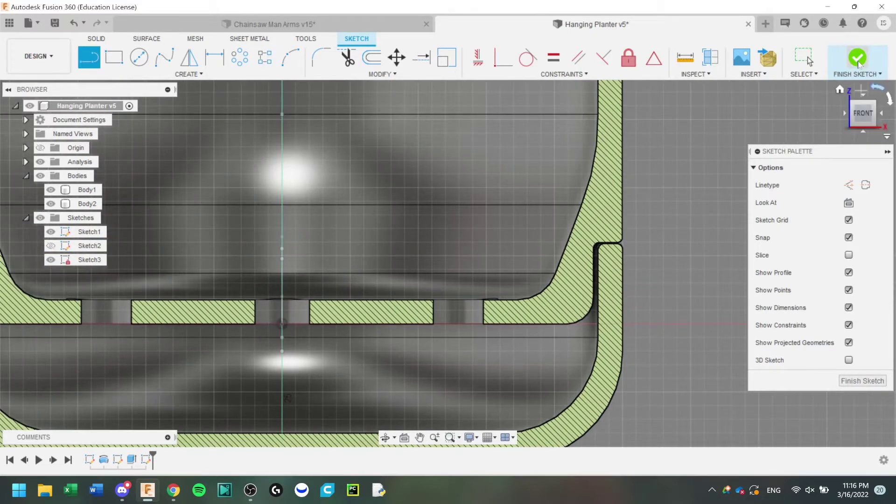
pyautogui.click(858, 60)
# Edit the section analysis to cut along the YZ origin plane instead, and hide the origin geometry.
pyautogui.keyDown('shift'); pyautogui.moveTo(571, 239); pyautogui.dragTo(484, 215, button='middle'); pyautogui.keyUp('shift')
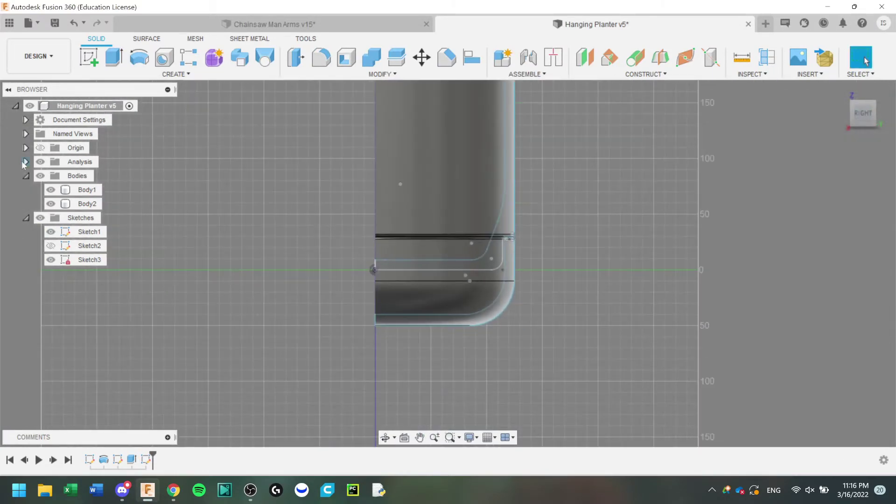
pyautogui.click(26, 162)
pyautogui.rightClick(82, 188)
pyautogui.rightClick(84, 177)
pyautogui.click(110, 186)
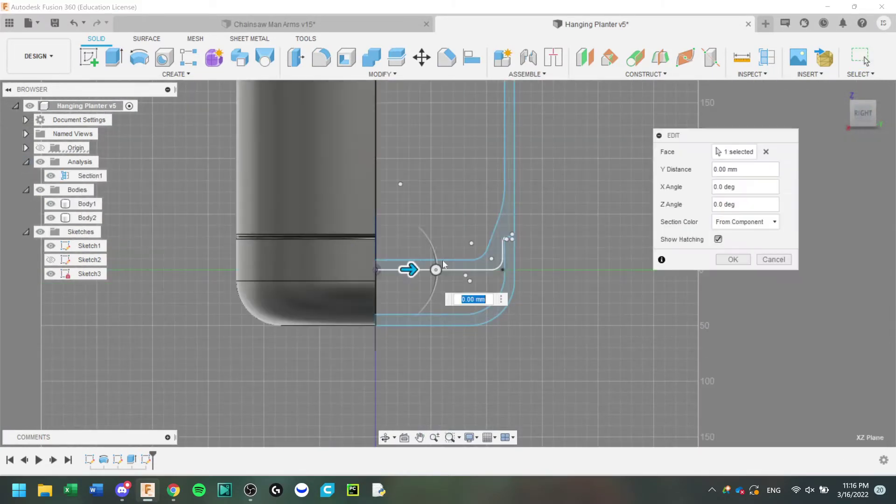
pyautogui.click(766, 152)
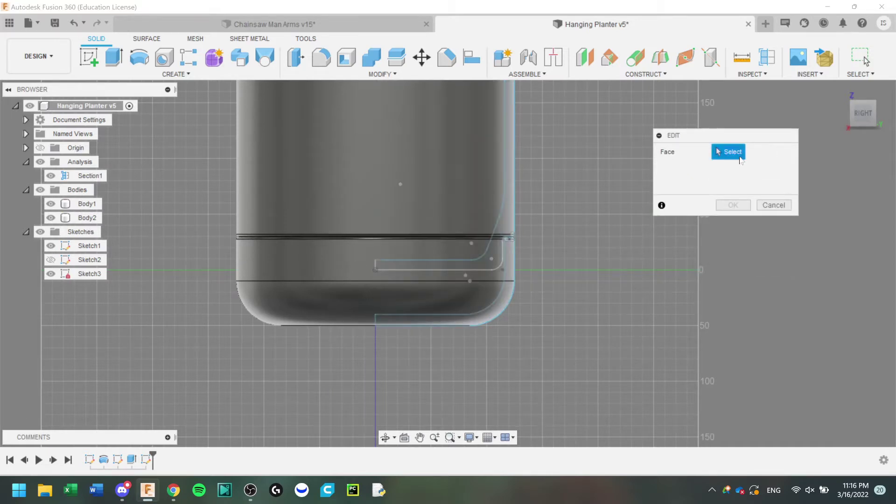
pyautogui.scroll(-4, 422, 210)
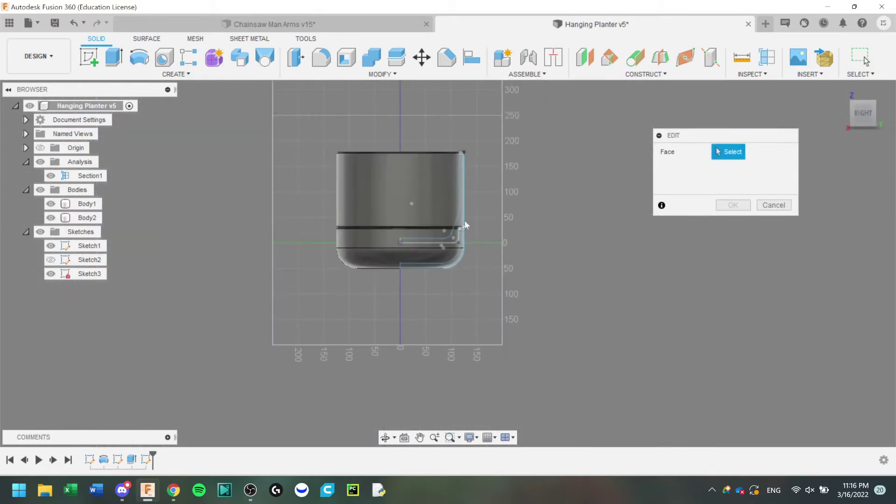
pyautogui.click(417, 202)
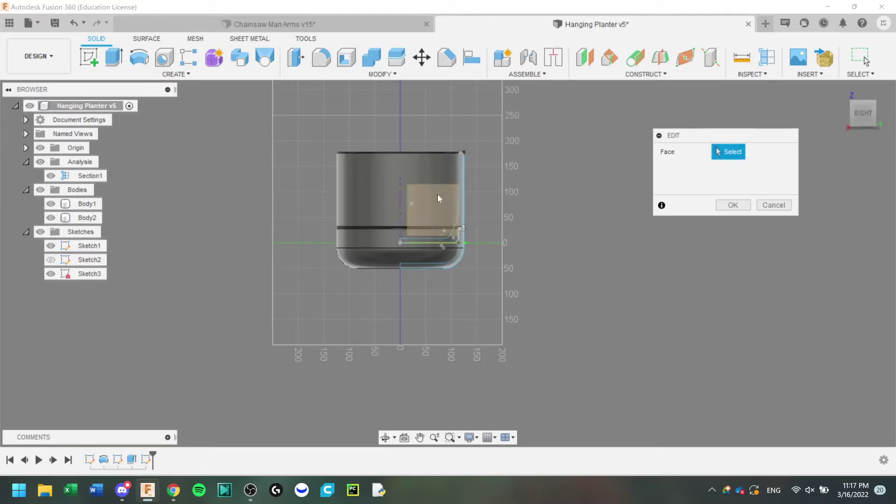
pyautogui.click(438, 195)
pyautogui.click(739, 262)
pyautogui.click(50, 176)
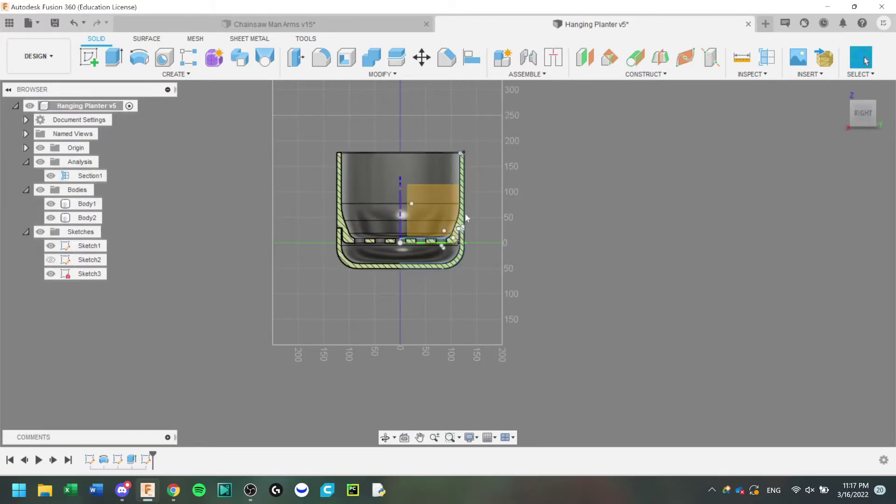
pyautogui.click(41, 148)
# Hide the empty Sketch3 and start a new sketch on the YZ plane through the planter's centre.
pyautogui.scroll(5, 440, 229)
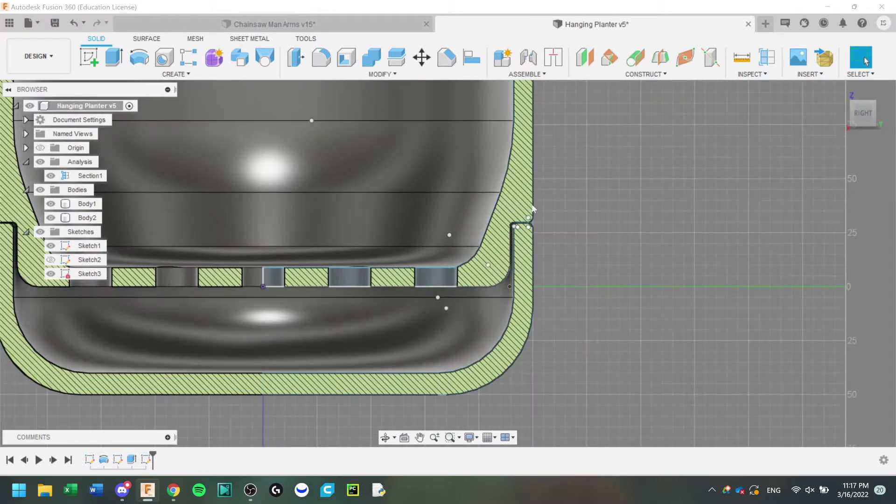
pyautogui.click(51, 274)
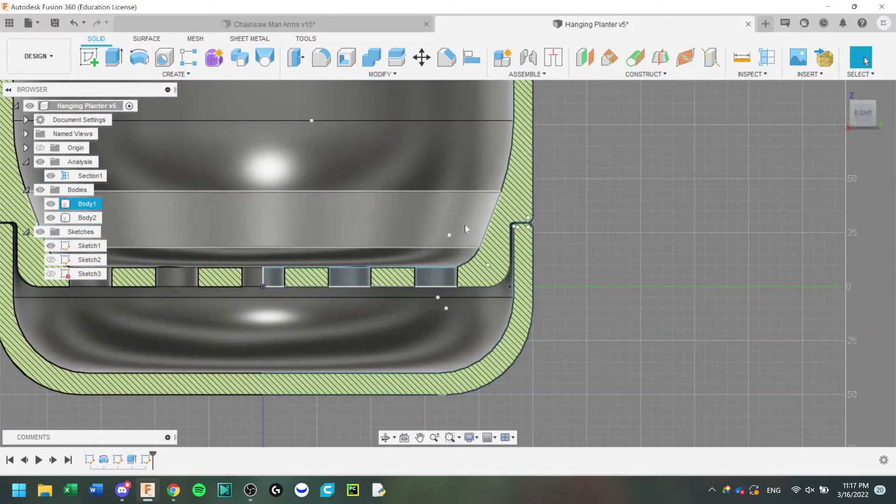
pyautogui.click(89, 58)
pyautogui.click(295, 248)
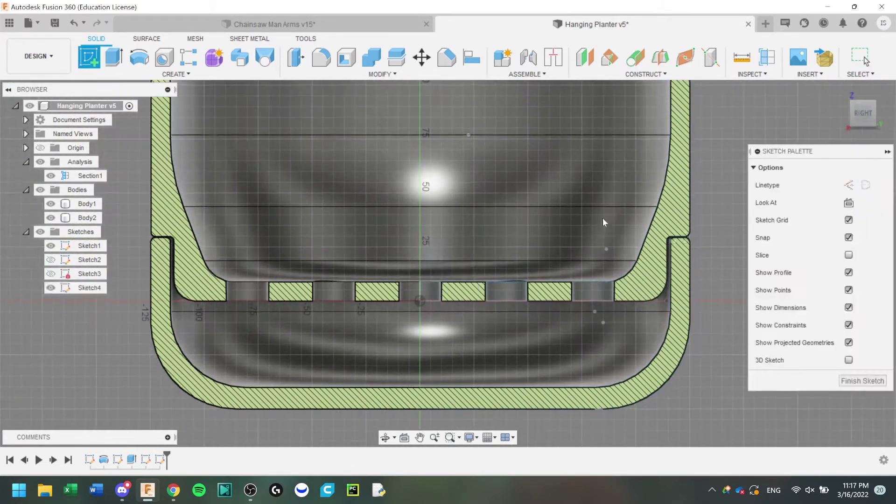
pyautogui.scroll(5, 495, 231)
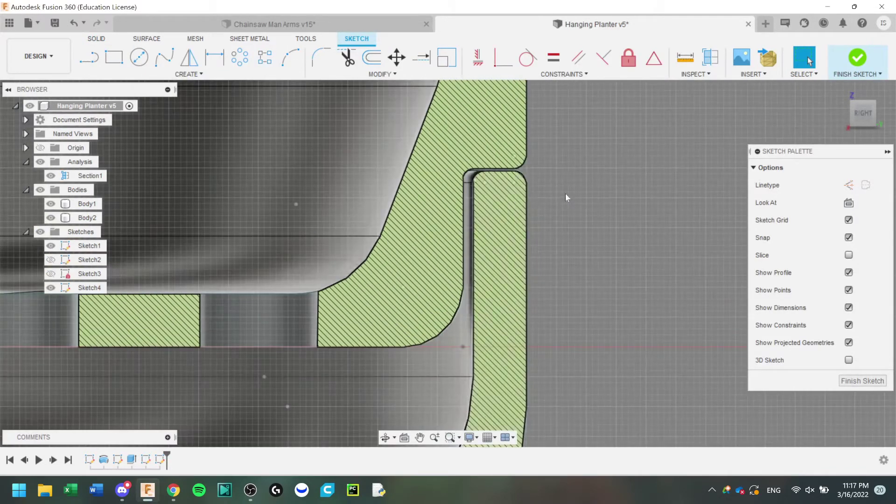
# Hide the bodies and project the lower pot's inner and outer wall lines and both bottom corner arcs into the sketch.
pyautogui.press('p')
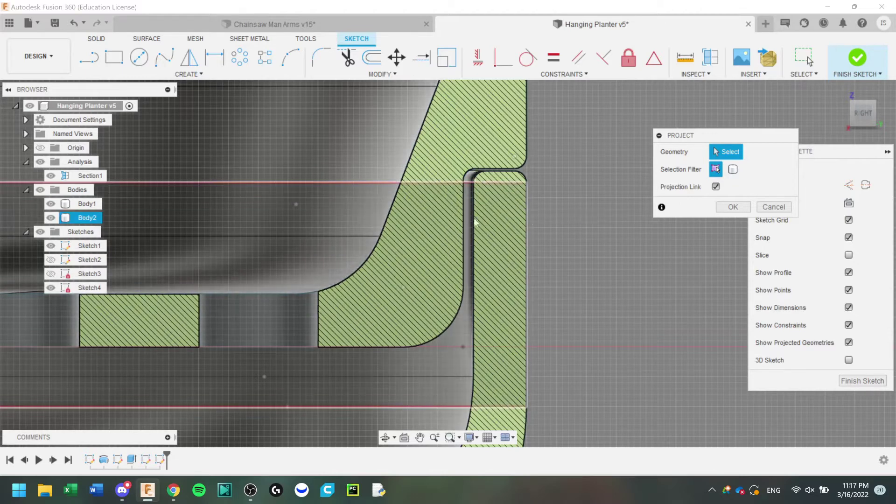
pyautogui.click(40, 190)
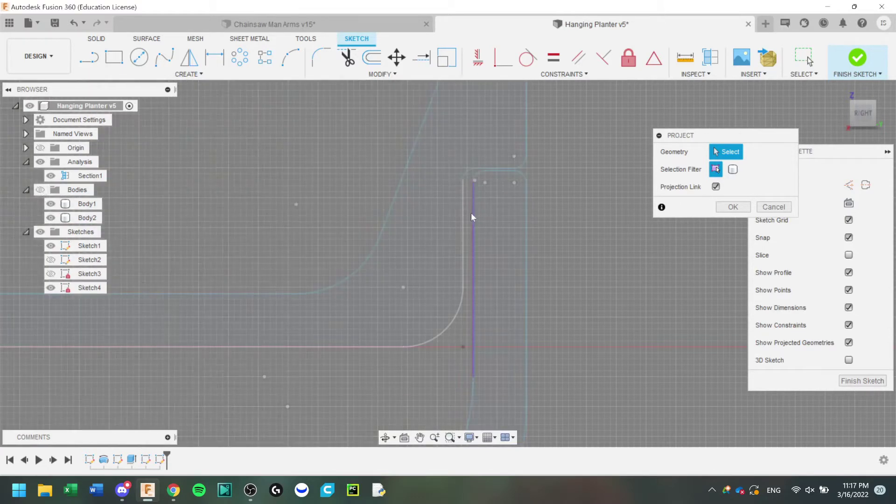
pyautogui.click(527, 219)
pyautogui.moveTo(527, 228); pyautogui.dragTo(534, 116, button='middle')
pyautogui.click(481, 282)
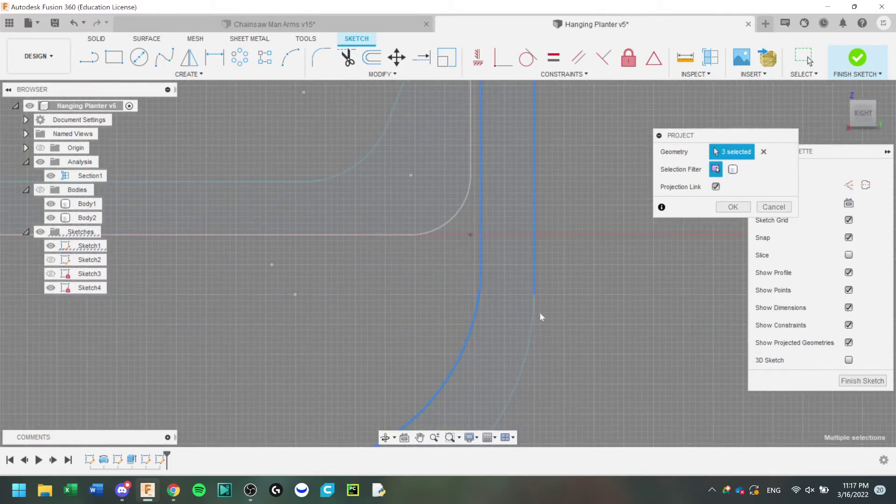
pyautogui.click(535, 314)
pyautogui.moveTo(535, 313); pyautogui.dragTo(438, 238, button='middle')
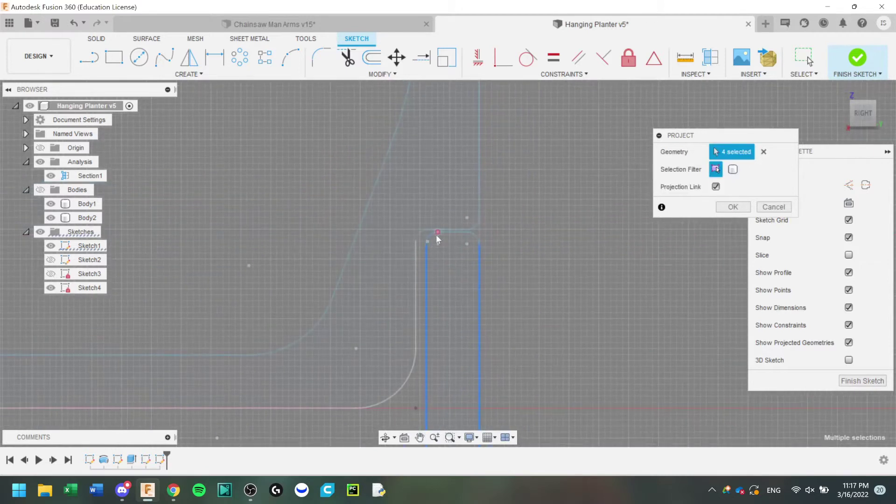
pyautogui.click(731, 208)
# Draw a spout profile of lines rising outward from the lower pot's curved wall, about 53 mm long at roughly 50 degrees.
pyautogui.moveTo(458, 342); pyautogui.dragTo(438, 244, button='middle')
pyautogui.scroll(1, 438, 244)
pyautogui.scroll(-3, 457, 236)
pyautogui.press('l')
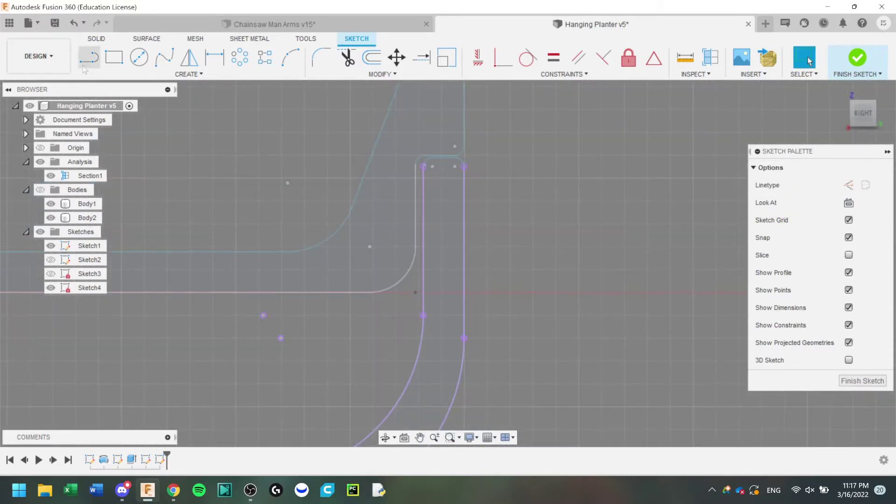
pyautogui.moveTo(494, 279); pyautogui.dragTo(509, 220, button='middle')
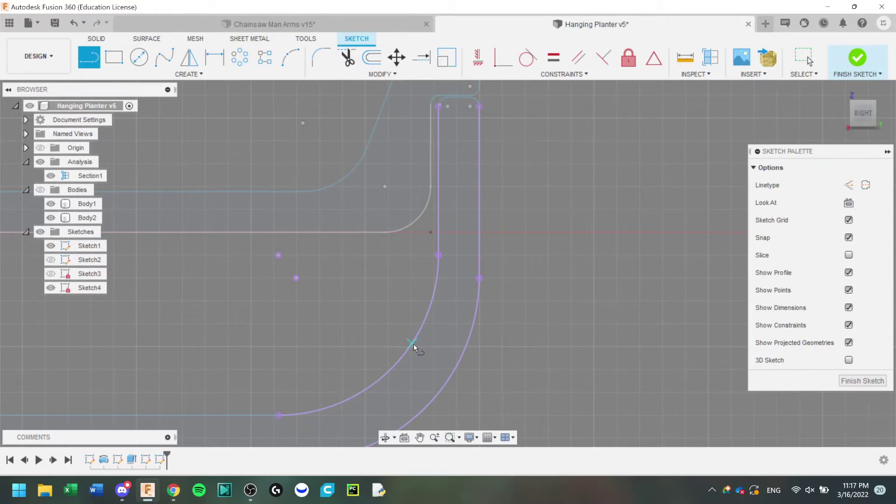
pyautogui.click(422, 325)
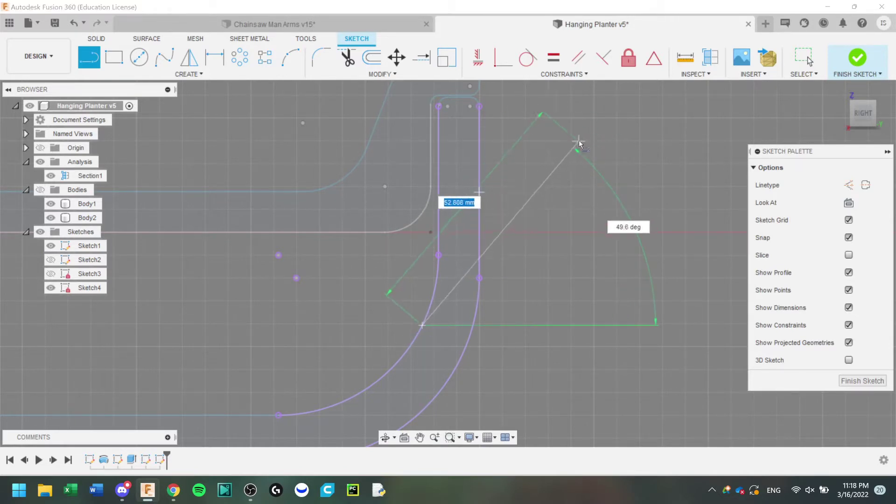
pyautogui.click(593, 141)
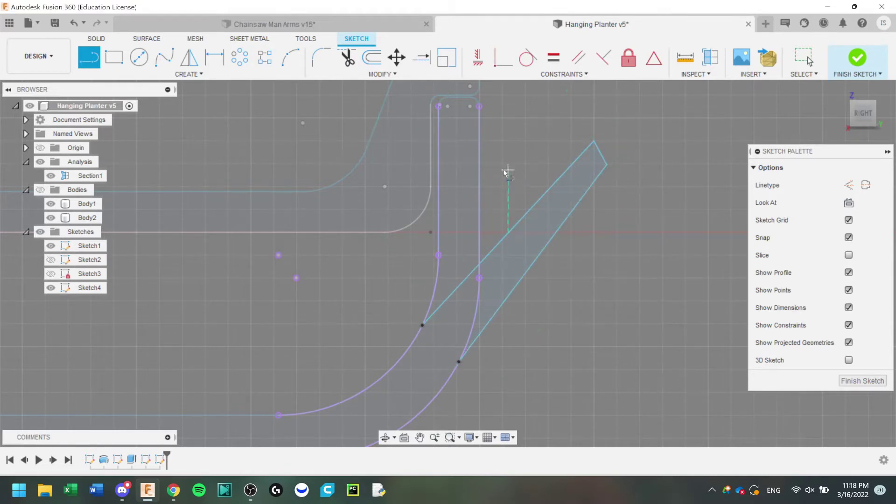
# Round both corners at the spout profile's outer tip with a 3 mm sketch fillet.
pyautogui.scroll(-3, 495, 224)
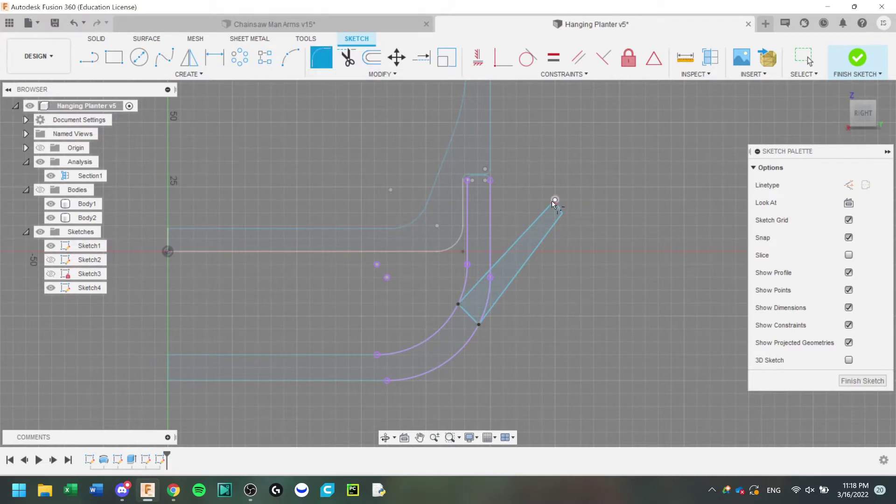
pyautogui.click(562, 215)
pyautogui.scroll(-3, 568, 213)
pyautogui.scroll(8, 571, 211)
pyautogui.moveTo(572, 209); pyautogui.dragTo(567, 210)
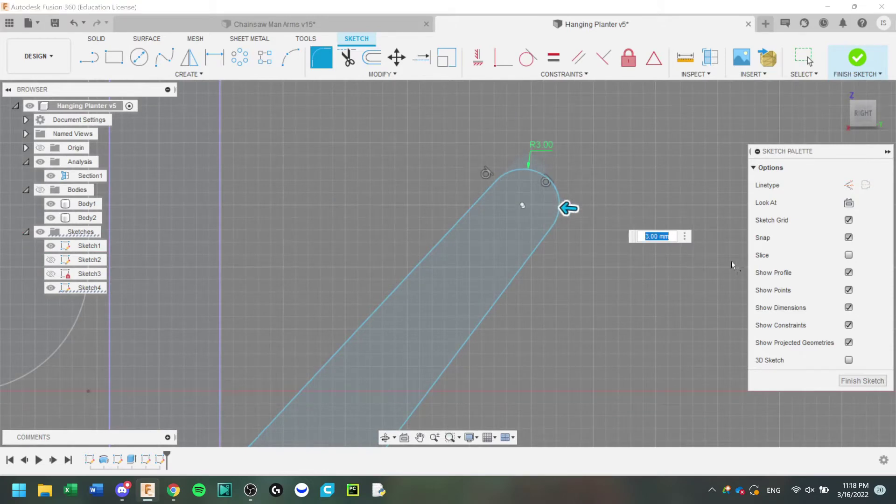
pyautogui.press('Return')
pyautogui.scroll(5, 532, 210)
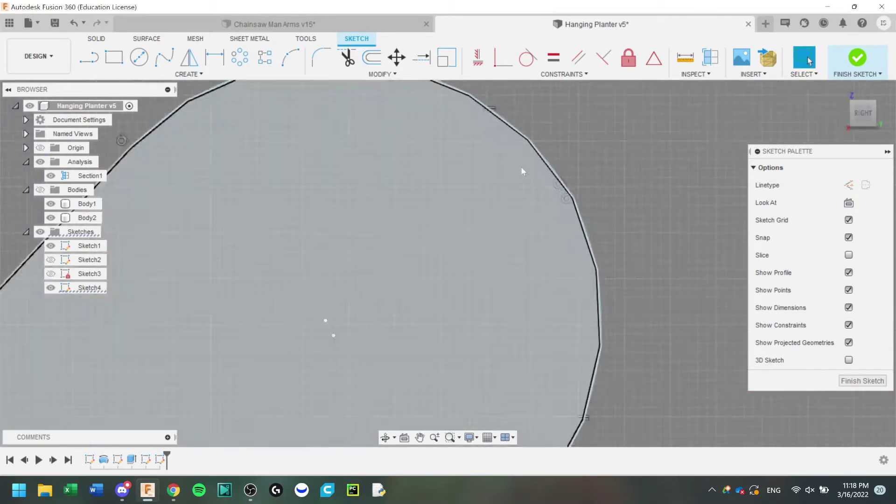
pyautogui.scroll(-4, 521, 167)
pyautogui.scroll(-6, 501, 245)
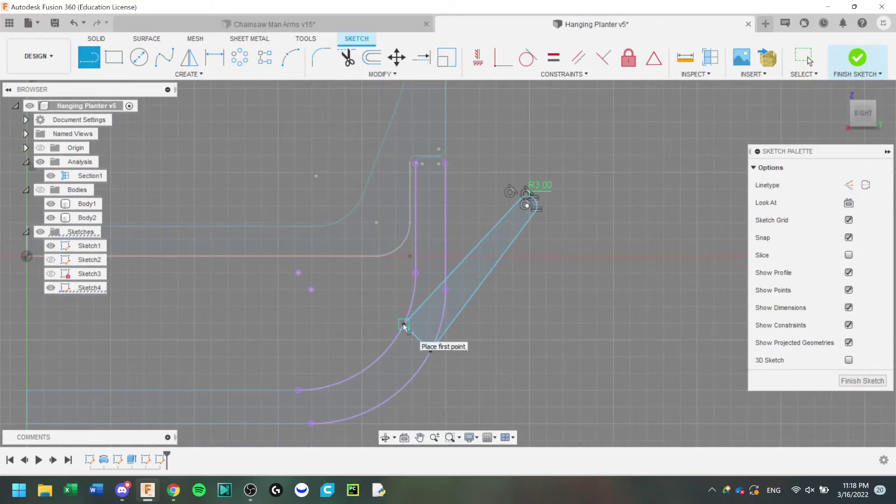
# Draw lines from the spout's inner base point up inside the lower pot's wall and diagonally through the rounded inner corner of its rim.
pyautogui.scroll(6, 359, 259)
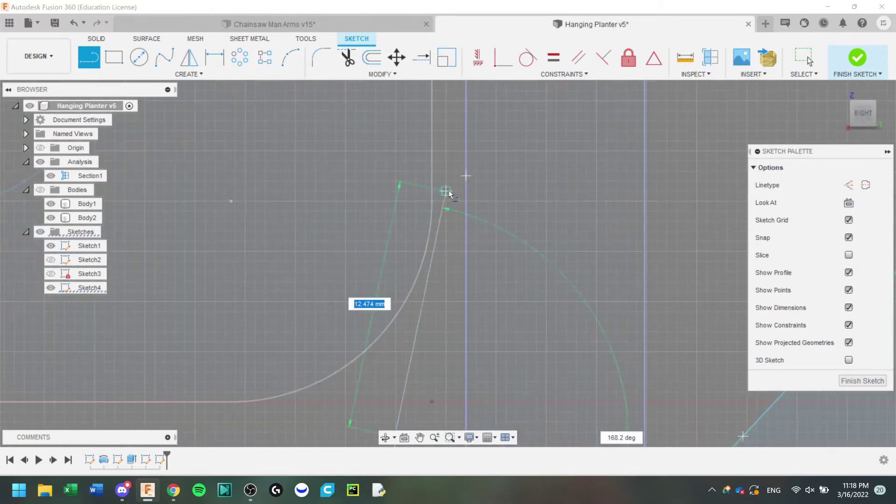
pyautogui.moveTo(359, 96); pyautogui.dragTo(337, 311, button='middle')
pyautogui.click(333, 243)
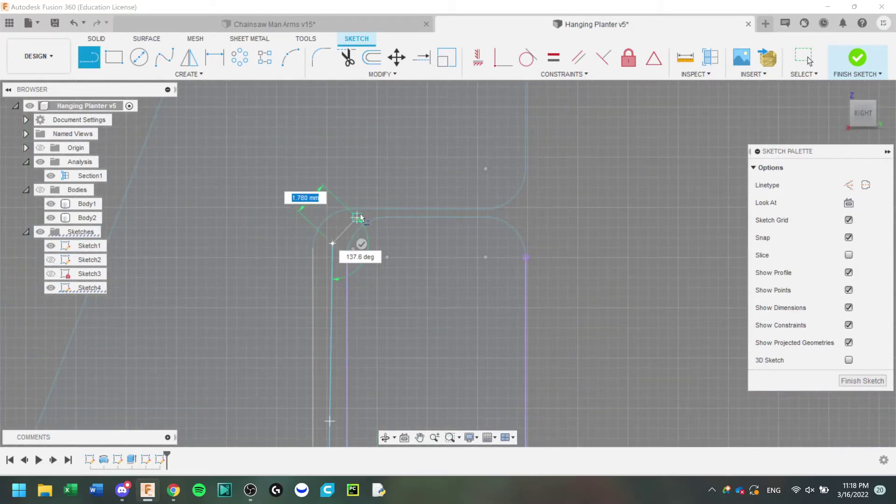
pyautogui.scroll(5, 353, 217)
pyautogui.click(408, 183)
pyautogui.scroll(-5, 395, 209)
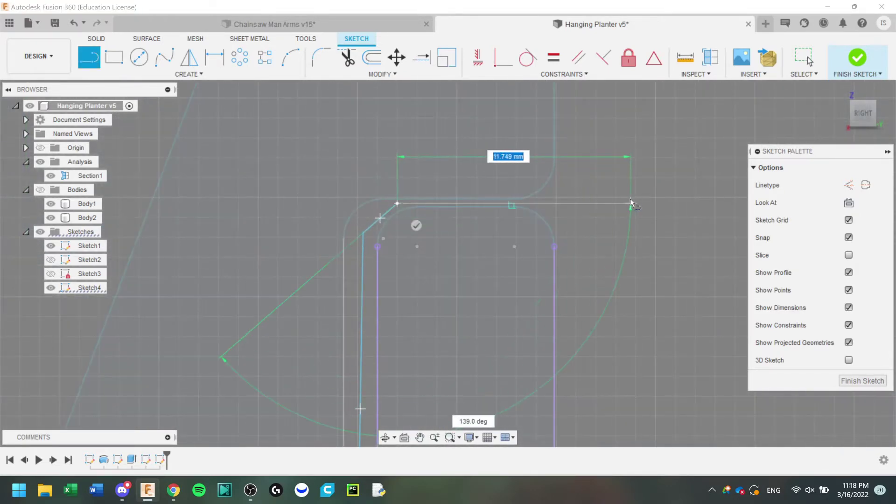
# Close the opening profile with a horizontal line about 12 mm long across the rim and a sloping line down to the spout's upper edge.
pyautogui.click(631, 203)
pyautogui.scroll(3, 579, 299)
pyautogui.scroll(-8, 550, 233)
pyautogui.moveTo(551, 294); pyautogui.dragTo(550, 226, button='middle')
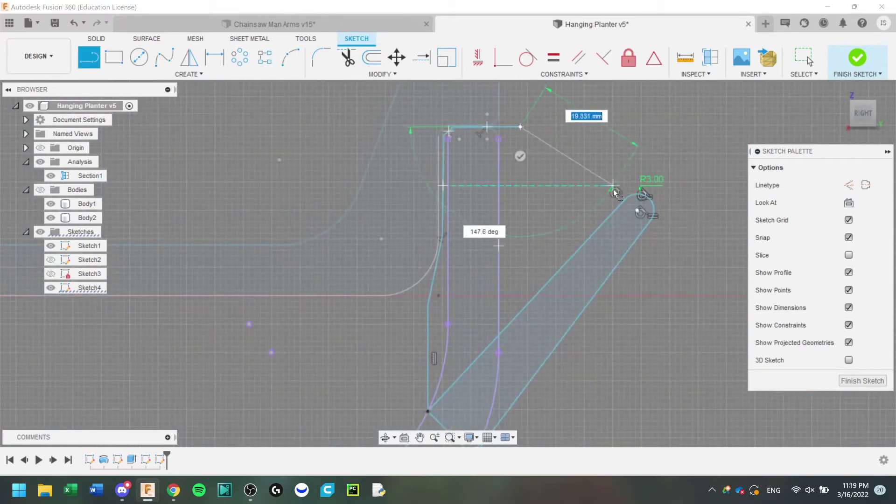
pyautogui.click(638, 191)
pyautogui.scroll(-1, 560, 196)
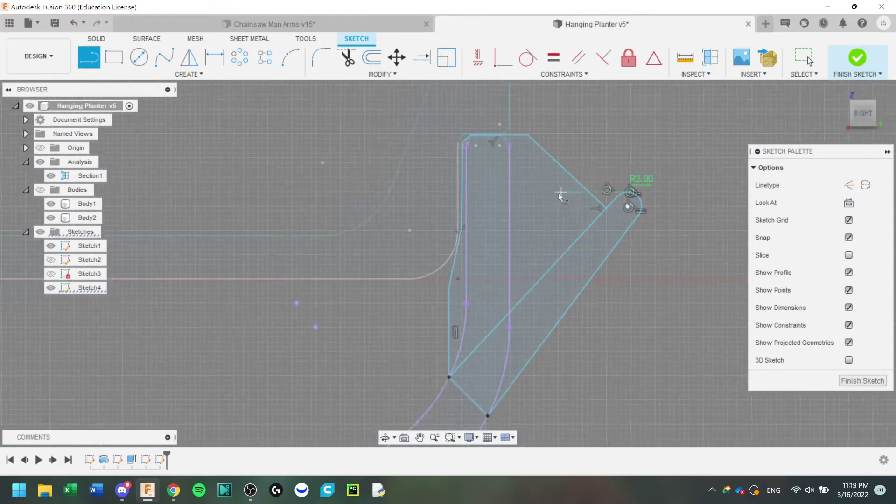
pyautogui.scroll(-3, 560, 196)
pyautogui.press('Escape')
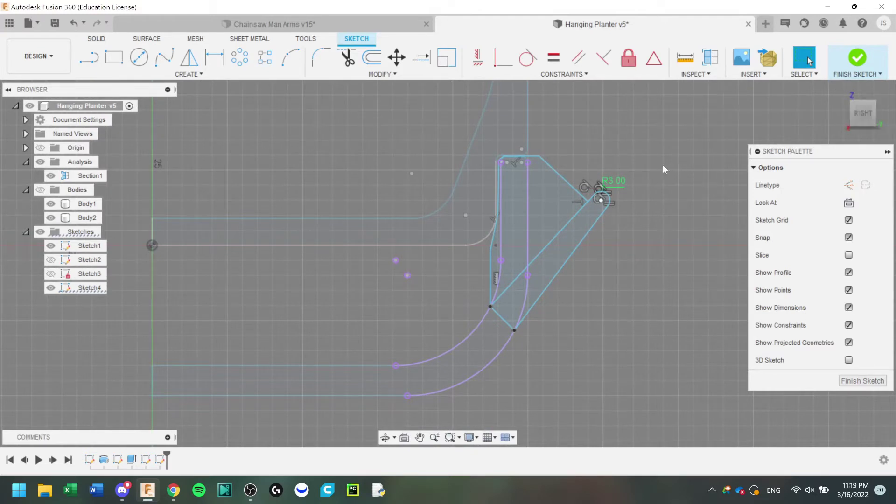
# Finish the sketch, hide Sketch1, show the bodies and turn off the section analysis.
pyautogui.click(856, 60)
pyautogui.click(51, 245)
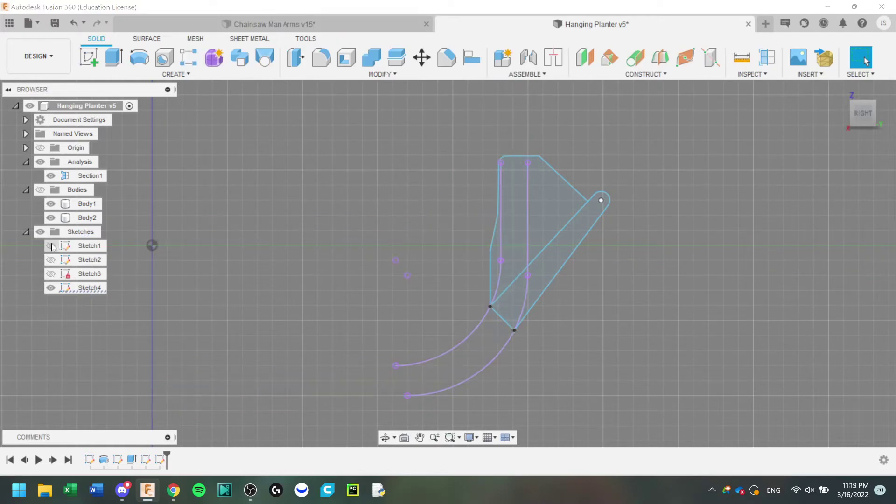
pyautogui.click(42, 191)
pyautogui.click(41, 162)
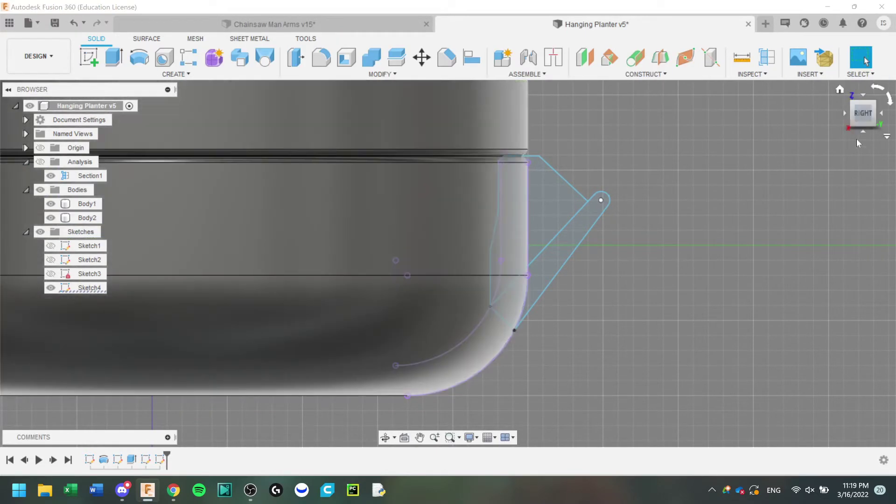
pyautogui.moveTo(860, 119); pyautogui.dragTo(824, 121)
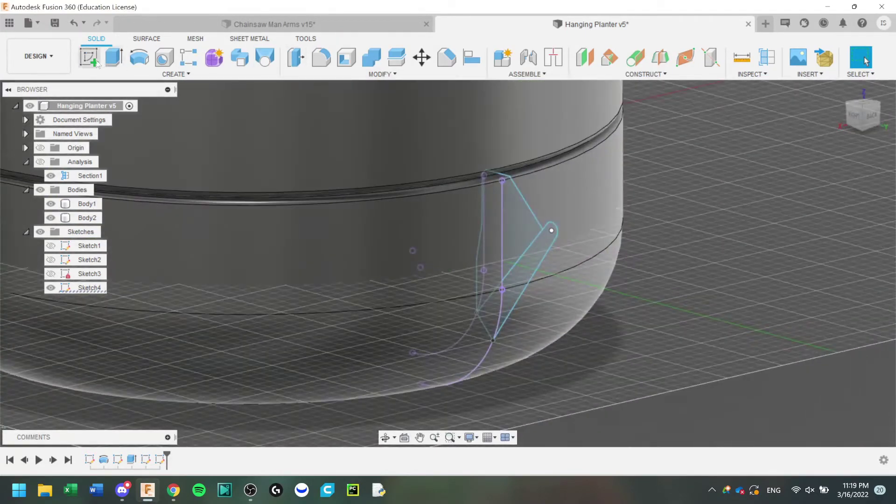
# Revolve the upper opening profile 15 degrees symmetrically about the planter's vertical axis as a cut through the lower pot's wall.
pyautogui.click(139, 58)
pyautogui.click(514, 217)
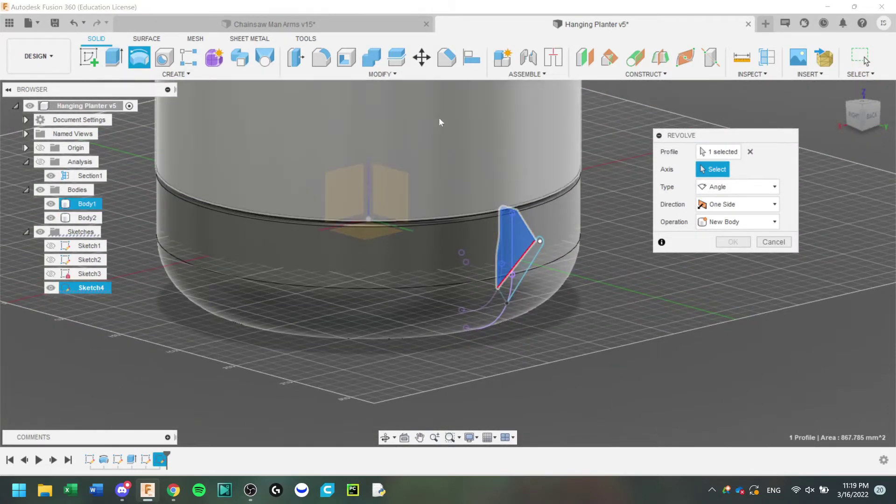
pyautogui.click(368, 212)
pyautogui.click(731, 224)
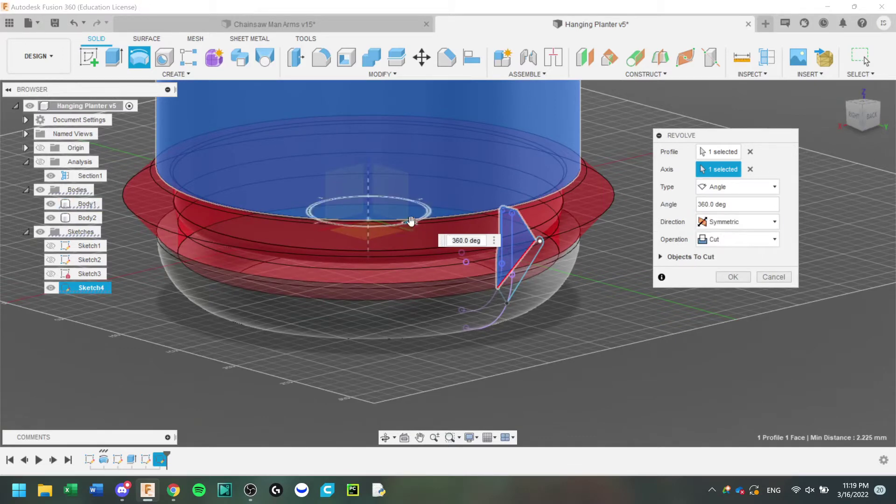
pyautogui.moveTo(406, 165); pyautogui.dragTo(454, 248)
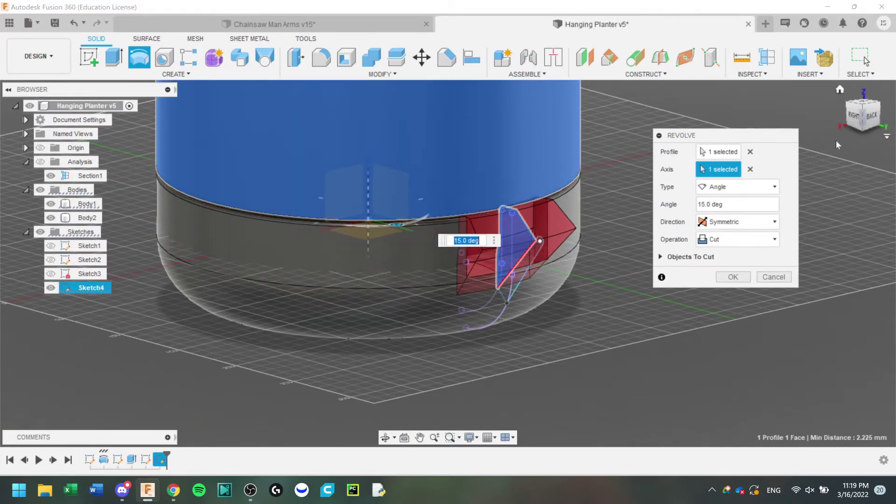
pyautogui.click(872, 116)
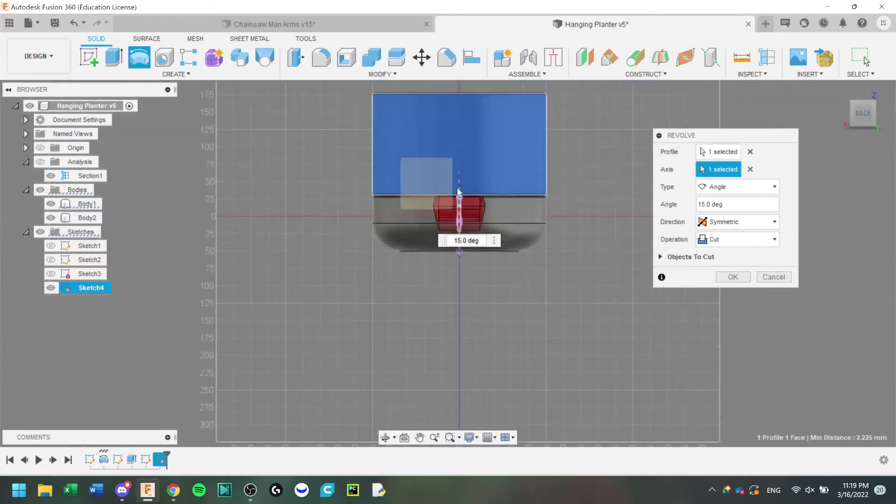
pyautogui.scroll(5, 432, 269)
pyautogui.moveTo(861, 120); pyautogui.dragTo(880, 122)
pyautogui.click(733, 277)
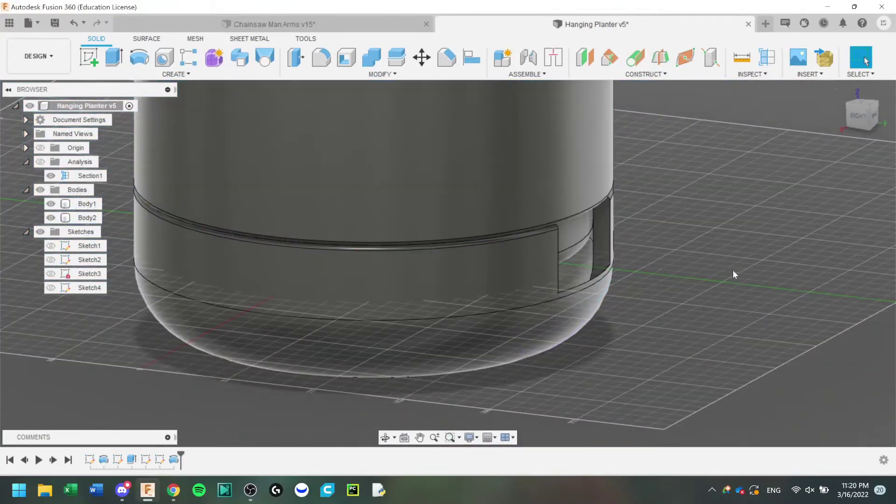
# Show Sketch4 and set up a symmetric joined revolve of the spout profile about the planter's vertical axis at -15 degrees.
pyautogui.click(843, 95)
pyautogui.click(50, 287)
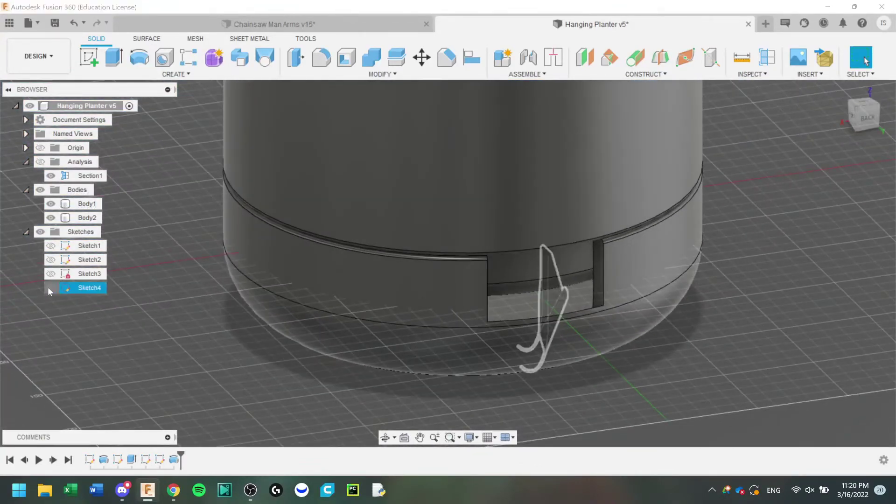
pyautogui.click(138, 67)
pyautogui.click(559, 312)
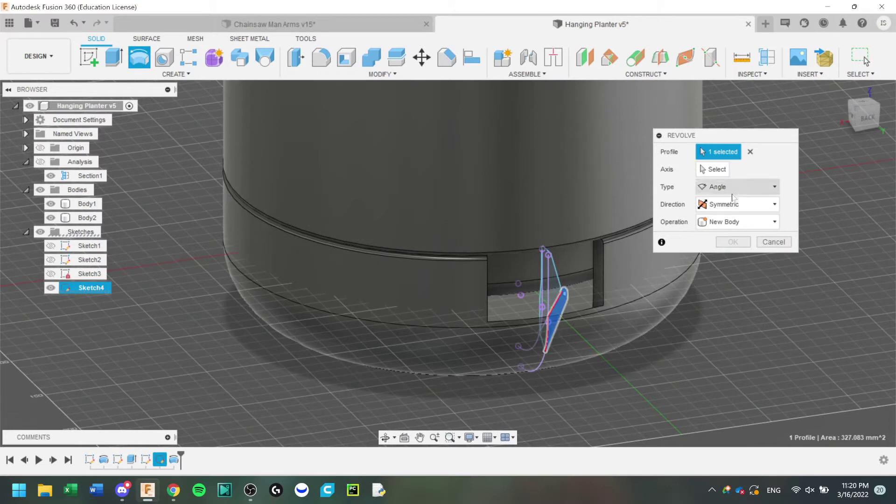
pyautogui.click(532, 206)
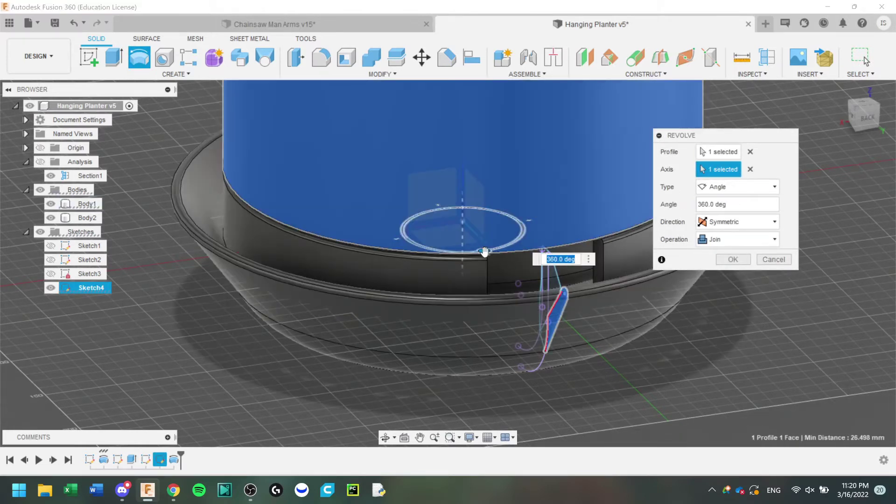
pyautogui.moveTo(467, 184); pyautogui.dragTo(498, 247)
pyautogui.click(751, 224)
pyautogui.click(729, 264)
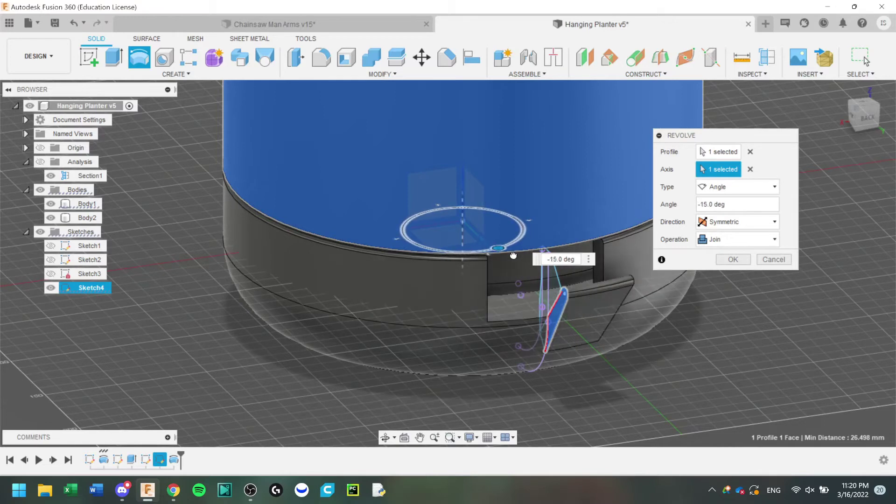
# Re-pick the revolve axis from the lower pot's round rim face and join the spout with a two-sided revolve of 15 degrees each way.
pyautogui.click(543, 204)
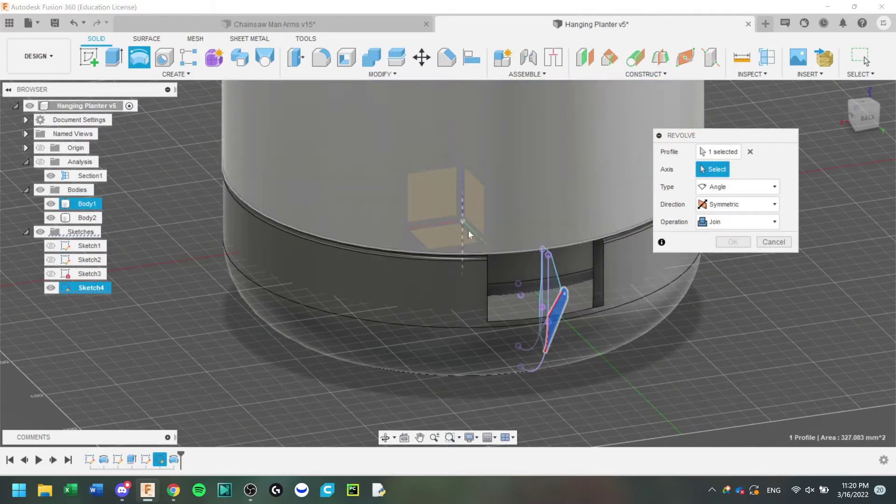
pyautogui.click(497, 267)
pyautogui.moveTo(497, 266); pyautogui.dragTo(473, 266)
pyautogui.click(735, 222)
pyautogui.click(731, 250)
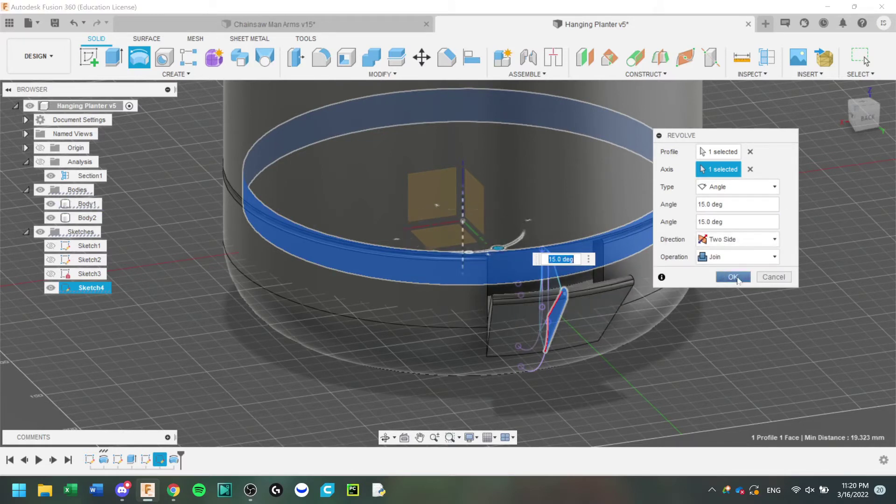
pyautogui.click(733, 278)
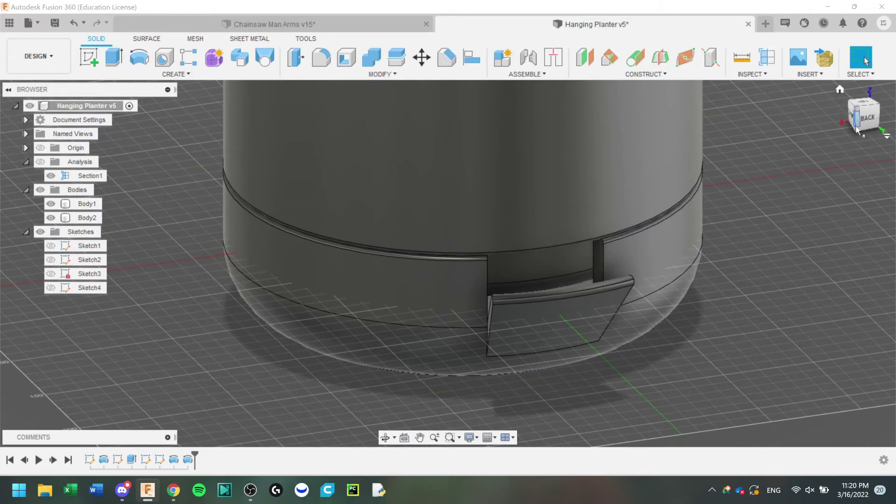
# Check the finished spout from the side, clear the selection and save the design.
pyautogui.moveTo(857, 131); pyautogui.dragTo(880, 115)
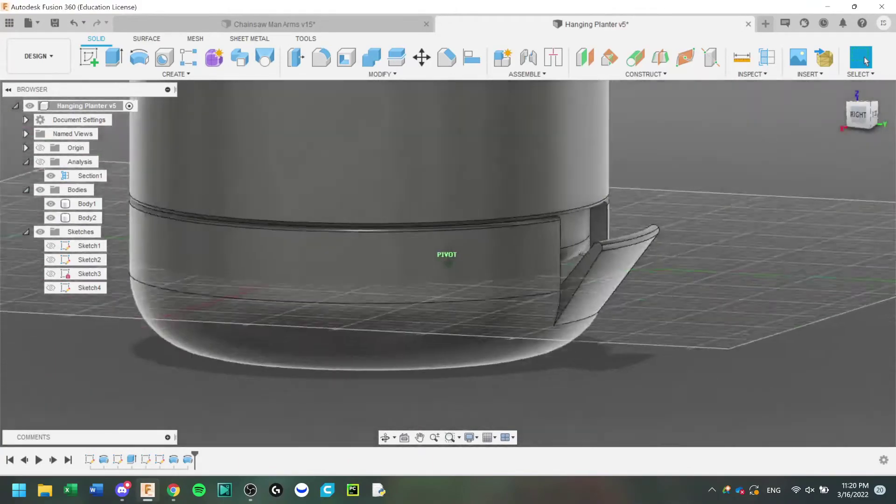
pyautogui.keyDown('shift'); pyautogui.moveTo(595, 228); pyautogui.dragTo(603, 259, button='middle'); pyautogui.keyUp('shift')
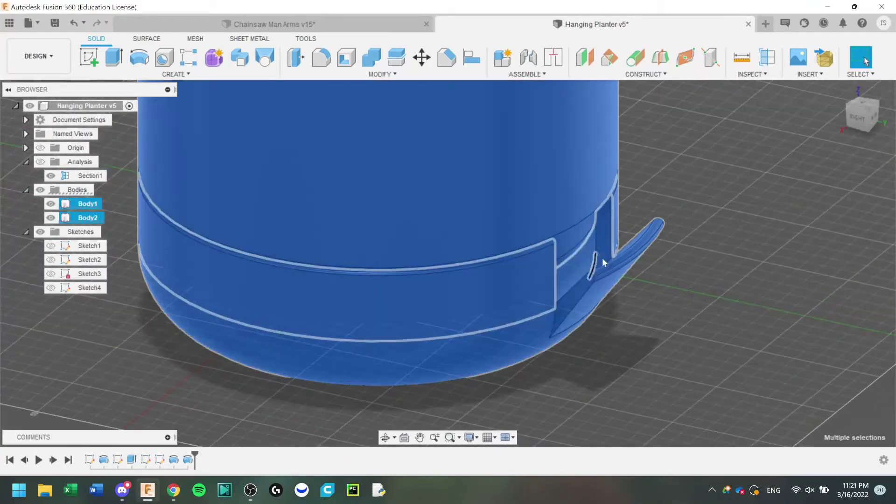
pyautogui.press('Escape')
pyautogui.hotkey('ctrl', 's')
pyautogui.press('Return')
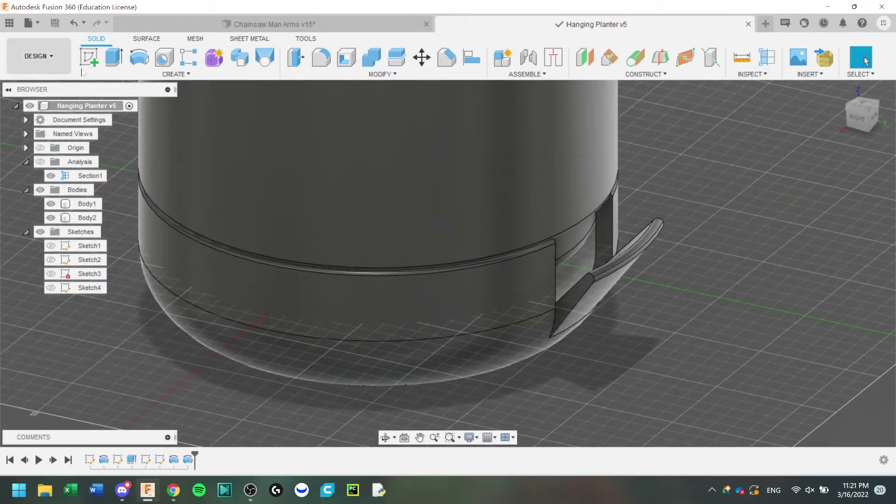
# Start a new sketch on the flat side face of the spout.
pyautogui.click(89, 57)
pyautogui.click(579, 282)
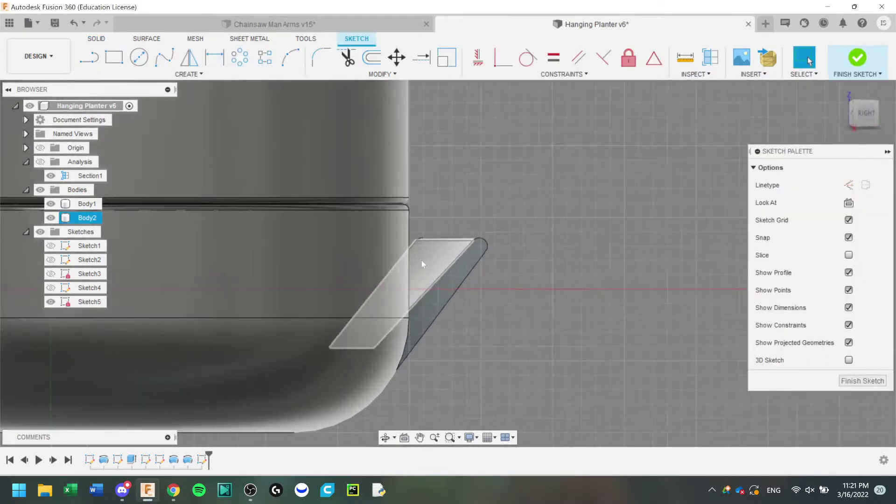
pyautogui.press('o')
pyautogui.click(531, 211)
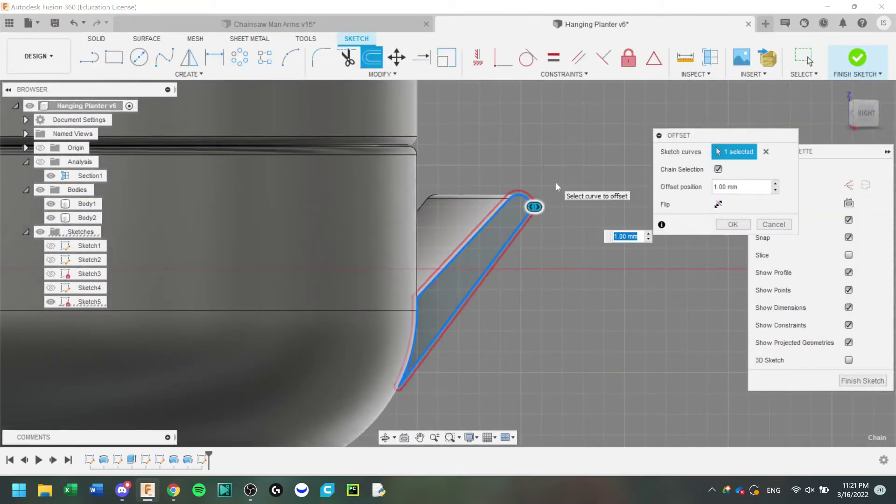
pyautogui.press('Return')
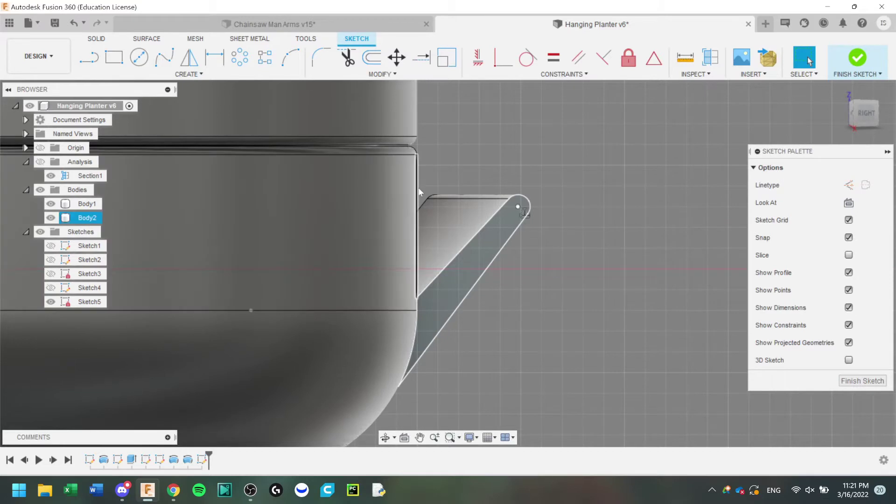
pyautogui.click(375, 59)
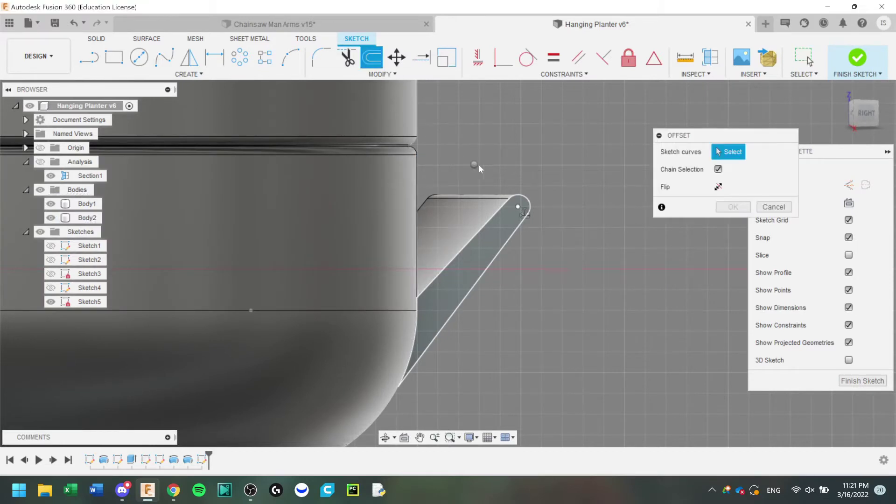
pyautogui.rightClick(478, 164)
pyautogui.click(434, 164)
# Draw a line from the spout's rounded tip back past the pot wall, and another down to the spout's lower base point.
pyautogui.click(89, 57)
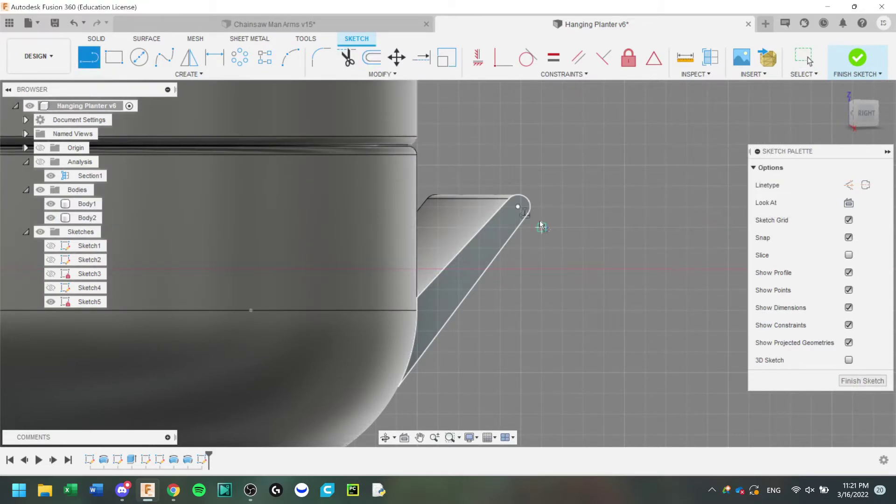
pyautogui.click(520, 194)
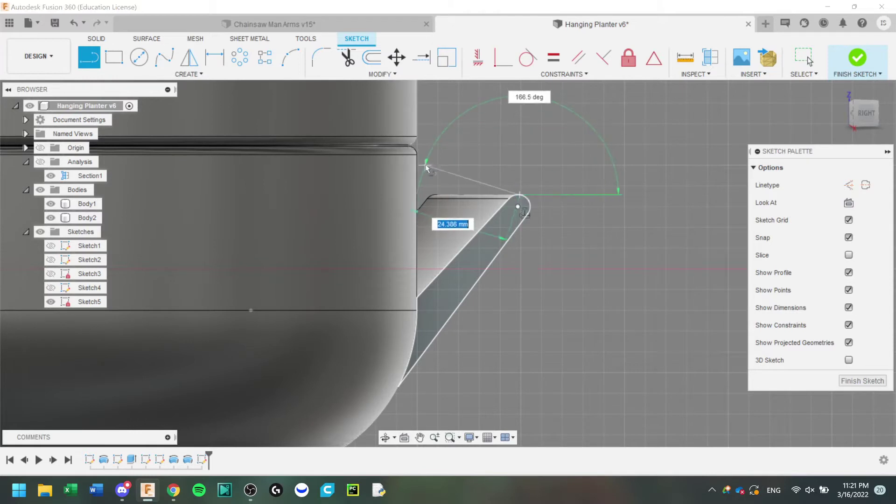
pyautogui.click(398, 181)
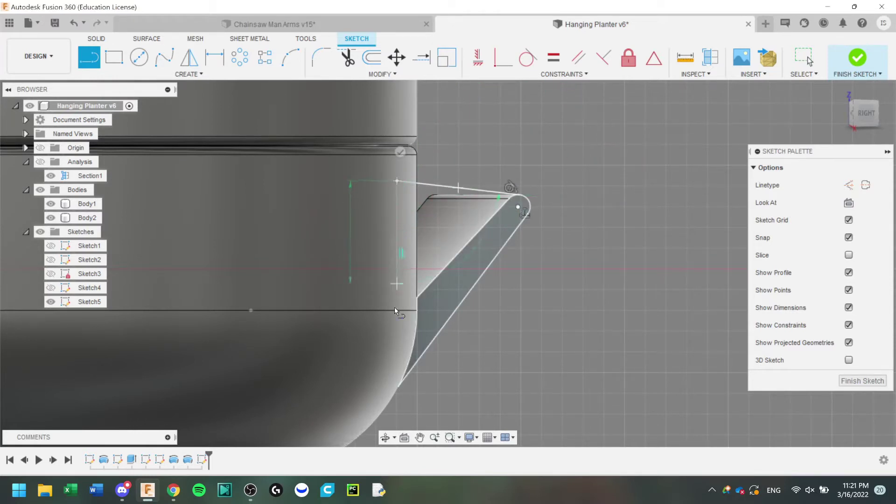
pyautogui.click(398, 386)
pyautogui.press('Escape')
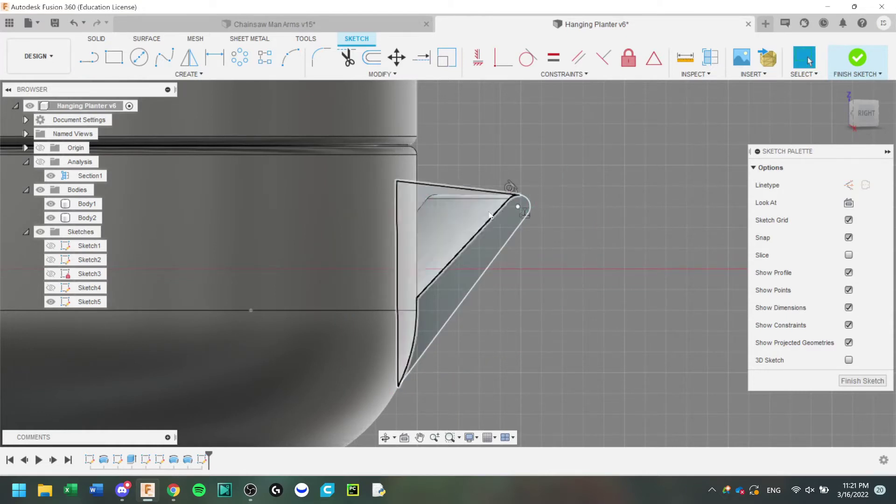
# Trim the leftover inner outline at the spout's rounded tip from the side profile.
pyautogui.press('t')
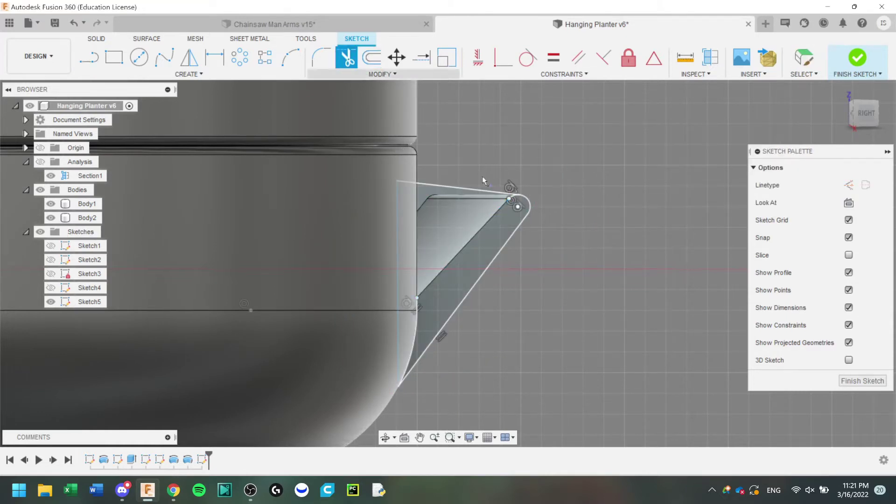
pyautogui.click(512, 202)
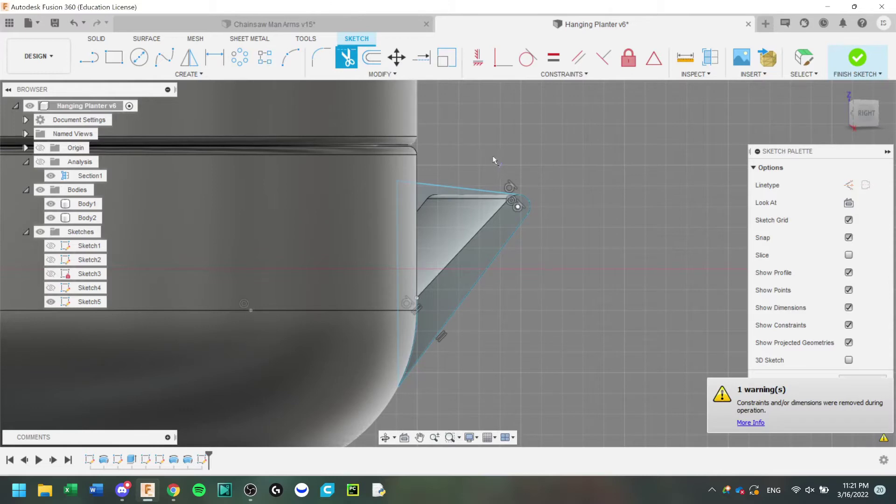
pyautogui.press('Escape')
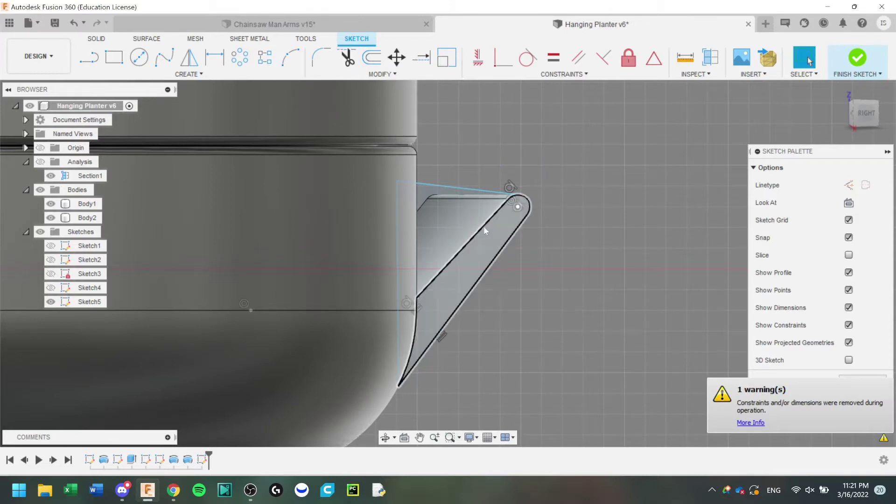
# Finish the side-profile sketch and examine how its upper corner sits against the lower pot's wall.
pyautogui.click(857, 59)
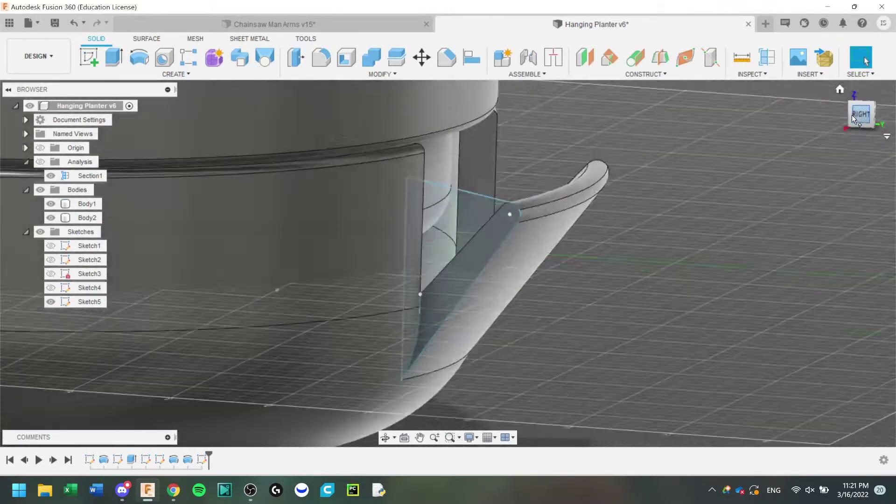
pyautogui.click(852, 114)
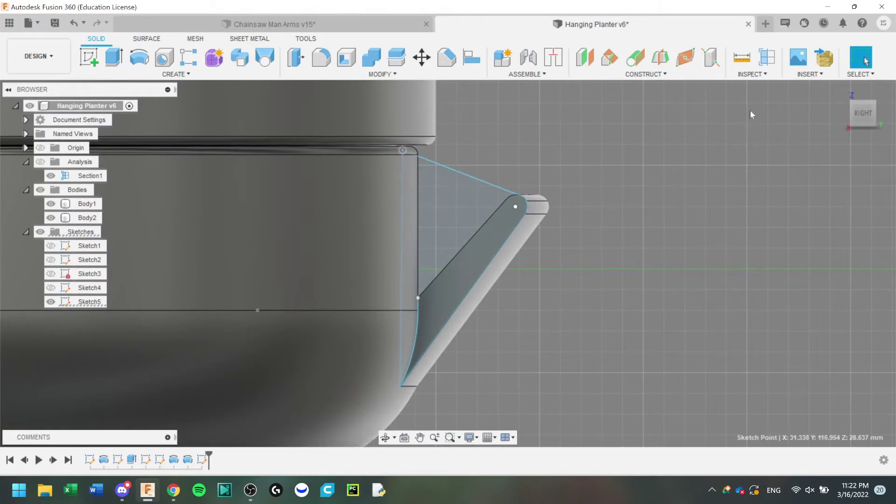
pyautogui.moveTo(410, 153)
pyautogui.keyDown('shift'); pyautogui.mouseDown(button='middle')
pyautogui.moveTo(522, 159)
pyautogui.moveTo(402, 150)
pyautogui.mouseUp(button='middle'); pyautogui.keyUp('shift')
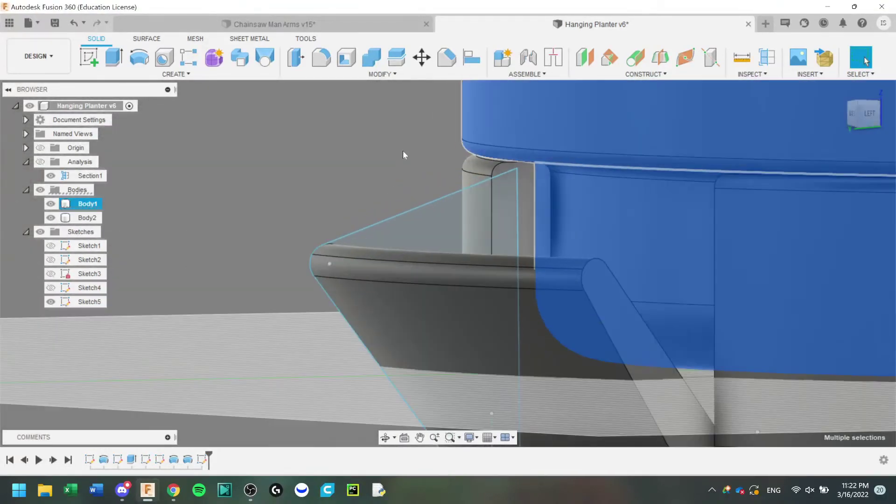
pyautogui.scroll(5, 513, 158)
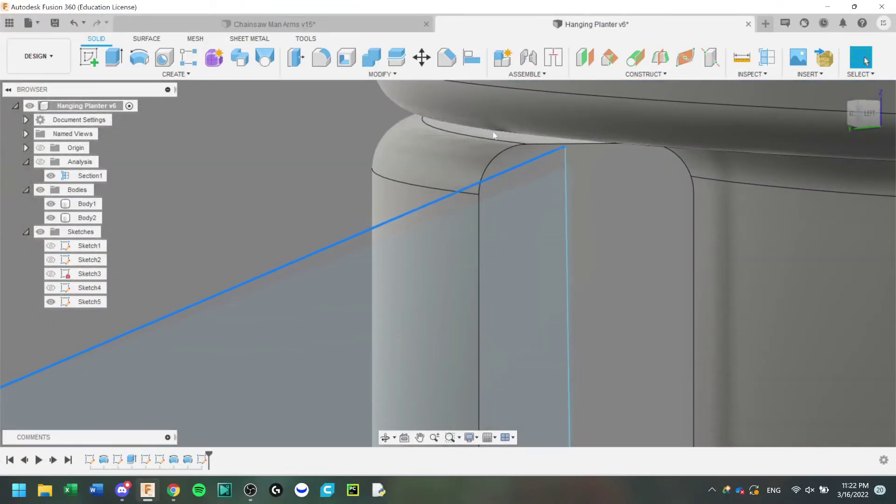
pyautogui.click(502, 187)
# Reopen the spout's side-profile sketch and move its upper corner outward to the rounded top edge of the pot wall.
pyautogui.rightClick(86, 300)
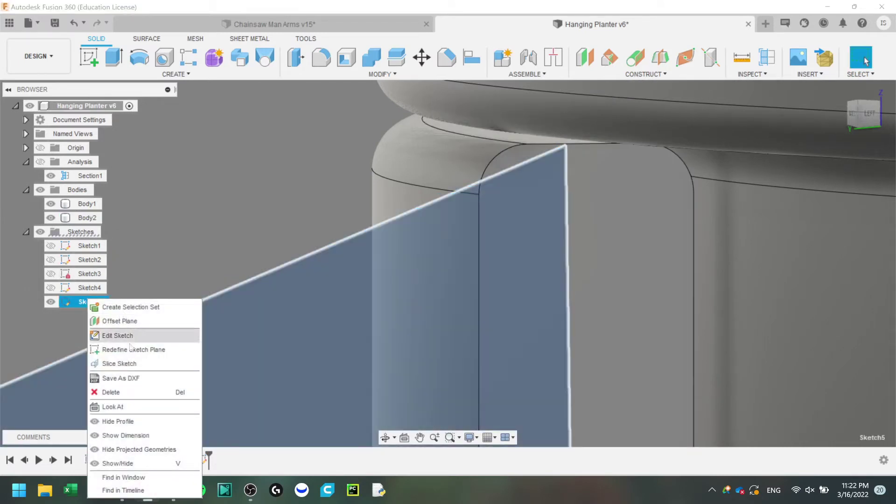
pyautogui.click(120, 332)
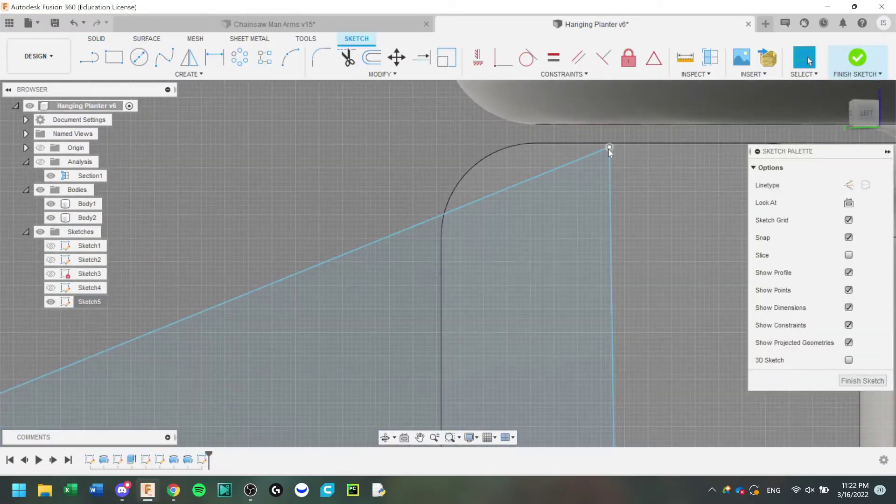
pyautogui.moveTo(608, 149)
pyautogui.mouseDown()
pyautogui.moveTo(457, 180)
pyautogui.moveTo(506, 146)
pyautogui.mouseUp()
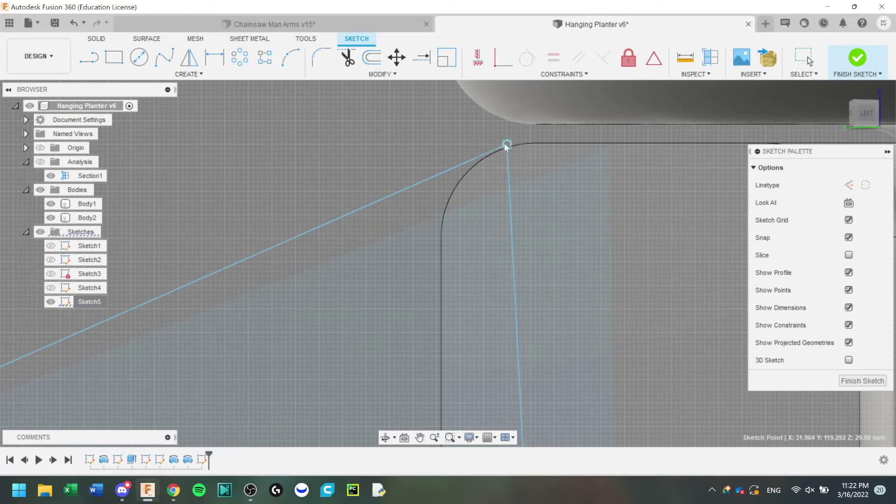
# Draw a horizontal line about 1.5 mm inward from the profile's upper corner, and another down to the spout's lower base point.
pyautogui.press('l')
pyautogui.click(508, 144)
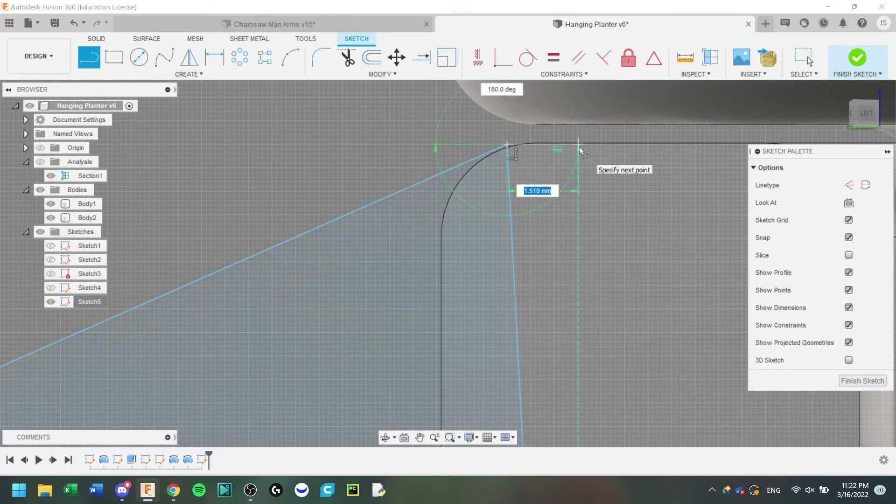
pyautogui.scroll(5, 534, 206)
pyautogui.scroll(-4, 566, 255)
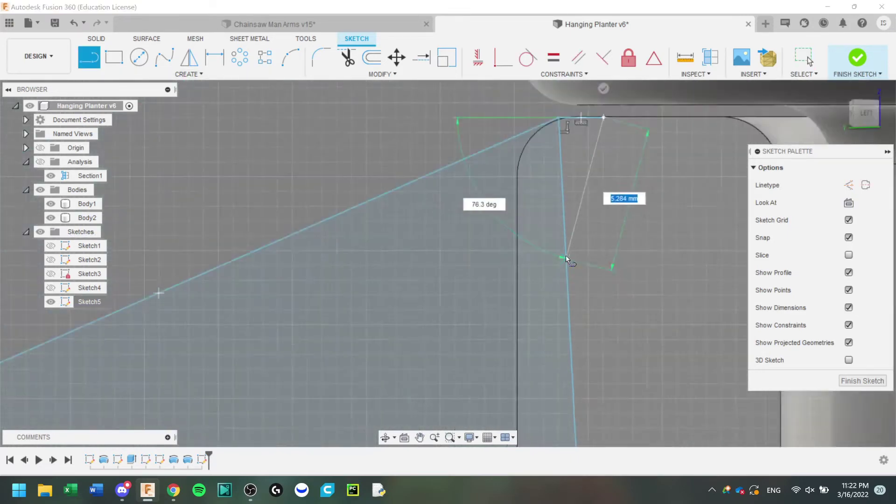
pyautogui.scroll(6, 556, 220)
pyautogui.scroll(-3, 479, 231)
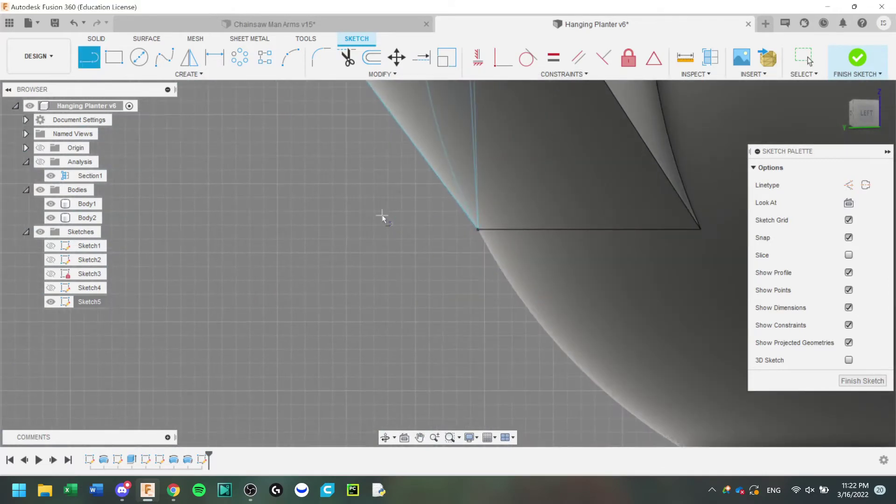
pyautogui.press('h')
pyautogui.scroll(-4, 468, 155)
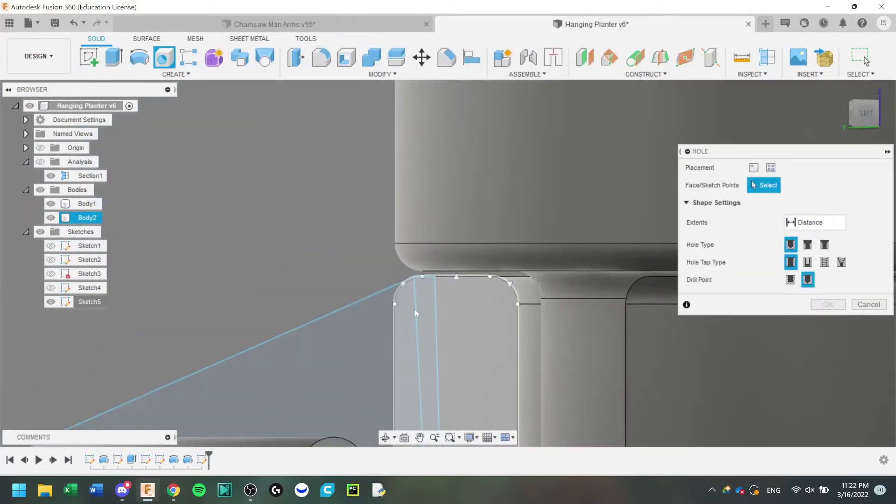
pyautogui.scroll(5, 420, 303)
pyautogui.press('Escape')
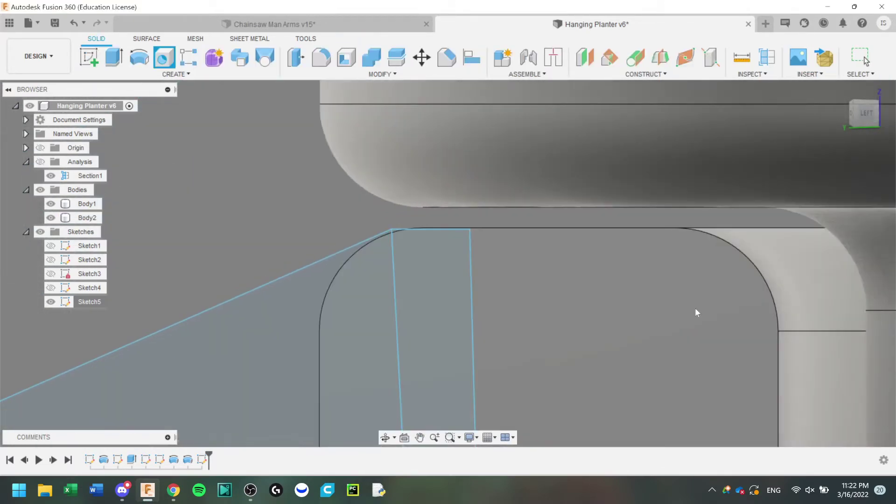
# Reopen the side-profile sketch, delete the old steep line between upper corner and base point, and finish the sketch.
pyautogui.doubleClick(396, 284)
pyautogui.press('Delete')
pyautogui.scroll(6, 419, 211)
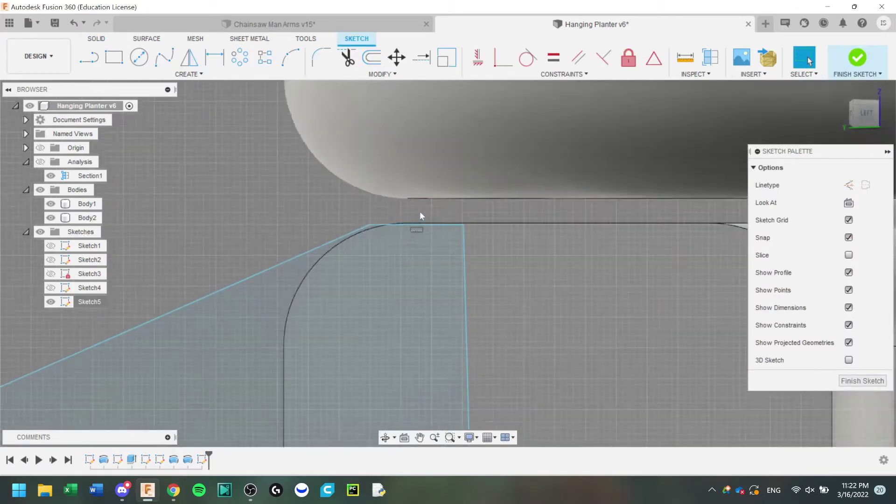
pyautogui.click(387, 248)
pyautogui.moveTo(387, 248)
pyautogui.mouseDown()
pyautogui.moveTo(244, 246)
pyautogui.moveTo(419, 239)
pyautogui.moveTo(412, 250)
pyautogui.moveTo(388, 239)
pyautogui.moveTo(482, 260)
pyautogui.moveTo(334, 212)
pyautogui.moveTo(362, 237)
pyautogui.mouseUp()
pyautogui.scroll(-5, 361, 240)
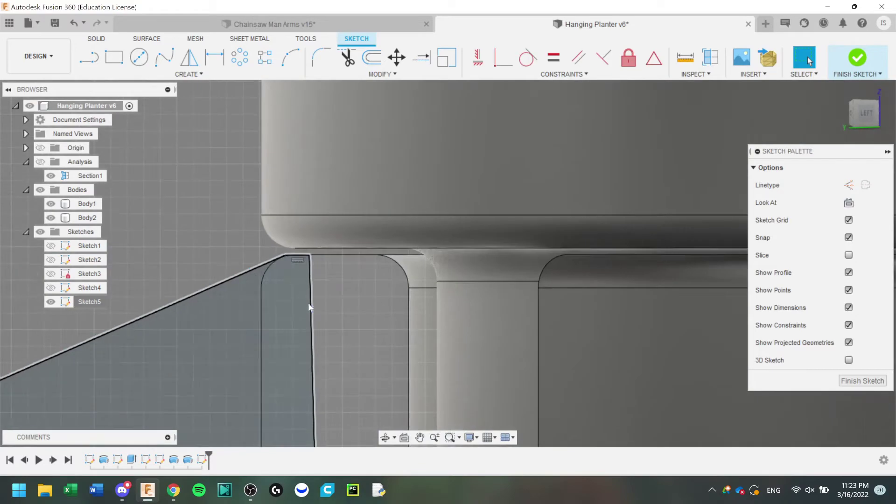
pyautogui.keyDown('shift'); pyautogui.moveTo(309, 307); pyautogui.dragTo(420, 234, button='middle'); pyautogui.keyUp('shift')
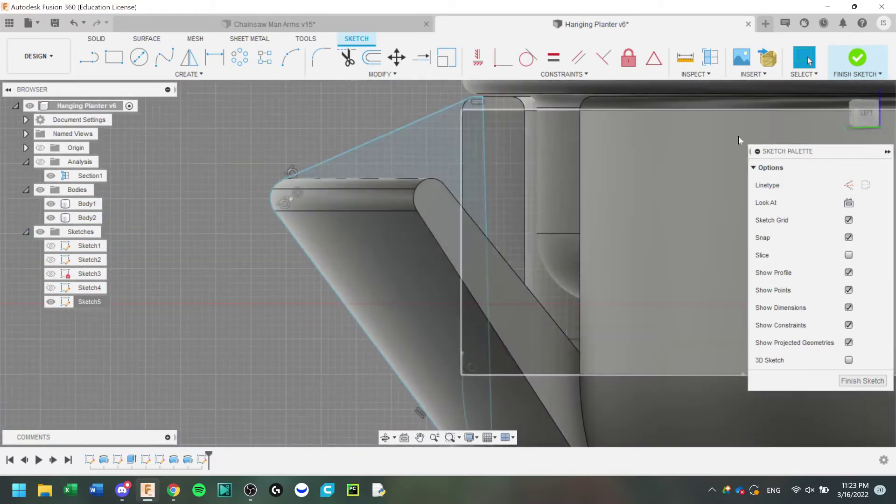
pyautogui.click(858, 58)
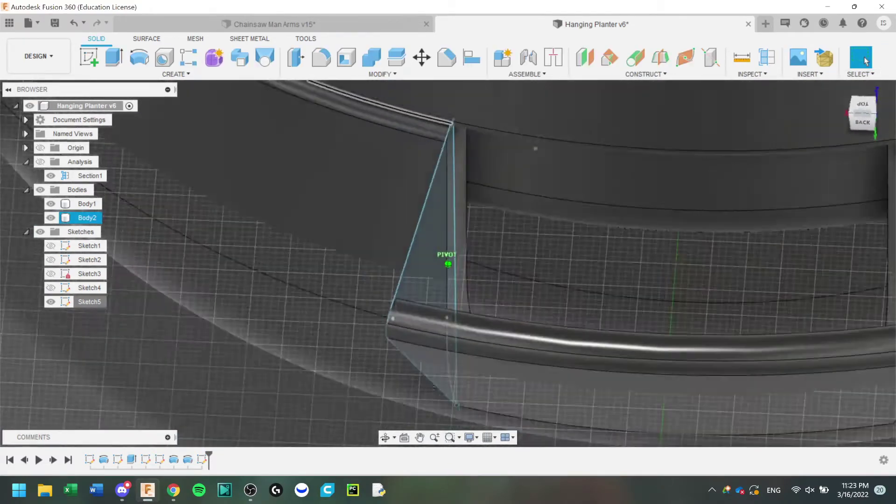
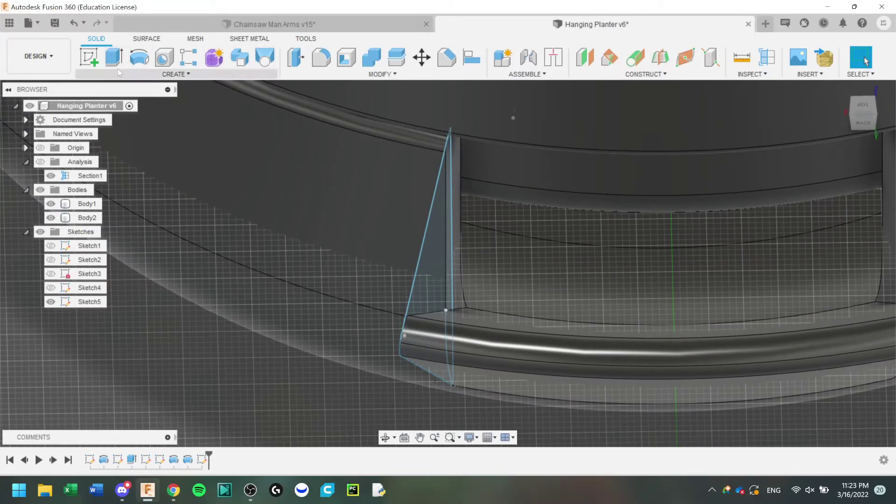
# Start a Revolve of both side-profile regions and the adjoining opening side face, using the pot's cylindrical wall as axis.
pyautogui.click(139, 57)
pyautogui.click(444, 241)
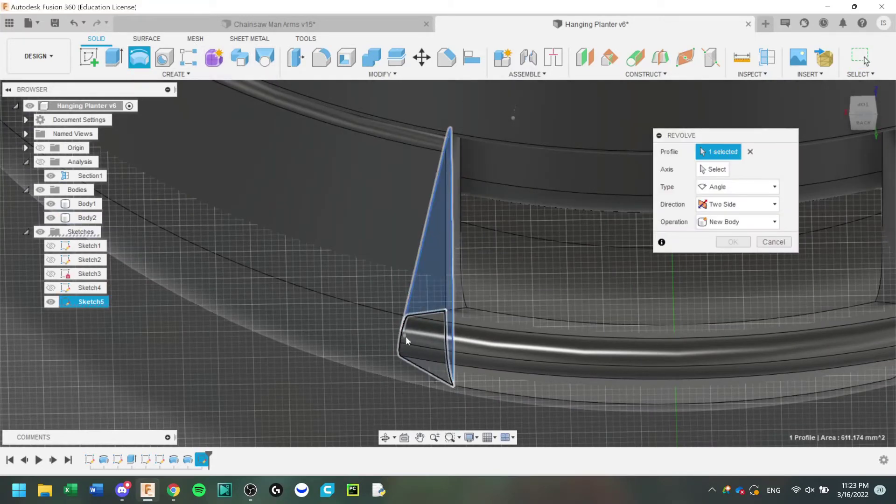
pyautogui.click(458, 162)
pyautogui.moveTo(447, 261)
pyautogui.keyDown('shift'); pyautogui.mouseDown(button='middle')
pyautogui.moveTo(490, 280)
pyautogui.moveTo(560, 289)
pyautogui.moveTo(856, 125)
pyautogui.mouseUp(button='middle'); pyautogui.keyUp('shift')
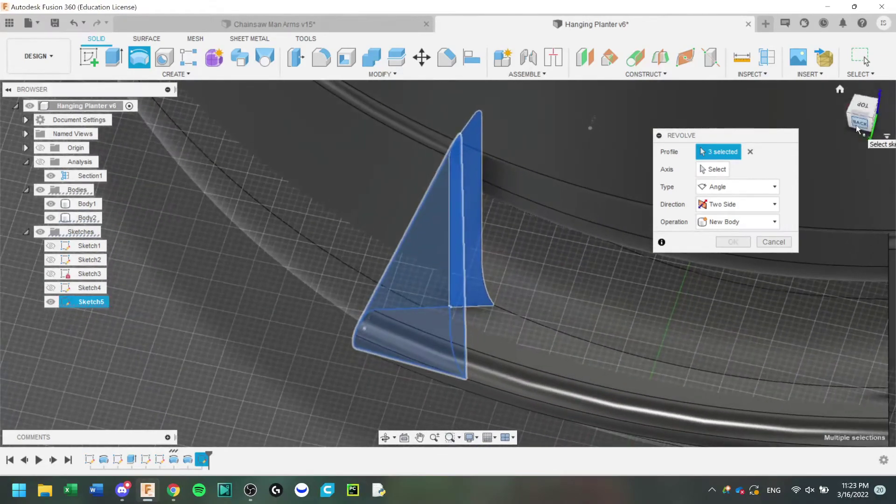
pyautogui.click(712, 172)
pyautogui.click(575, 206)
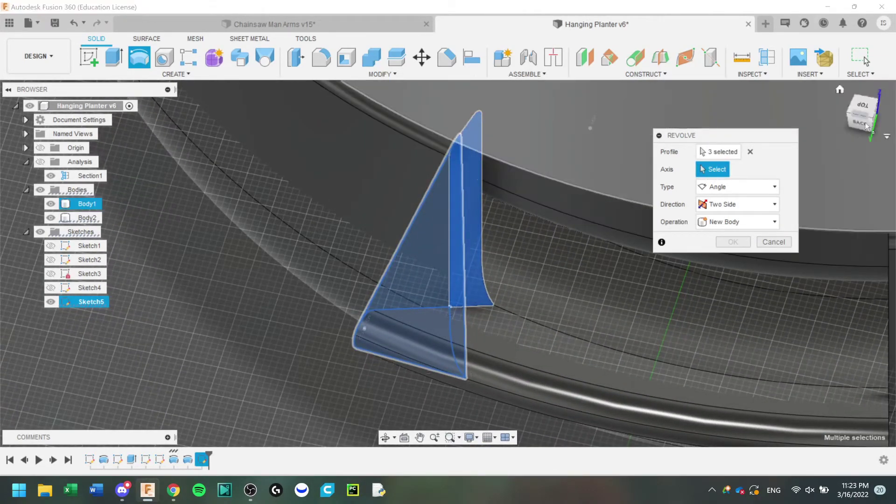
pyautogui.keyDown('shift'); pyautogui.moveTo(575, 206); pyautogui.dragTo(635, 136, button='middle'); pyautogui.keyUp('shift')
pyautogui.scroll(-5, 502, 177)
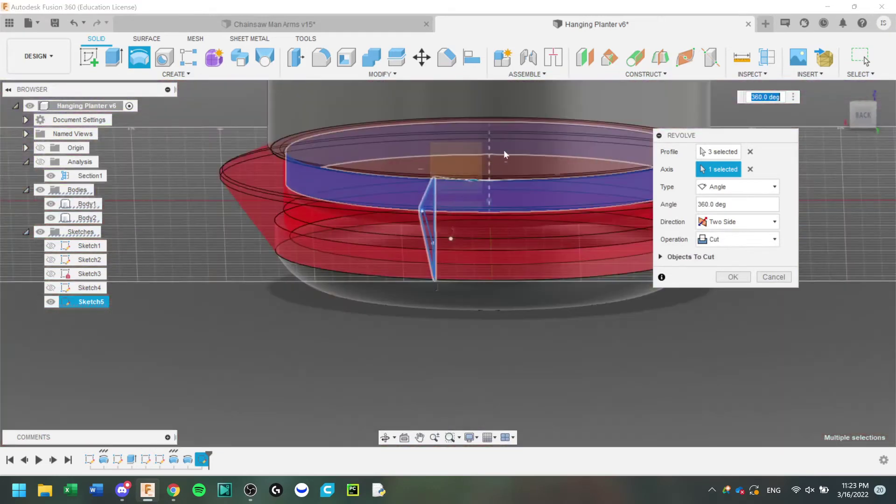
# Reduce the revolve angle to 5 degrees and change its operation to Join.
pyautogui.moveTo(476, 185); pyautogui.dragTo(475, 181)
pyautogui.moveTo(861, 113); pyautogui.dragTo(856, 143)
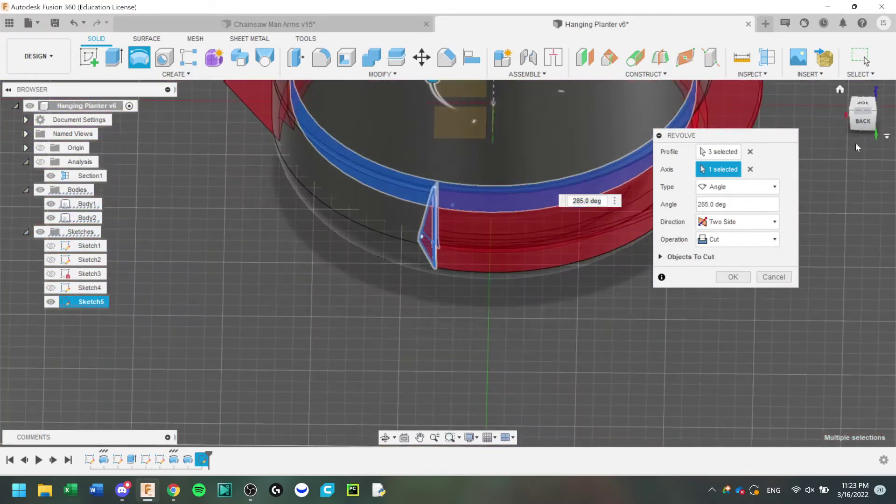
pyautogui.moveTo(482, 143); pyautogui.dragTo(457, 220, button='middle')
pyautogui.scroll(-2, 456, 220)
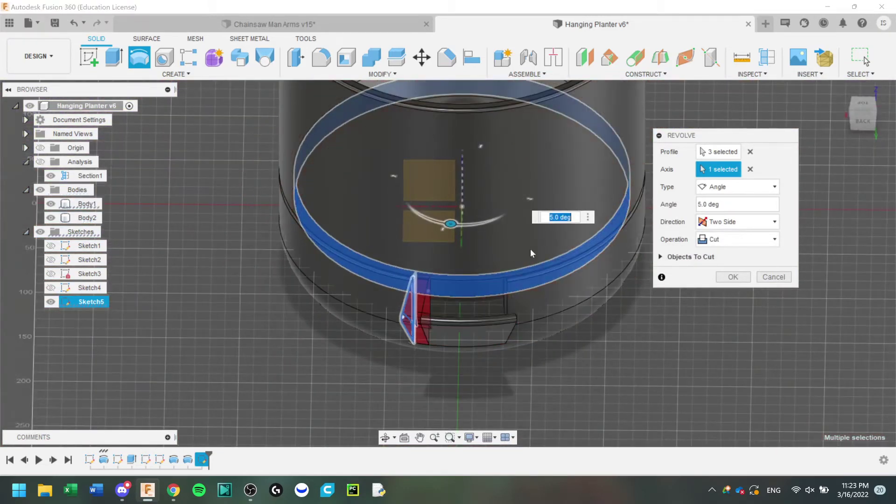
pyautogui.scroll(5, 390, 324)
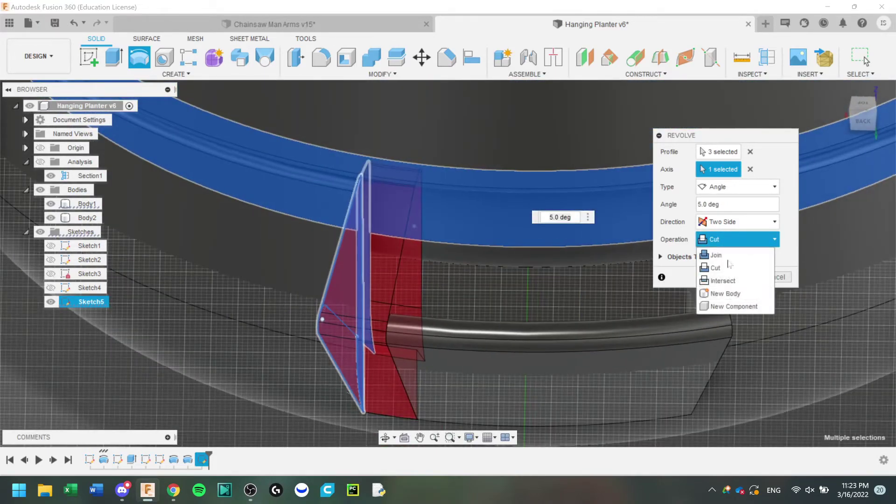
pyautogui.click(867, 127)
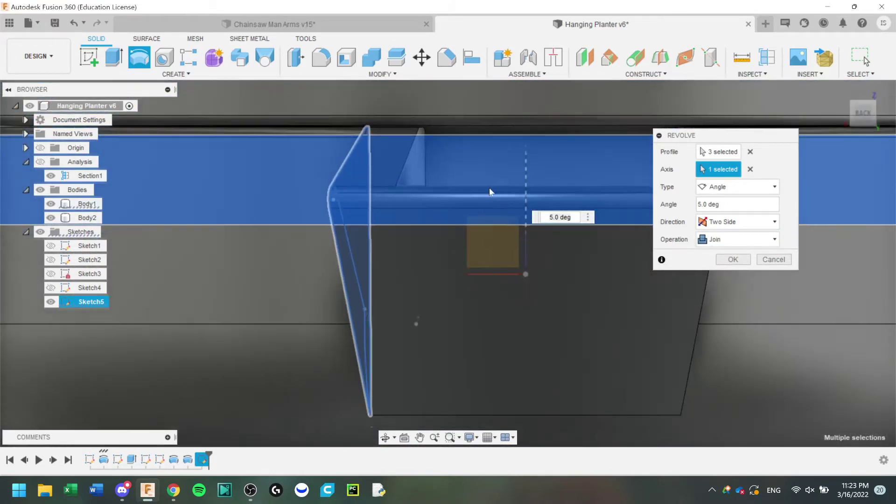
# Set the revolve angle to 2 degrees and create the spout's side wall as a new body.
pyautogui.scroll(-3, 489, 188)
pyautogui.moveTo(863, 114); pyautogui.dragTo(865, 143)
pyautogui.scroll(3, 517, 159)
pyautogui.scroll(-4, 519, 151)
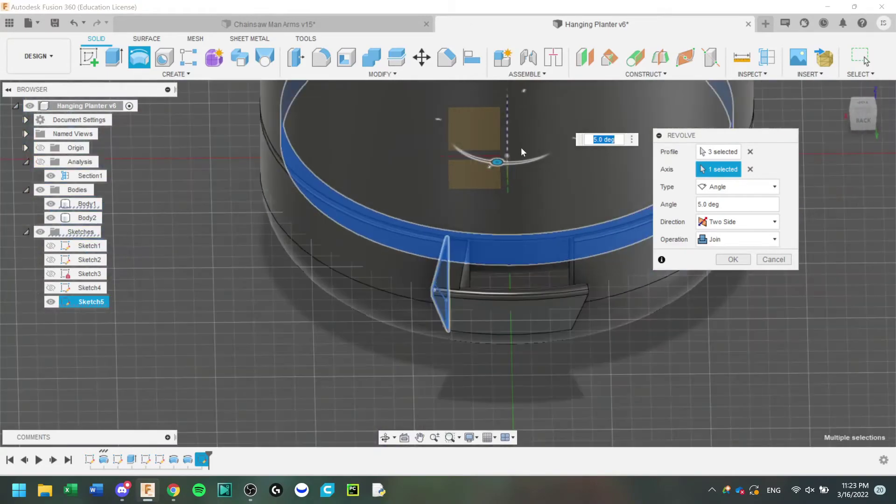
pyautogui.moveTo(520, 147); pyautogui.dragTo(523, 205, button='middle')
pyautogui.write('2')
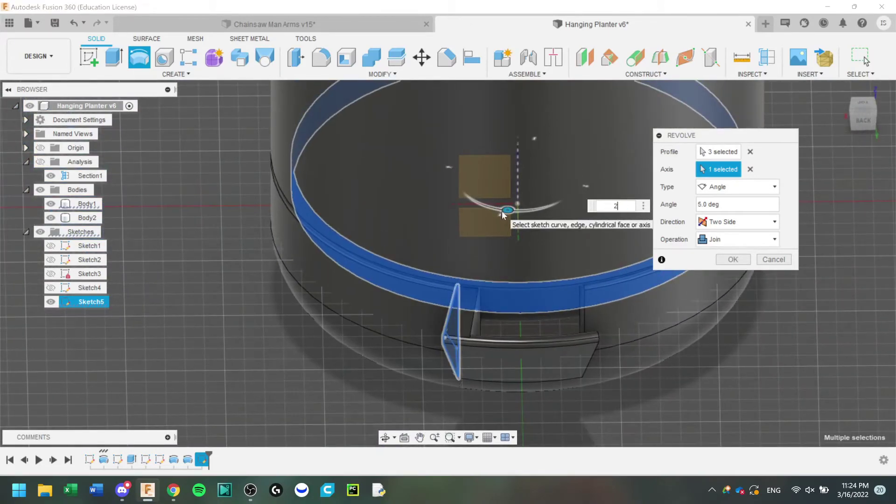
pyautogui.moveTo(862, 117)
pyautogui.mouseDown()
pyautogui.moveTo(891, 97)
pyautogui.moveTo(863, 134)
pyautogui.moveTo(860, 120)
pyautogui.moveTo(878, 92)
pyautogui.moveTo(889, 90)
pyautogui.moveTo(877, 101)
pyautogui.moveTo(849, 95)
pyautogui.moveTo(791, 107)
pyautogui.mouseUp()
pyautogui.click(747, 259)
# Mirror the new side wall body across the vertical origin plane running through the middle of the spout.
pyautogui.scroll(-5, 531, 219)
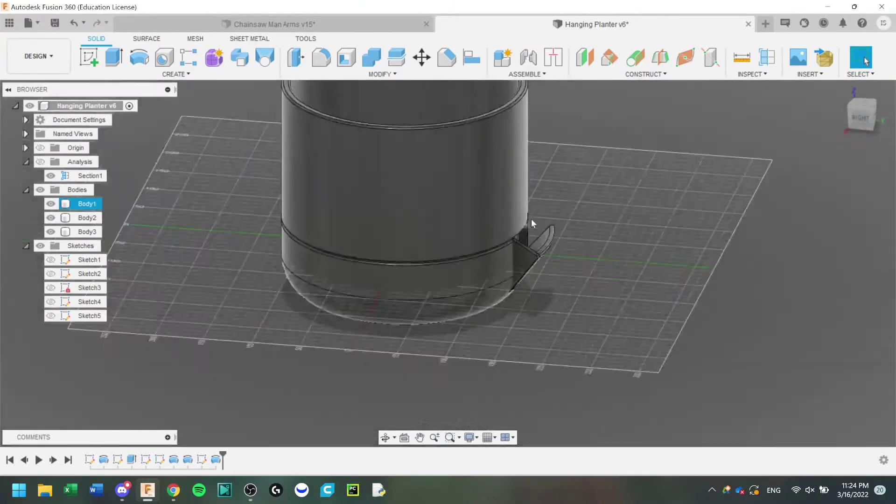
pyautogui.moveTo(531, 219); pyautogui.dragTo(549, 315, button='middle')
pyautogui.moveTo(861, 126)
pyautogui.mouseDown()
pyautogui.moveTo(827, 128)
pyautogui.moveTo(800, 192)
pyautogui.moveTo(866, 146)
pyautogui.moveTo(881, 162)
pyautogui.moveTo(859, 127)
pyautogui.mouseUp()
pyautogui.scroll(3, 628, 271)
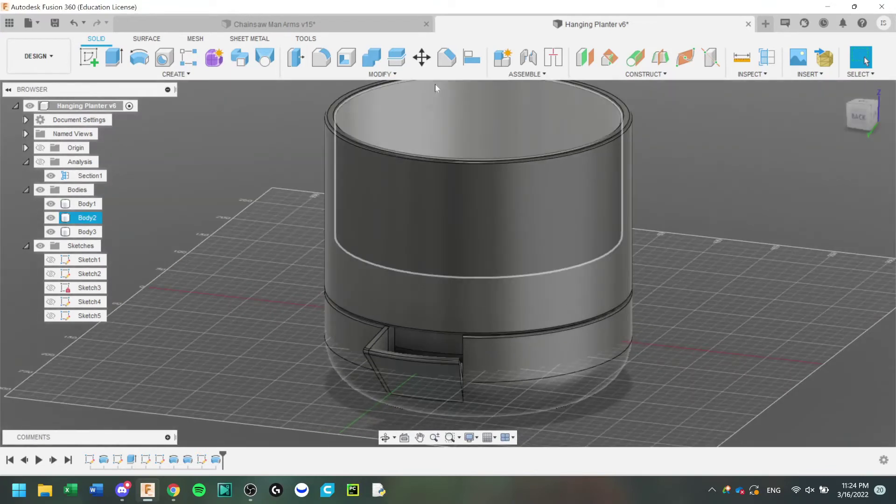
pyautogui.click(277, 74)
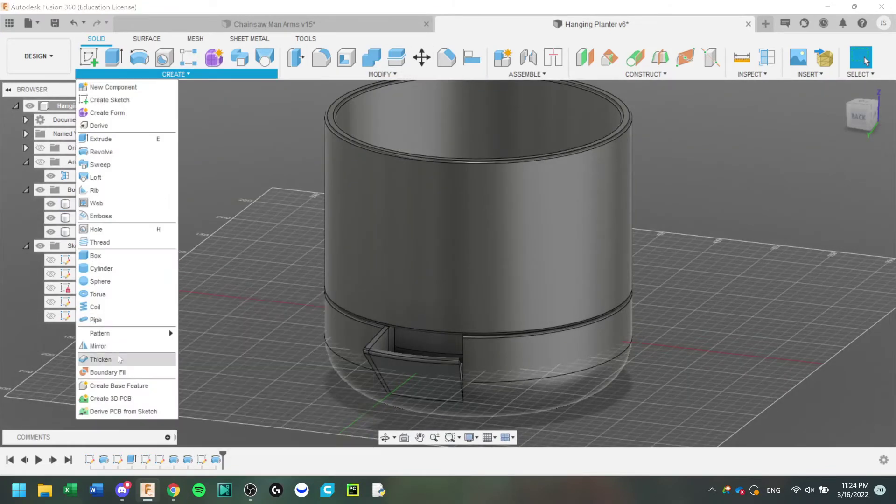
pyautogui.click(123, 354)
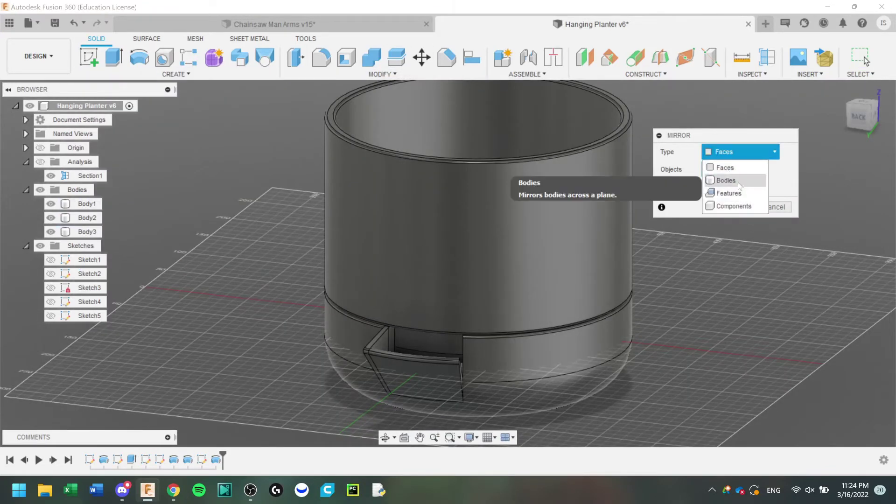
pyautogui.click(726, 180)
pyautogui.click(378, 339)
pyautogui.click(461, 296)
pyautogui.press('Return')
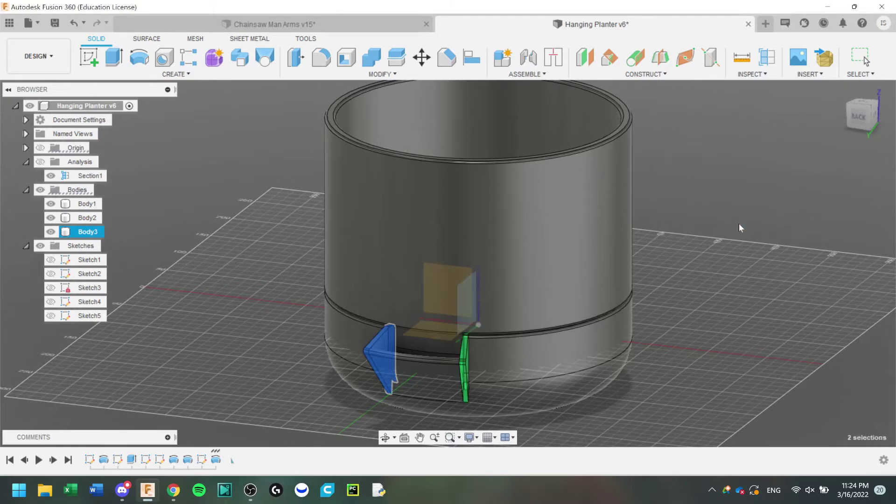
# Combine both spout side walls with the lower pot body using the Join operation.
pyautogui.click(372, 56)
pyautogui.click(371, 340)
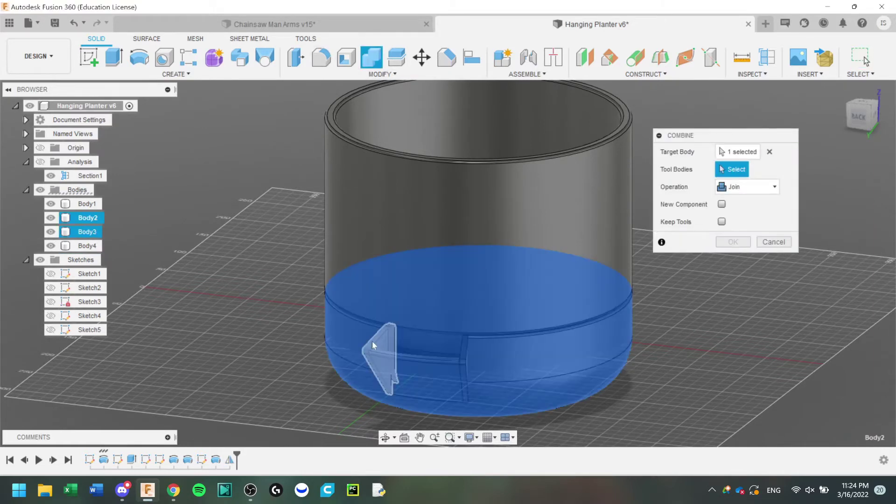
pyautogui.click(464, 354)
pyautogui.click(733, 241)
# Delete the flat upper face of the mirrored side wall on the spout.
pyautogui.scroll(10, 413, 383)
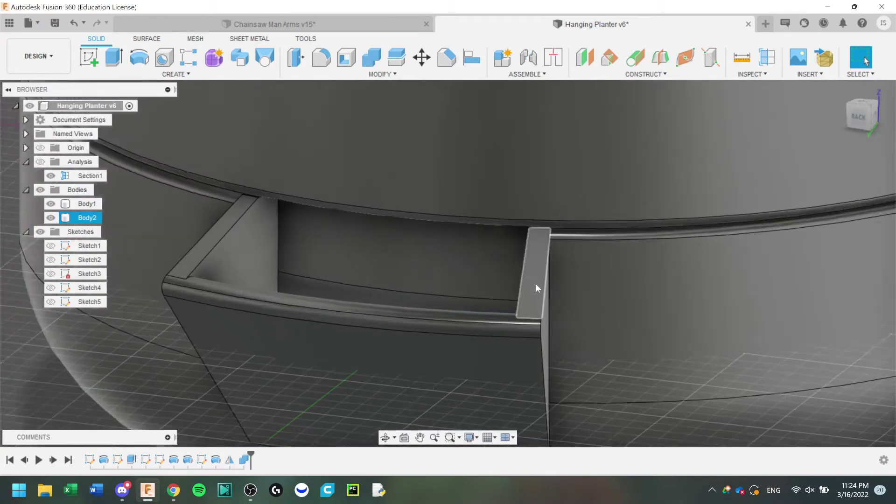
pyautogui.scroll(2, 536, 285)
pyautogui.click(531, 287)
pyautogui.press('Delete')
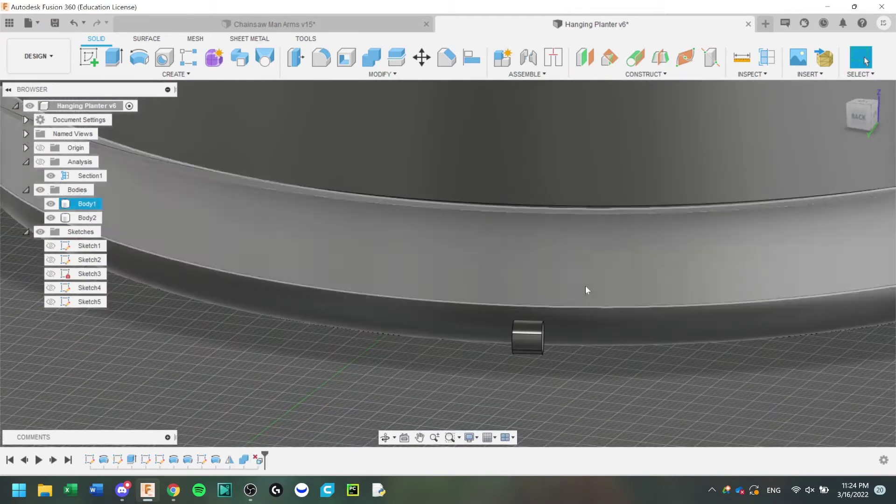
# Round the two inside corner edges where the spout's side walls meet its sloped front wall with a constant-radius fillet.
pyautogui.hotkey('ctrl', 'z')
pyautogui.scroll(-5, 339, 384)
pyautogui.keyDown('shift'); pyautogui.moveTo(370, 324); pyautogui.dragTo(463, 242, button='middle'); pyautogui.keyUp('shift')
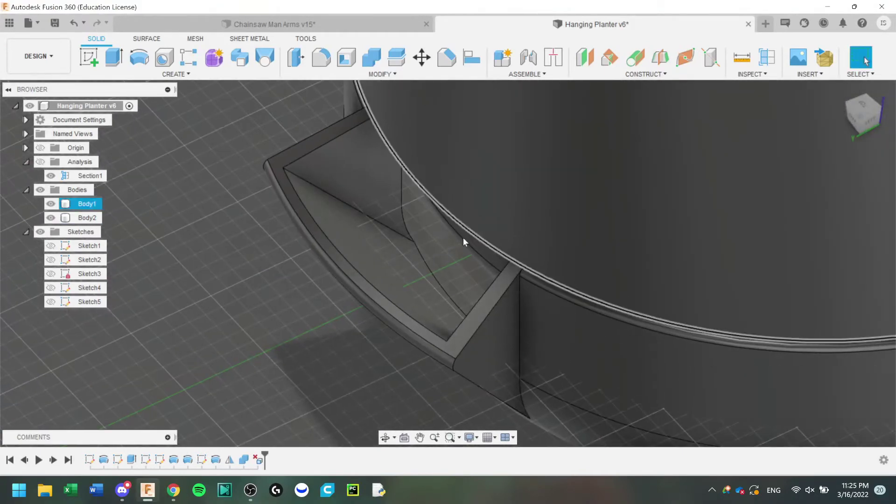
pyautogui.click(326, 65)
pyautogui.click(360, 212)
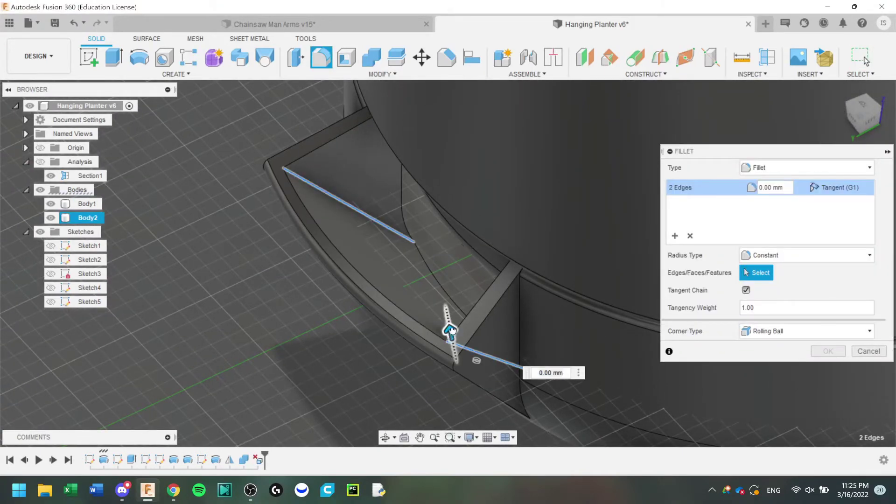
pyautogui.press('Return')
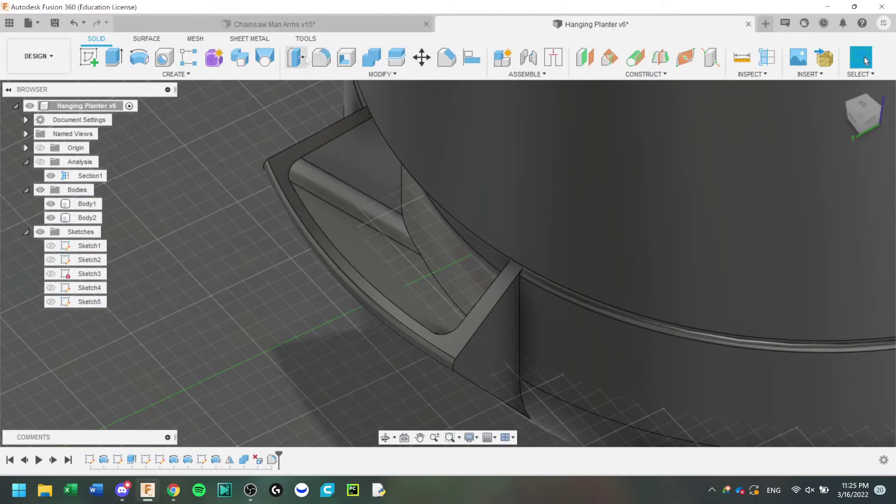
# Fillet the outer edges on both sides where the spout's side walls meet the lower pot with a 10.5 mm radius.
pyautogui.press('f')
pyautogui.moveTo(397, 186); pyautogui.dragTo(405, 224, button='middle')
pyautogui.click(408, 229)
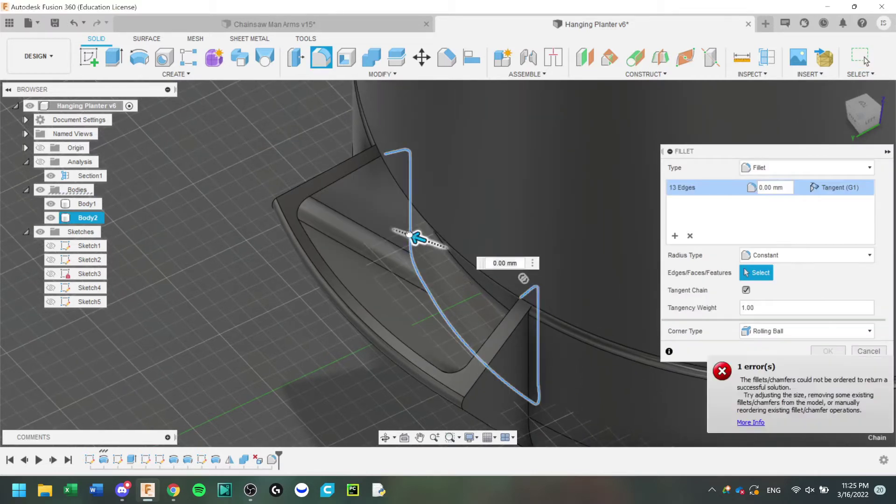
pyautogui.click(413, 235)
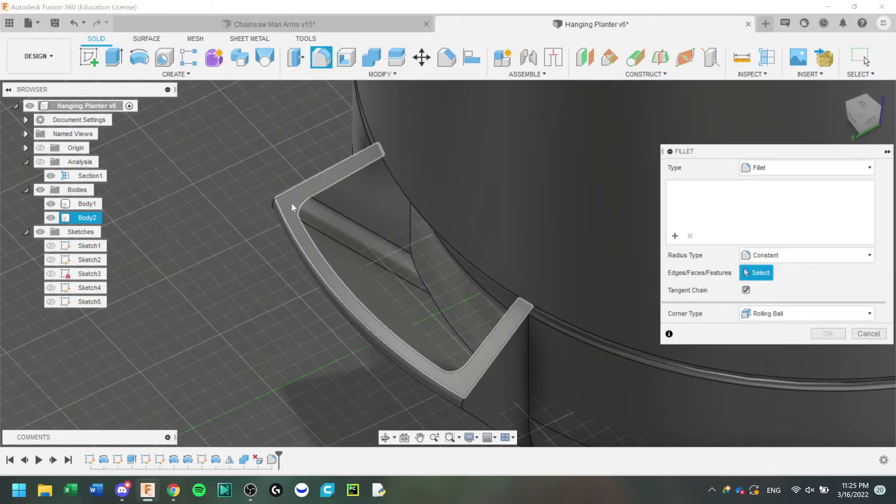
pyautogui.keyDown('shift'); pyautogui.moveTo(419, 310); pyautogui.dragTo(463, 332, button='middle'); pyautogui.keyUp('shift')
pyautogui.click(464, 333)
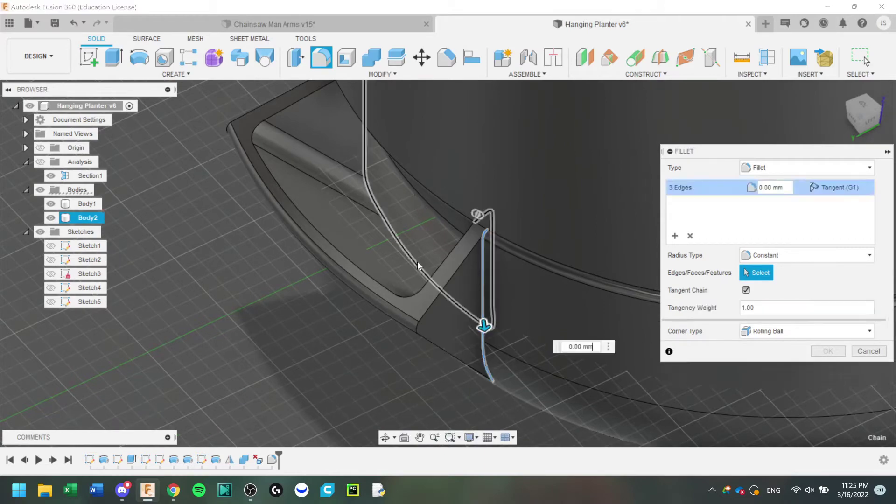
pyautogui.keyDown('shift'); pyautogui.moveTo(417, 262); pyautogui.dragTo(349, 154, button='middle'); pyautogui.keyUp('shift')
pyautogui.click(351, 159)
pyautogui.keyDown('shift'); pyautogui.moveTo(363, 224); pyautogui.dragTo(362, 181, button='middle'); pyautogui.keyUp('shift')
pyautogui.scroll(5, 327, 189)
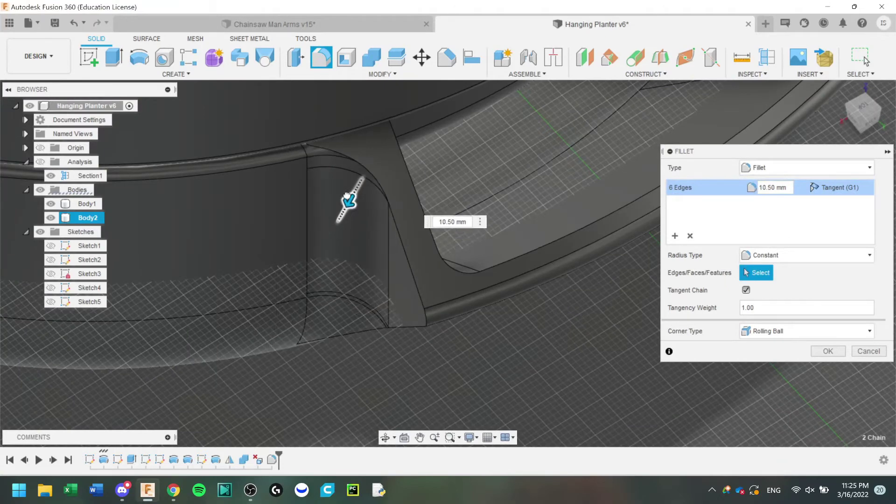
pyautogui.press('Return')
pyautogui.scroll(-5, 414, 238)
pyautogui.keyDown('shift'); pyautogui.moveTo(528, 316); pyautogui.dragTo(397, 233, button='middle'); pyautogui.keyUp('shift')
pyautogui.click(321, 58)
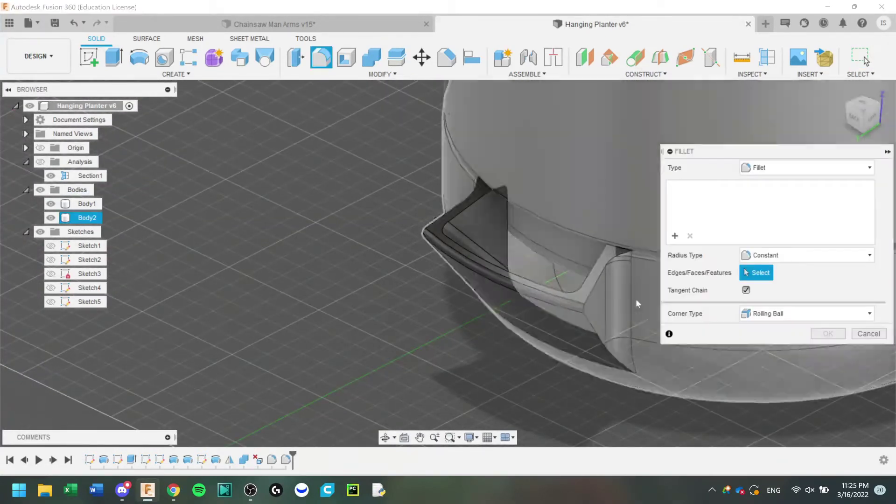
pyautogui.click(587, 316)
pyautogui.keyDown('shift'); pyautogui.moveTo(589, 294); pyautogui.dragTo(424, 231, button='middle'); pyautogui.keyUp('shift')
pyautogui.click(429, 226)
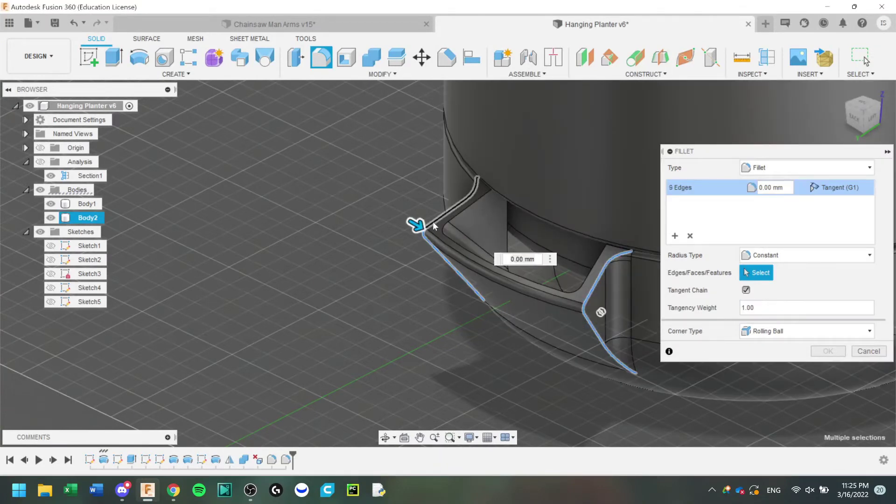
pyautogui.scroll(2, 441, 230)
pyautogui.press('Escape')
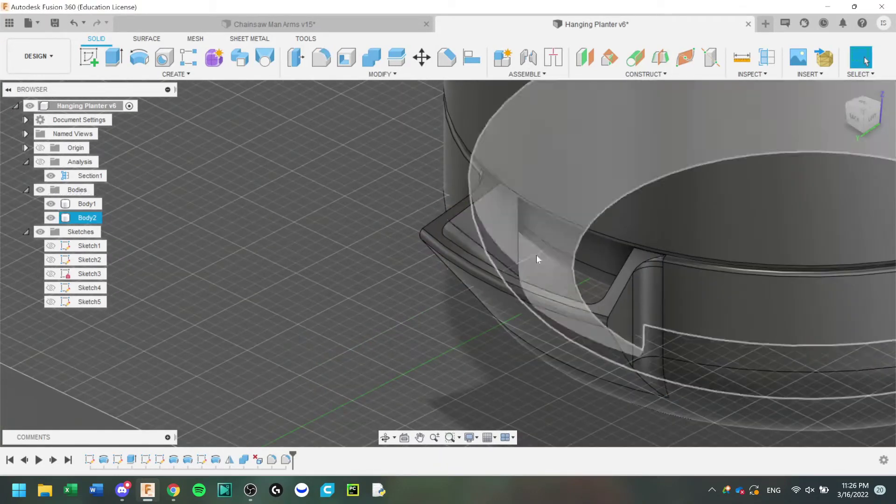
# Fillet the inner rim edge around the spout's opening with a constant radius along its tangent chain.
pyautogui.keyDown('shift'); pyautogui.moveTo(486, 280); pyautogui.dragTo(549, 182, button='middle'); pyautogui.keyUp('shift')
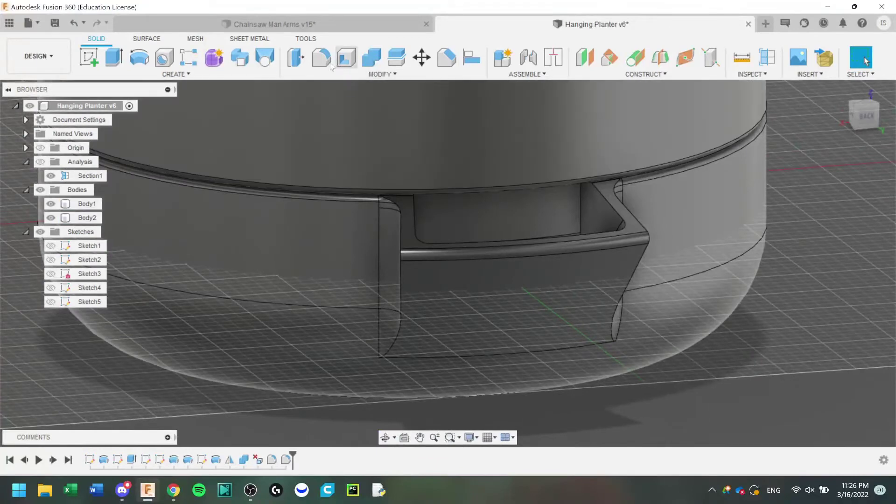
pyautogui.click(321, 57)
pyautogui.click(418, 205)
pyautogui.scroll(3, 411, 205)
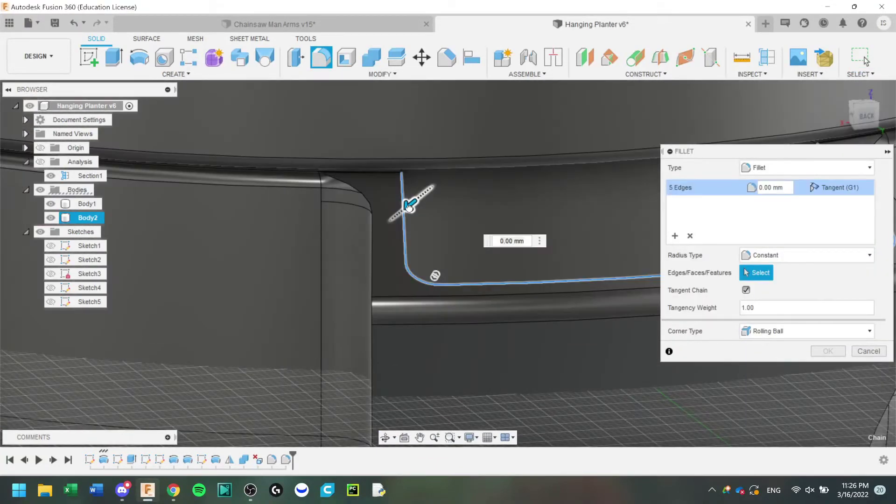
pyautogui.click(816, 354)
pyautogui.scroll(-3, 426, 256)
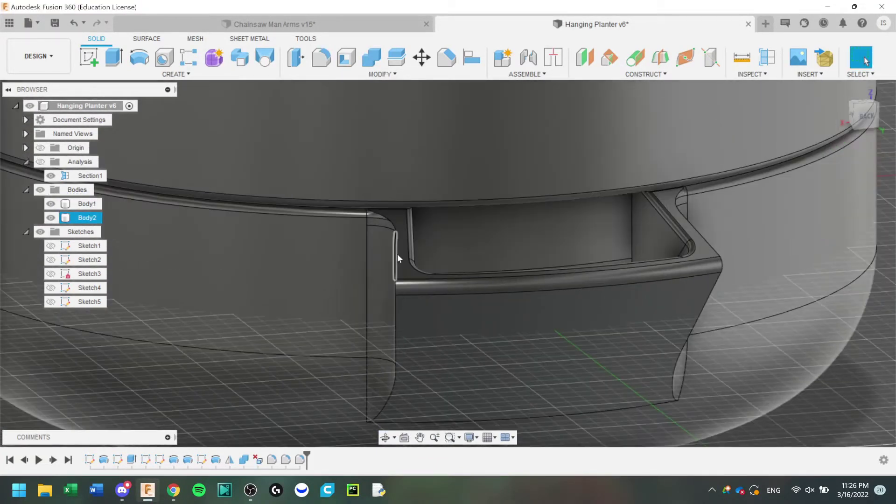
pyautogui.click(328, 60)
pyautogui.click(394, 289)
pyautogui.click(674, 372)
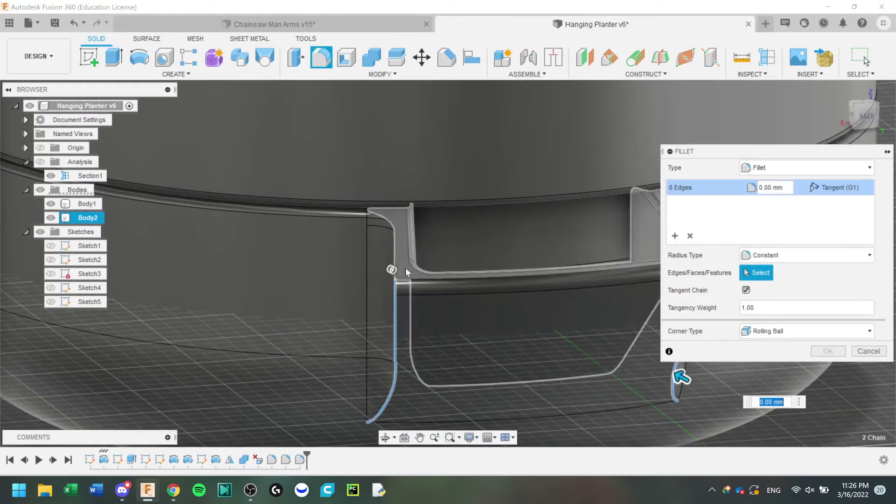
pyautogui.moveTo(406, 271); pyautogui.dragTo(330, 251, button='middle')
pyautogui.moveTo(607, 358); pyautogui.dragTo(601, 355)
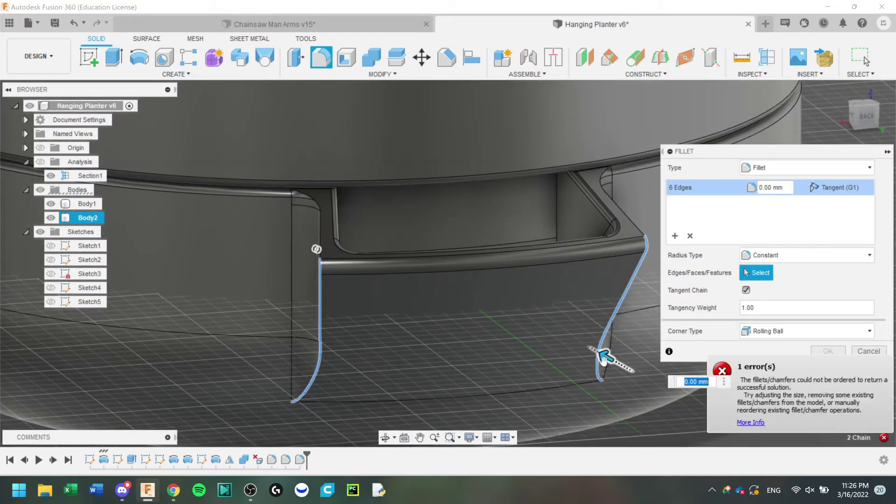
pyautogui.press('Escape')
# Fillet the upper edge chains running from the base rim along both sides of the spout with a 1.5 mm radius.
pyautogui.press('f')
pyautogui.click(319, 217)
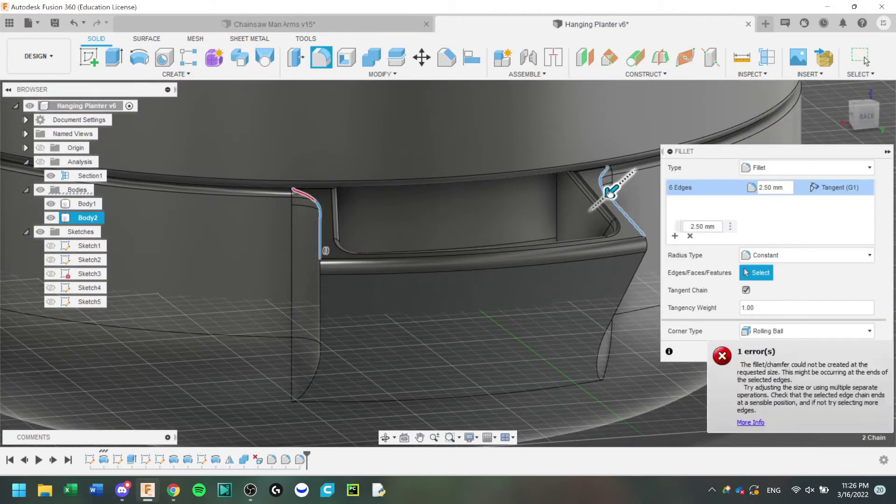
pyautogui.moveTo(610, 194); pyautogui.dragTo(612, 190)
pyautogui.scroll(-3, 615, 184)
pyautogui.scroll(7, 605, 174)
pyautogui.moveTo(579, 231); pyautogui.dragTo(577, 233)
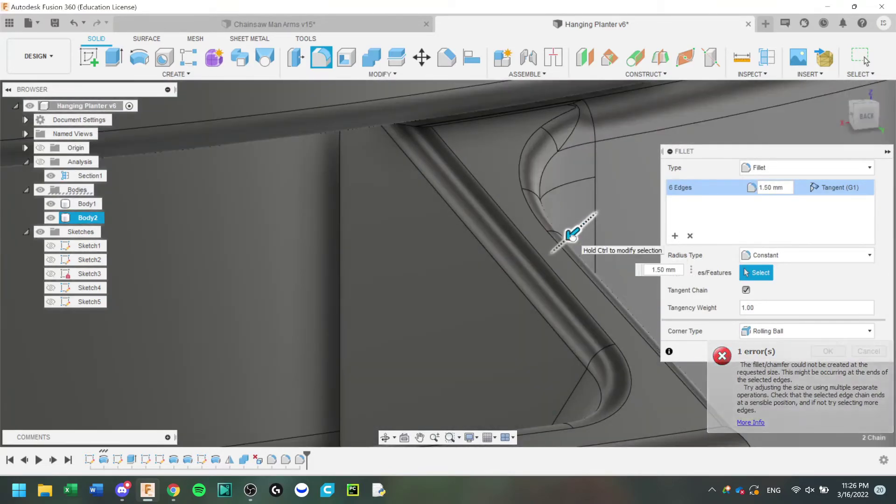
pyautogui.moveTo(557, 246)
pyautogui.keyDown('shift'); pyautogui.mouseDown(button='middle')
pyautogui.moveTo(525, 285)
pyautogui.moveTo(399, 274)
pyautogui.moveTo(436, 257)
pyautogui.moveTo(358, 261)
pyautogui.moveTo(394, 292)
pyautogui.mouseUp(button='middle'); pyautogui.keyUp('shift')
# Fillet the outer edge loop of the spout's front face with a 2 mm radius.
pyautogui.click(323, 60)
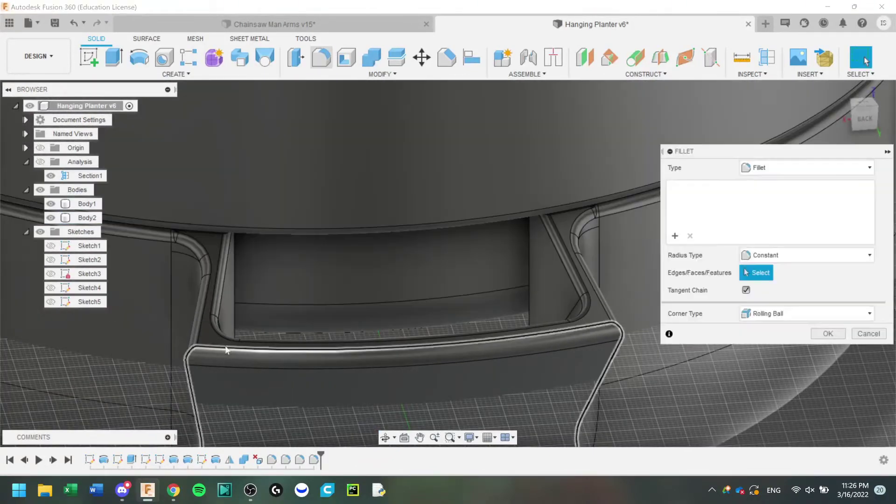
pyautogui.click(187, 369)
pyautogui.keyDown('shift'); pyautogui.moveTo(188, 369); pyautogui.dragTo(364, 300, button='middle'); pyautogui.keyUp('shift')
pyautogui.scroll(-2, 364, 299)
pyautogui.scroll(5, 363, 299)
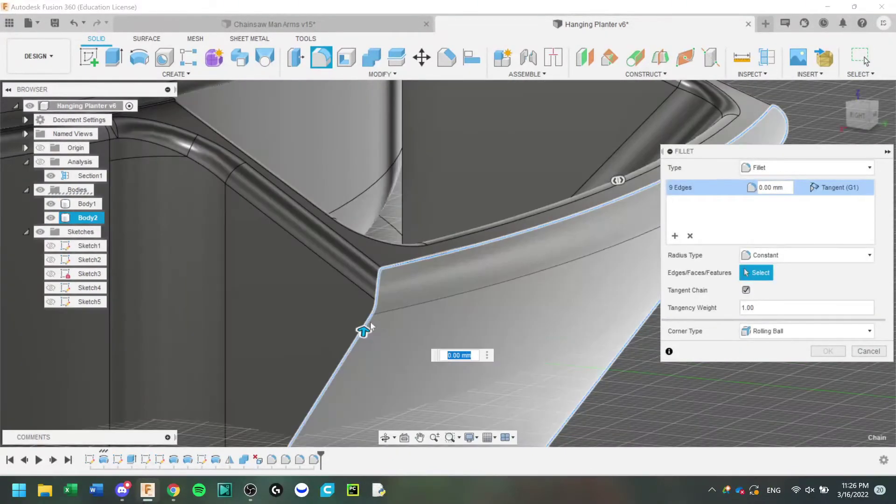
pyautogui.write('2.5')
pyautogui.press('Return')
pyautogui.scroll(-5, 364, 322)
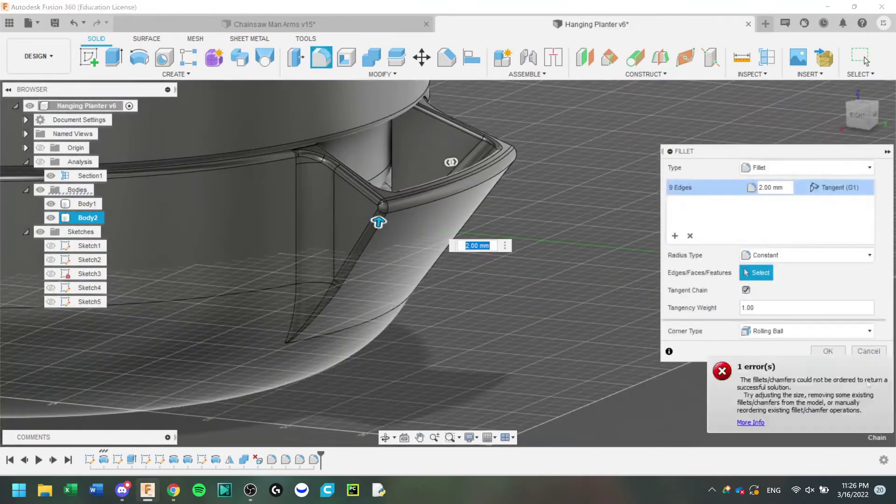
pyautogui.press('Return')
# Save the planter with its filleted spout as a new version.
pyautogui.keyDown('shift'); pyautogui.moveTo(613, 203); pyautogui.dragTo(226, 253, button='middle'); pyautogui.keyUp('shift')
pyautogui.scroll(-4, 209, 198)
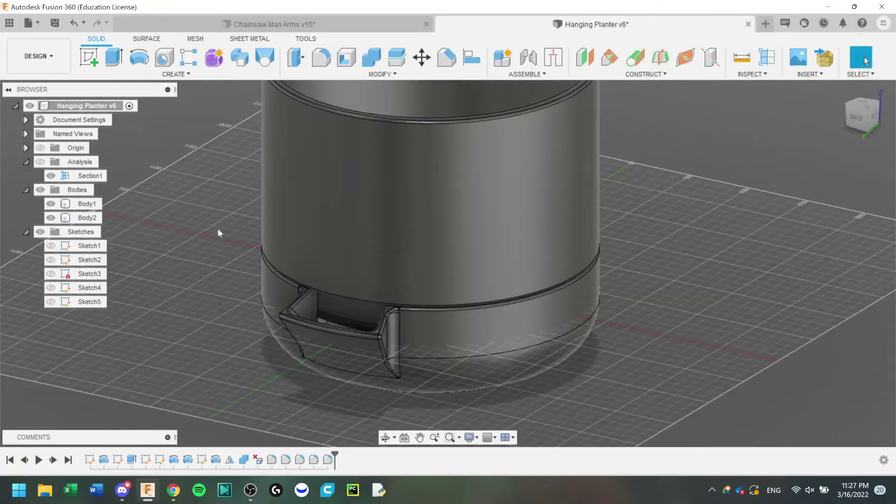
pyautogui.hotkey('ctrl', 's')
pyautogui.press('Return')
# Show the whole planter from the corner between its right and back sides and set this view as the home view.
pyautogui.keyDown('shift'); pyautogui.moveTo(322, 272); pyautogui.dragTo(187, 281, button='middle'); pyautogui.keyUp('shift')
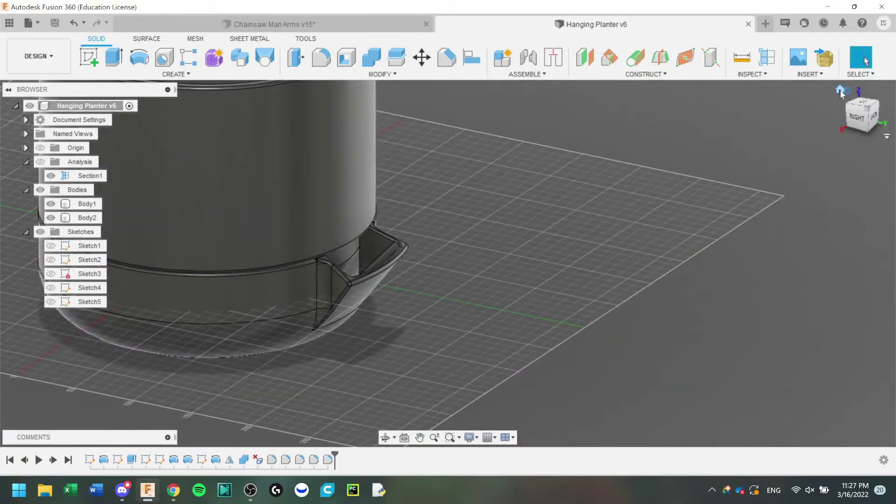
pyautogui.click(842, 91)
pyautogui.scroll(1, 553, 247)
pyautogui.moveTo(553, 247); pyautogui.dragTo(566, 232, button='middle')
pyautogui.keyDown('shift'); pyautogui.moveTo(838, 135); pyautogui.dragTo(796, 132, button='middle'); pyautogui.keyUp('shift')
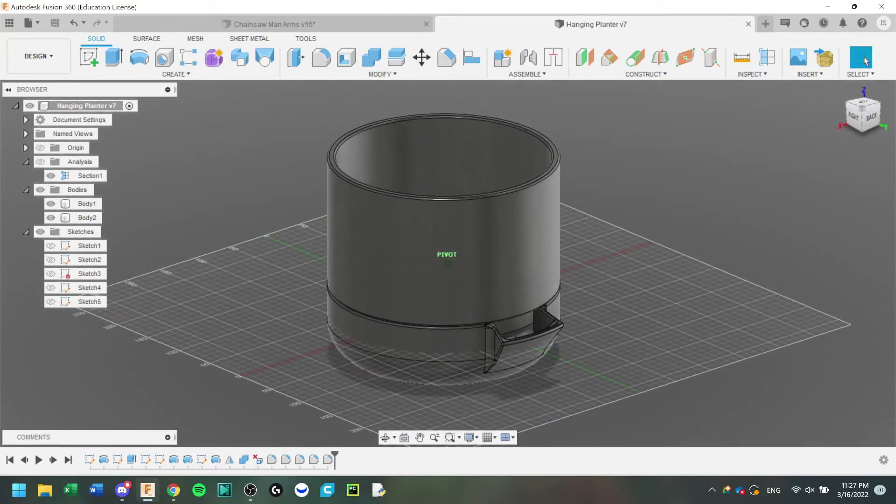
pyautogui.click(871, 123)
pyautogui.moveTo(868, 125)
pyautogui.keyDown('shift'); pyautogui.mouseDown(button='middle')
pyautogui.moveTo(893, 142)
pyautogui.moveTo(884, 137)
pyautogui.mouseUp(button='middle'); pyautogui.keyUp('shift')
pyautogui.click(885, 136)
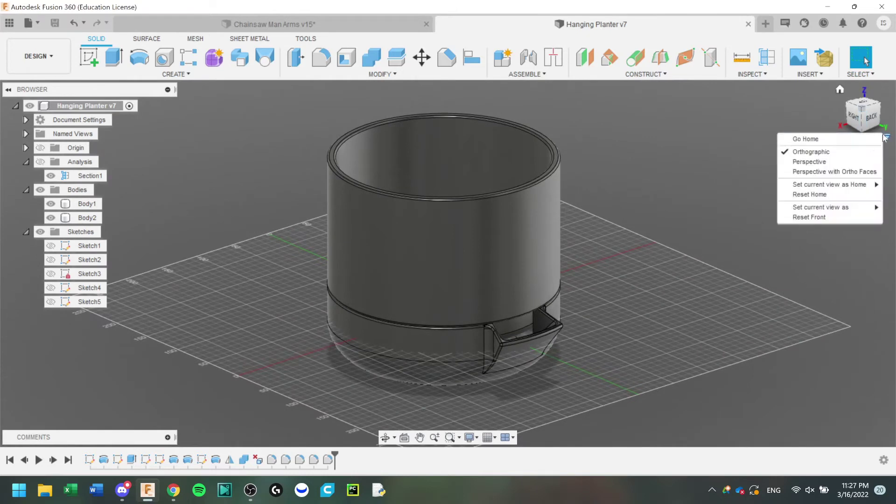
pyautogui.click(858, 195)
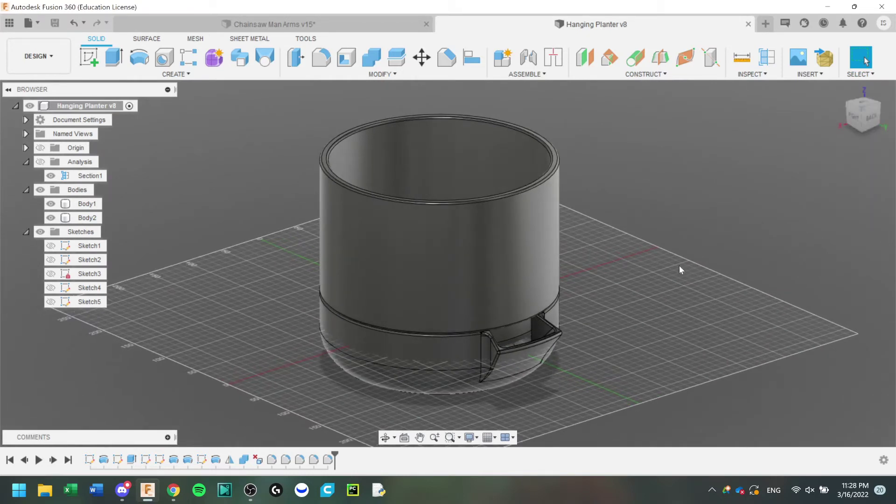
# Apply the Aluminum - Anodized Glossy (Grey) appearance to the upper pot and Aluminum - Anodized Glossy (Red) to the spouted base.
pyautogui.press('a')
pyautogui.scroll(-3, 687, 279)
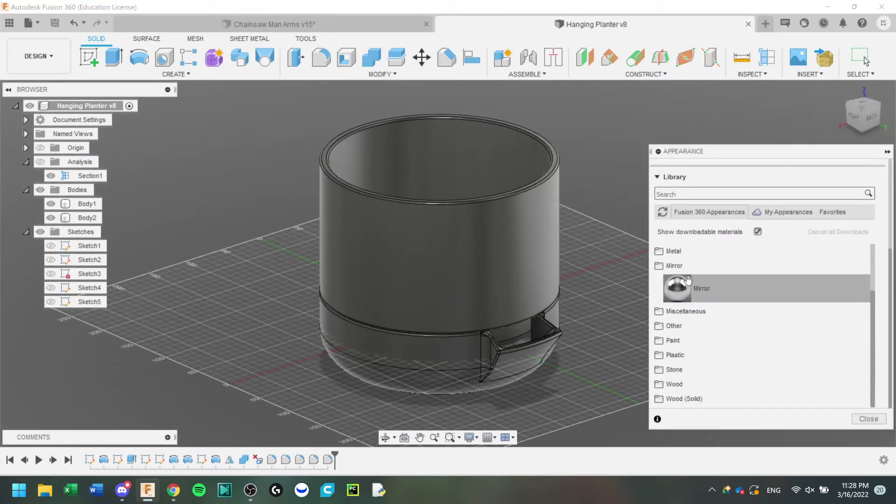
pyautogui.scroll(5, 683, 341)
pyautogui.scroll(-2, 688, 328)
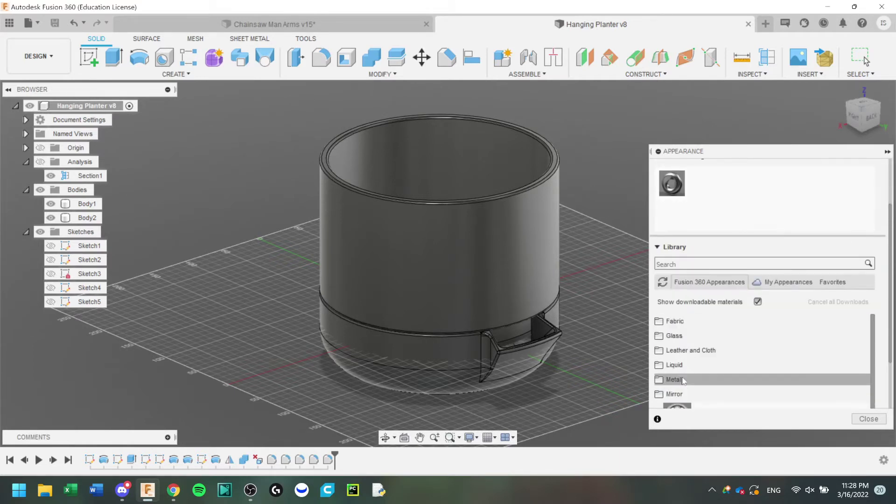
pyautogui.scroll(-2, 685, 350)
pyautogui.click(685, 350)
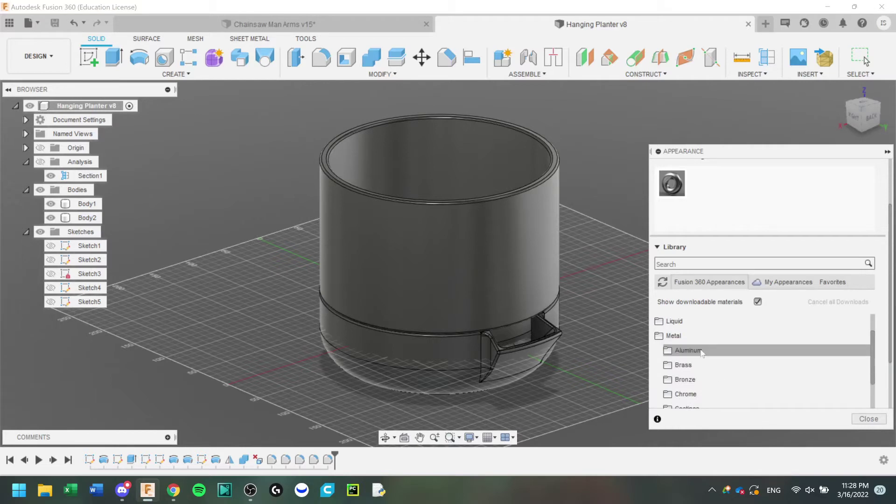
pyautogui.moveTo(688, 360); pyautogui.dragTo(547, 228)
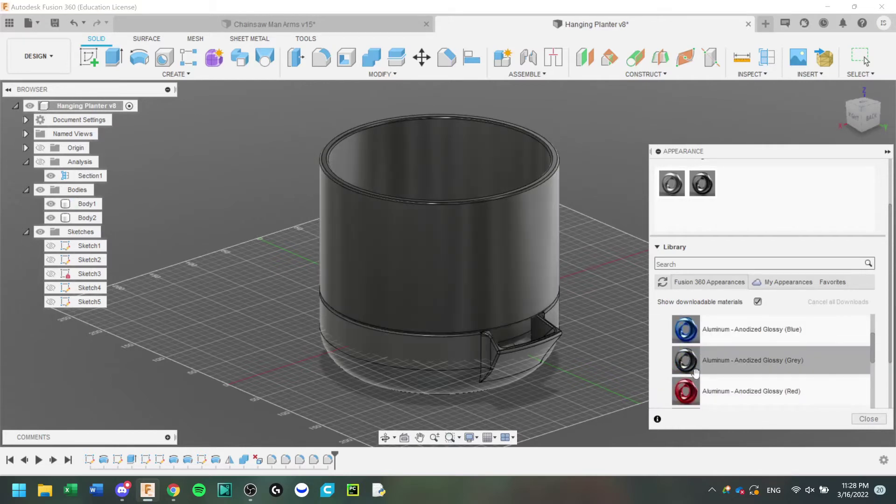
pyautogui.moveTo(683, 392); pyautogui.dragTo(438, 359)
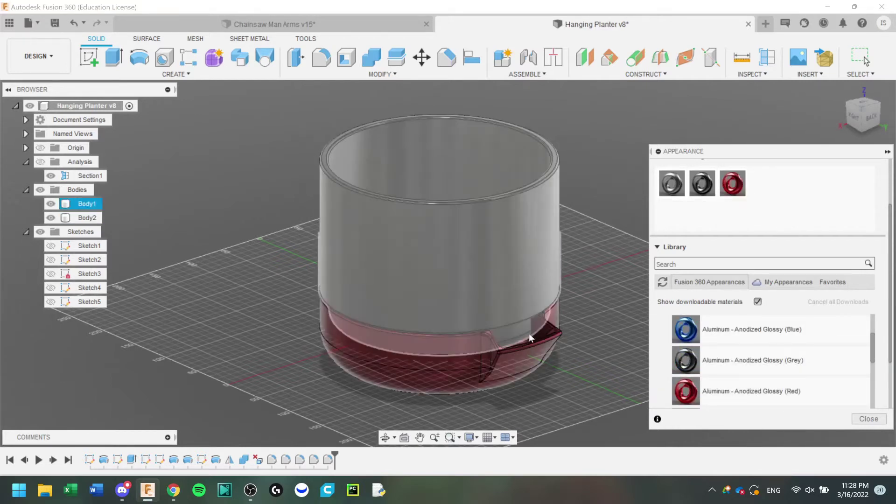
# Recolor the base's red anodized aluminum appearance to a copper orange.
pyautogui.rightClick(738, 184)
pyautogui.click(747, 186)
pyautogui.moveTo(637, 202); pyautogui.dragTo(594, 226)
pyautogui.click(610, 353)
# Recolor the pot's grey anodized aluminum appearance to a tan with RGB 188, 160, 119 and save the design.
pyautogui.rightClick(694, 181)
pyautogui.click(701, 189)
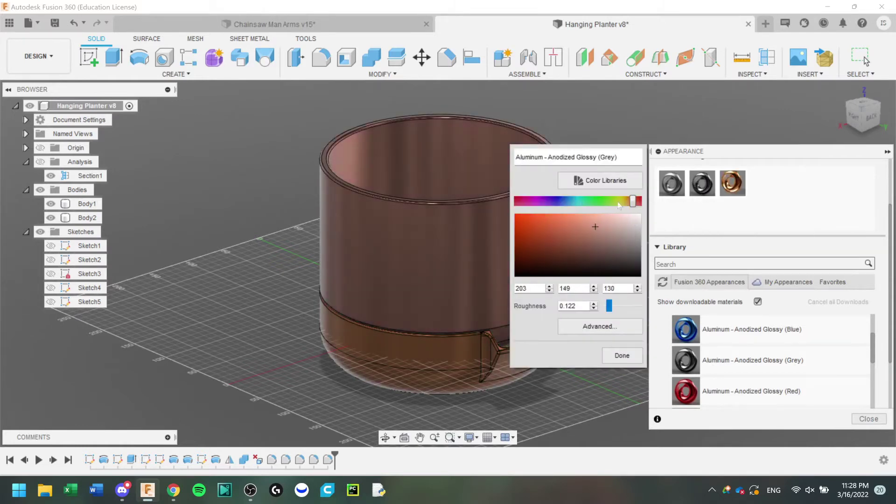
pyautogui.moveTo(638, 201); pyautogui.dragTo(621, 204)
pyautogui.click(596, 232)
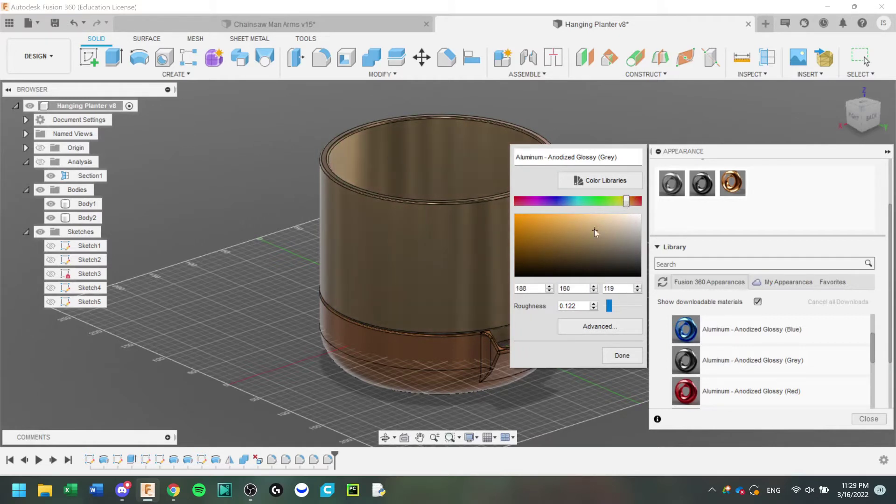
pyautogui.click(622, 355)
pyautogui.click(868, 418)
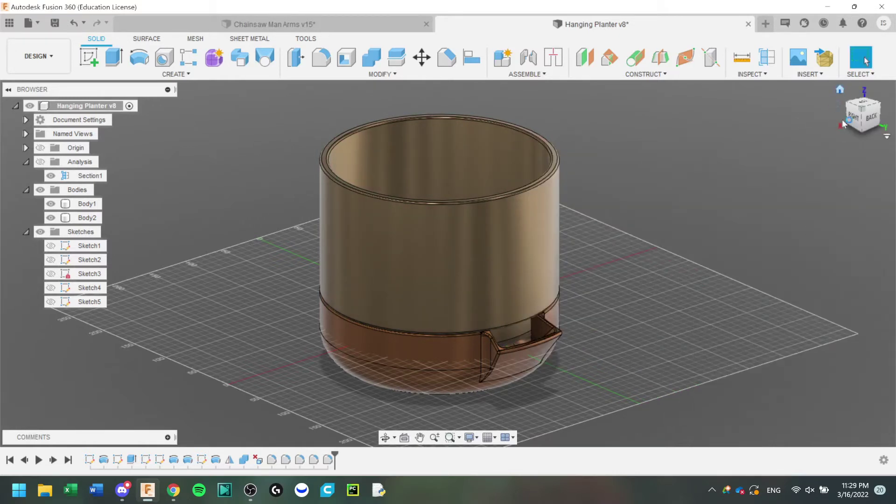
pyautogui.hotkey('ctrl', 's')
pyautogui.click(443, 260)
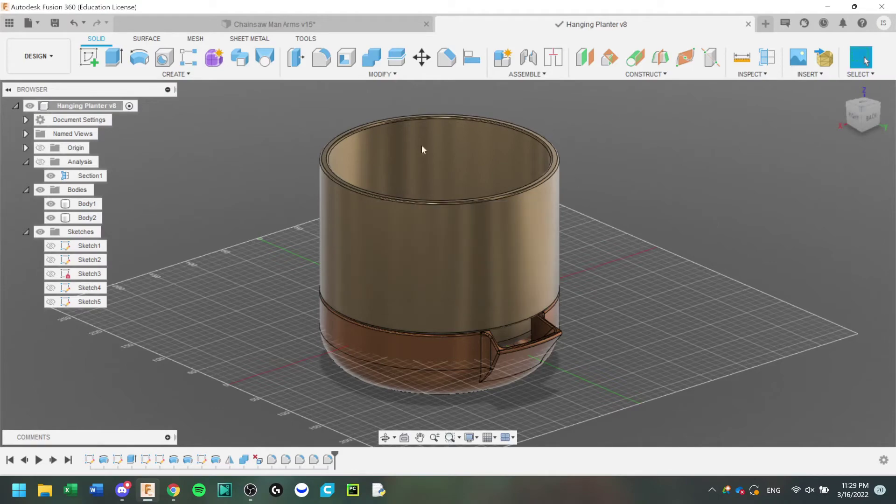
# Examine the planter's interior in the section view, then its drainage holes from above and the exterior with the section view off.
pyautogui.click(422, 144)
pyautogui.click(40, 162)
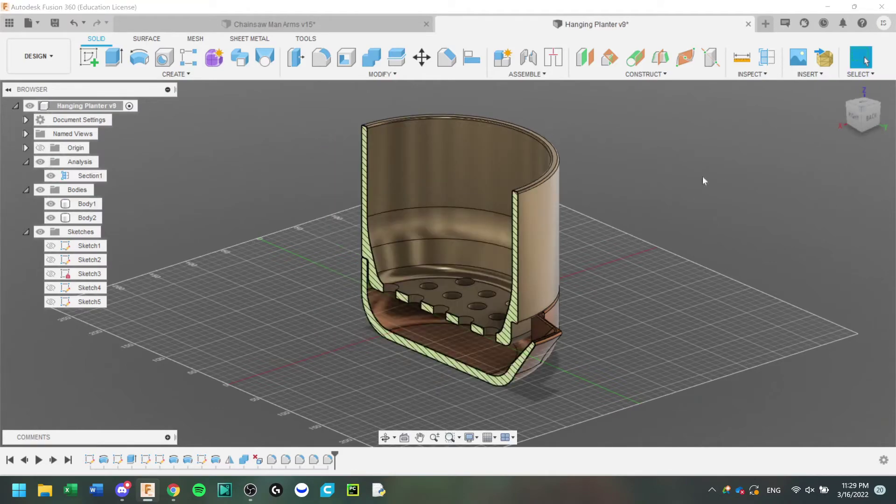
pyautogui.keyDown('shift'); pyautogui.moveTo(448, 264); pyautogui.dragTo(312, 162, button='middle'); pyautogui.keyUp('shift')
pyautogui.click(40, 162)
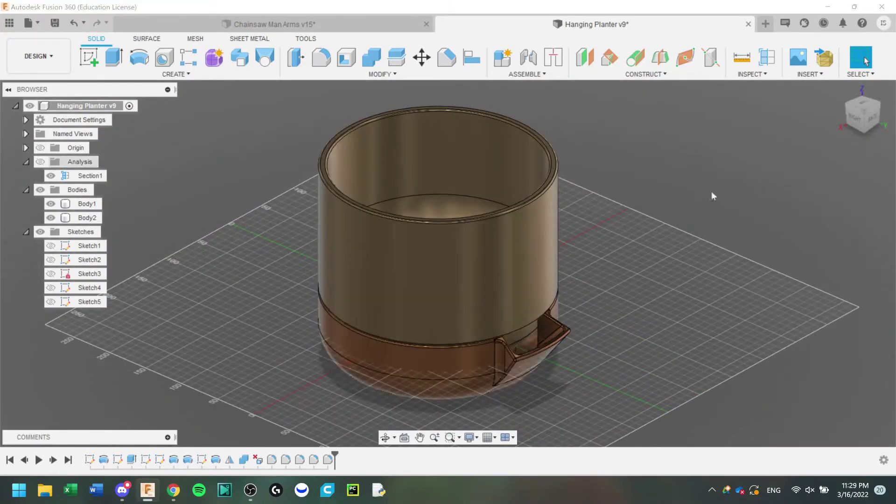
pyautogui.keyDown('shift'); pyautogui.moveTo(448, 261); pyautogui.dragTo(793, 168, button='middle'); pyautogui.keyUp('shift')
pyautogui.click(863, 104)
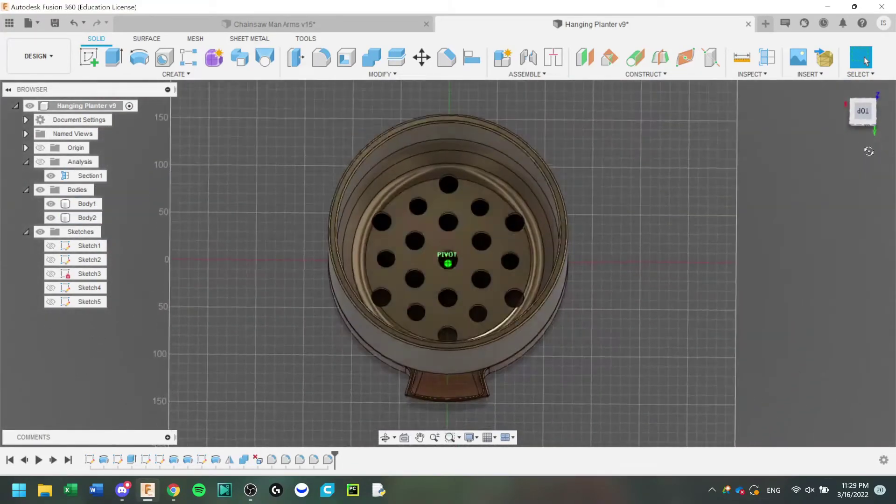
pyautogui.keyDown('shift'); pyautogui.moveTo(869, 151); pyautogui.dragTo(480, 311, button='middle'); pyautogui.keyUp('shift')
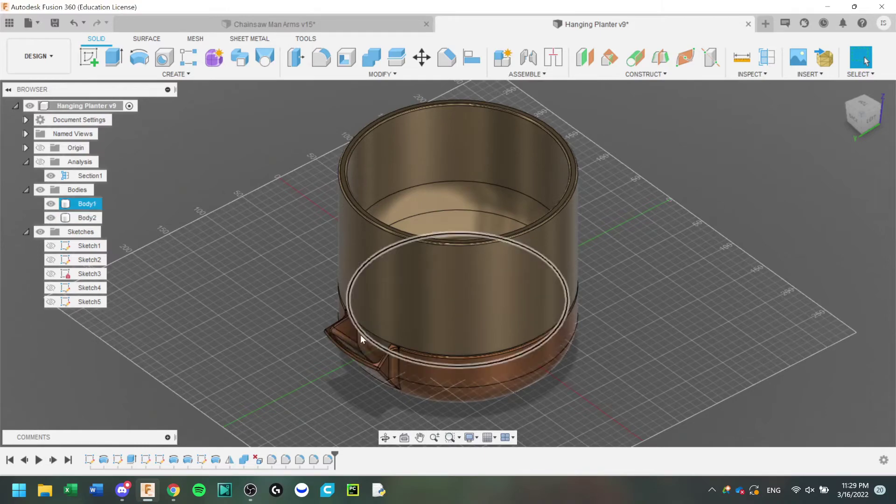
pyautogui.keyDown('shift'); pyautogui.moveTo(775, 167); pyautogui.dragTo(582, 231, button='middle'); pyautogui.keyUp('shift')
# Save the recolored planter as a new version and return to the right-back corner view.
pyautogui.hotkey('ctrl', 's')
pyautogui.click(448, 260)
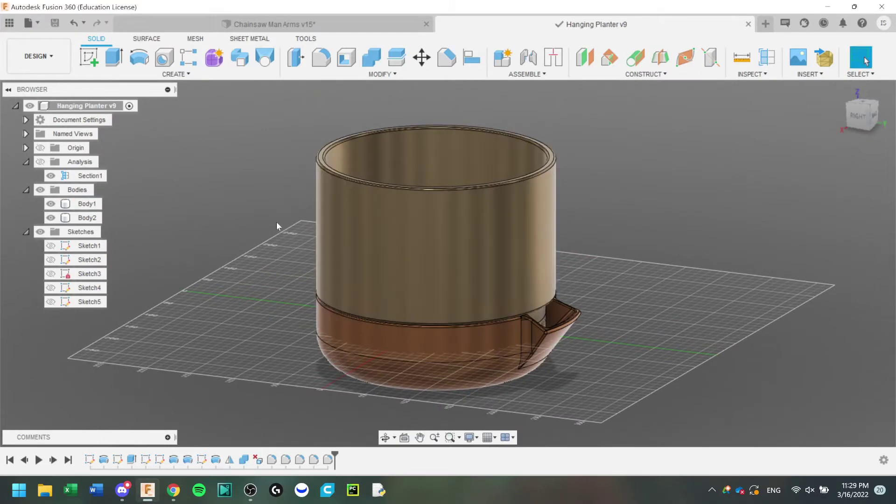
pyautogui.keyDown('shift'); pyautogui.moveTo(448, 262); pyautogui.dragTo(334, 261, button='middle'); pyautogui.keyUp('shift')
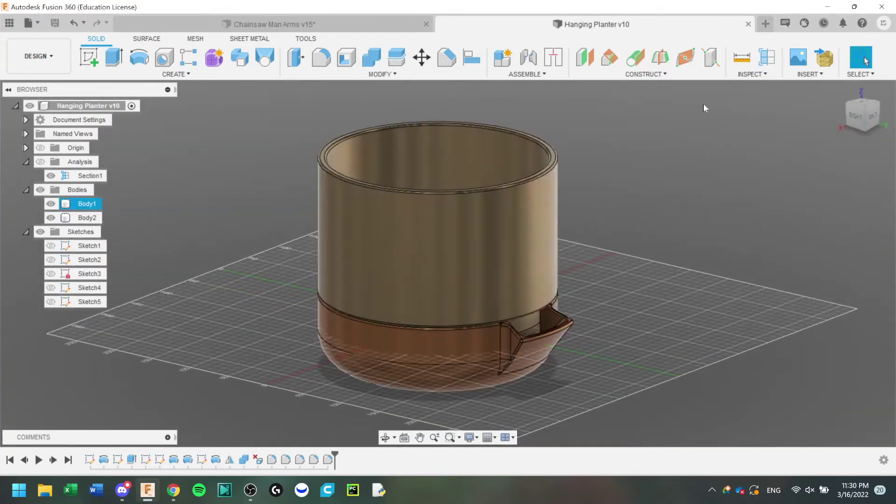
pyautogui.click(857, 120)
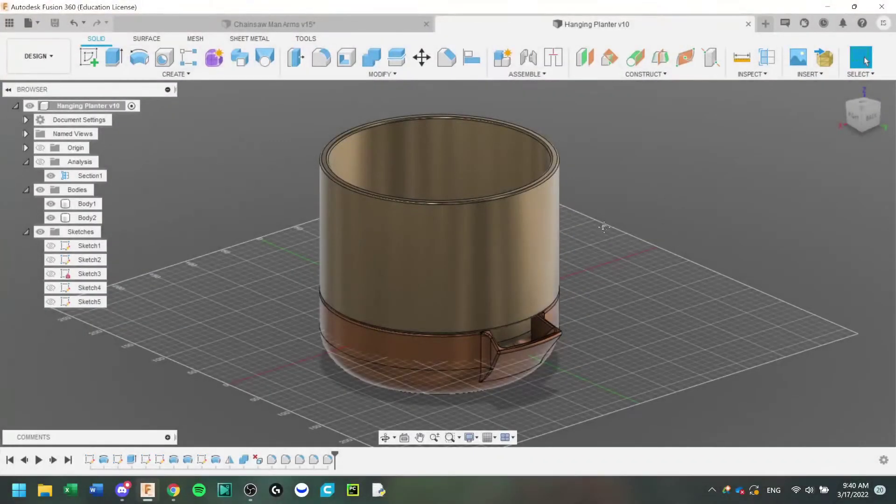
# Create a tangent construction plane at 0 deg on the outer cylindrical face of the upper pot.
pyautogui.moveTo(604, 227); pyautogui.dragTo(610, 228, button='middle')
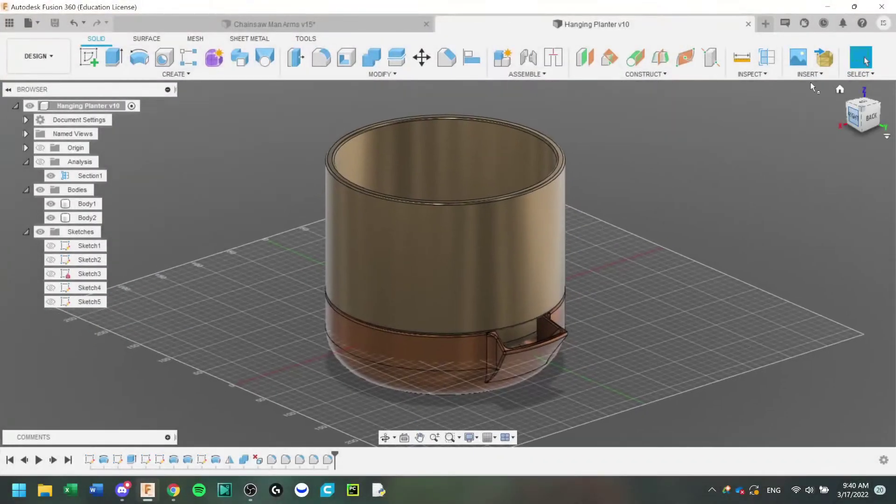
pyautogui.click(634, 58)
pyautogui.click(358, 227)
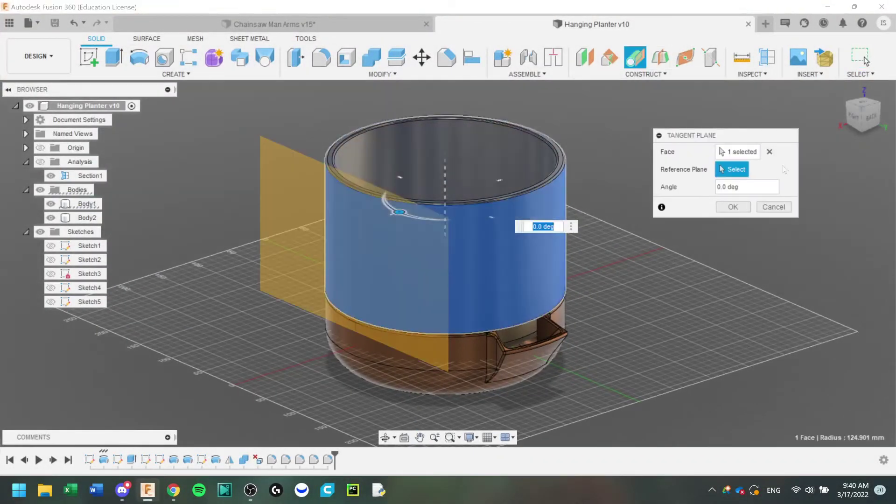
pyautogui.click(733, 207)
# Start a sketch on the tangent plane and project the upper pot's outer cylindrical face into it.
pyautogui.click(854, 115)
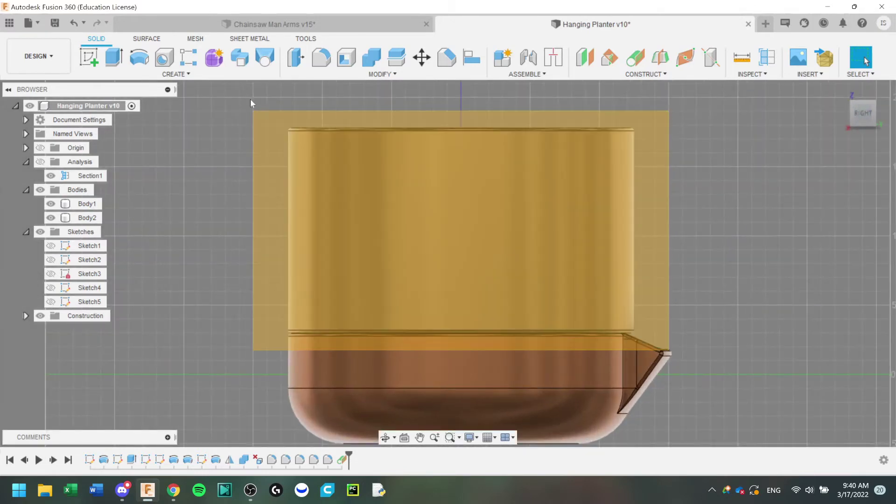
pyautogui.click(291, 201)
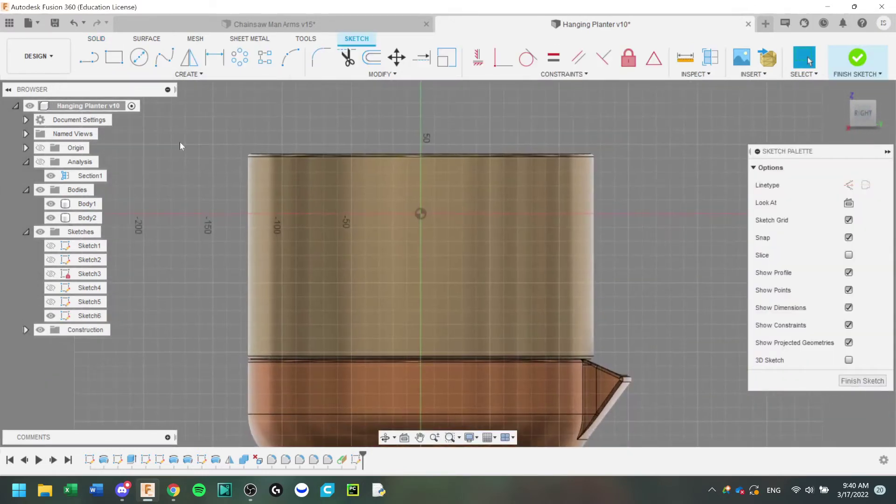
pyautogui.press('p')
pyautogui.click(255, 186)
pyautogui.click(731, 207)
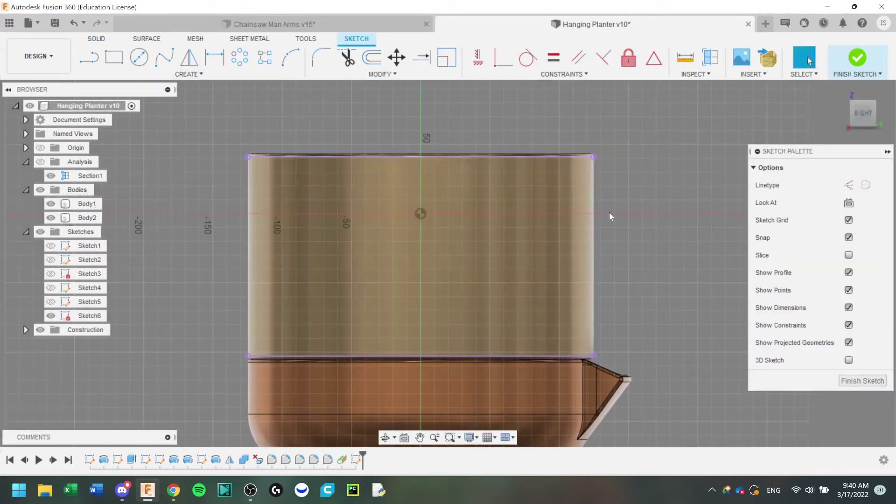
# Draw a rectangle corner to corner over the projected outline of the upper pot.
pyautogui.press('o')
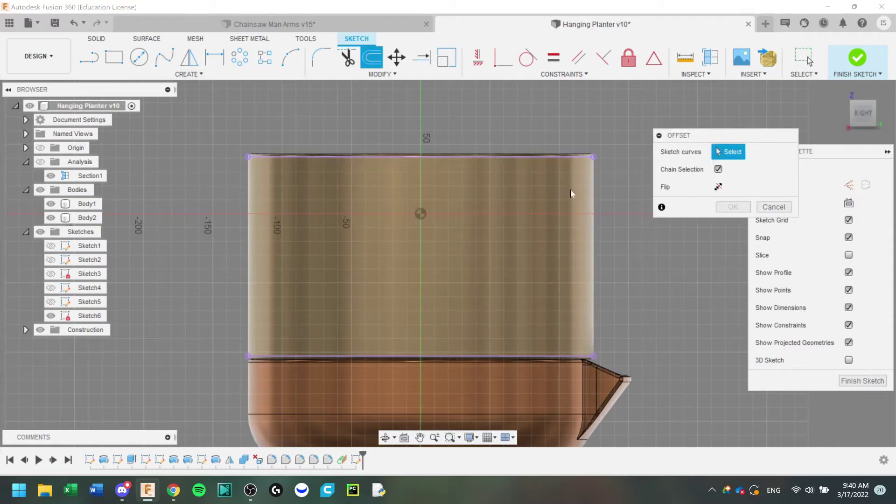
pyautogui.click(119, 63)
pyautogui.click(248, 157)
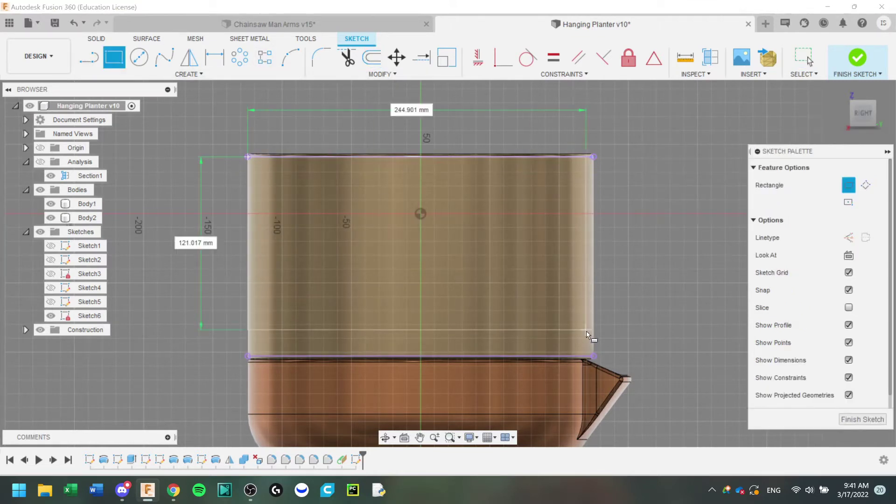
pyautogui.press('Escape')
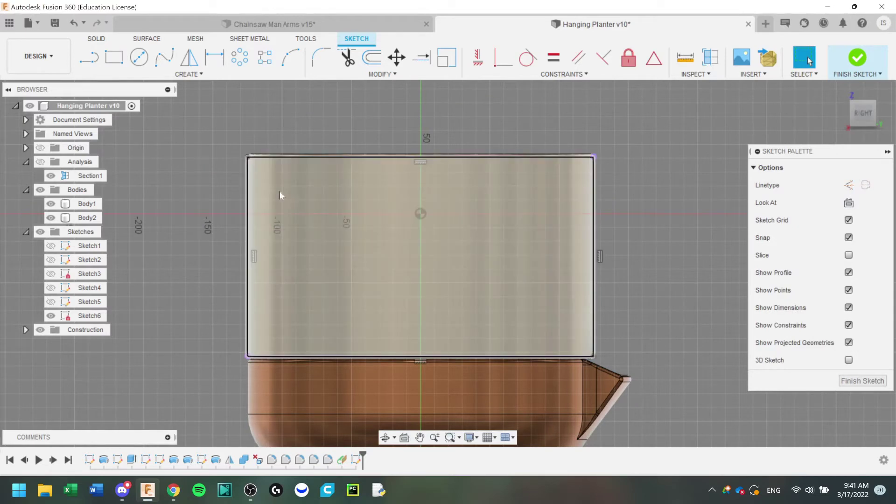
# Draw a vertical construction centerline from the midpoint of the rectangle's lower edge to just above its upper edge.
pyautogui.scroll(3, 383, 219)
pyautogui.scroll(3, 231, 149)
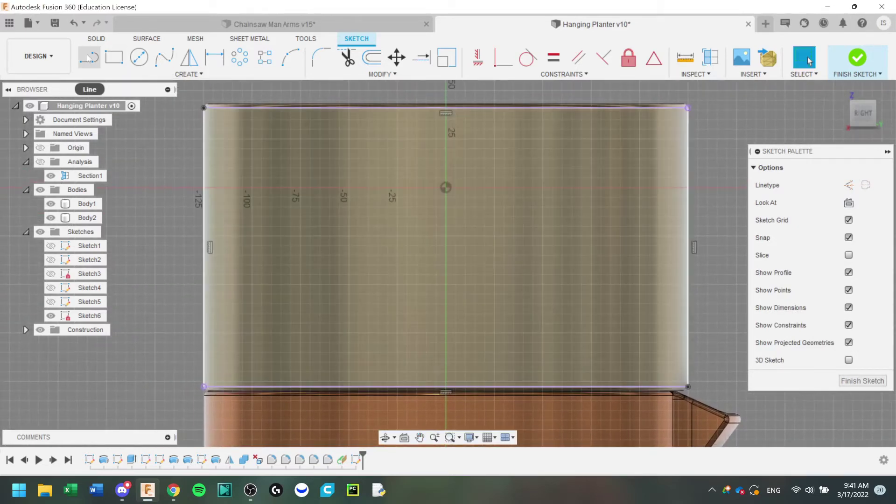
pyautogui.click(89, 57)
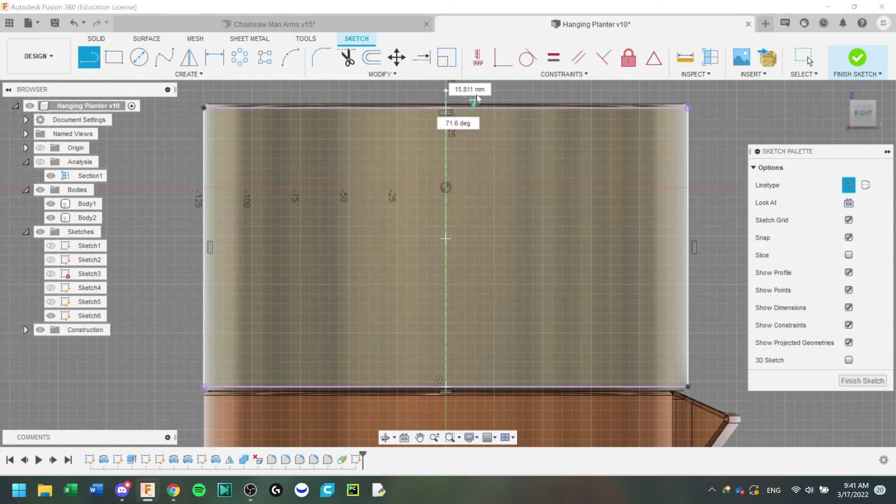
pyautogui.moveTo(476, 98); pyautogui.dragTo(469, 141, button='middle')
pyautogui.moveTo(384, 137); pyautogui.dragTo(393, 145, button='right')
pyautogui.moveTo(403, 180)
pyautogui.mouseDown(button='middle')
pyautogui.moveTo(419, 114)
pyautogui.moveTo(422, 132)
pyautogui.mouseUp(button='middle')
pyautogui.moveTo(162, 165); pyautogui.dragTo(166, 176, button='middle')
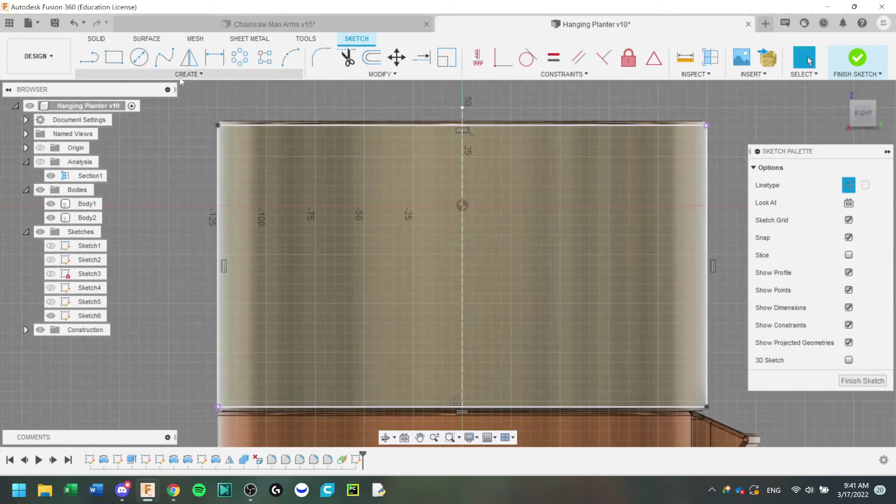
# Sketch a horizontal leaf outline about 50 mm long from two opposing arcs in the left half of the rectangle.
pyautogui.click(290, 58)
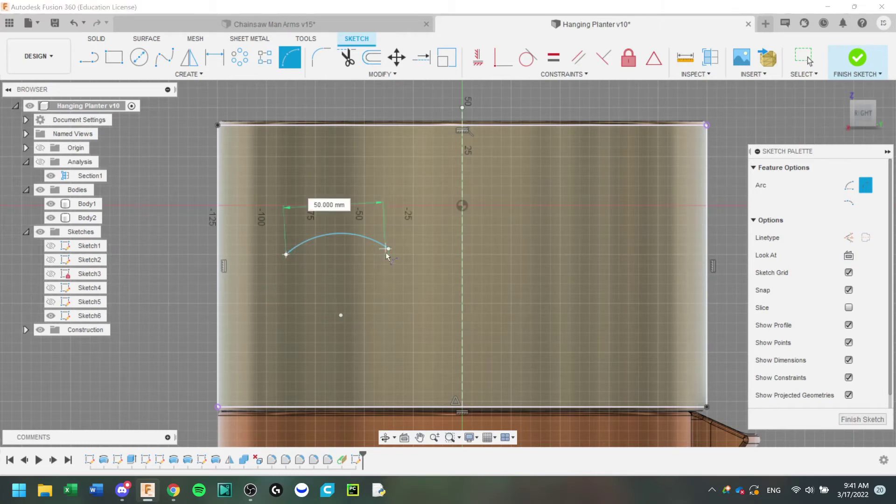
pyautogui.click(287, 255)
pyautogui.click(345, 275)
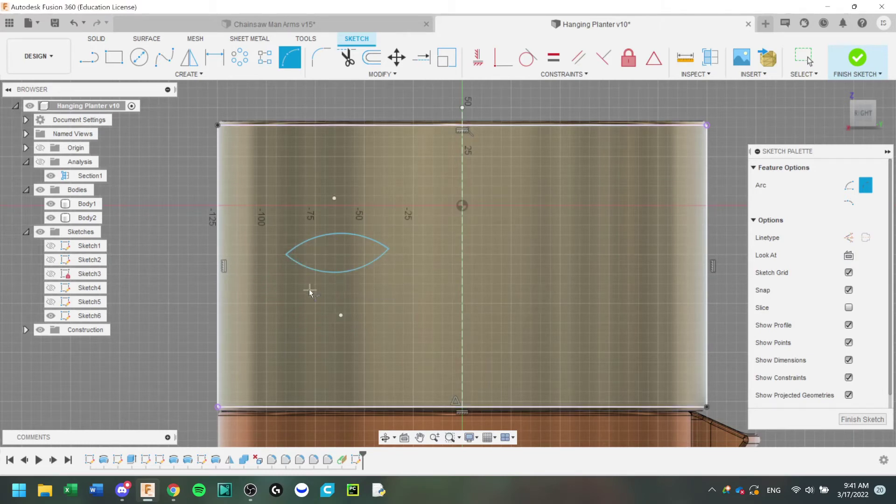
pyautogui.press('Escape')
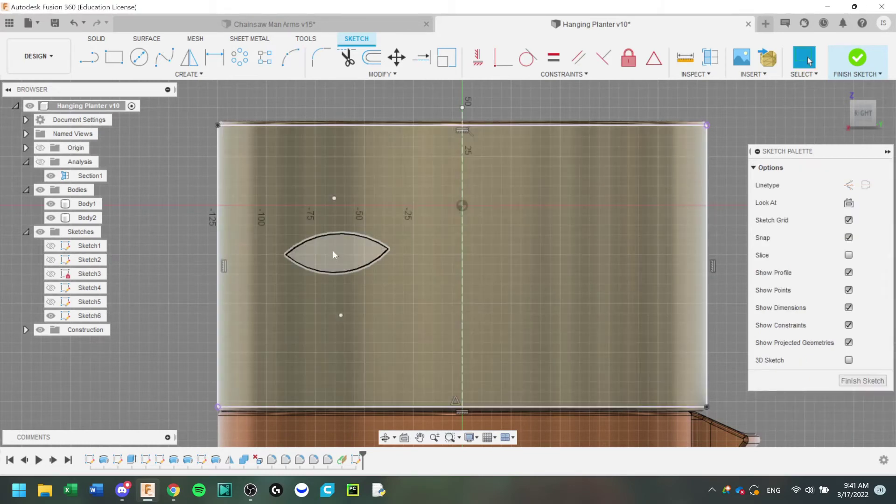
# Tilt and slim the leaf by moving its left tip down and inward.
pyautogui.moveTo(316, 237); pyautogui.dragTo(296, 284)
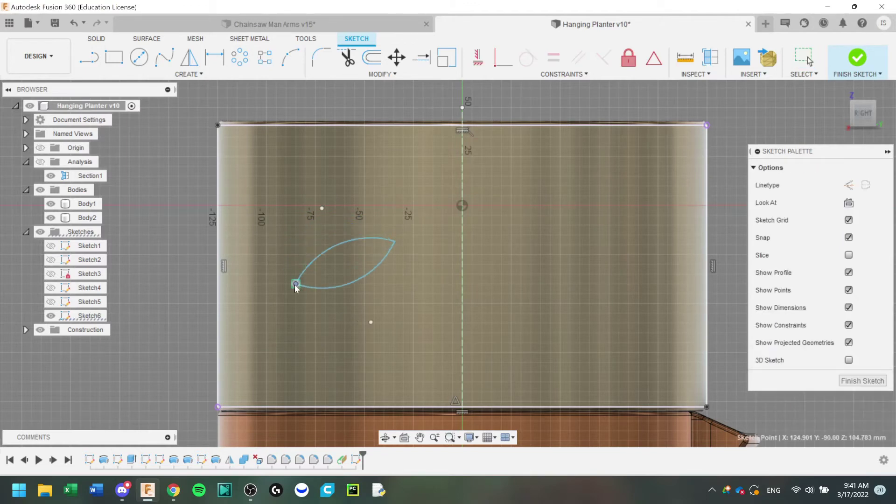
pyautogui.click(360, 252)
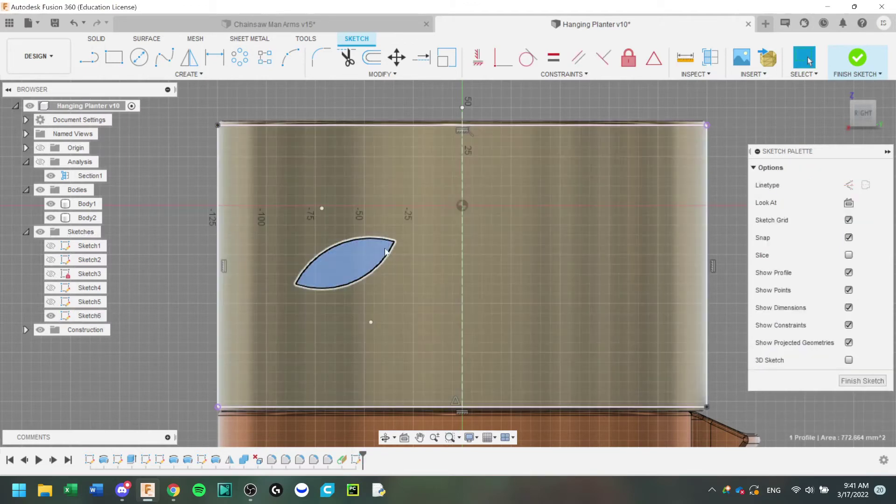
pyautogui.click(390, 263)
pyautogui.moveTo(299, 279); pyautogui.dragTo(302, 288)
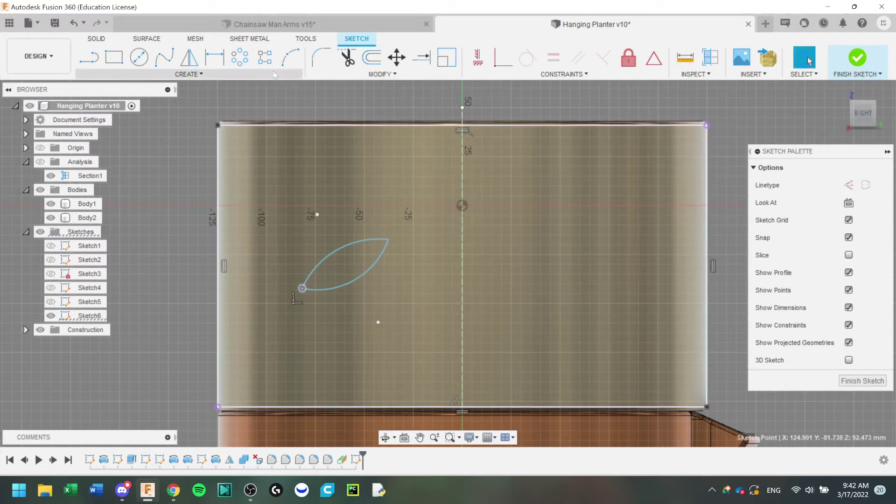
# Draw a wavy fit point spline from the rectangle's left edge, past the leaf's lower tip, to its right edge.
pyautogui.click(164, 57)
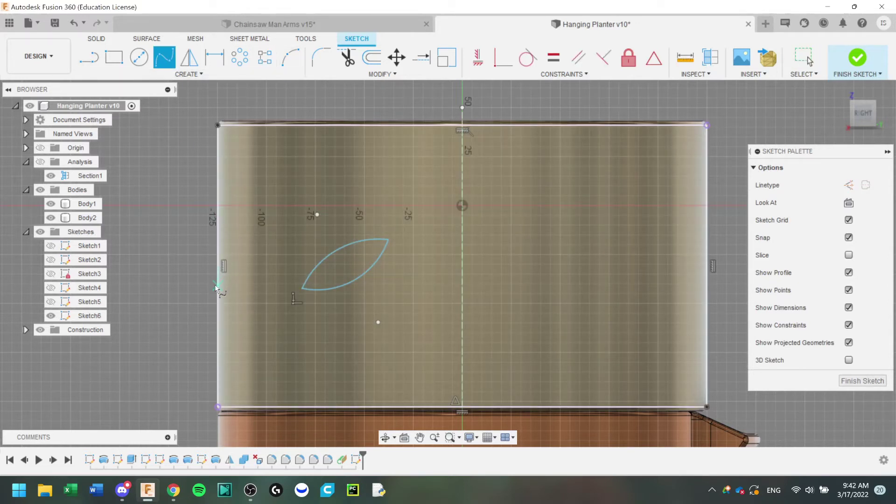
pyautogui.click(319, 298)
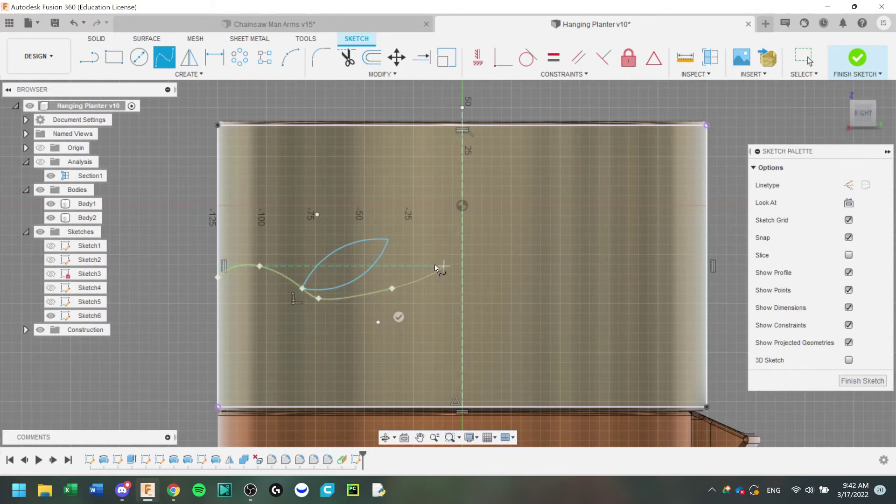
pyautogui.click(495, 258)
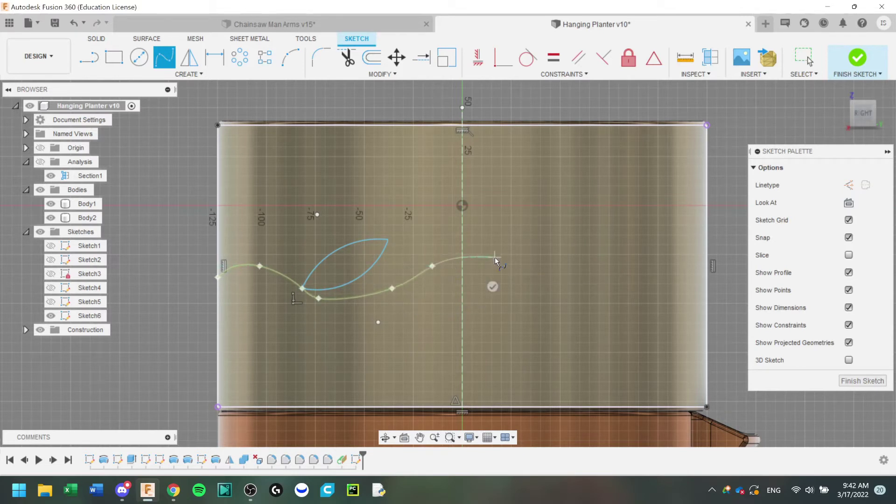
pyautogui.click(554, 289)
pyautogui.click(634, 289)
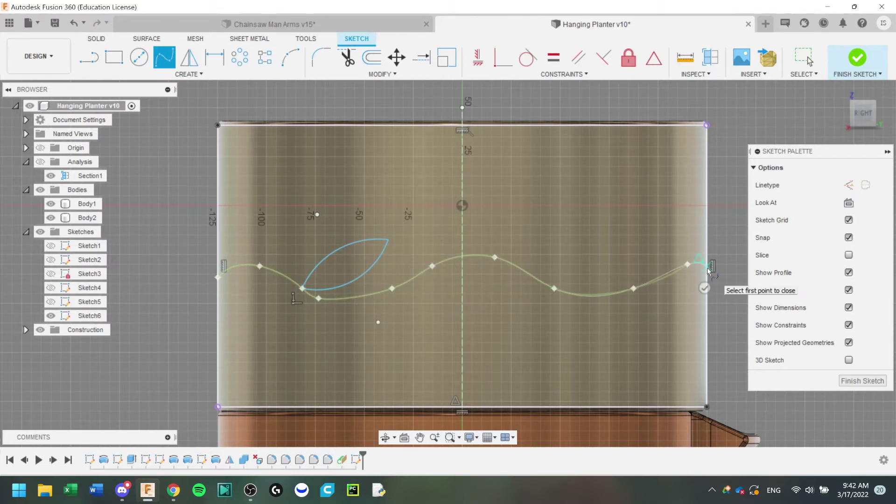
pyautogui.click(707, 268)
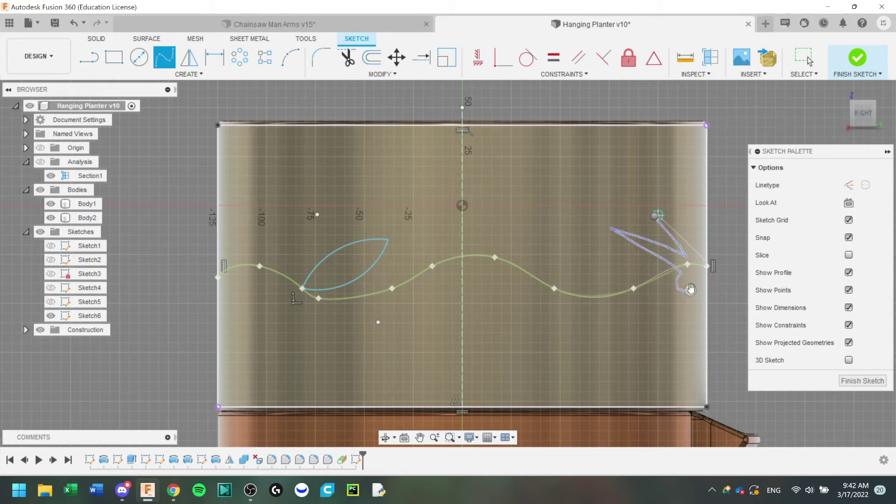
pyautogui.click(691, 290)
pyautogui.moveTo(589, 244)
pyautogui.mouseDown(button='middle')
pyautogui.moveTo(468, 229)
pyautogui.moveTo(514, 248)
pyautogui.mouseUp(button='middle')
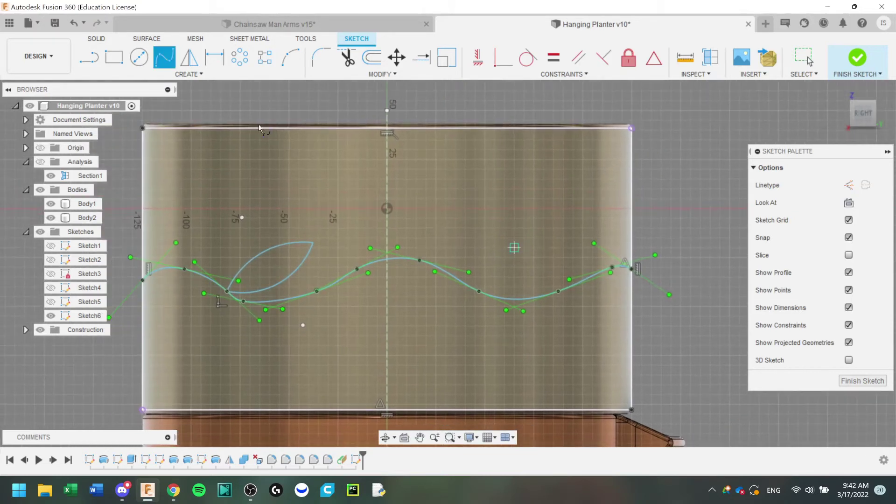
# Draw a horizontal construction line from the spline's left end across to the rectangle's right edge.
pyautogui.click(81, 57)
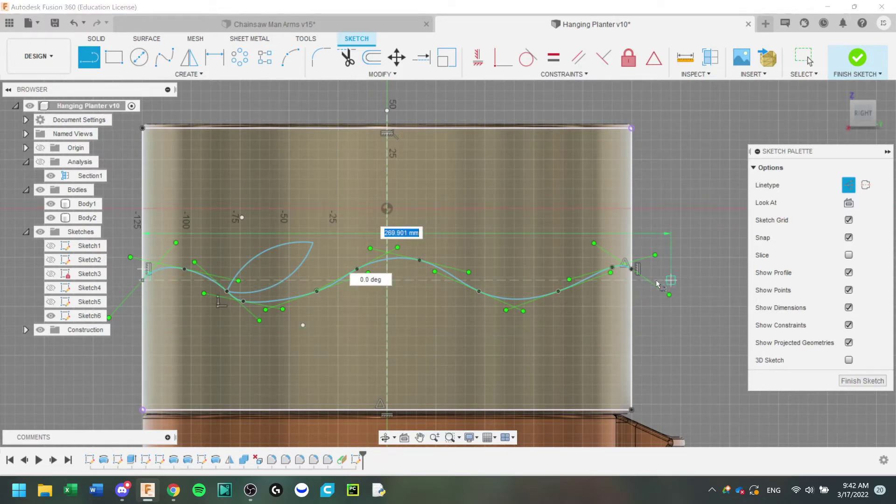
pyautogui.click(631, 281)
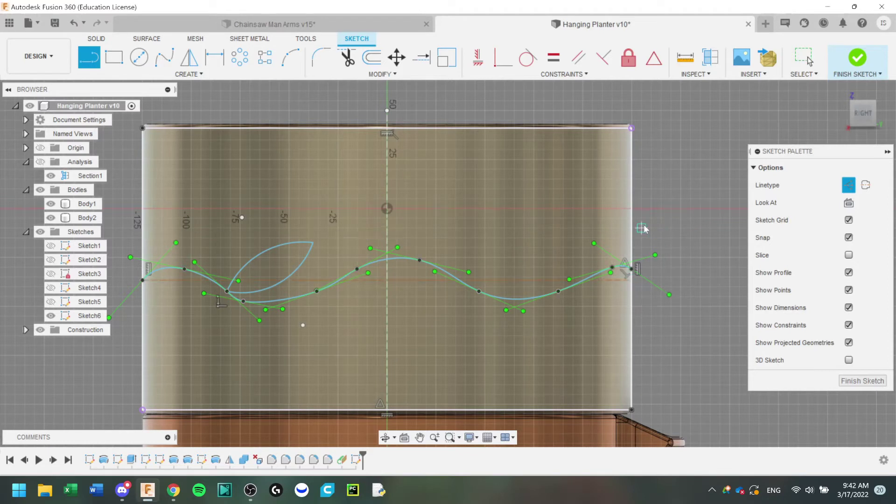
pyautogui.press('Escape')
# Reshape the spline by freeing its right end from the midpoint constraint, moving that end onto the horizontal construction line, and shifting fit points near both ends.
pyautogui.moveTo(612, 268); pyautogui.dragTo(573, 277)
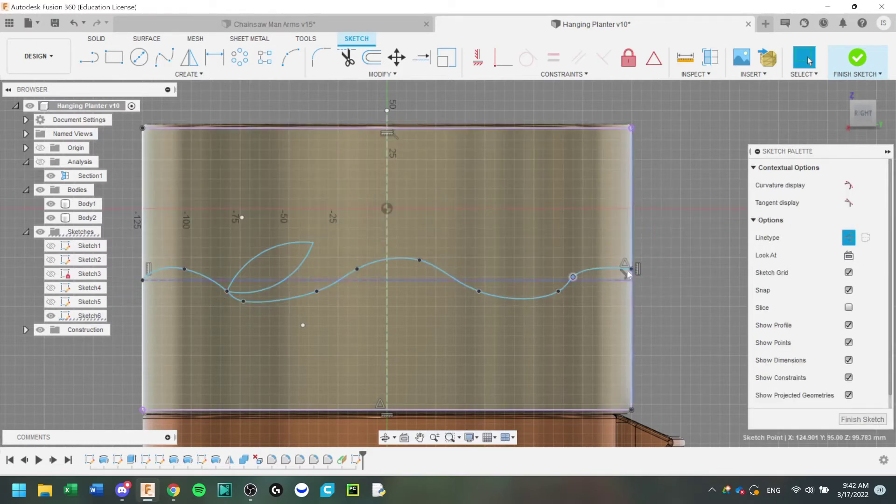
pyautogui.click(631, 269)
pyautogui.click(656, 258)
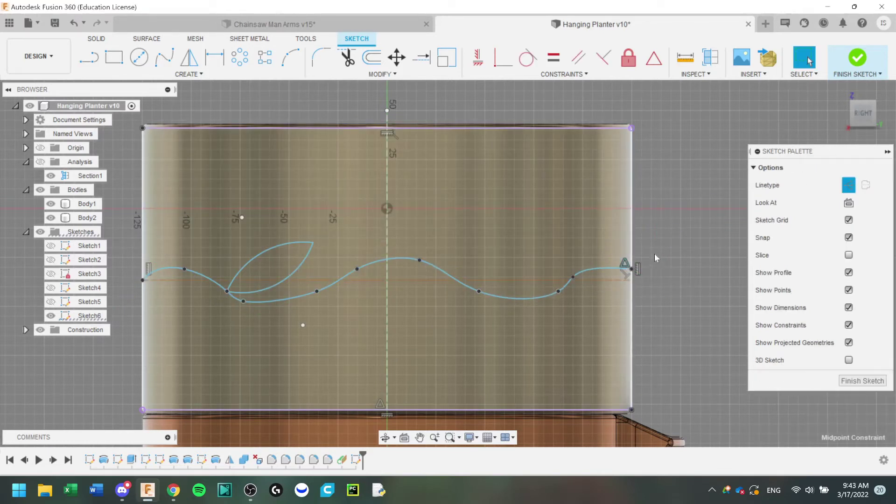
pyautogui.moveTo(631, 269); pyautogui.dragTo(628, 280)
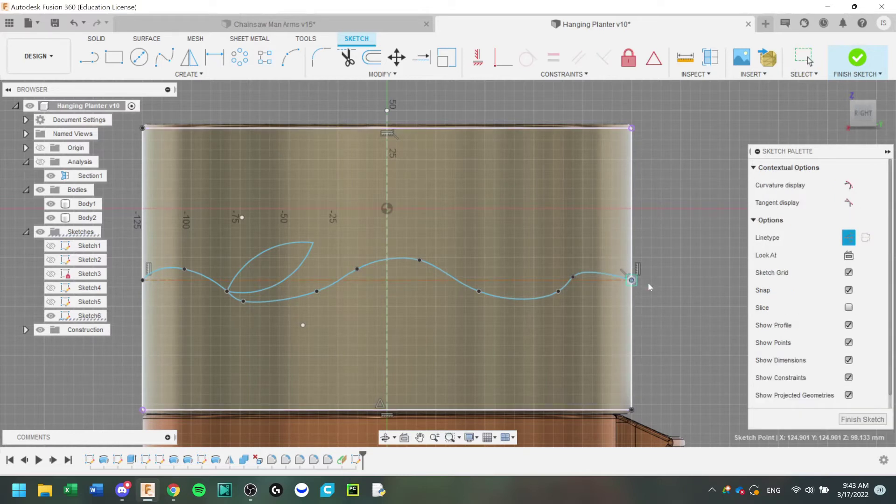
pyautogui.click(650, 287)
pyautogui.moveTo(559, 291); pyautogui.dragTo(530, 293)
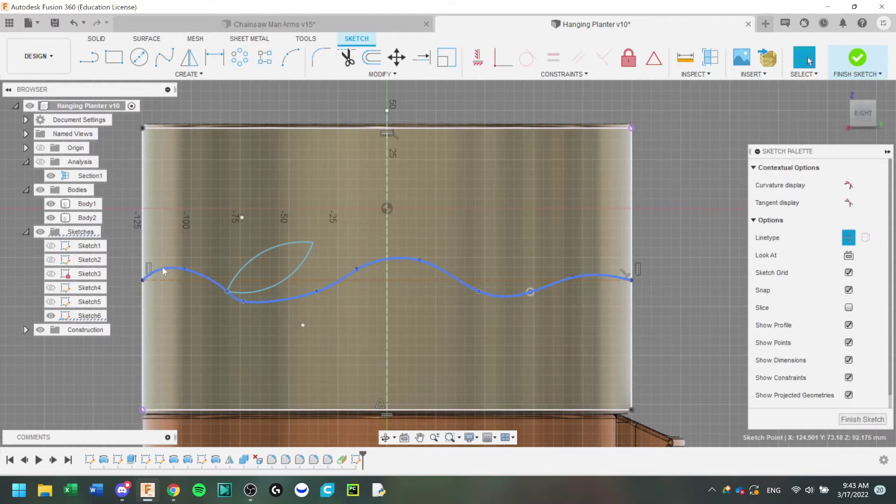
pyautogui.moveTo(184, 269); pyautogui.dragTo(182, 288)
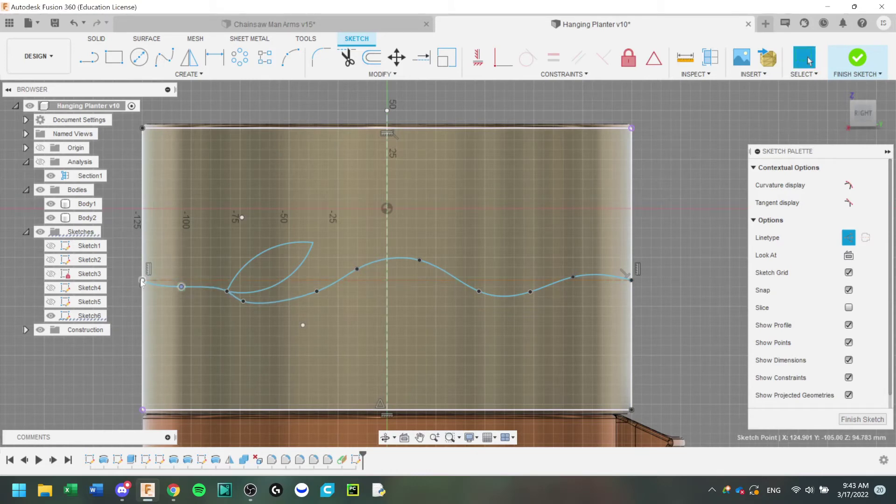
# Offset the wavy spline downward by about 4.3 mm to form a vine stem.
pyautogui.press('o')
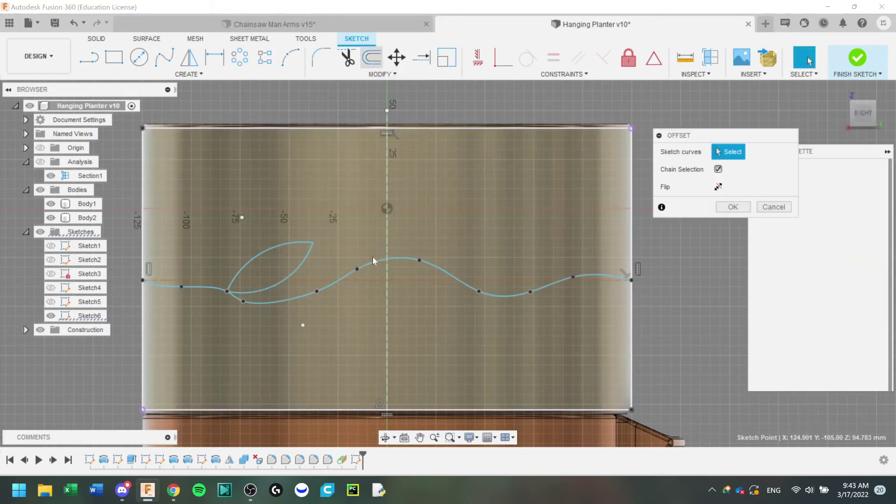
pyautogui.click(373, 260)
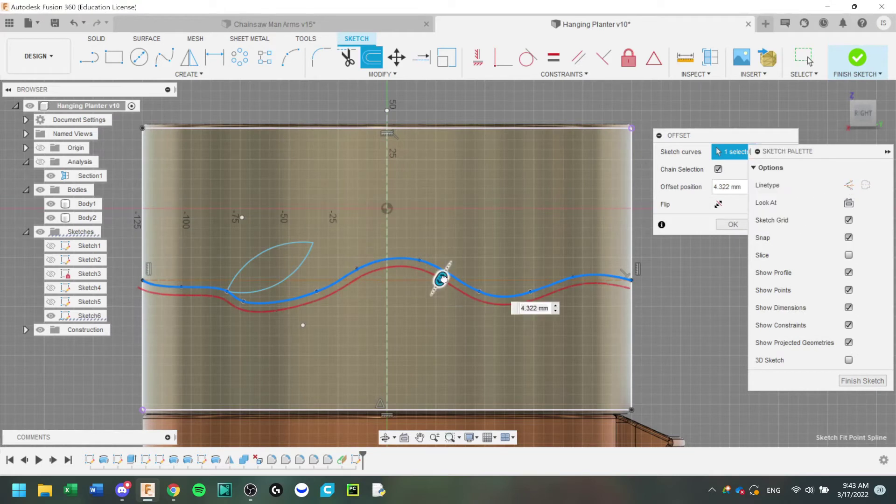
pyautogui.press('Return')
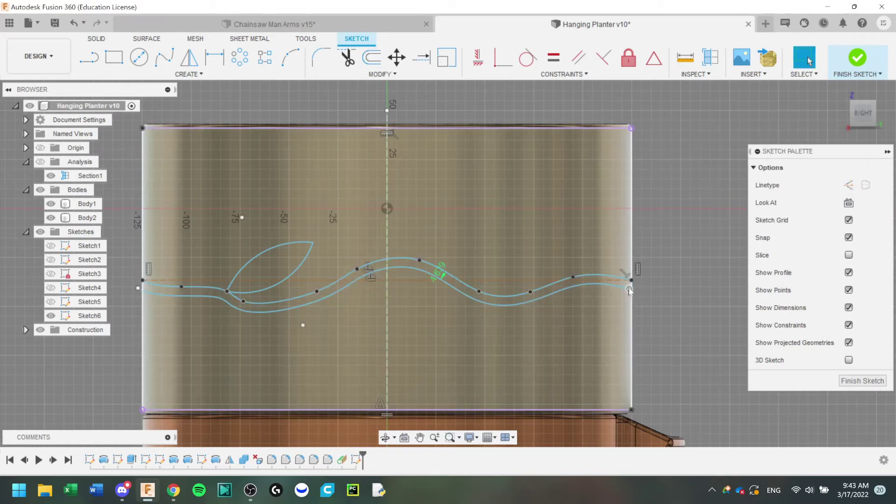
# Extend the offset curve to the rectangle's right edge and trim its overhang past the left edge.
pyautogui.moveTo(629, 290); pyautogui.dragTo(632, 282)
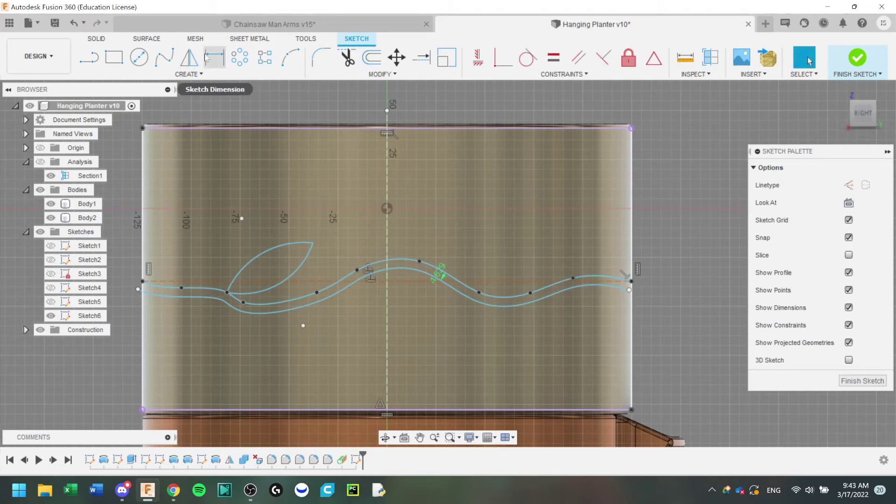
pyautogui.click(421, 57)
pyautogui.click(614, 292)
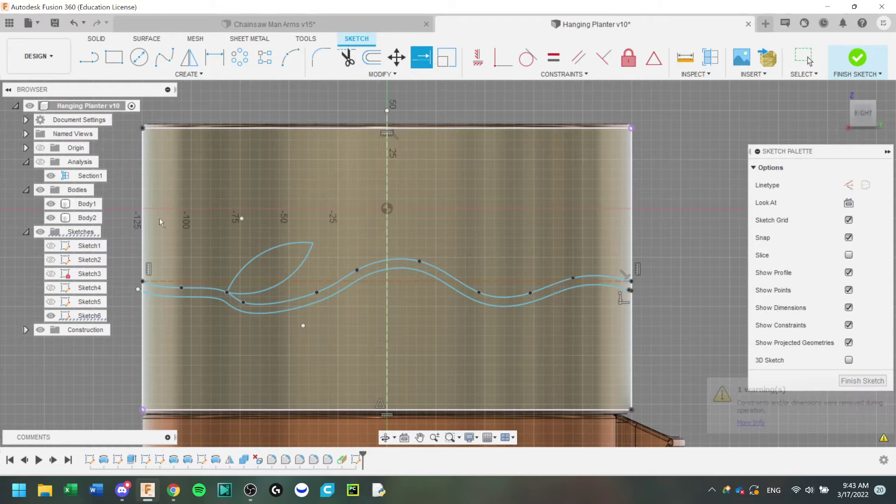
pyautogui.click(349, 58)
pyautogui.click(139, 290)
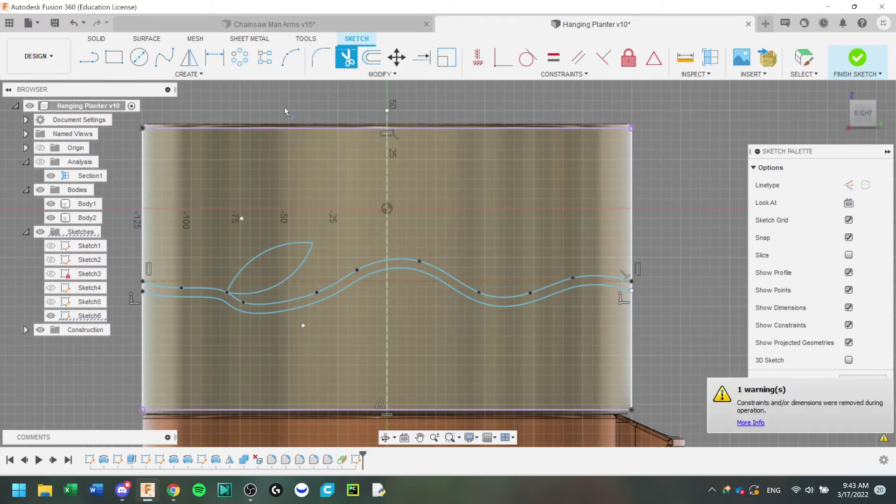
pyautogui.press('h')
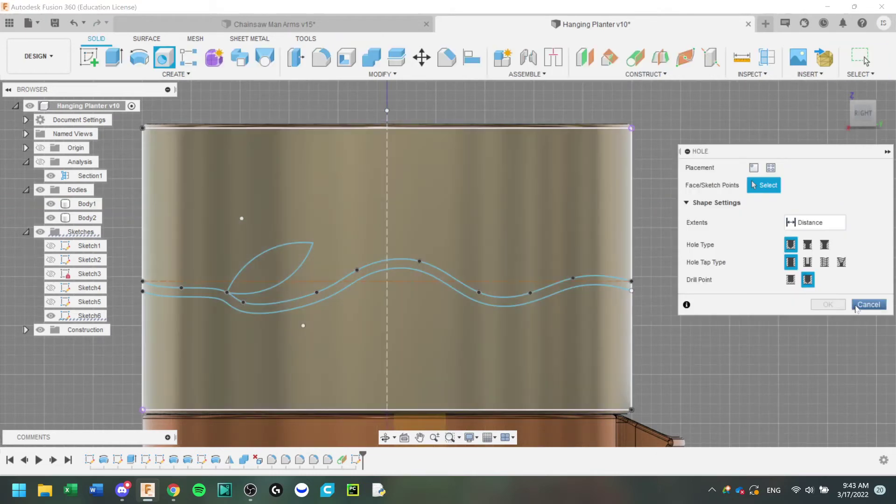
pyautogui.click(868, 304)
pyautogui.hotkey('ctrl', 'z')
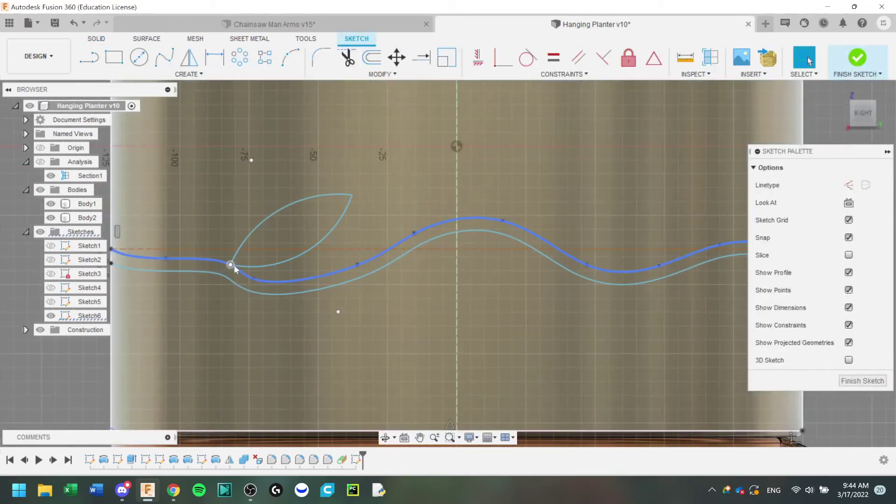
# Adjust the position of the point where the leaf's base meets the upper vine curve.
pyautogui.click(236, 266)
pyautogui.click(242, 267)
pyautogui.moveTo(230, 265)
pyautogui.mouseDown()
pyautogui.moveTo(236, 271)
pyautogui.moveTo(228, 264)
pyautogui.mouseUp()
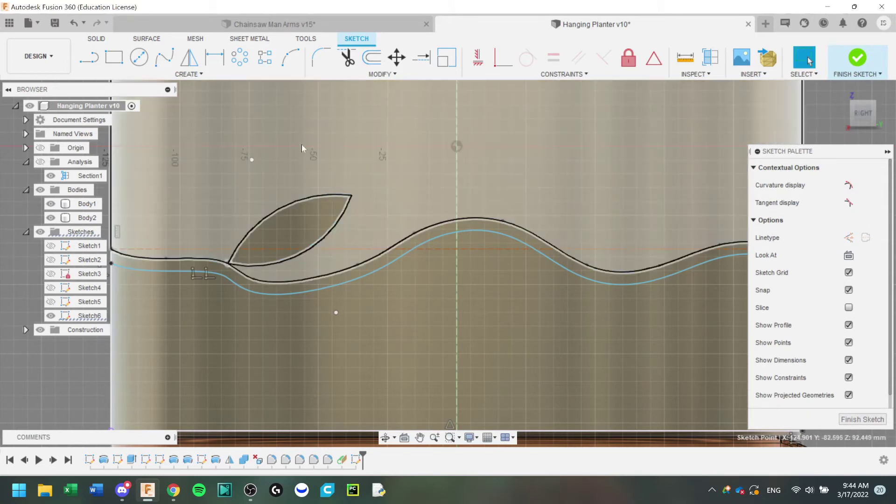
# Sketch a second leaf about 34 mm long from two three-point arcs, sharing the first leaf's base and leaning up to the left.
pyautogui.click(290, 57)
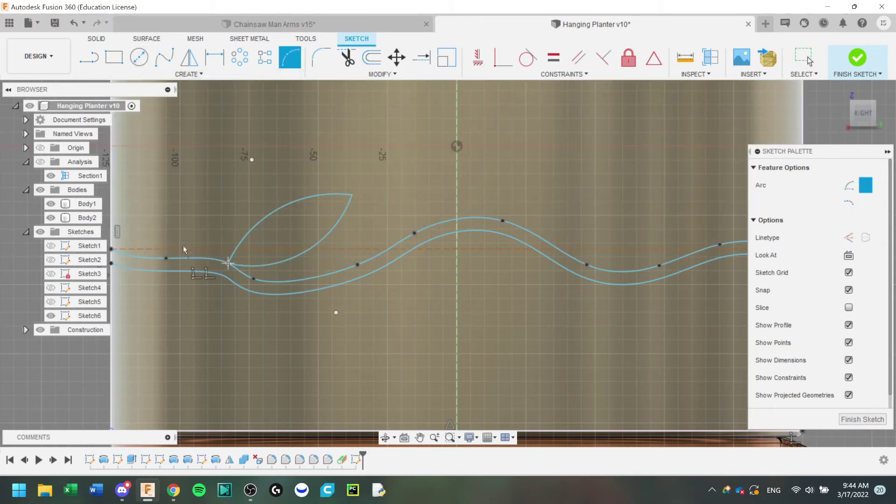
pyautogui.click(228, 263)
pyautogui.click(166, 188)
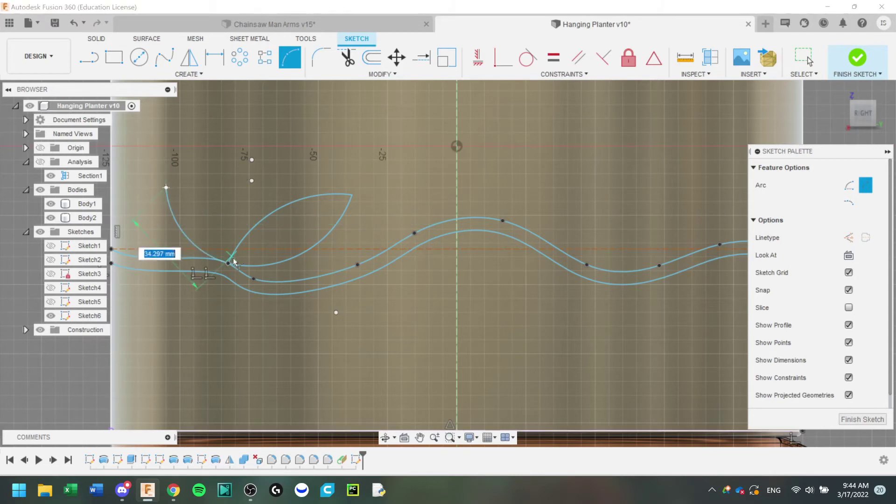
pyautogui.click(216, 218)
# Sketch an arc-sided leaf about 47 mm long hanging down to the right from the vine's lower curve, left of the centre line.
pyautogui.moveTo(350, 235); pyautogui.dragTo(331, 202, button='middle')
pyautogui.click(356, 238)
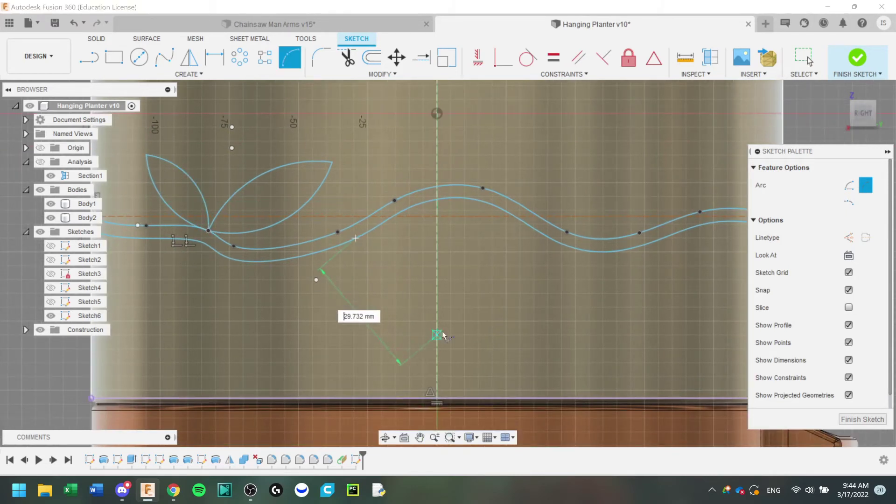
pyautogui.click(389, 300)
pyautogui.click(355, 238)
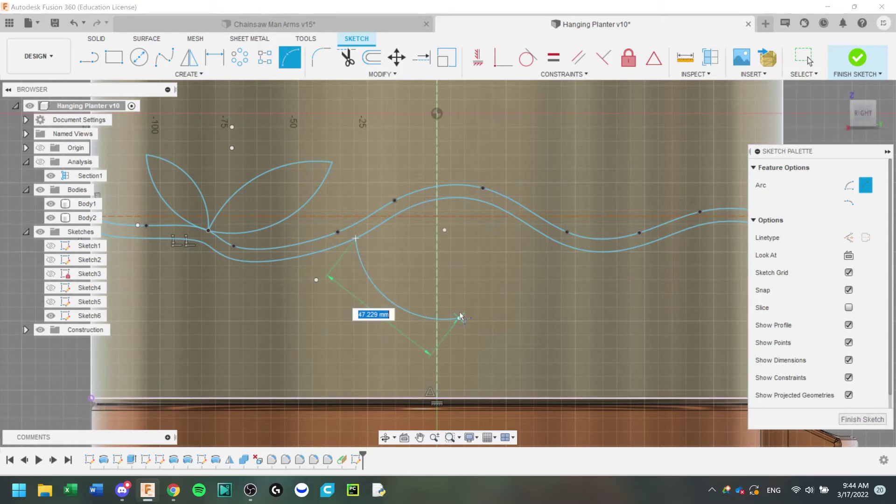
pyautogui.click(459, 318)
pyautogui.click(428, 269)
# Sketch a pair of arc-sided leaves fanning upward from a shared base point on the upper curve at the vine's central crest.
pyautogui.moveTo(477, 224); pyautogui.dragTo(374, 269, button='middle')
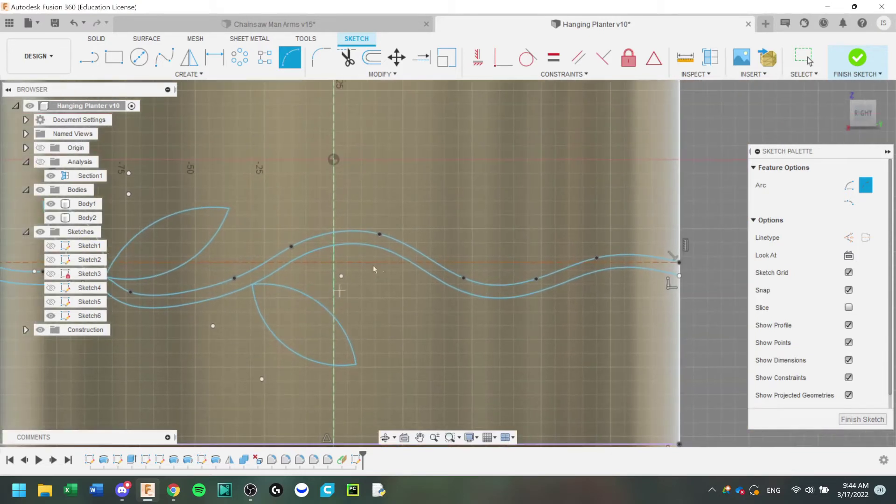
pyautogui.click(393, 155)
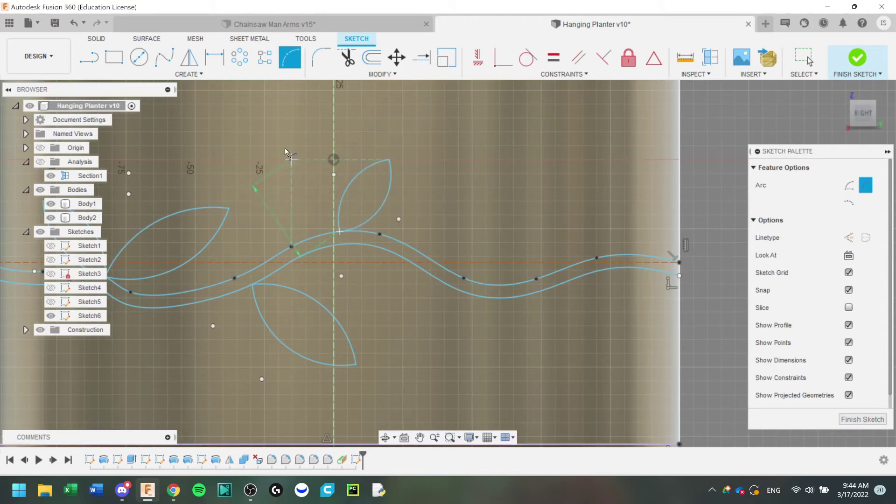
pyautogui.click(311, 173)
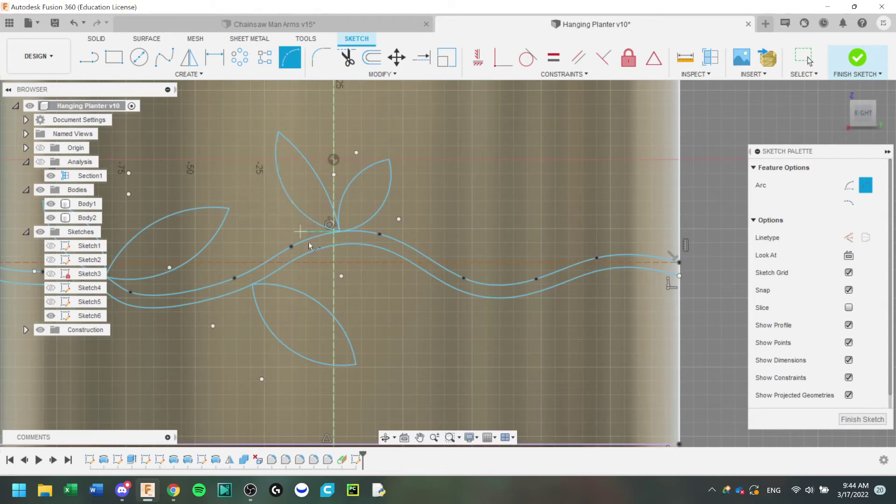
# Sketch a pair of leaves above the vine near its right end, plus a smaller leaf sharing the base of the hanging one.
pyautogui.scroll(-3, 309, 246)
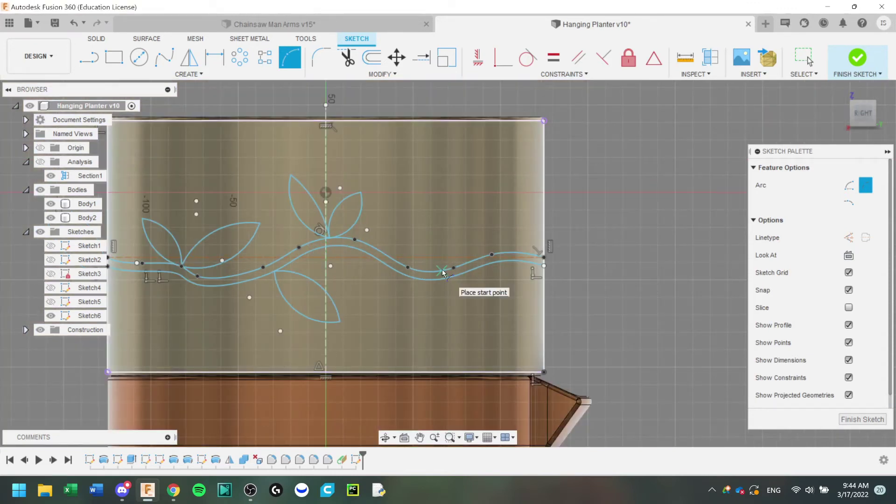
pyautogui.click(524, 209)
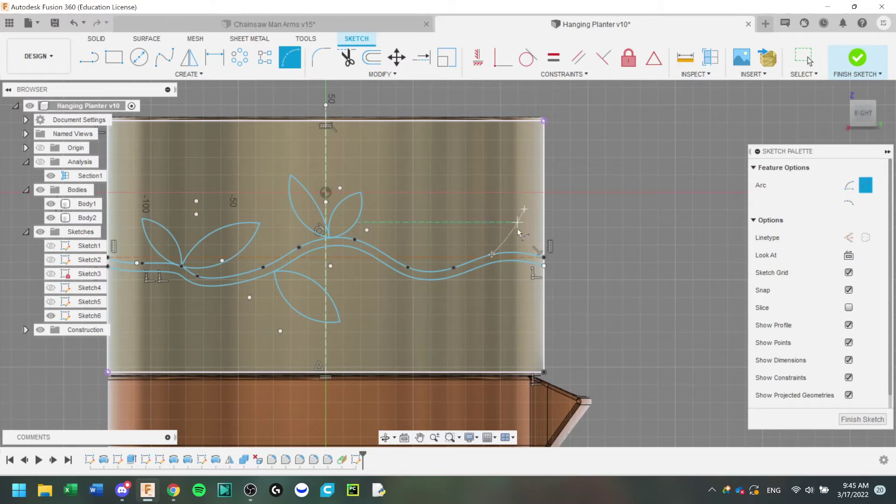
pyautogui.click(491, 254)
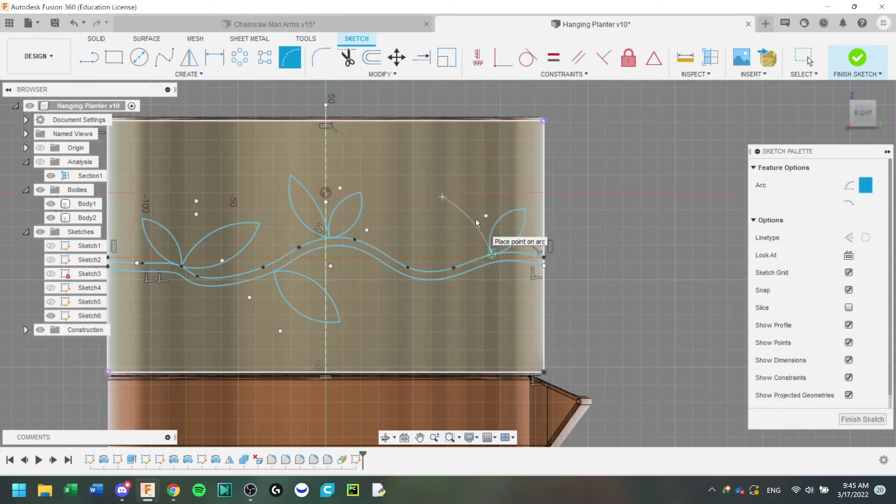
pyautogui.click(491, 267)
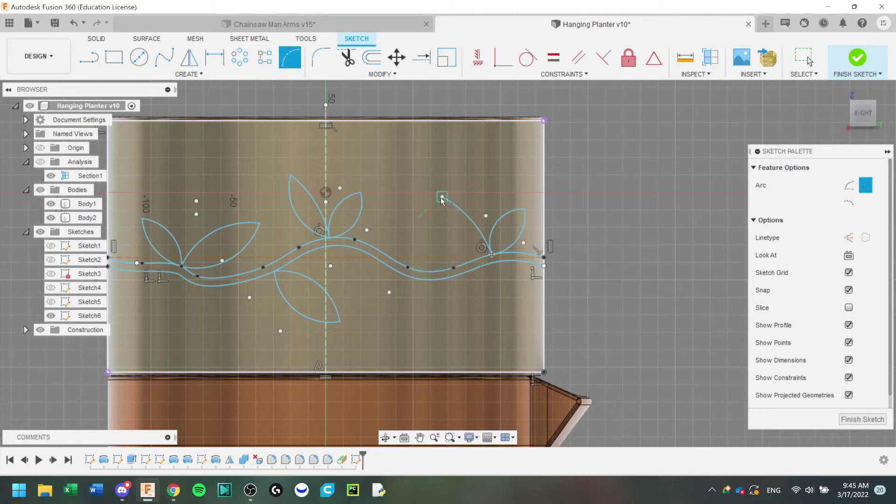
pyautogui.click(448, 229)
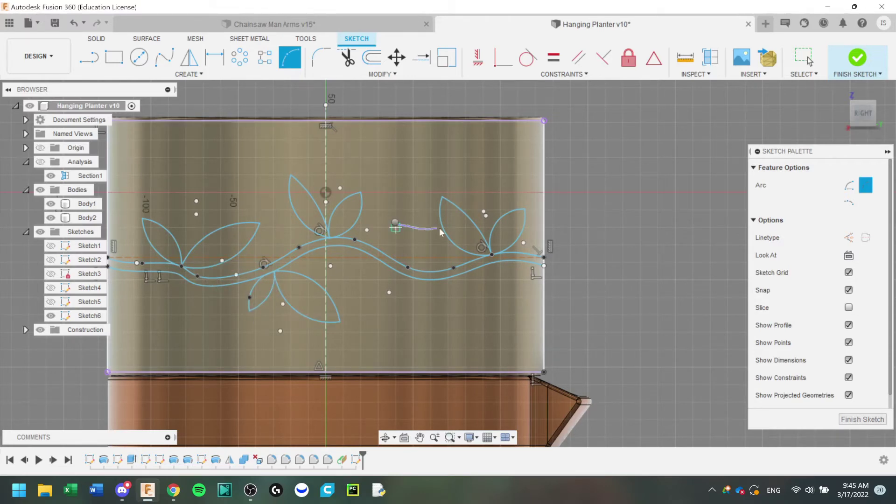
pyautogui.press('Escape')
# Lower the tips of the left-hand leaves in the right and central pairs to shorten and tilt them.
pyautogui.scroll(3, 465, 217)
pyautogui.moveTo(432, 197)
pyautogui.mouseDown()
pyautogui.moveTo(422, 194)
pyautogui.moveTo(432, 207)
pyautogui.moveTo(467, 211)
pyautogui.mouseUp()
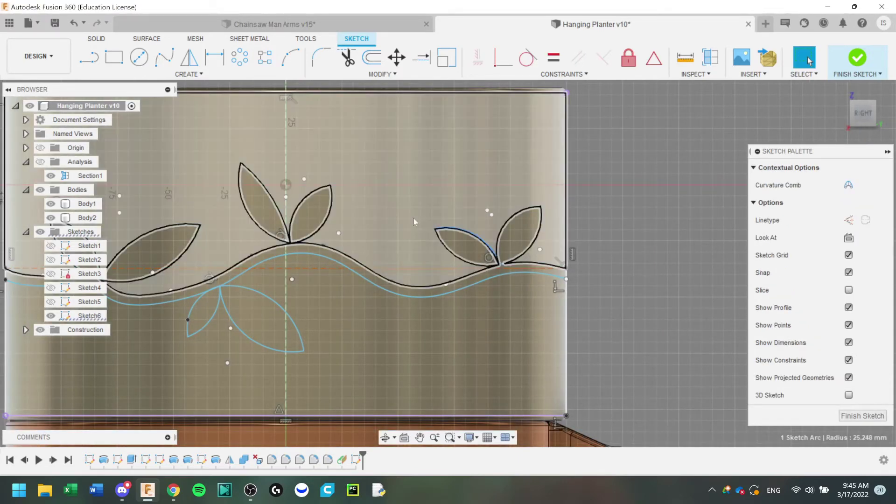
pyautogui.moveTo(241, 164); pyautogui.dragTo(236, 185)
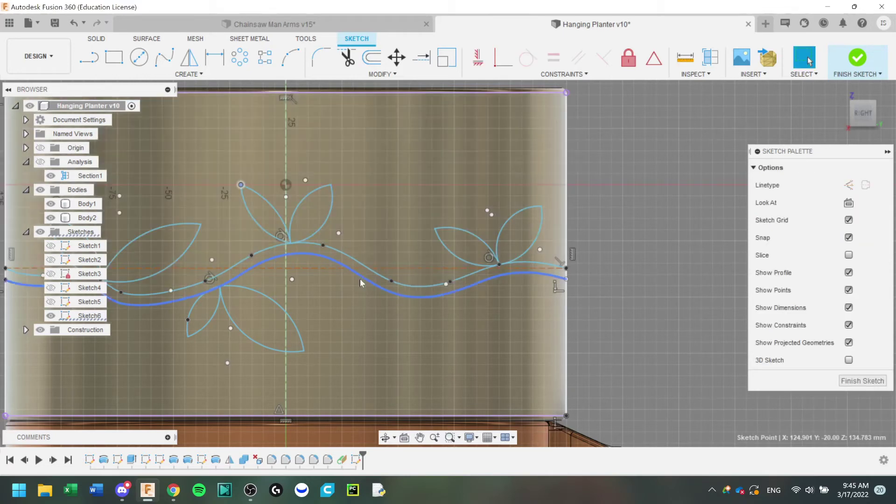
# Finish the vine sketch and save the design.
pyautogui.moveTo(359, 282); pyautogui.dragTo(445, 276, button='middle')
pyautogui.scroll(1, 444, 276)
pyautogui.scroll(-2, 444, 276)
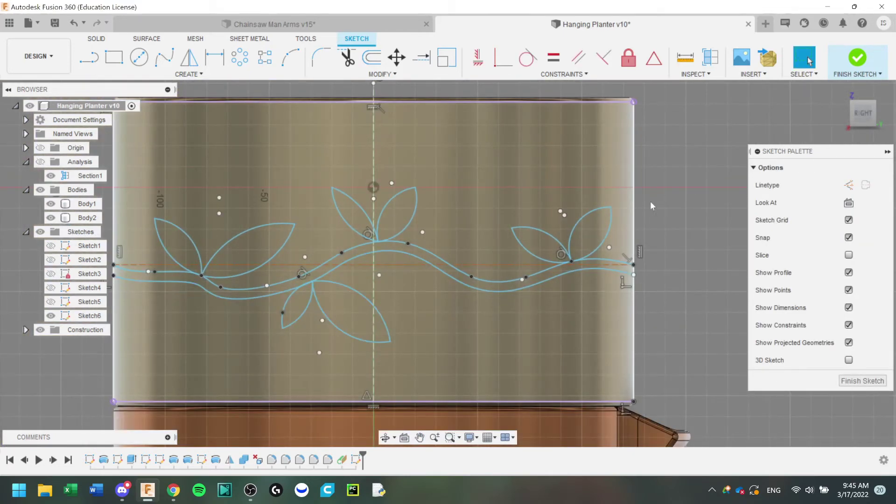
pyautogui.moveTo(649, 202); pyautogui.dragTo(658, 204, button='middle')
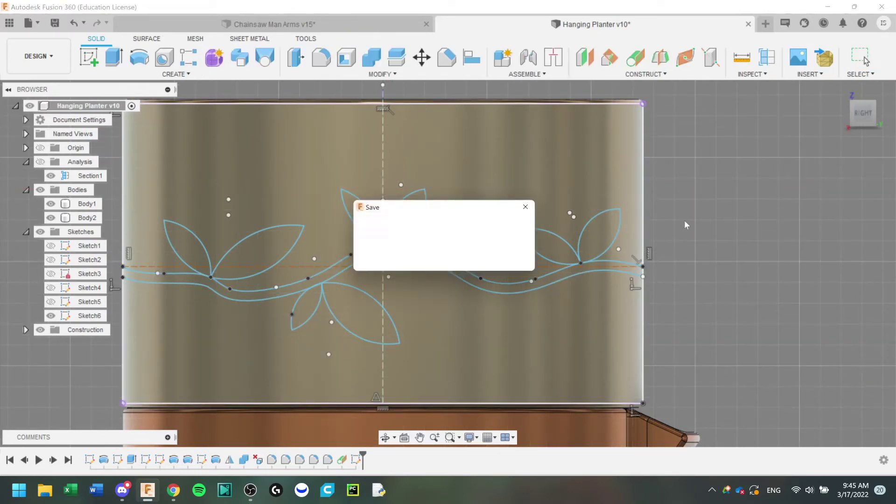
pyautogui.press('Return')
# Start an Emboss with the vine stem and all eight leaves as its sketch profiles.
pyautogui.click(176, 74)
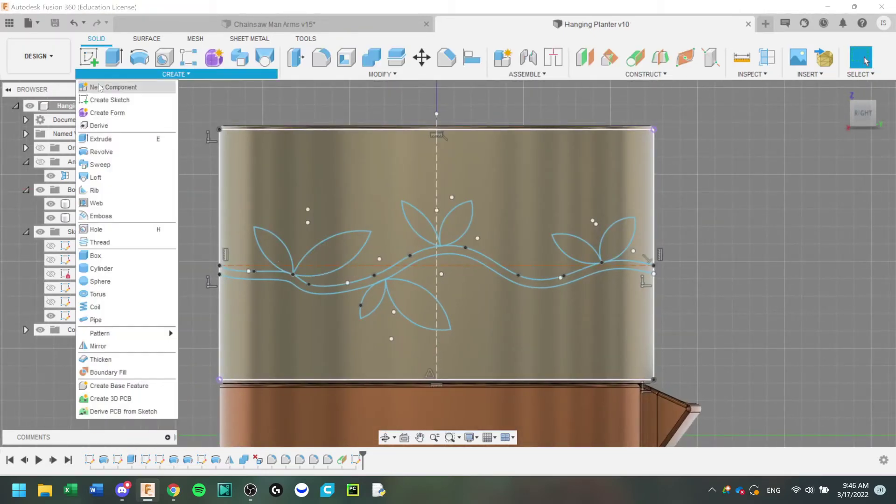
pyautogui.click(101, 215)
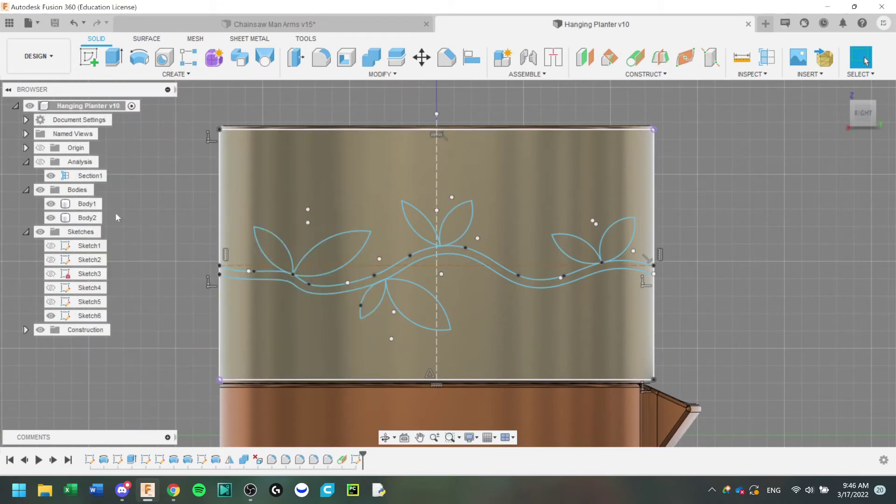
pyautogui.click(276, 280)
pyautogui.click(273, 248)
pyautogui.click(333, 250)
pyautogui.click(371, 301)
pyautogui.click(415, 303)
pyautogui.click(421, 226)
pyautogui.click(455, 220)
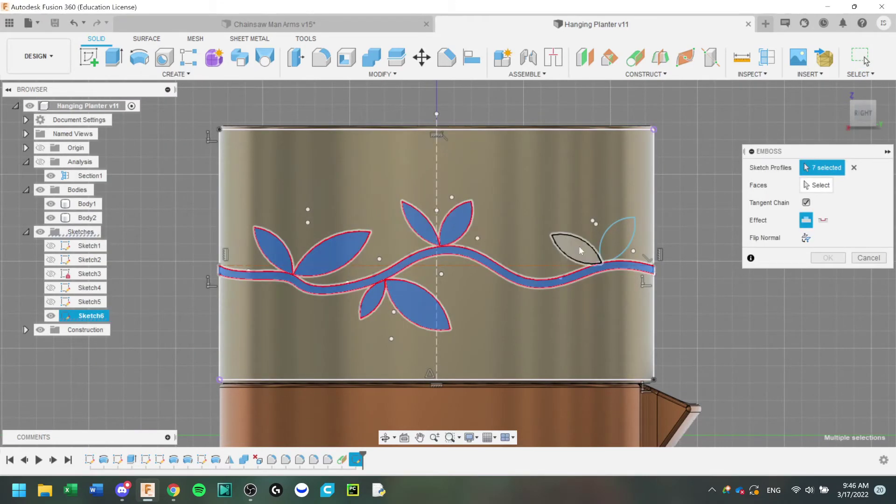
pyautogui.click(574, 245)
pyautogui.click(618, 236)
# Try embossing onto the upper pot's outer wall with Tangent Chain on, reselecting the face and toggling the flipped normal.
pyautogui.click(817, 185)
pyautogui.click(640, 153)
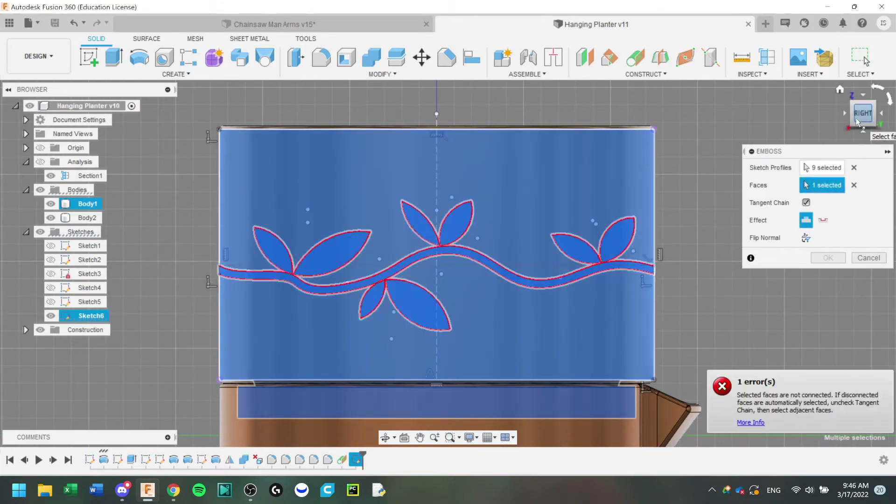
pyautogui.moveTo(869, 116); pyautogui.dragTo(857, 123)
pyautogui.click(853, 185)
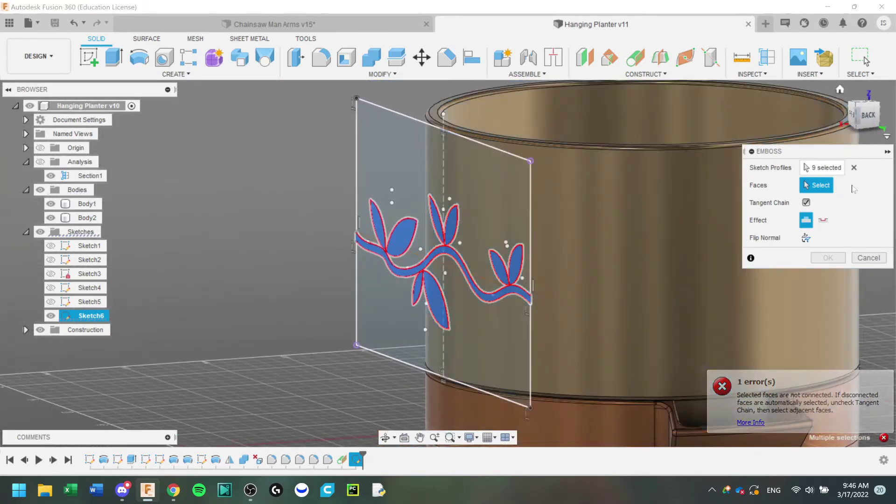
pyautogui.click(620, 207)
pyautogui.click(823, 221)
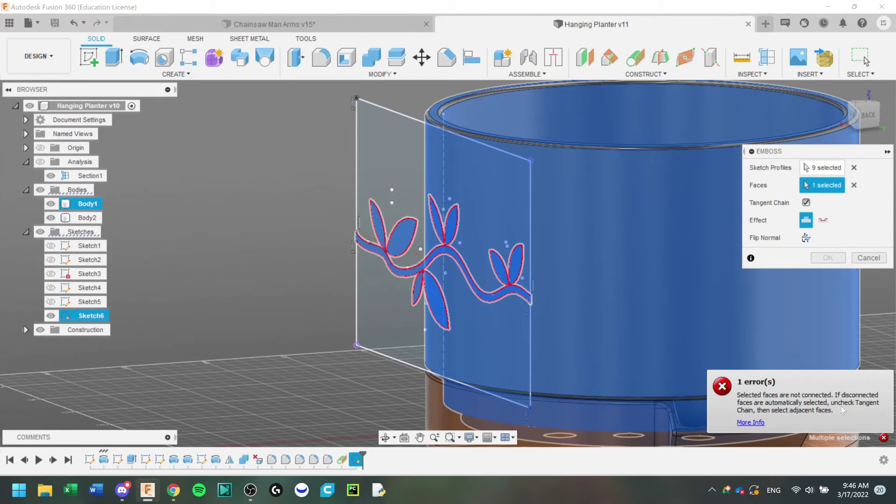
pyautogui.click(853, 185)
pyautogui.moveTo(607, 303); pyautogui.dragTo(439, 303, button='middle')
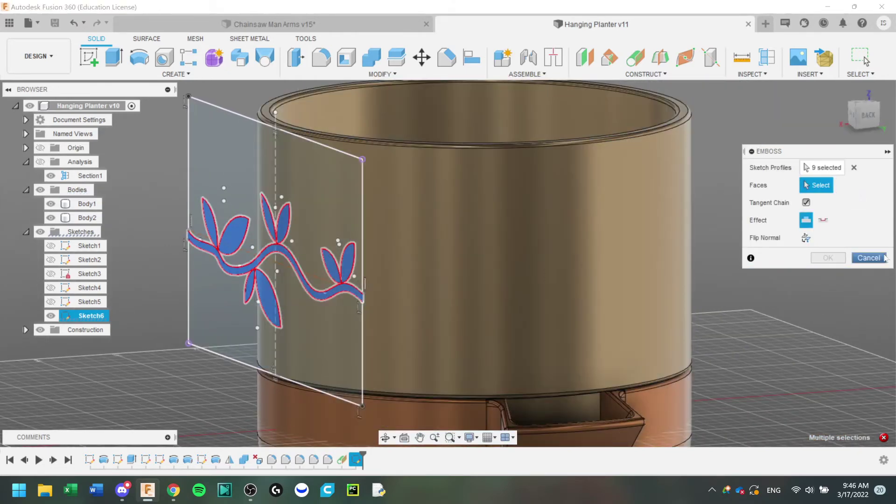
pyautogui.click(807, 238)
pyautogui.click(806, 238)
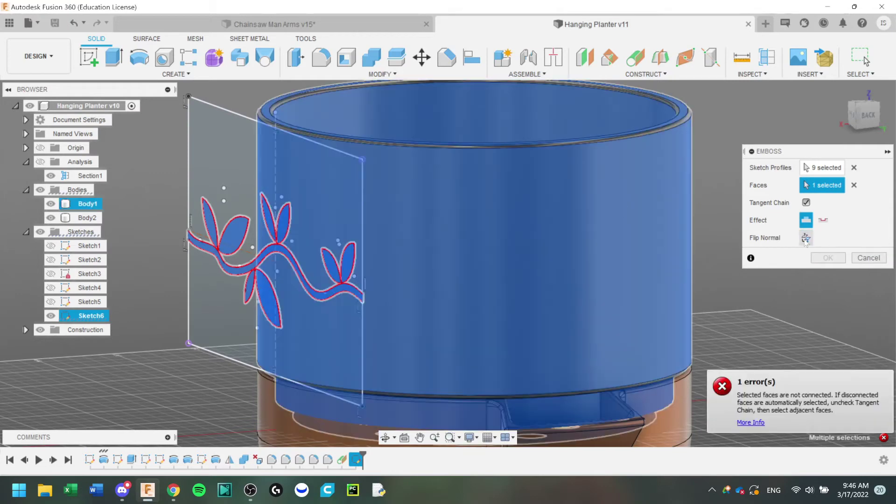
# Turn off Tangent Chain, select only the upper pot's outer wall as the face, and set the emboss depth to 40 mm.
pyautogui.click(855, 186)
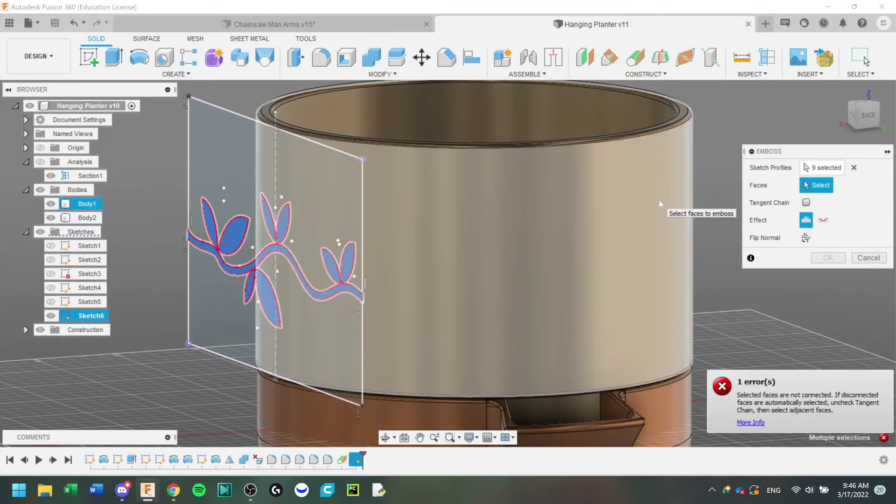
pyautogui.click(659, 201)
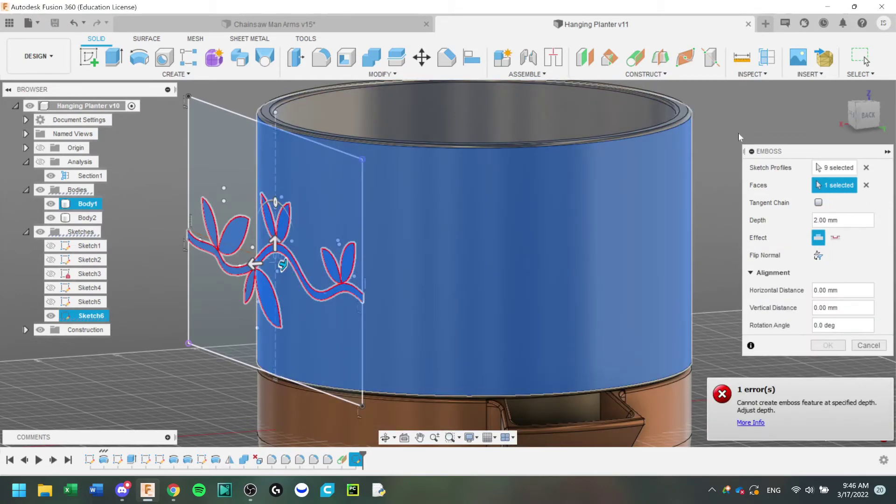
pyautogui.moveTo(560, 280); pyautogui.dragTo(628, 283, button='middle')
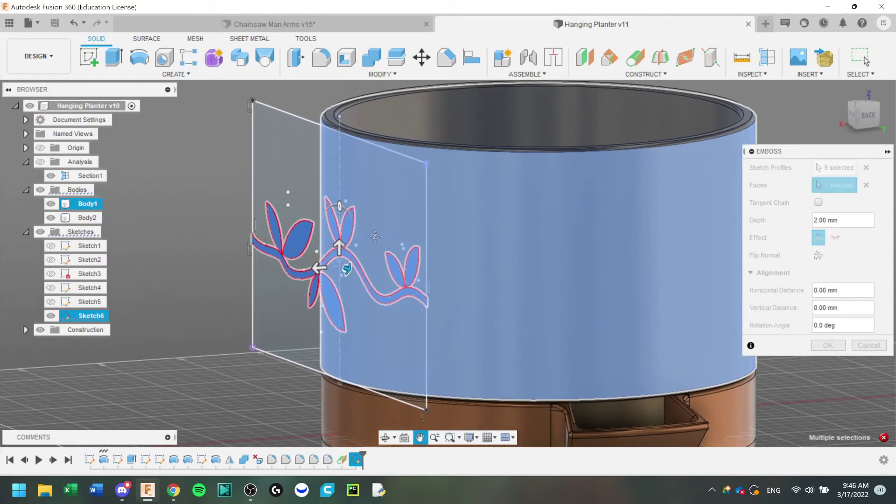
pyautogui.moveTo(322, 266); pyautogui.dragTo(261, 270)
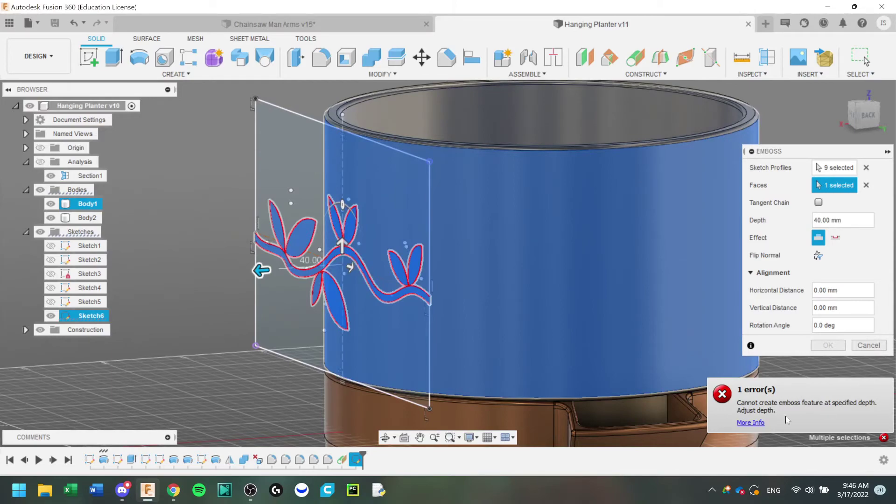
# Reselect the outer wall and try the emboss with just the left leaf of the central pair as its profile.
pyautogui.click(864, 103)
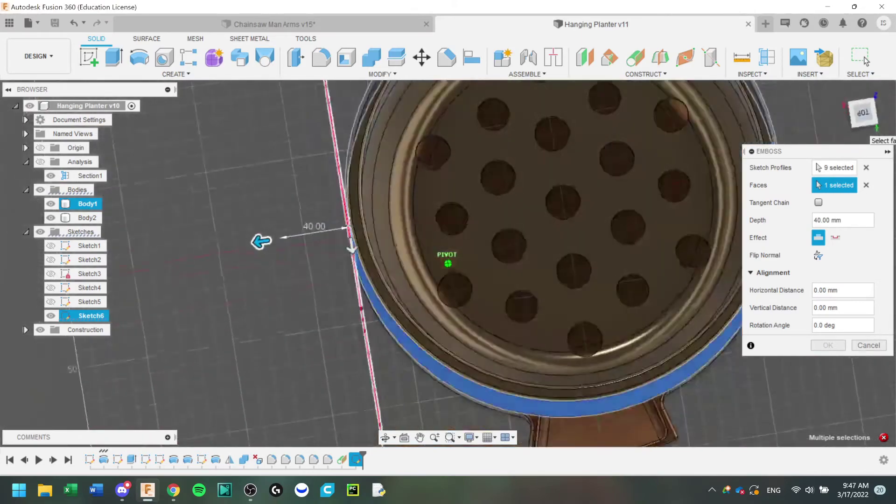
pyautogui.click(862, 122)
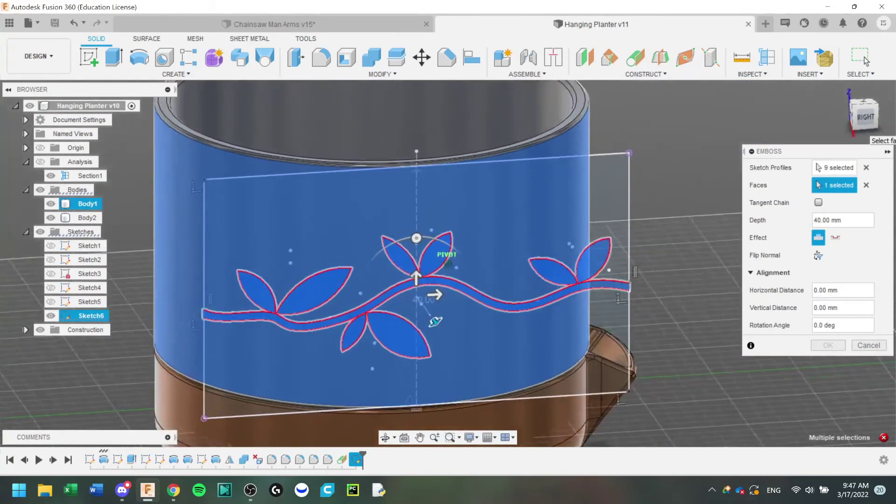
pyautogui.click(866, 185)
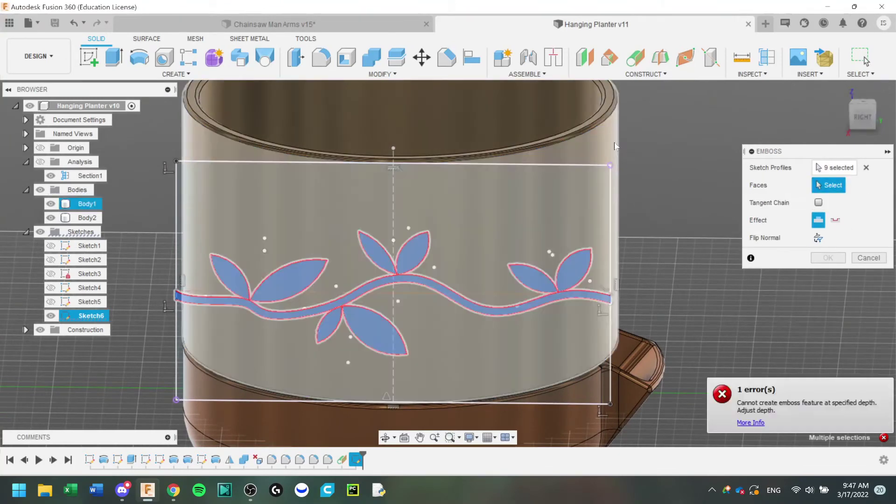
pyautogui.click(614, 146)
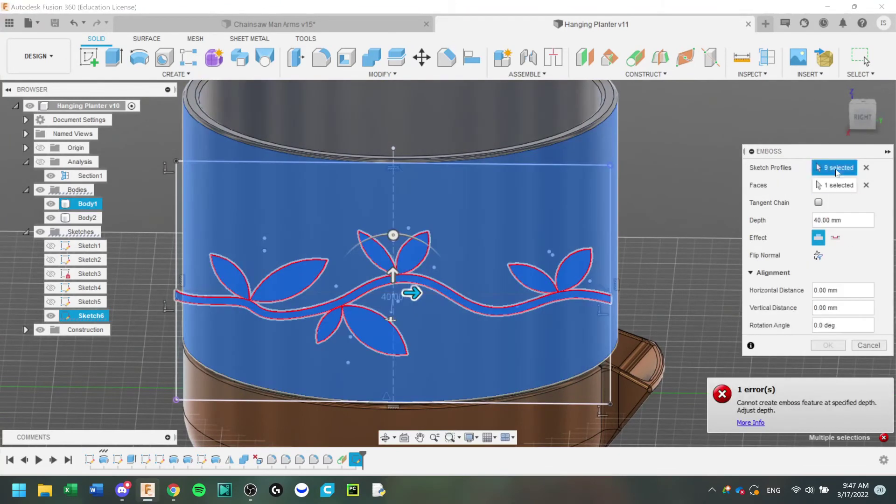
pyautogui.click(357, 327)
pyautogui.click(373, 252)
pyautogui.click(370, 253)
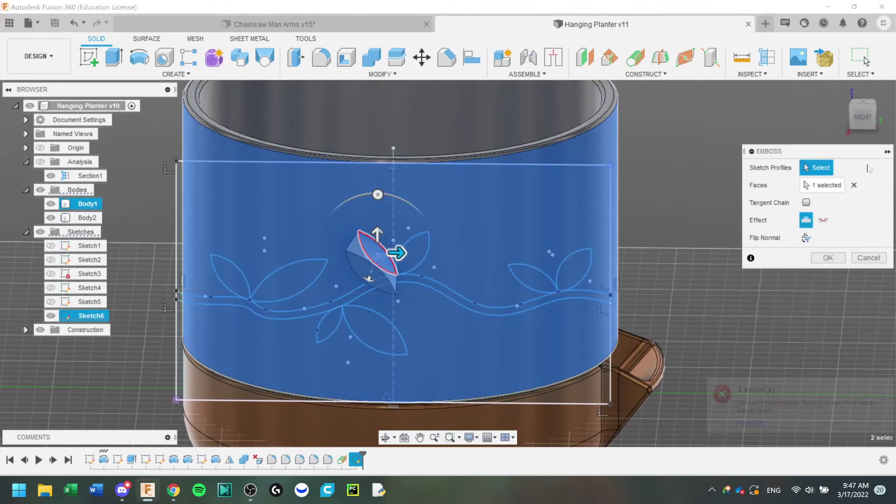
# Use the eight leaves without the vine stem as the emboss profiles and select the upper pot's outer wall as the face.
pyautogui.click(375, 330)
pyautogui.click(329, 323)
pyautogui.click(284, 292)
pyautogui.click(229, 276)
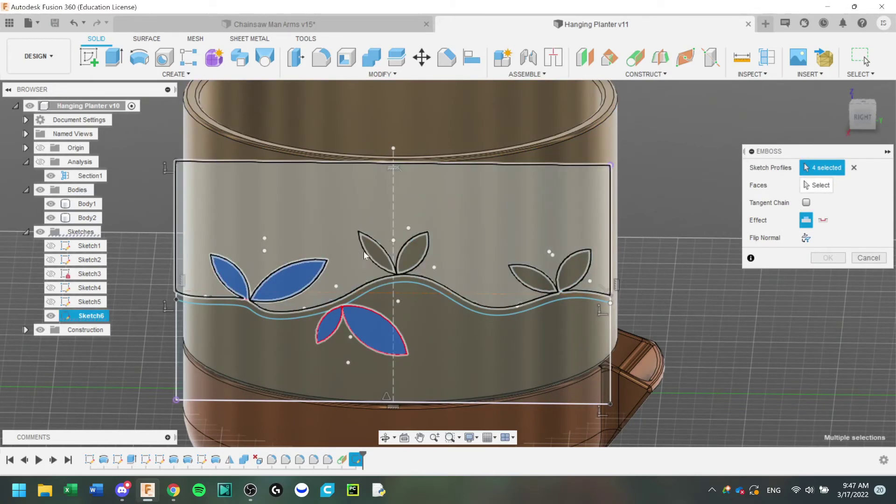
pyautogui.click(376, 249)
pyautogui.click(413, 250)
pyautogui.click(530, 277)
pyautogui.click(574, 269)
pyautogui.click(299, 100)
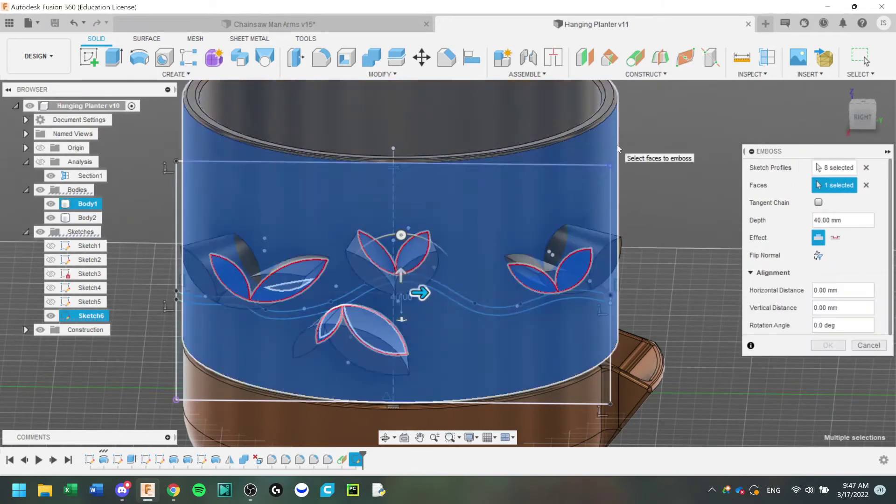
# Set the emboss depth of the eight leaves to 2 mm, apply the emboss to the upper pot's outer wall, and save the design.
pyautogui.moveTo(862, 116); pyautogui.dragTo(880, 136)
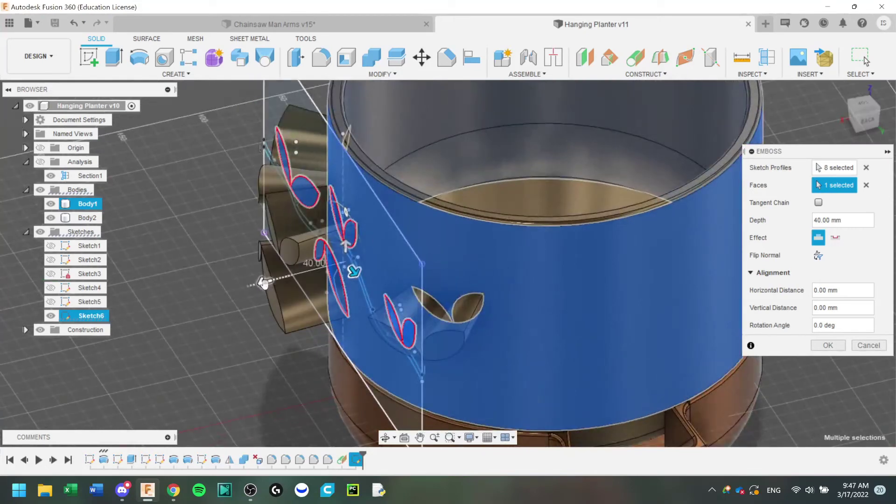
pyautogui.moveTo(350, 260); pyautogui.dragTo(370, 266)
pyautogui.scroll(-3, 315, 262)
pyautogui.scroll(8, 316, 284)
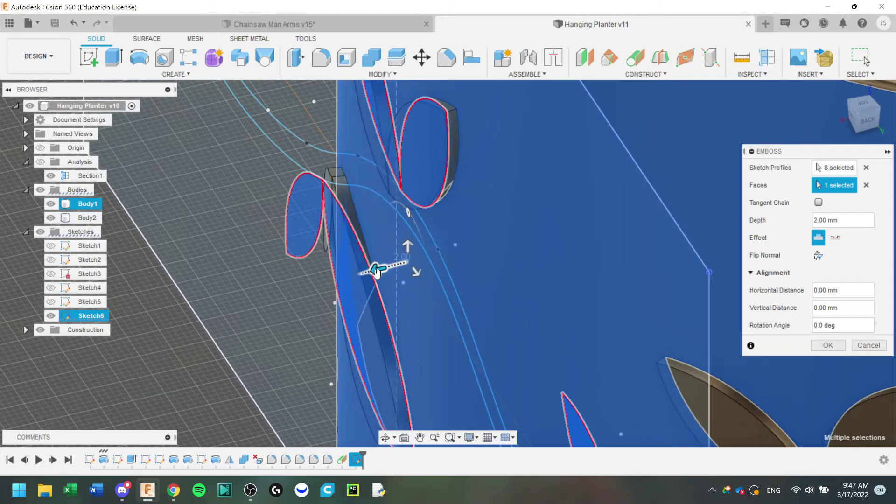
pyautogui.scroll(-8, 370, 266)
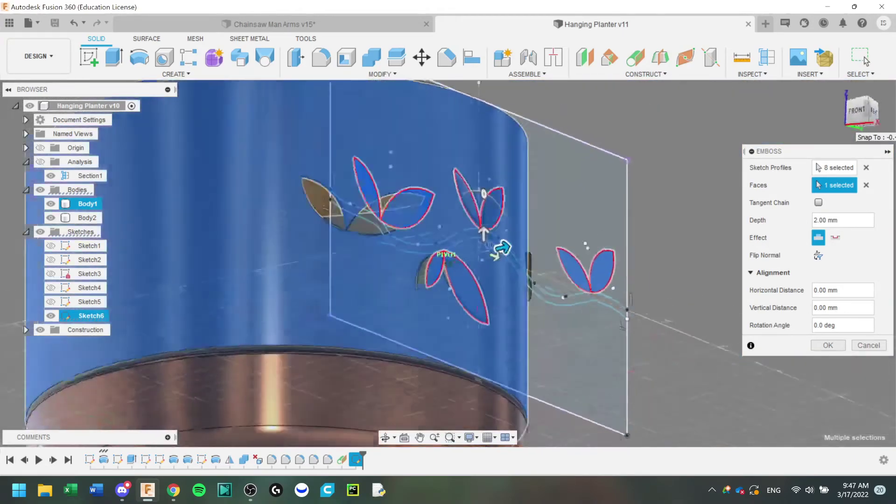
pyautogui.keyDown('shift'); pyautogui.moveTo(448, 262); pyautogui.dragTo(411, 280, button='middle'); pyautogui.keyUp('shift')
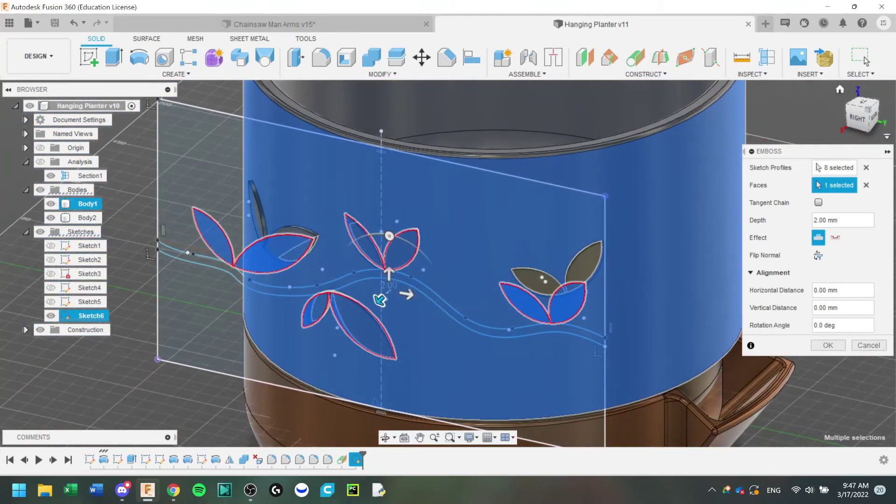
pyautogui.click(827, 346)
pyautogui.hotkey('ctrl', 's')
pyautogui.click(438, 259)
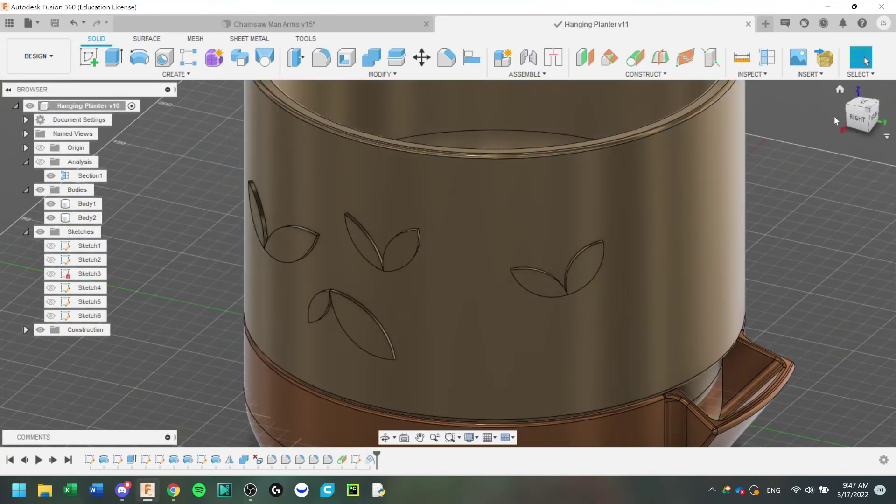
# Show Sketch6 again and emboss the vine stem profile 2 mm onto the upper pot's outer wall.
pyautogui.click(863, 122)
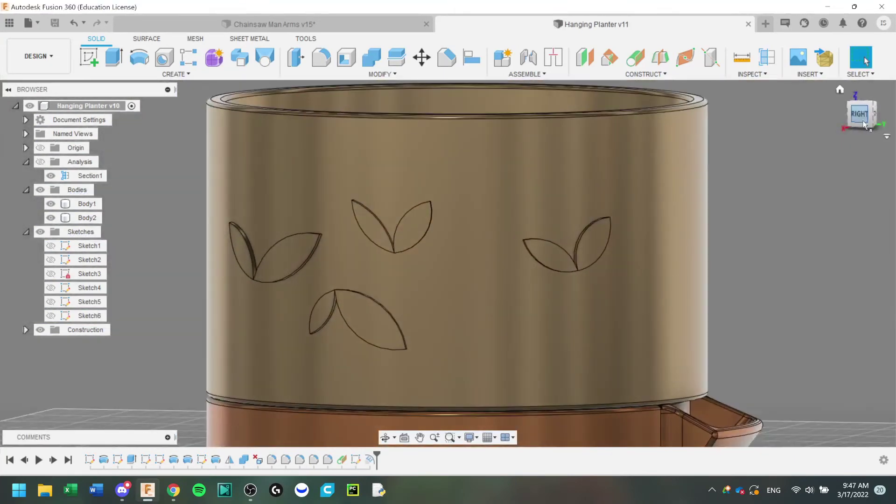
pyautogui.click(50, 315)
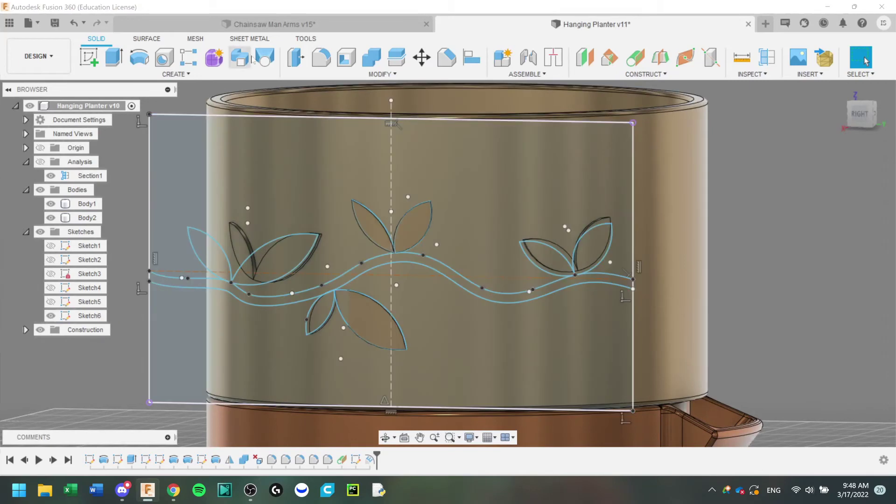
pyautogui.click(175, 74)
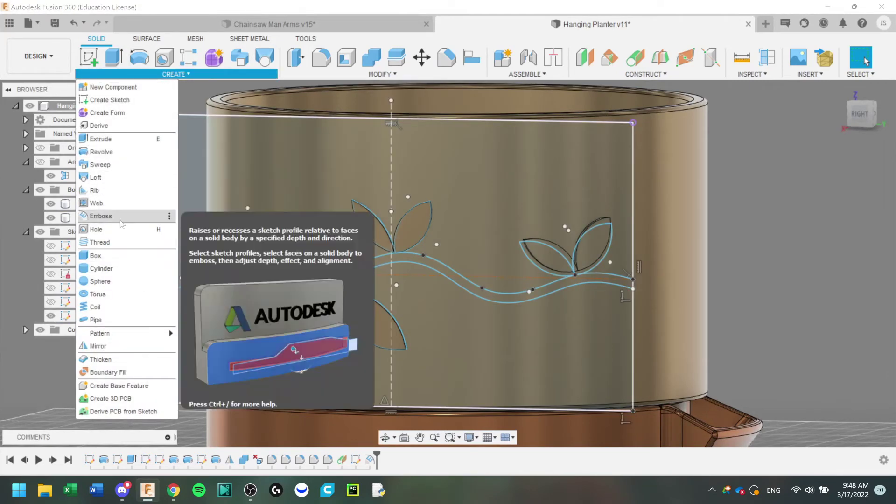
pyautogui.click(101, 216)
pyautogui.click(237, 292)
pyautogui.click(817, 184)
pyautogui.click(696, 187)
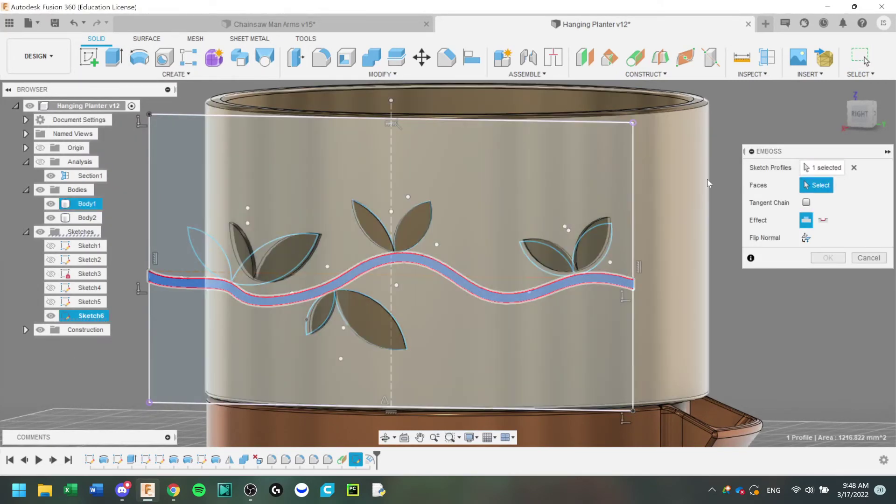
pyautogui.click(841, 128)
pyautogui.moveTo(841, 128); pyautogui.dragTo(848, 135)
pyautogui.scroll(-2, 238, 282)
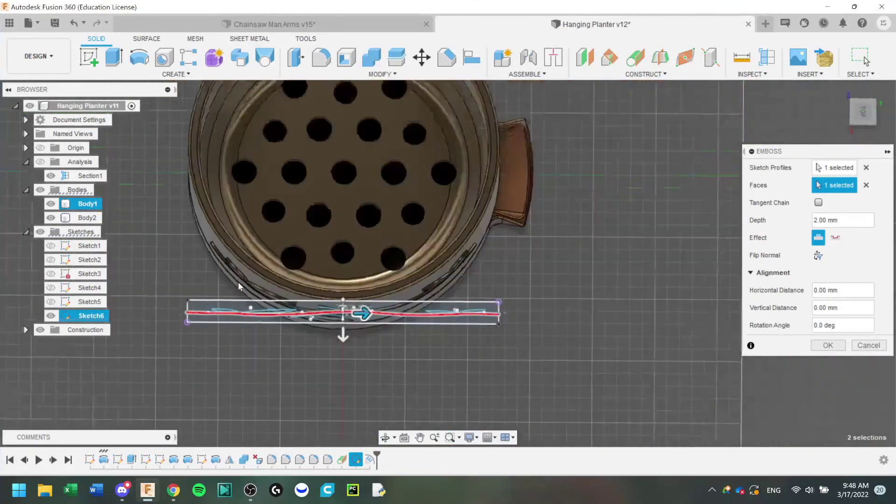
pyautogui.scroll(8, 238, 282)
pyautogui.moveTo(860, 118)
pyautogui.mouseDown()
pyautogui.moveTo(883, 101)
pyautogui.moveTo(844, 120)
pyautogui.mouseUp()
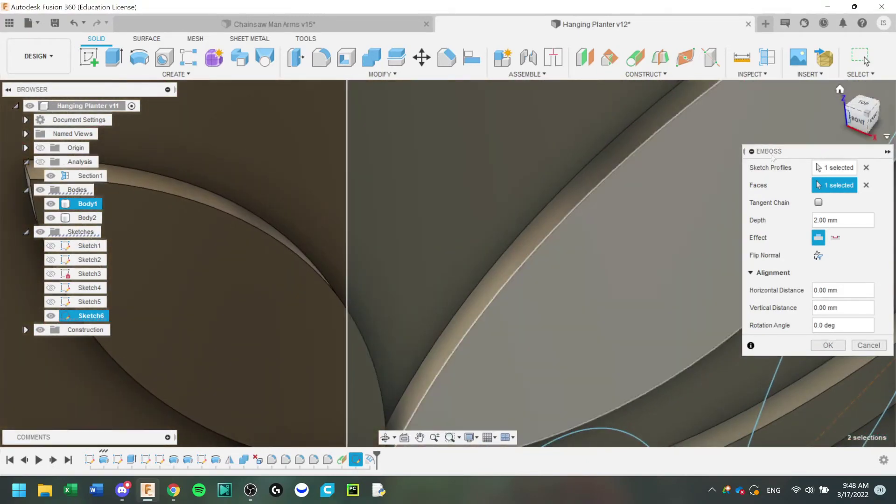
pyautogui.click(827, 346)
# Hide Sketch6 and save the design with the embossed vine.
pyautogui.scroll(3, 511, 237)
pyautogui.scroll(-6, 513, 236)
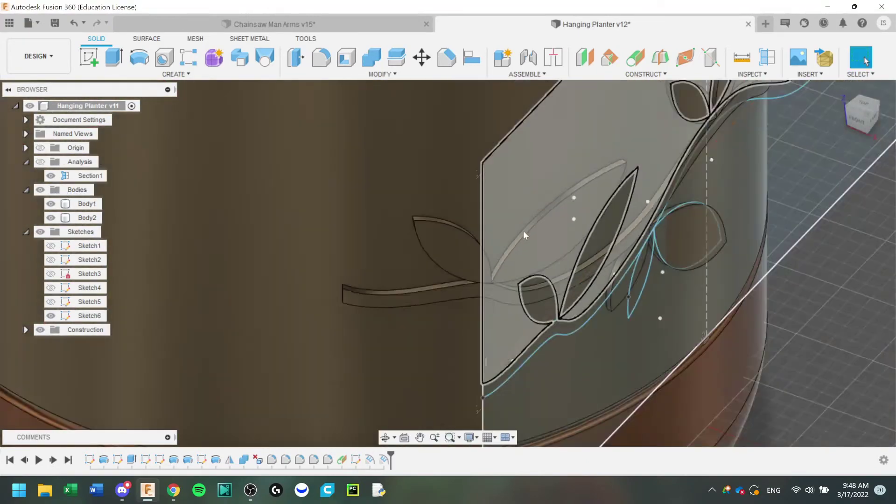
pyautogui.moveTo(861, 117); pyautogui.dragTo(830, 110)
pyautogui.hotkey('ctrl', 's')
pyautogui.click(453, 264)
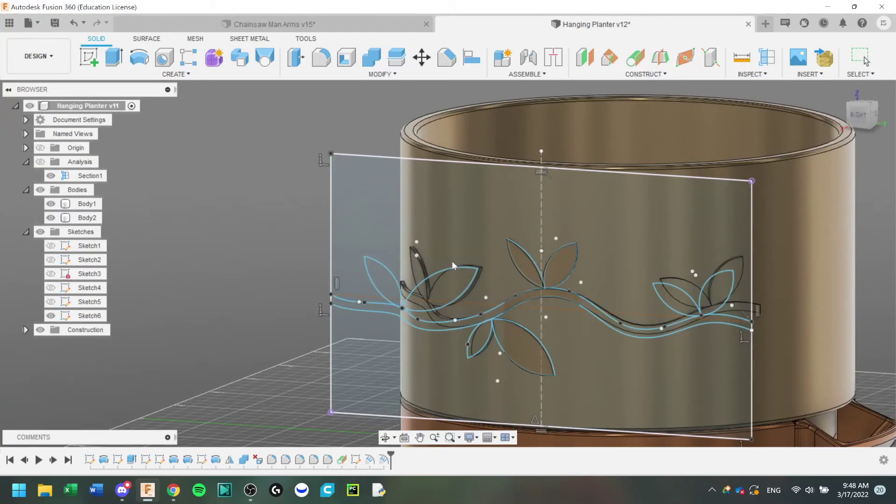
pyautogui.scroll(-2, 735, 228)
pyautogui.moveTo(846, 208); pyautogui.dragTo(708, 214, button='middle')
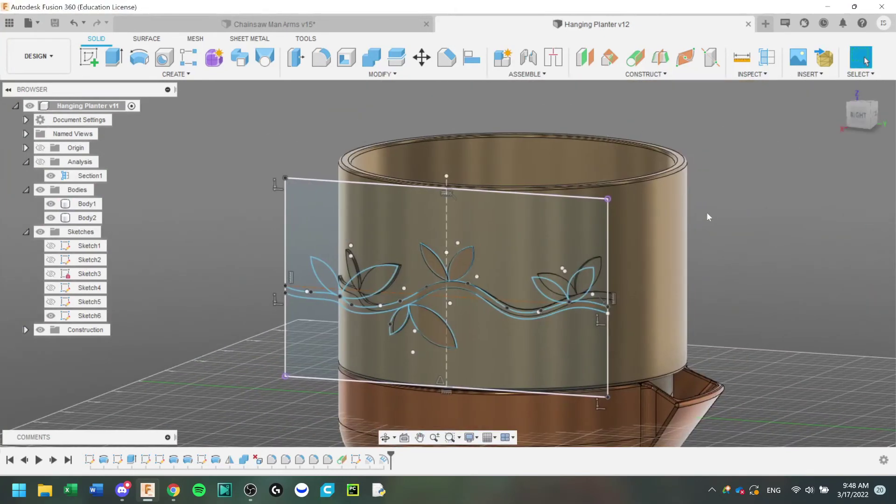
pyautogui.click(50, 316)
pyautogui.hotkey('ctrl', 's')
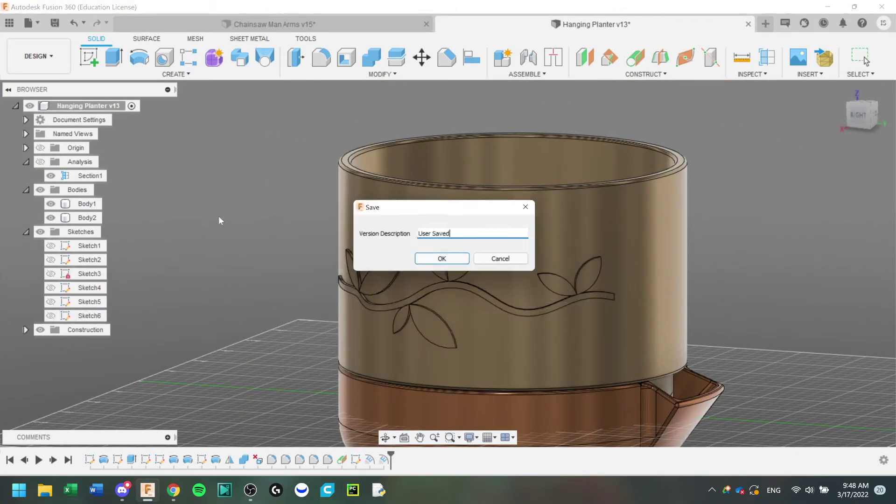
pyautogui.press('Return')
pyautogui.click(339, 270)
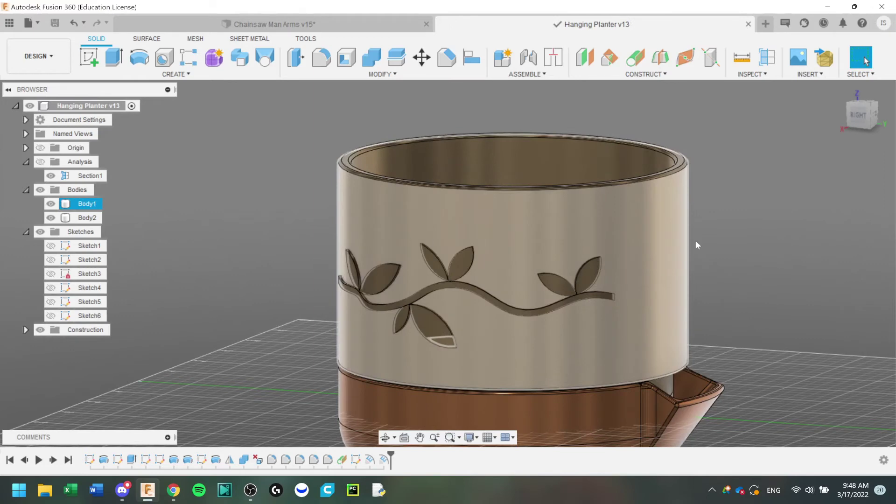
# Add the Aluminum - Anodized Glossy (Grey) appearance from the library to the design, with appearances applied to faces.
pyautogui.press('a')
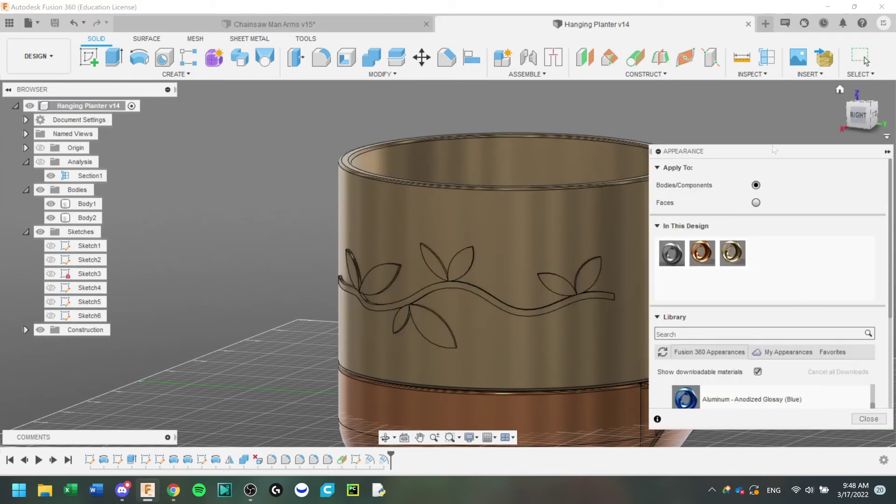
pyautogui.moveTo(622, 186); pyautogui.dragTo(556, 173, button='middle')
pyautogui.scroll(-4, 720, 351)
pyautogui.scroll(5, 700, 355)
pyautogui.scroll(-1, 679, 358)
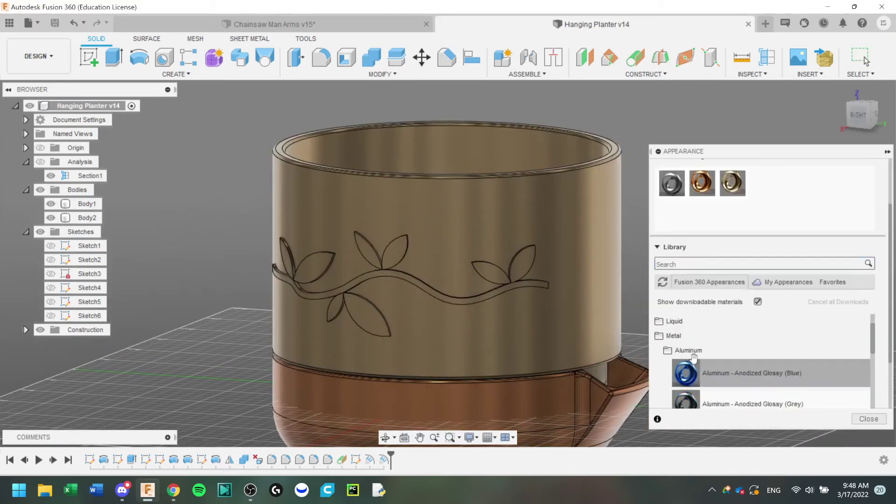
pyautogui.scroll(-1, 701, 373)
pyautogui.moveTo(688, 364); pyautogui.dragTo(500, 287)
pyautogui.scroll(5, 319, 317)
# Apply the Aluminum - Anodized Glossy (Grey) appearance to the faces of the vine stem and all eight leaves.
pyautogui.click(366, 297)
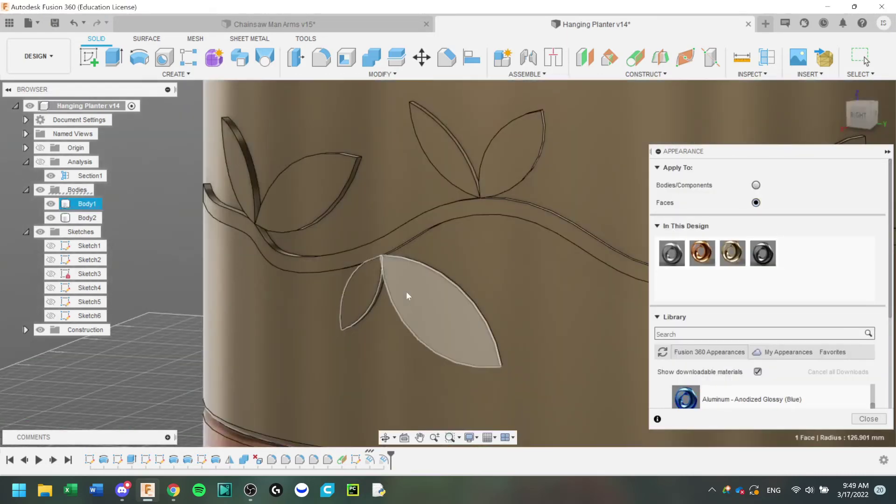
pyautogui.keyDown('ctrl'); pyautogui.click(408, 294); pyautogui.keyUp('ctrl')
pyautogui.keyDown('ctrl'); pyautogui.click(509, 161); pyautogui.keyUp('ctrl')
pyautogui.keyDown('ctrl'); pyautogui.click(389, 244); pyautogui.keyUp('ctrl')
pyautogui.keyDown('ctrl'); pyautogui.click(299, 199); pyautogui.keyUp('ctrl')
pyautogui.keyDown('ctrl'); pyautogui.click(239, 178); pyautogui.keyUp('ctrl')
pyautogui.keyDown('ctrl'); pyautogui.click(435, 149); pyautogui.keyUp('ctrl')
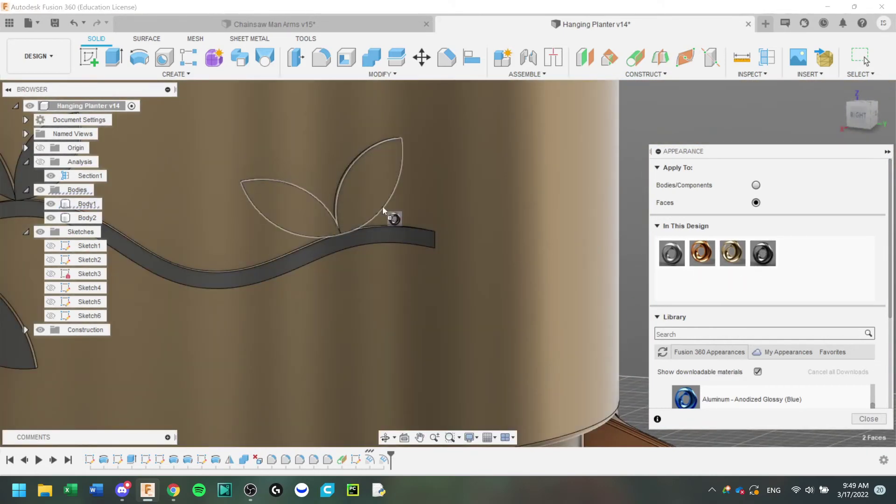
pyautogui.moveTo(382, 206); pyautogui.dragTo(375, 193)
pyautogui.scroll(-5, 424, 239)
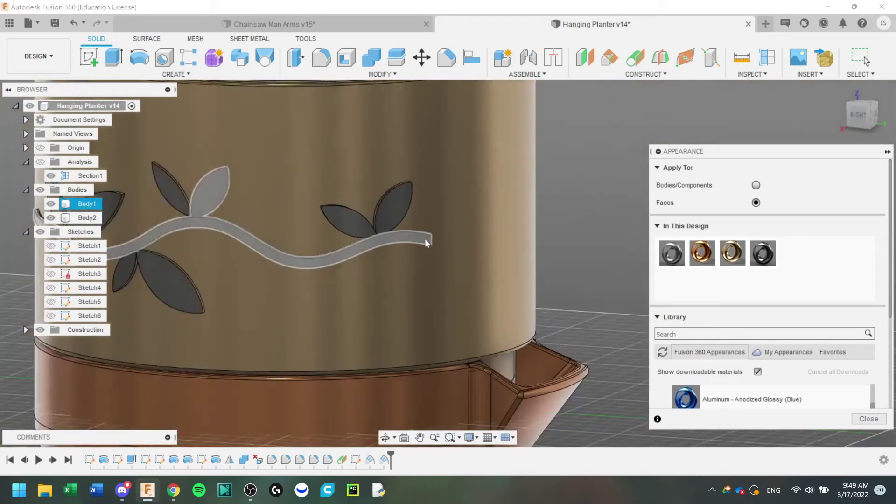
# Recolor the Aluminum - Anodized Glossy (Grey) appearance on the vine to a muted green and save the design.
pyautogui.moveTo(546, 183)
pyautogui.mouseDown(button='middle')
pyautogui.moveTo(561, 186)
pyautogui.moveTo(559, 206)
pyautogui.moveTo(630, 173)
pyautogui.moveTo(537, 189)
pyautogui.moveTo(551, 192)
pyautogui.mouseUp(button='middle')
pyautogui.rightClick(768, 259)
pyautogui.click(780, 266)
pyautogui.moveTo(616, 197); pyautogui.dragTo(605, 200)
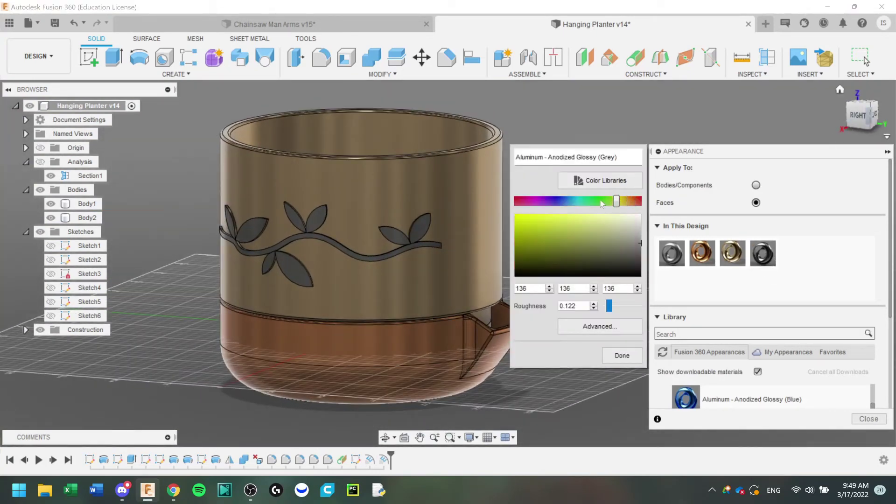
pyautogui.moveTo(538, 234)
pyautogui.mouseDown()
pyautogui.moveTo(573, 229)
pyautogui.moveTo(560, 237)
pyautogui.moveTo(568, 229)
pyautogui.moveTo(607, 238)
pyautogui.mouseUp()
pyautogui.click(623, 355)
pyautogui.click(871, 420)
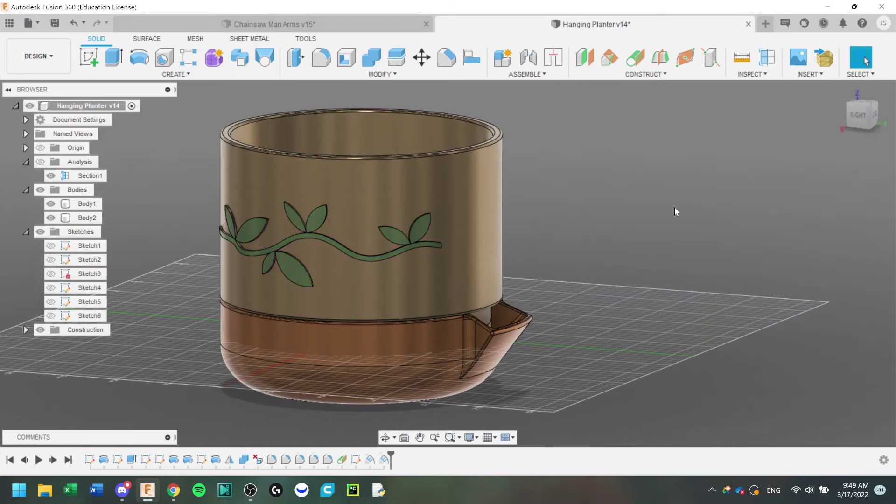
pyautogui.hotkey('ctrl', 's')
pyautogui.click(469, 260)
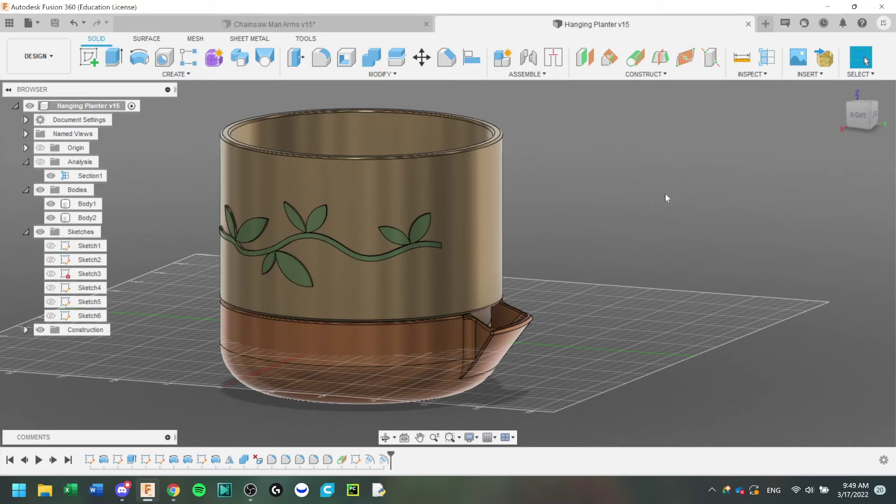
pyautogui.moveTo(525, 231); pyautogui.dragTo(610, 261, button='middle')
pyautogui.scroll(-1, 609, 260)
pyautogui.scroll(2, 609, 261)
pyautogui.moveTo(617, 212); pyautogui.dragTo(630, 172, button='middle')
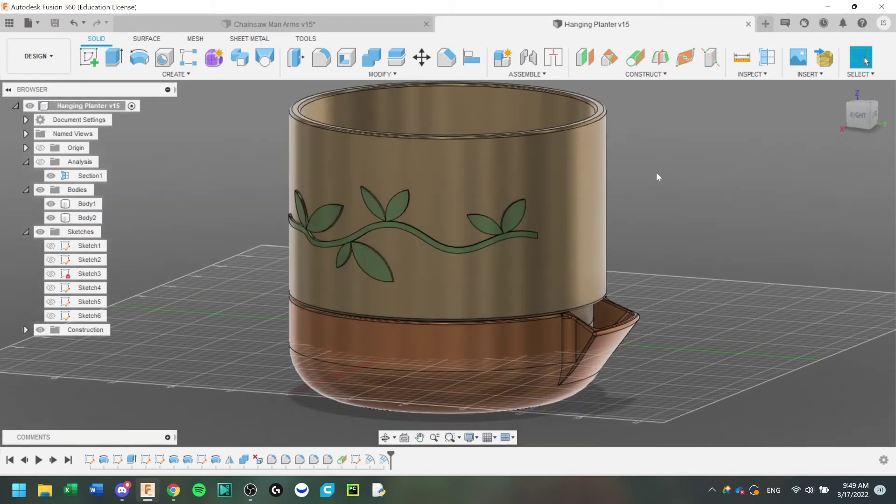
# Create a full circular pattern of both emboss features around the upper pot's outer wall with a quantity of 3.
pyautogui.click(133, 59)
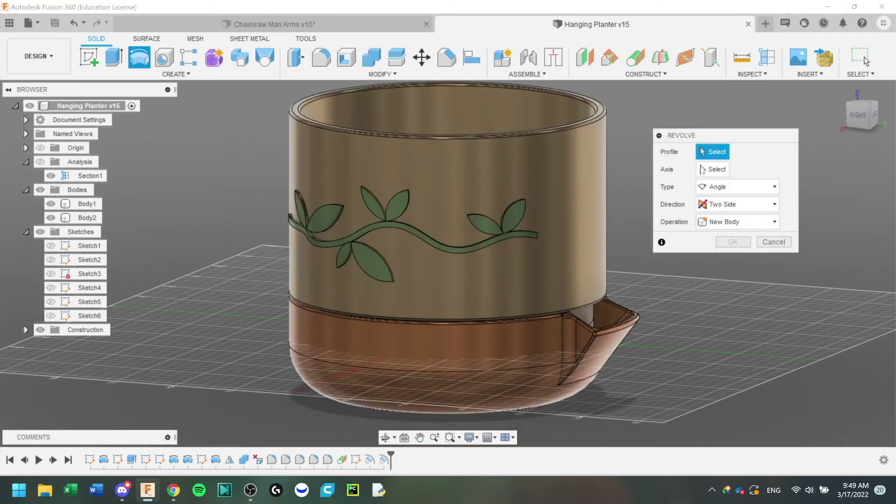
pyautogui.click(774, 242)
pyautogui.click(175, 74)
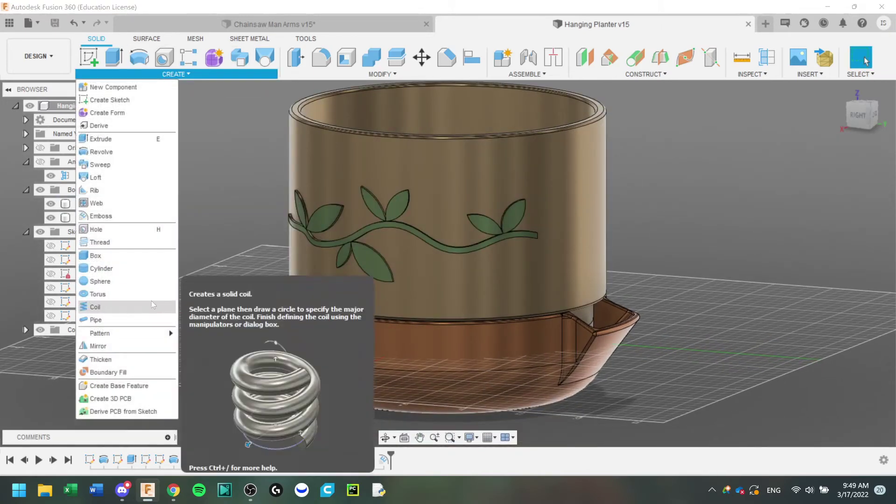
pyautogui.moveTo(140, 332)
pyautogui.click(200, 346)
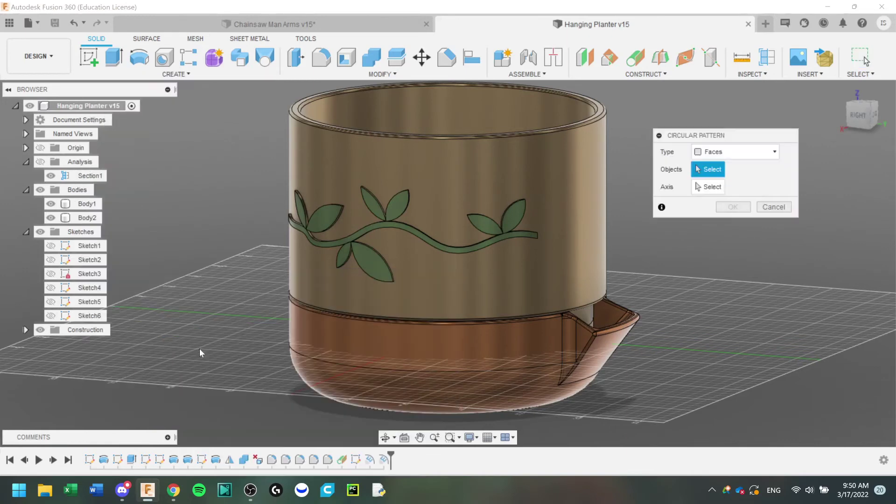
pyautogui.click(731, 156)
pyautogui.click(728, 193)
pyautogui.click(369, 460)
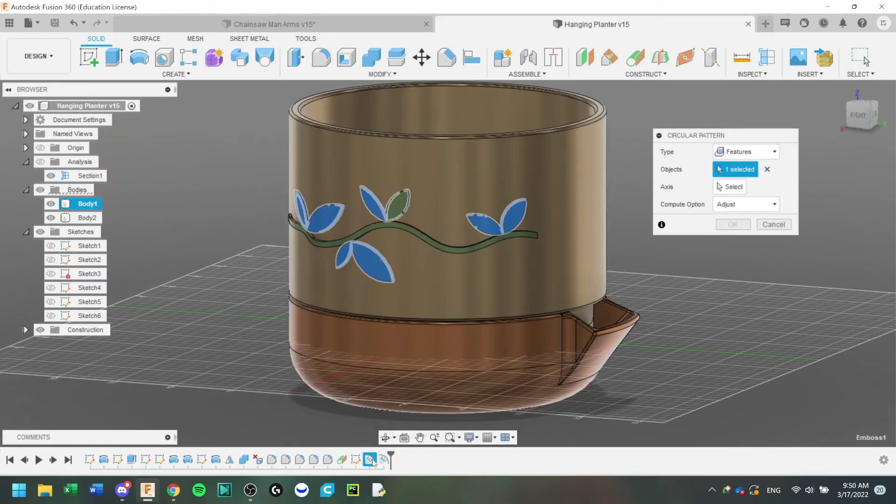
pyautogui.click(383, 460)
pyautogui.click(573, 161)
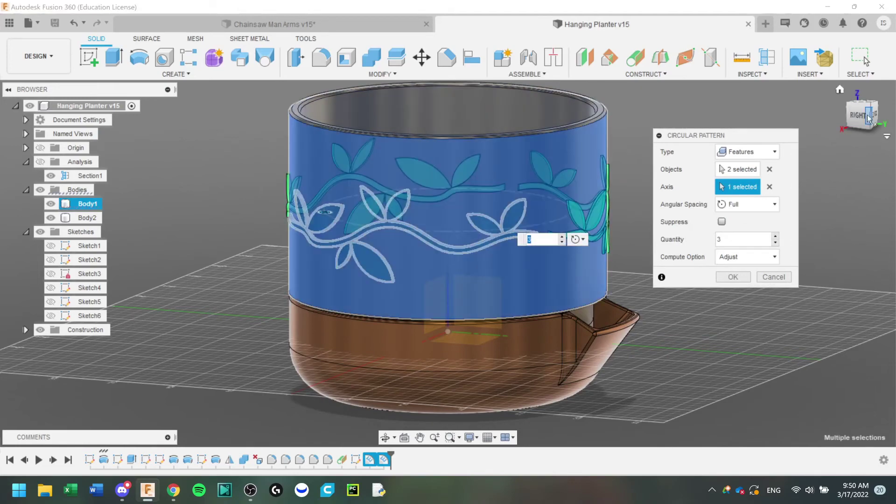
pyautogui.moveTo(873, 116)
pyautogui.mouseDown()
pyautogui.moveTo(837, 140)
pyautogui.moveTo(803, 100)
pyautogui.moveTo(770, 84)
pyautogui.moveTo(742, 93)
pyautogui.moveTo(704, 83)
pyautogui.moveTo(733, 224)
pyautogui.mouseUp()
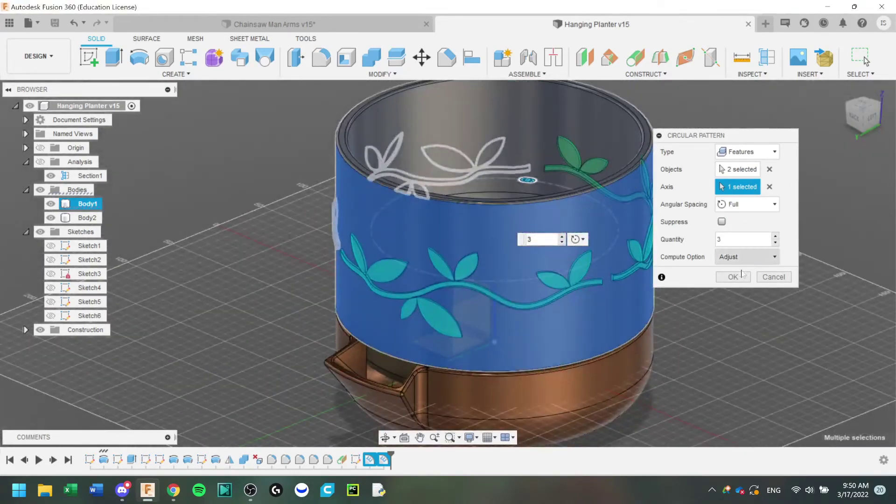
pyautogui.click(733, 277)
# Save the patterned design and inspect where the ends of neighbouring vines meet around the upper pot.
pyautogui.moveTo(869, 116); pyautogui.dragTo(761, 96)
pyautogui.hotkey('ctrl', 's')
pyautogui.click(467, 263)
pyautogui.moveTo(647, 197); pyautogui.dragTo(703, 183, button='middle')
pyautogui.moveTo(863, 114); pyautogui.dragTo(844, 123)
pyautogui.scroll(8, 514, 230)
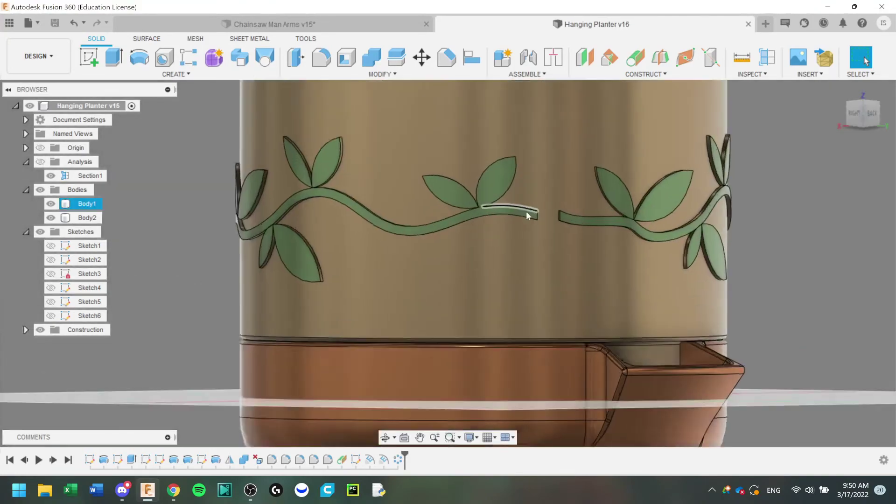
pyautogui.click(852, 120)
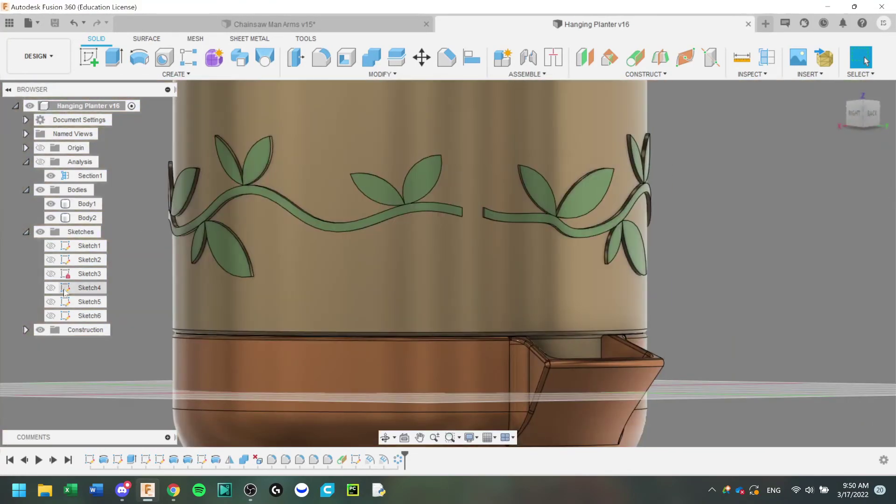
# Show the vine sketch, Sketch6, and open it for editing at the stem's left end.
pyautogui.click(51, 316)
pyautogui.rightClick(64, 321)
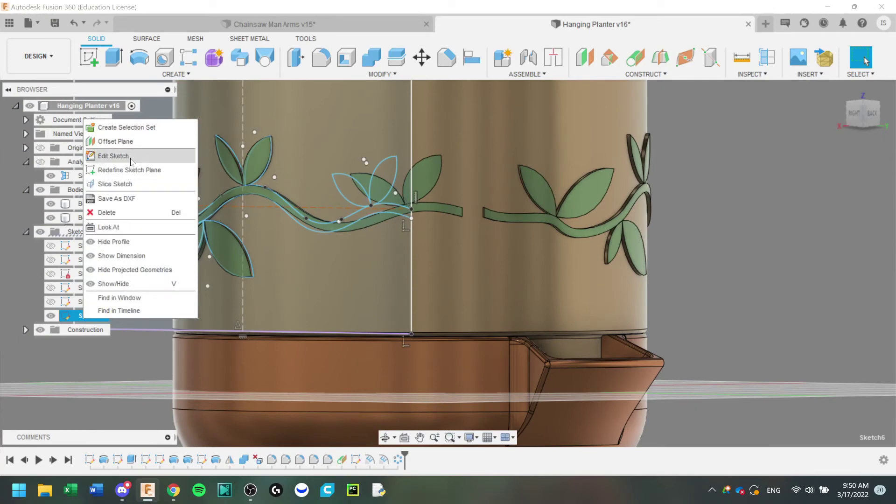
pyautogui.click(108, 154)
pyautogui.scroll(6, 382, 227)
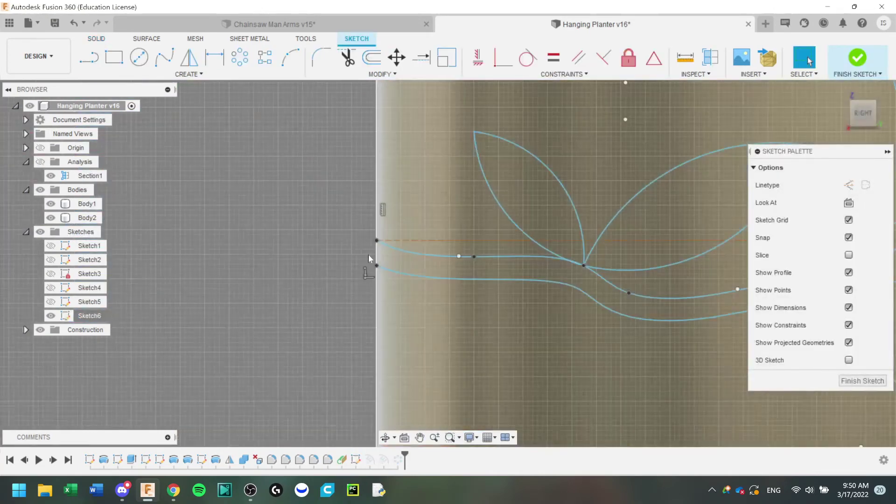
# Try to reshape the stem's upper curve by moving its left end point and the neighbouring fit point.
pyautogui.moveTo(382, 226); pyautogui.dragTo(381, 237)
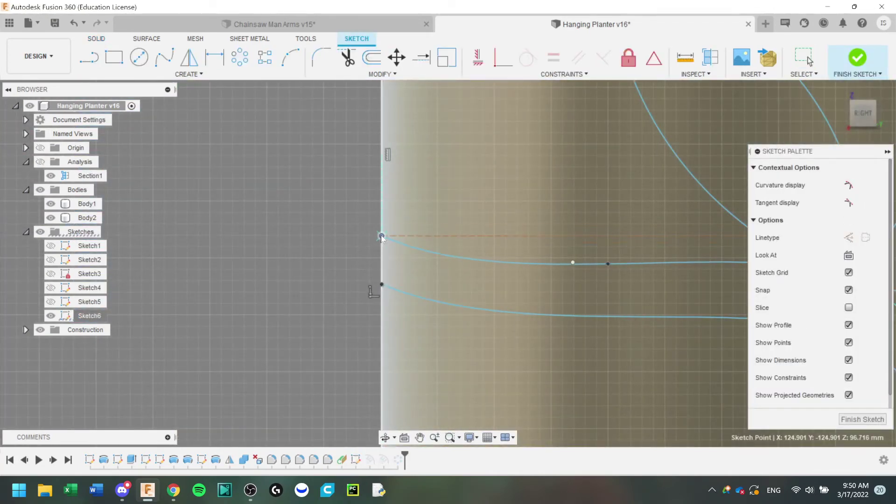
pyautogui.moveTo(608, 264); pyautogui.dragTo(539, 226)
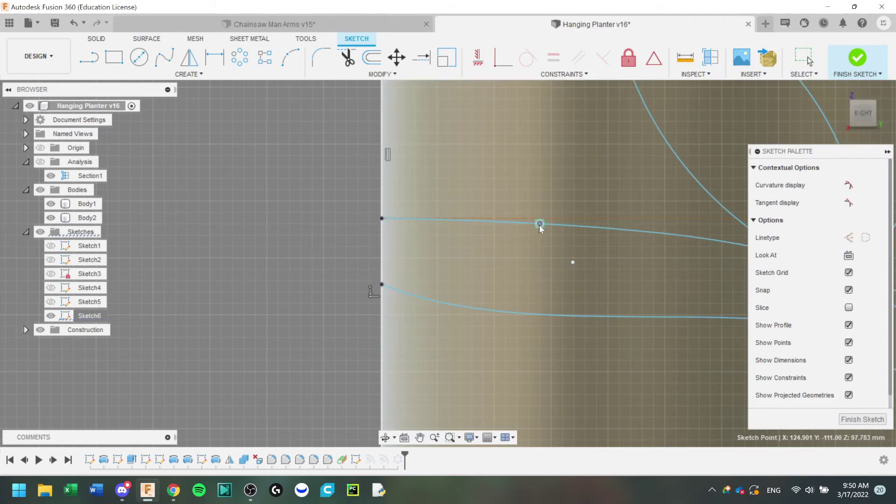
pyautogui.moveTo(382, 220); pyautogui.dragTo(382, 229)
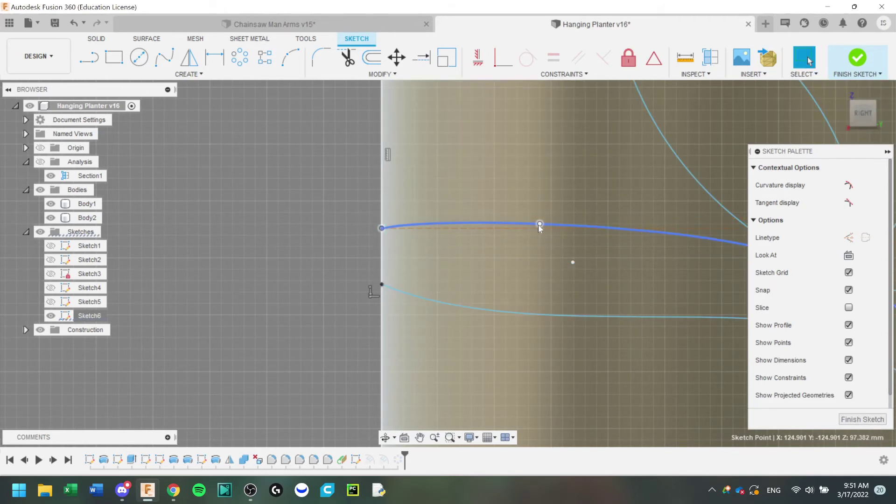
pyautogui.moveTo(539, 225)
pyautogui.mouseDown()
pyautogui.moveTo(542, 241)
pyautogui.moveTo(631, 241)
pyautogui.mouseUp()
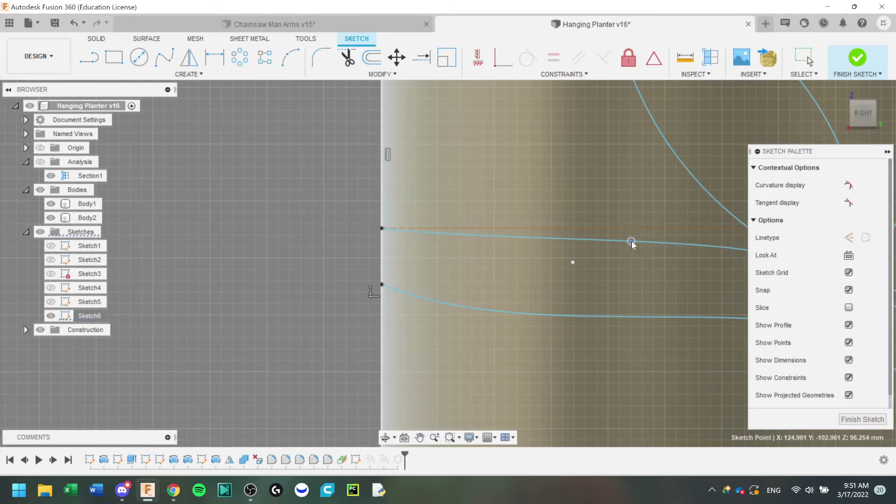
pyautogui.scroll(-6, 539, 272)
pyautogui.moveTo(647, 248); pyautogui.dragTo(505, 229, button='middle')
pyautogui.scroll(3, 420, 256)
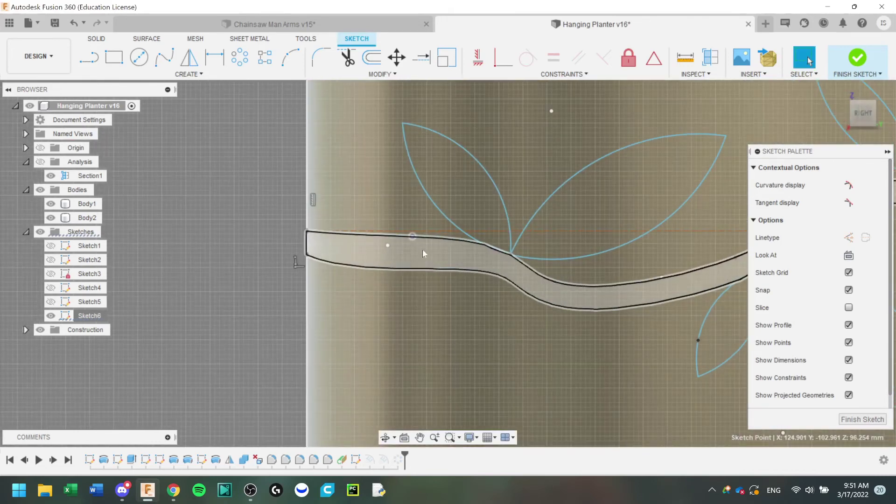
# Try to smooth the stem's upper curve with Move/Copy on the fit point near its left end.
pyautogui.click(413, 236)
pyautogui.press('m')
pyautogui.moveTo(478, 242); pyautogui.dragTo(476, 242)
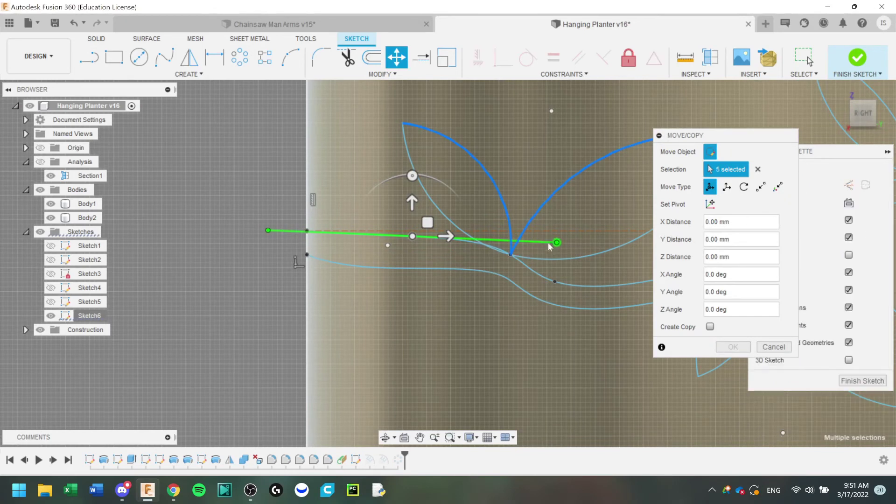
pyautogui.click(555, 243)
pyautogui.moveTo(557, 242); pyautogui.dragTo(536, 234)
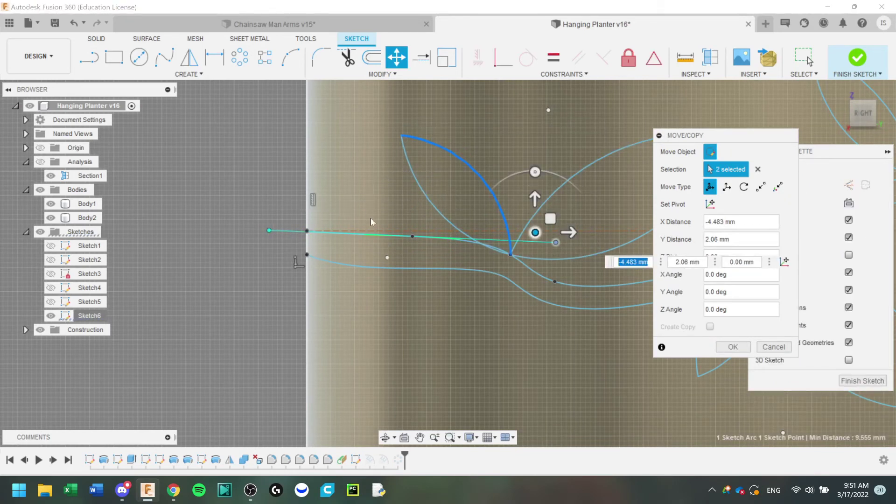
pyautogui.press('Return')
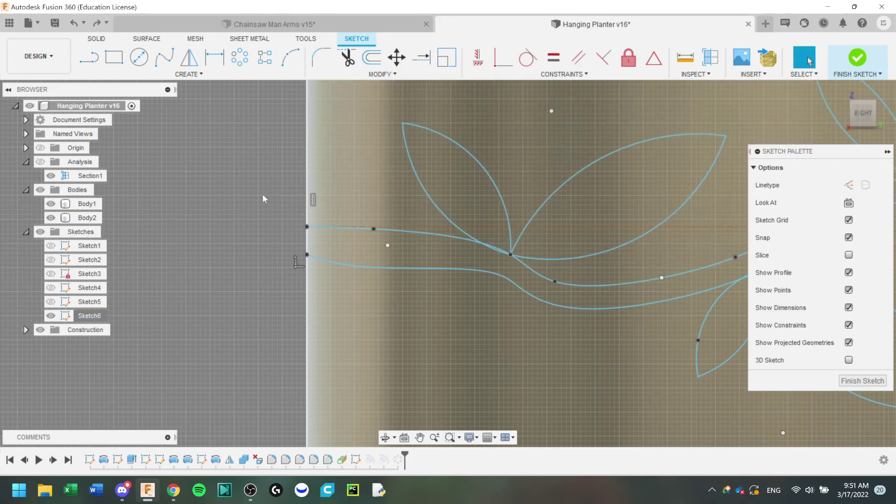
# Lower the stem's left end points to about Z 96.25 mm and Z 90.75 mm, and finish the sketch.
pyautogui.scroll(3, 318, 222)
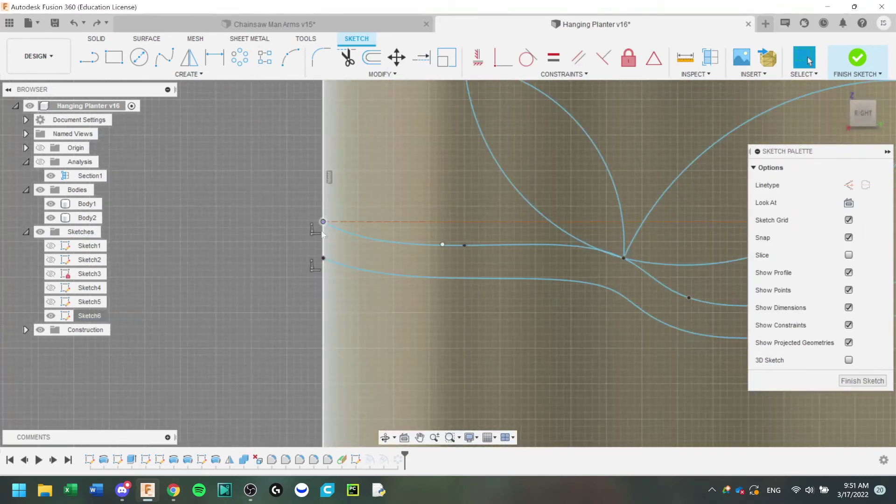
pyautogui.click(322, 232)
pyautogui.moveTo(323, 258); pyautogui.dragTo(324, 270)
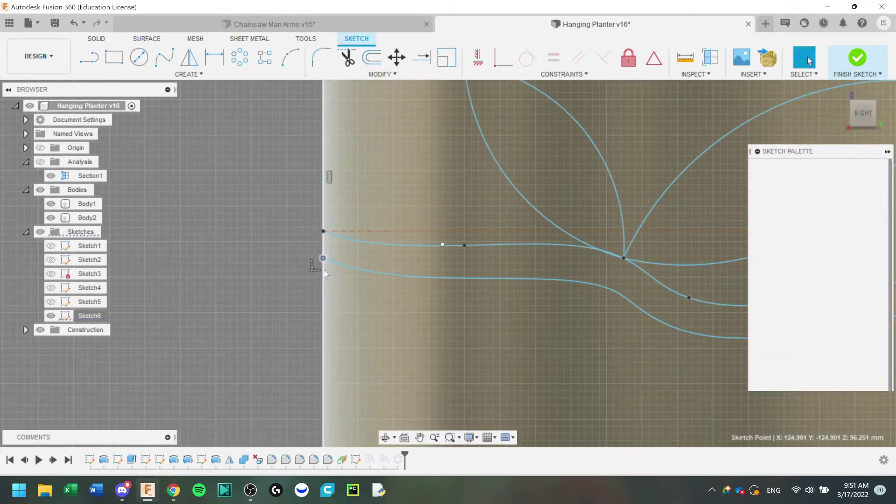
pyautogui.scroll(-4, 329, 234)
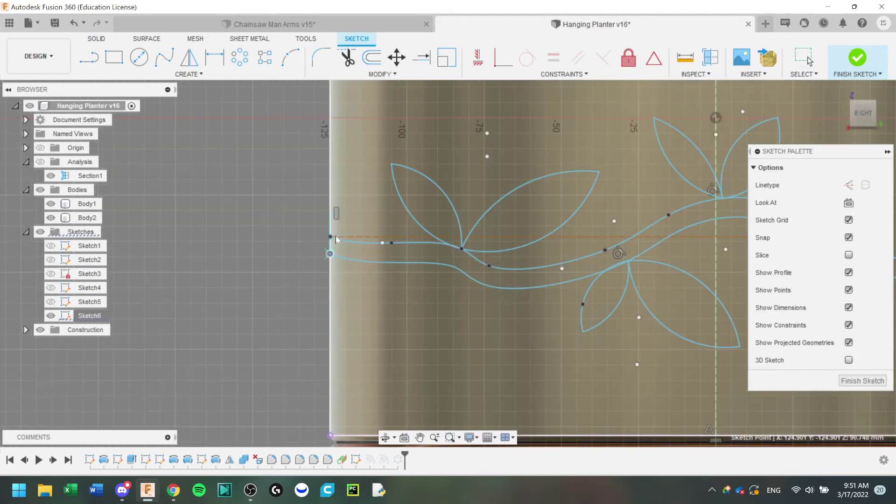
pyautogui.click(874, 381)
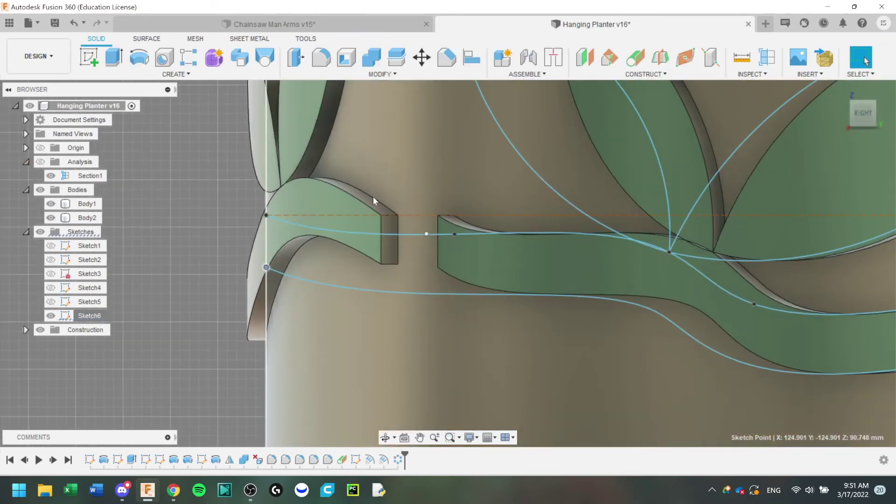
# Try to move the lower end point at the stem's left end slightly further down.
pyautogui.scroll(-1, 401, 201)
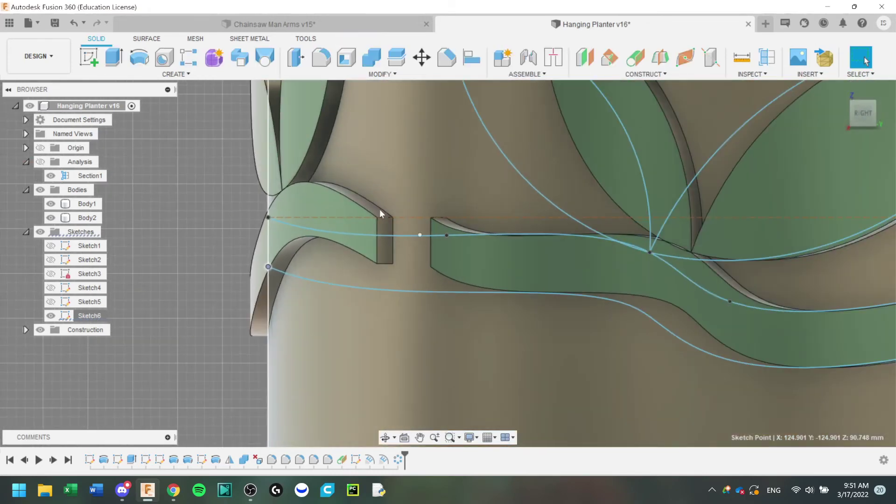
pyautogui.click(225, 213)
pyautogui.keyDown('shift'); pyautogui.moveTo(229, 211); pyautogui.dragTo(593, 245, button='middle'); pyautogui.keyUp('shift')
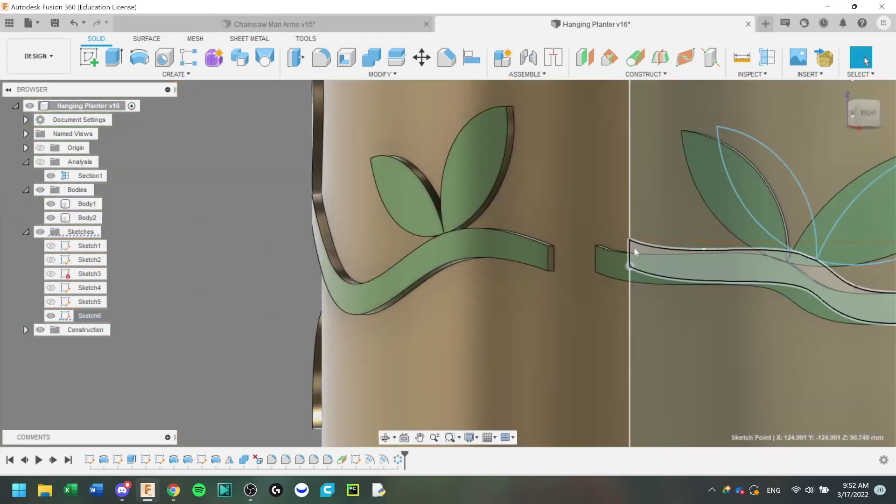
pyautogui.click(868, 118)
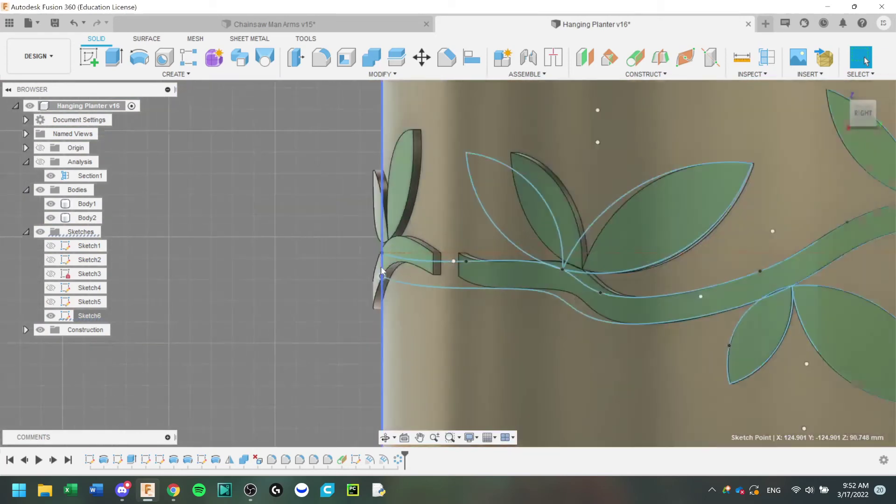
pyautogui.scroll(5, 397, 298)
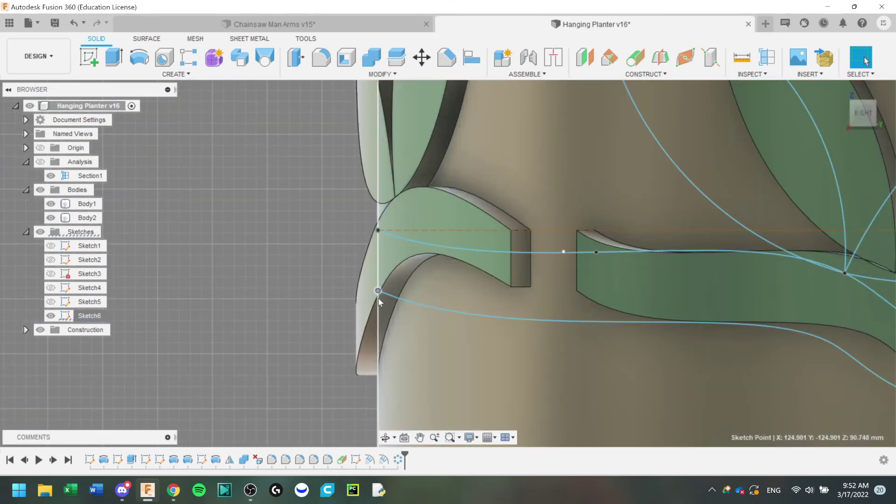
pyautogui.moveTo(378, 291); pyautogui.dragTo(378, 298)
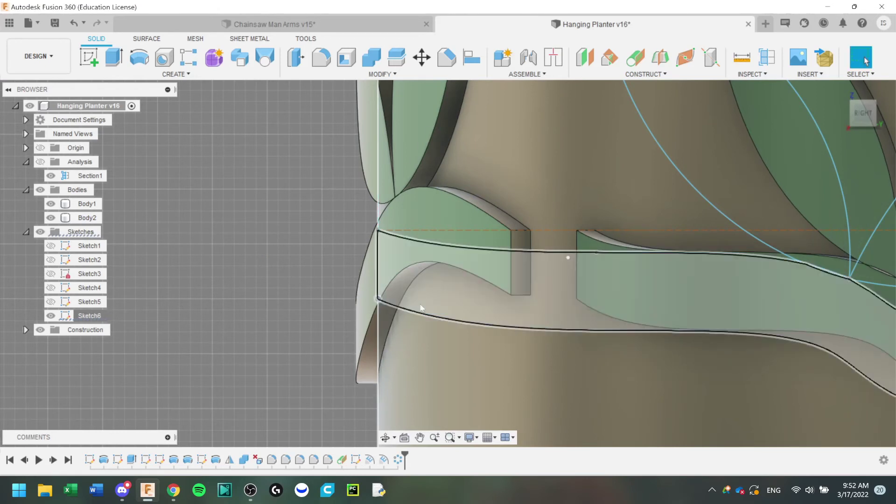
pyautogui.hotkey('ctrl', 'z')
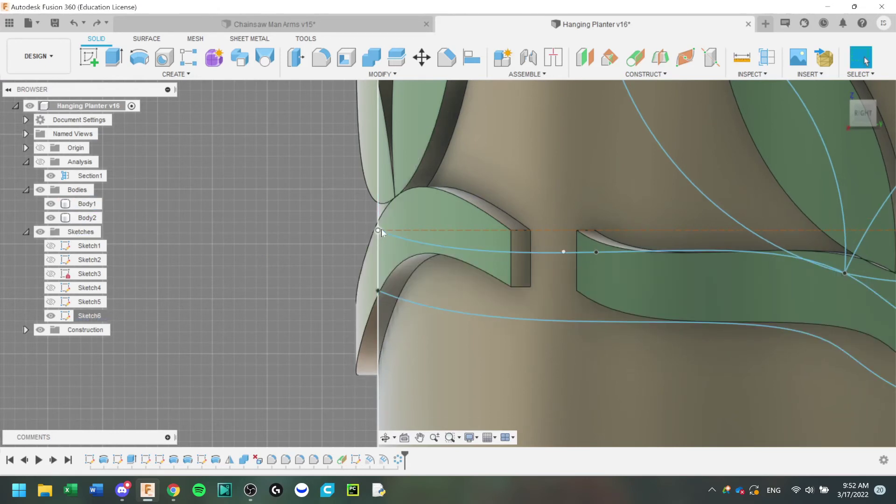
# Lower the upper end point at the stem's left end to about Z 95.58 mm.
pyautogui.moveTo(376, 238); pyautogui.dragTo(377, 238)
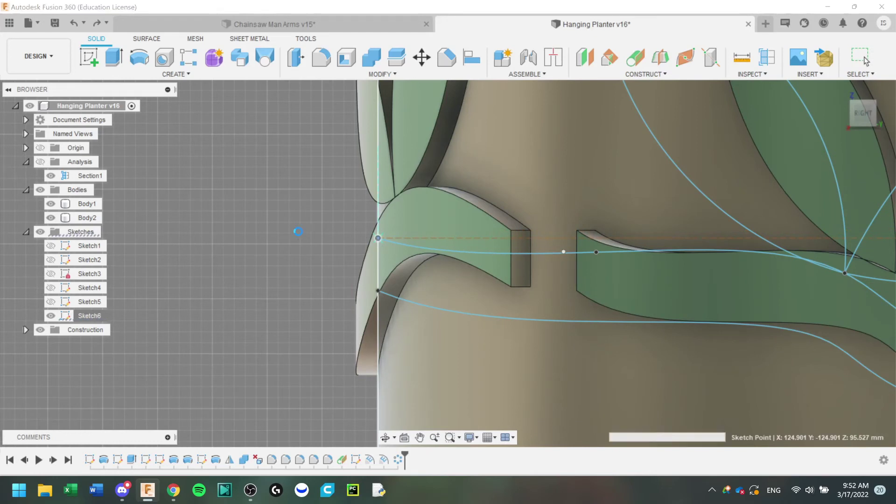
pyautogui.hotkey('ctrl', 'z')
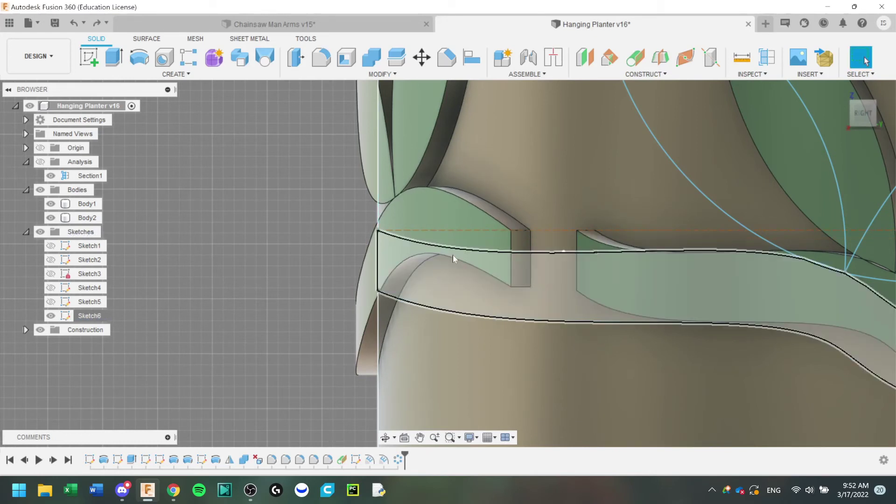
pyautogui.moveTo(378, 238); pyautogui.dragTo(378, 238)
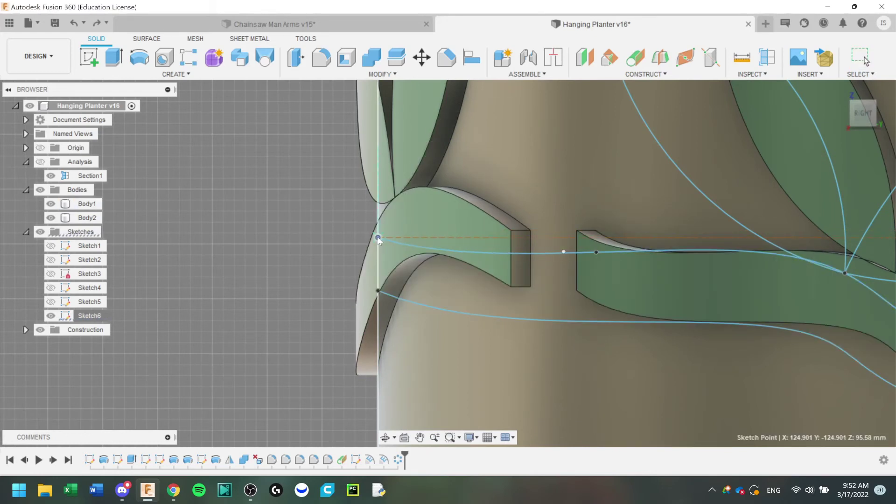
# Raise the upper end point at the stem's right end along the vertical boundary line.
pyautogui.scroll(-5, 377, 238)
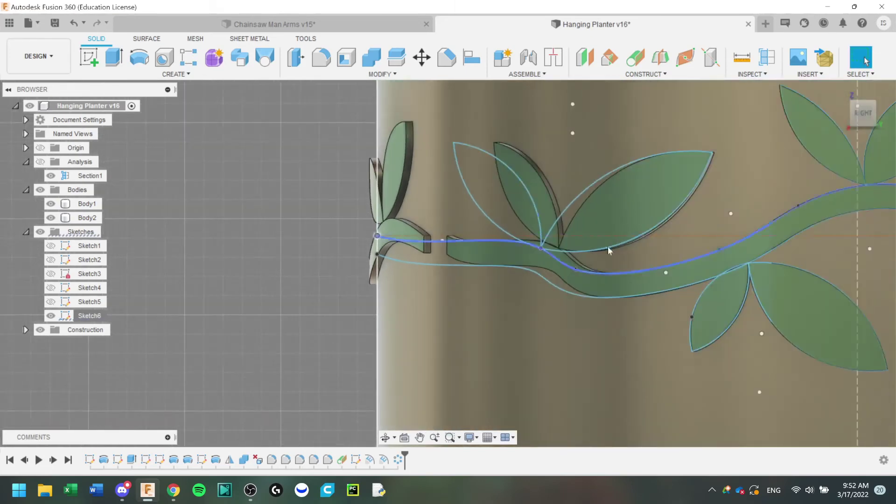
pyautogui.moveTo(608, 246); pyautogui.dragTo(375, 253, button='middle')
pyautogui.scroll(5, 500, 222)
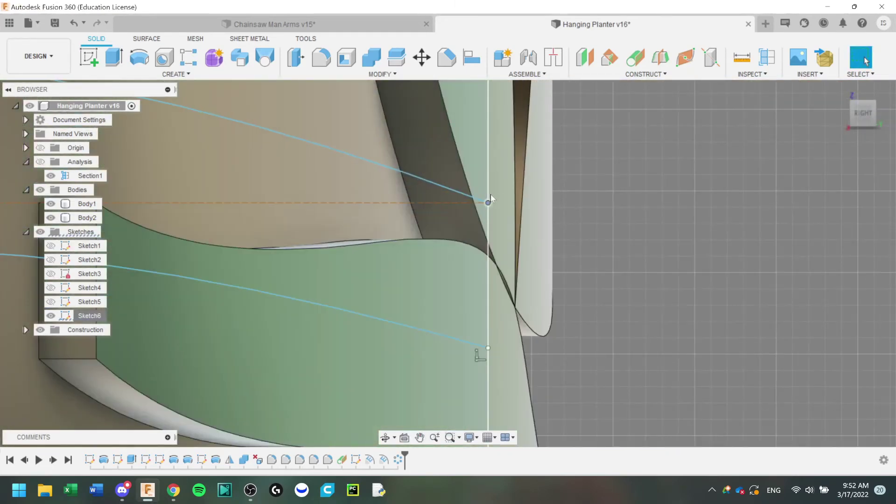
pyautogui.moveTo(489, 201); pyautogui.dragTo(491, 195)
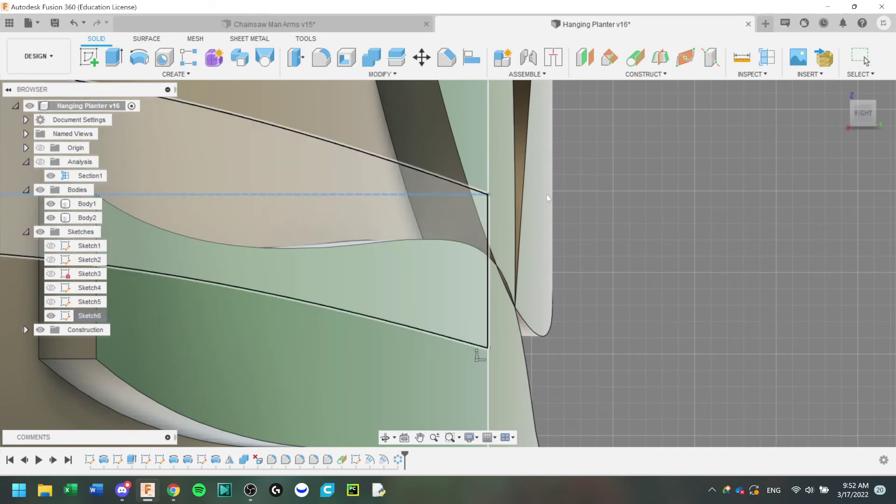
pyautogui.moveTo(549, 191); pyautogui.dragTo(700, 223, button='middle')
pyautogui.scroll(-3, 536, 225)
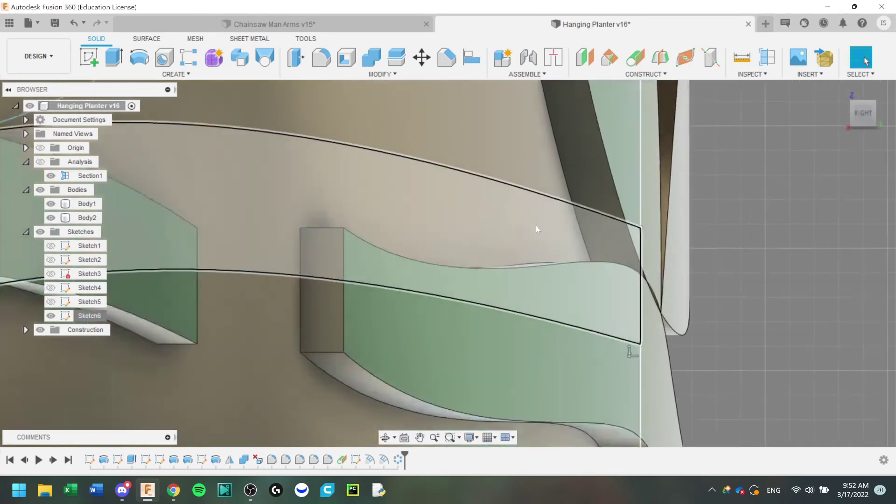
pyautogui.moveTo(625, 212); pyautogui.dragTo(623, 209)
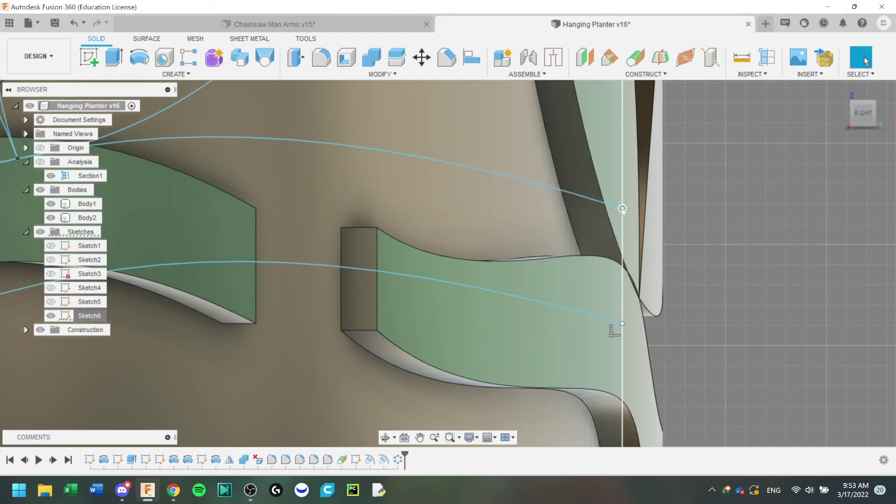
# Fine-tune the stem's upper right end point, raise the lower one to about Z 92.38 mm, and save the design.
pyautogui.keyDown('shift'); pyautogui.moveTo(704, 230); pyautogui.dragTo(395, 275, button='middle'); pyautogui.keyUp('shift')
pyautogui.moveTo(395, 269); pyautogui.dragTo(394, 265)
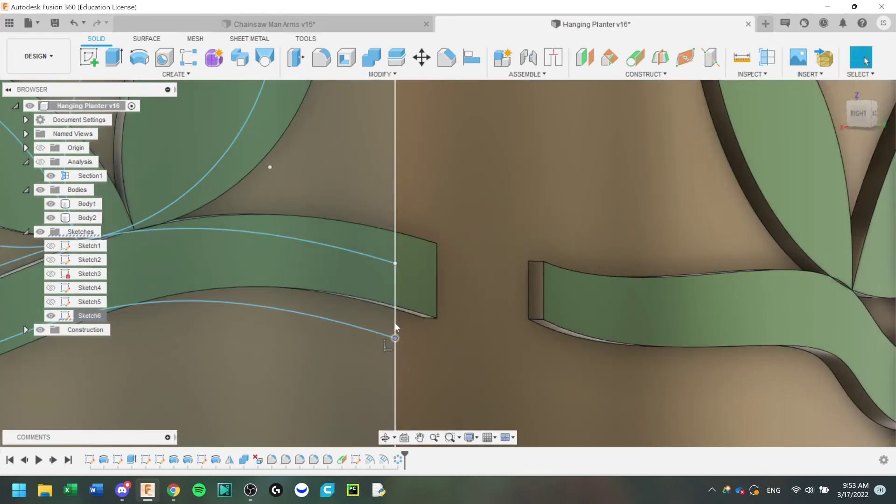
pyautogui.moveTo(395, 338); pyautogui.dragTo(395, 324)
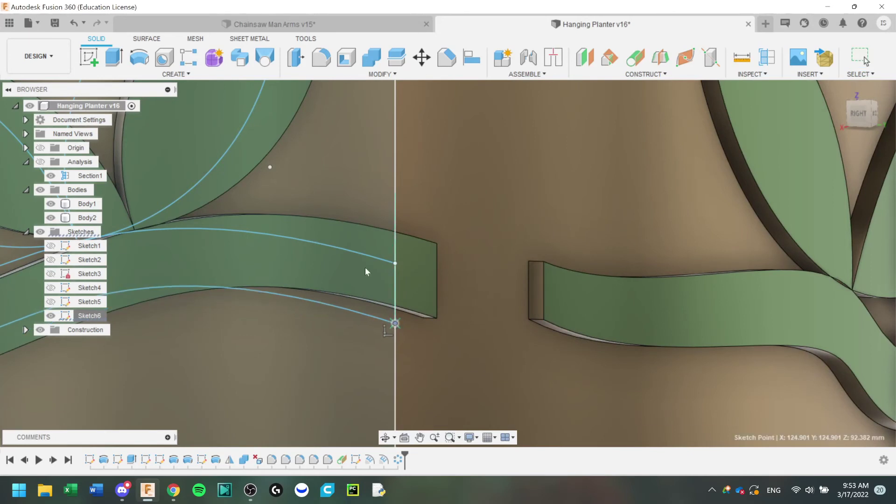
pyautogui.scroll(-1, 365, 270)
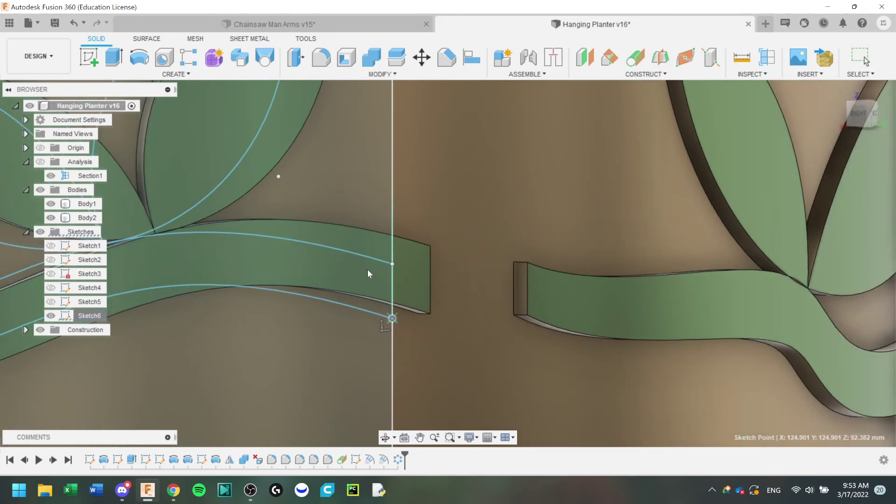
pyautogui.scroll(-2, 381, 299)
pyautogui.scroll(-3, 368, 286)
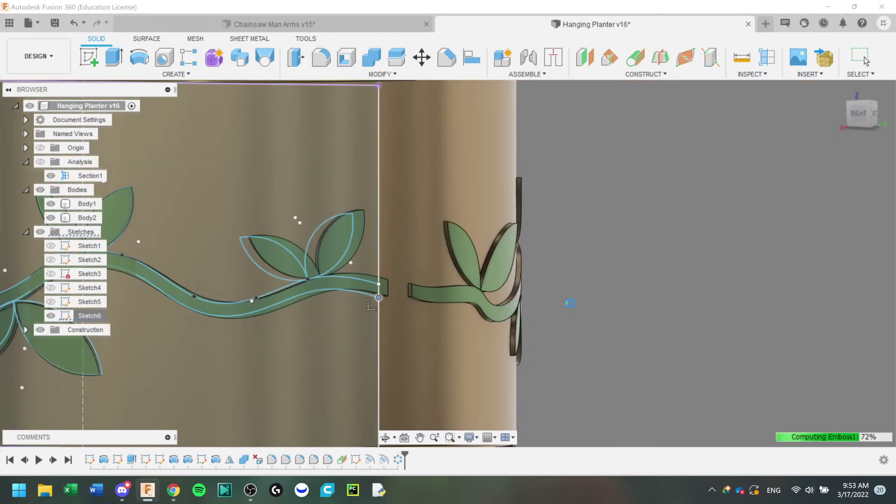
pyautogui.hotkey('ctrl', 's')
# Examine the height and thickness match between neighbouring vine ends around the upper pot.
pyautogui.click(422, 260)
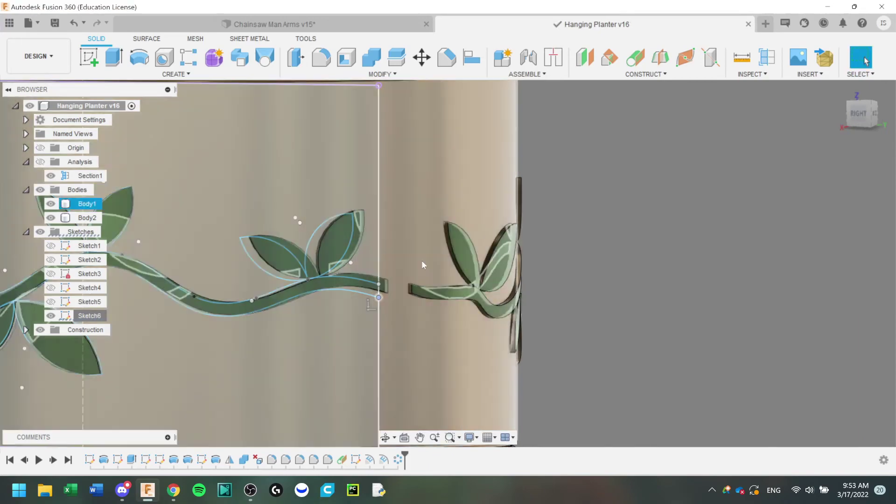
pyautogui.keyDown('shift'); pyautogui.moveTo(421, 260); pyautogui.dragTo(355, 364, button='middle'); pyautogui.keyUp('shift')
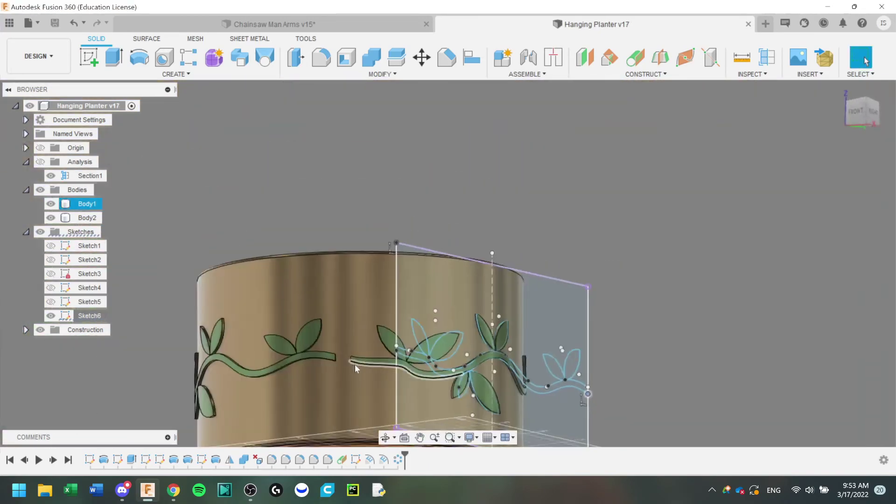
pyautogui.scroll(5, 354, 364)
pyautogui.keyDown('shift'); pyautogui.moveTo(420, 326); pyautogui.dragTo(442, 311, button='middle'); pyautogui.keyUp('shift')
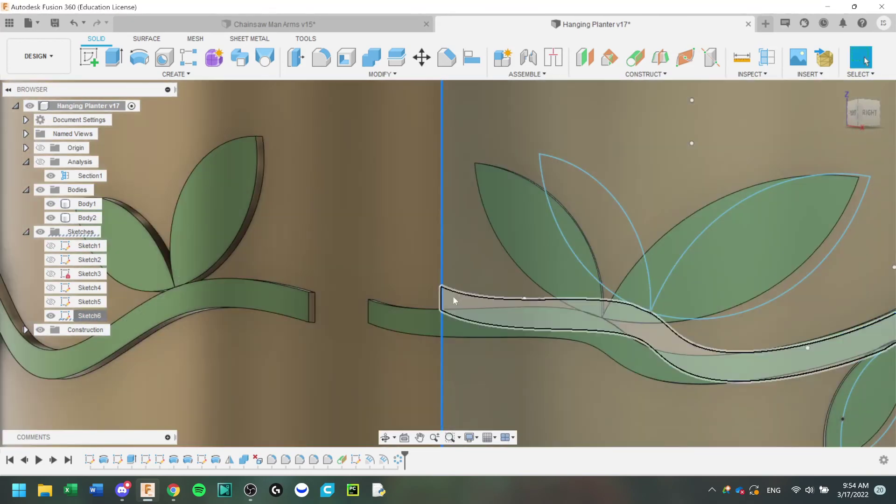
# Lower both end points at the stem's left end, moving the lower one to about Z 90.98 mm.
pyautogui.scroll(4, 439, 296)
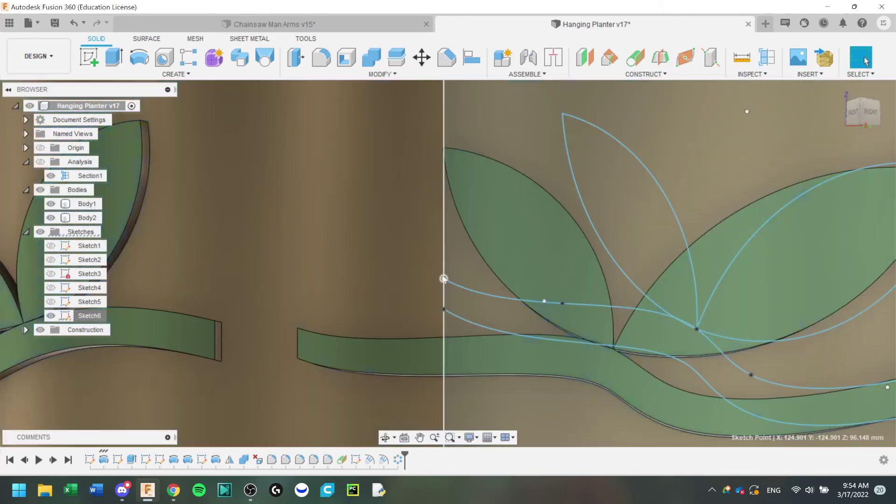
pyautogui.moveTo(443, 287); pyautogui.dragTo(443, 288)
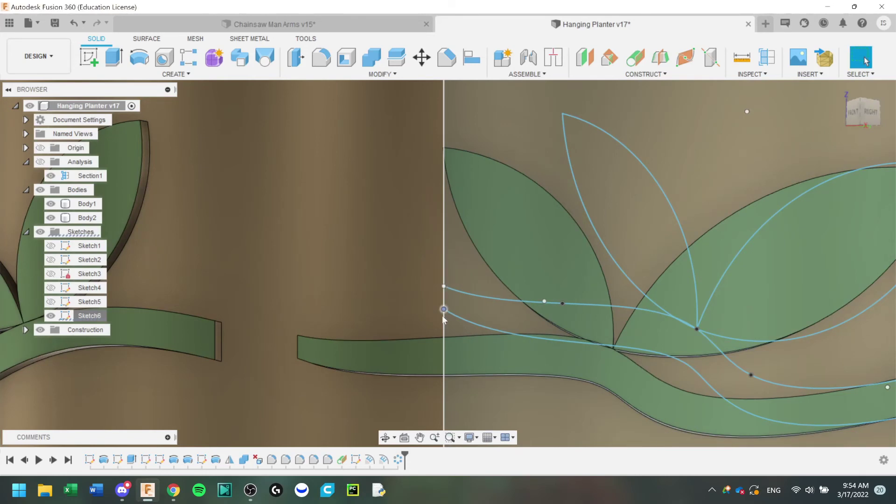
pyautogui.moveTo(443, 318); pyautogui.dragTo(444, 318)
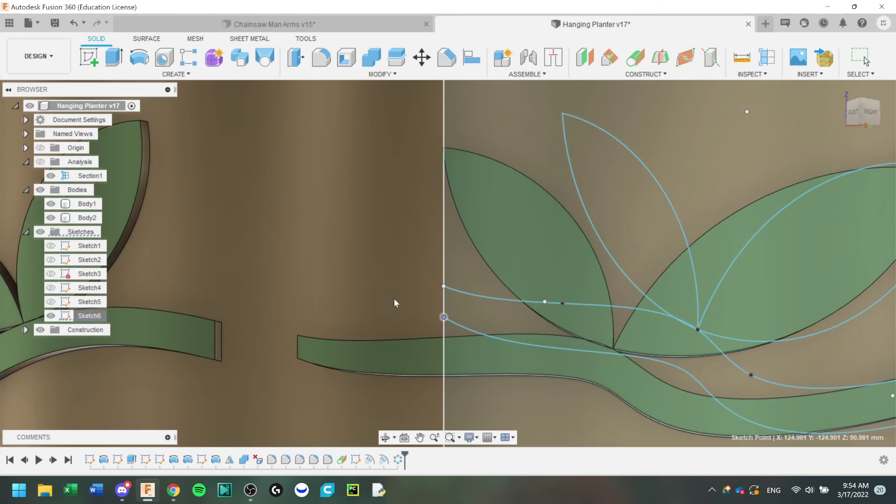
pyautogui.scroll(-5, 408, 299)
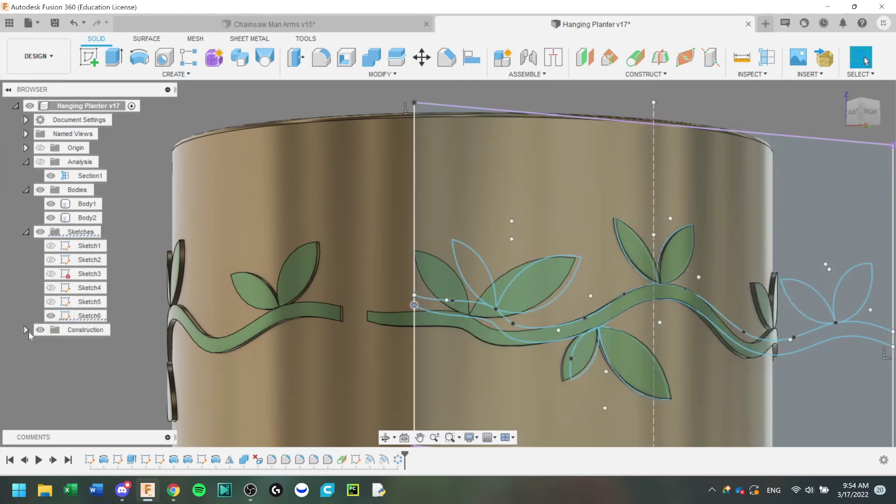
# Edit Sketch6, draw a shallow three-point arc from the left boundary line onto the stem's lower curve, and trim that curve back to the arc's end.
pyautogui.rightClick(62, 319)
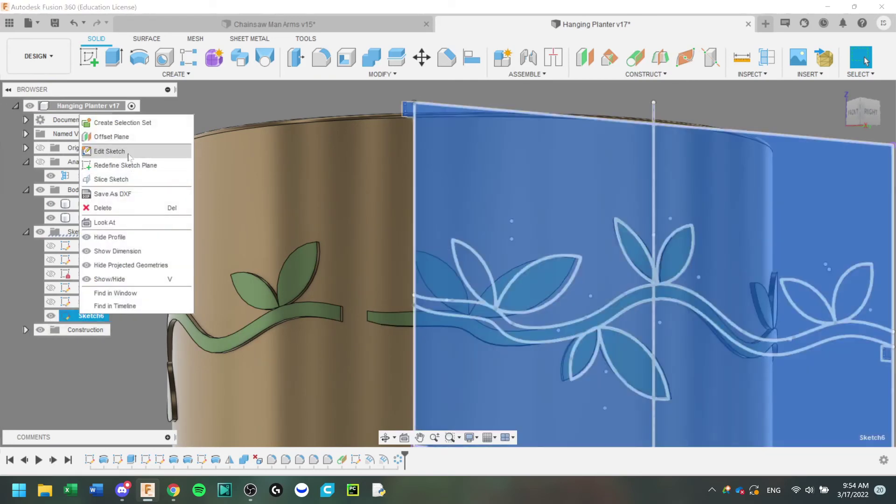
pyautogui.click(163, 148)
pyautogui.scroll(4, 464, 322)
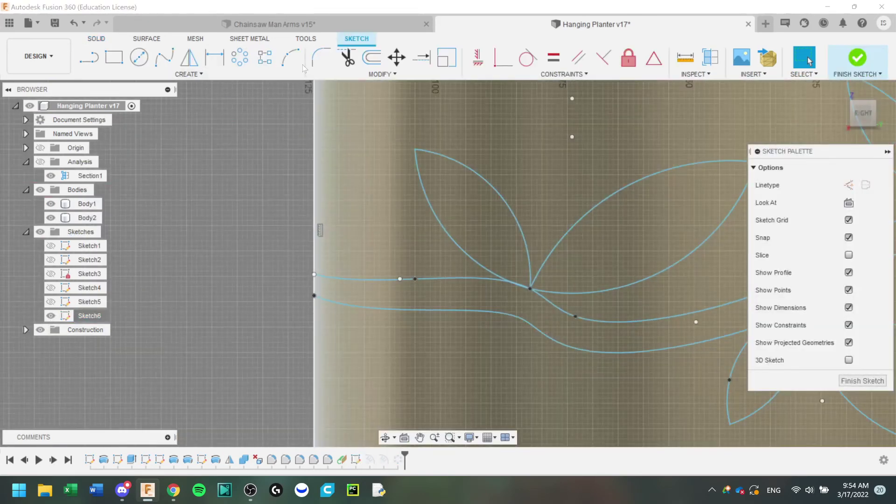
pyautogui.click(290, 57)
pyautogui.click(320, 306)
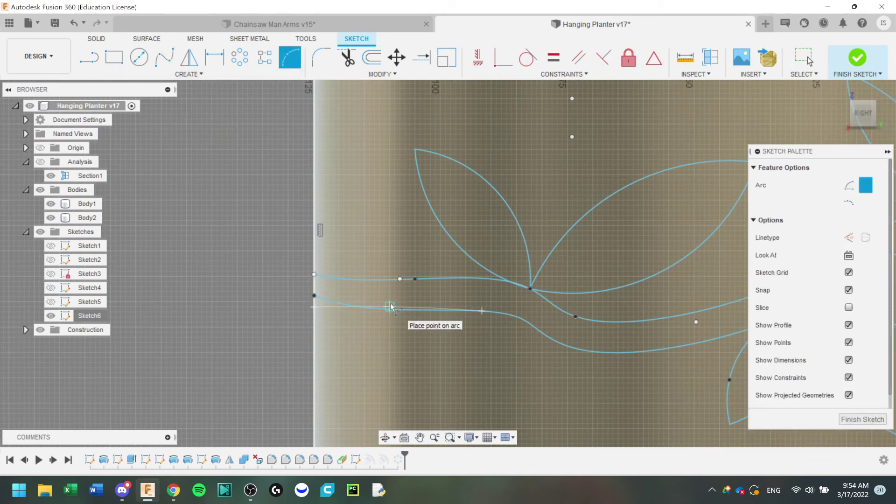
pyautogui.click(353, 60)
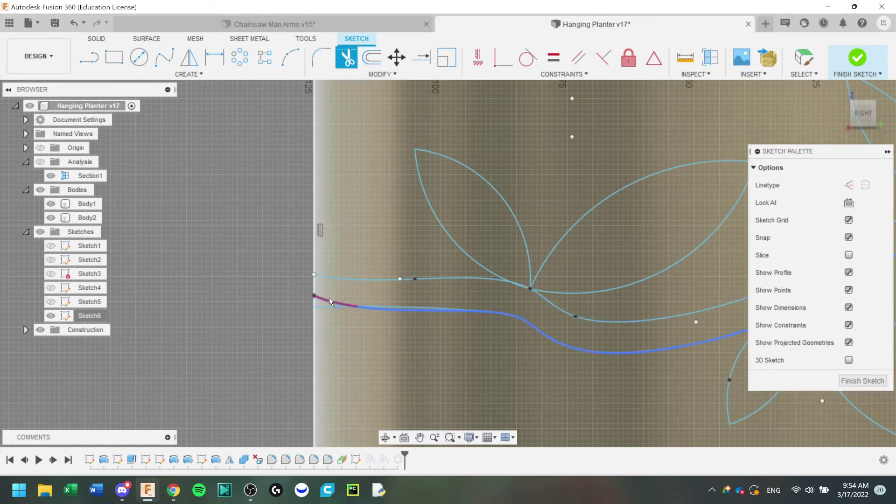
pyautogui.click(394, 320)
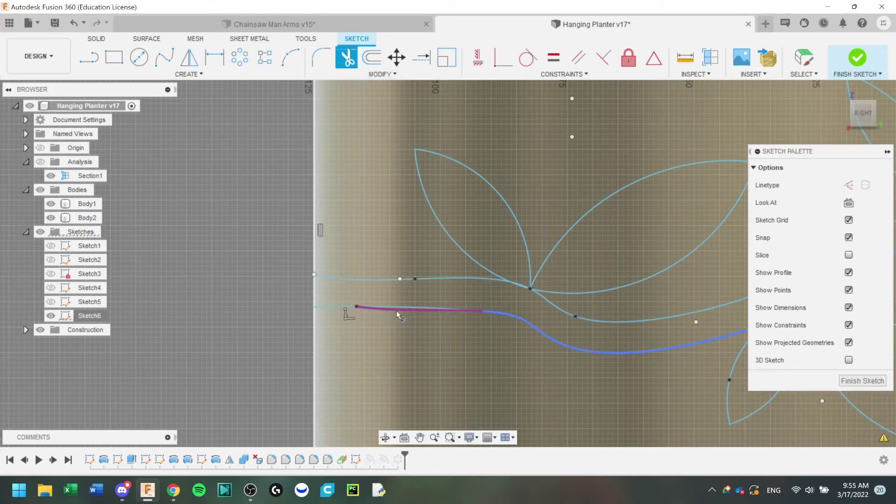
pyautogui.scroll(3, 381, 313)
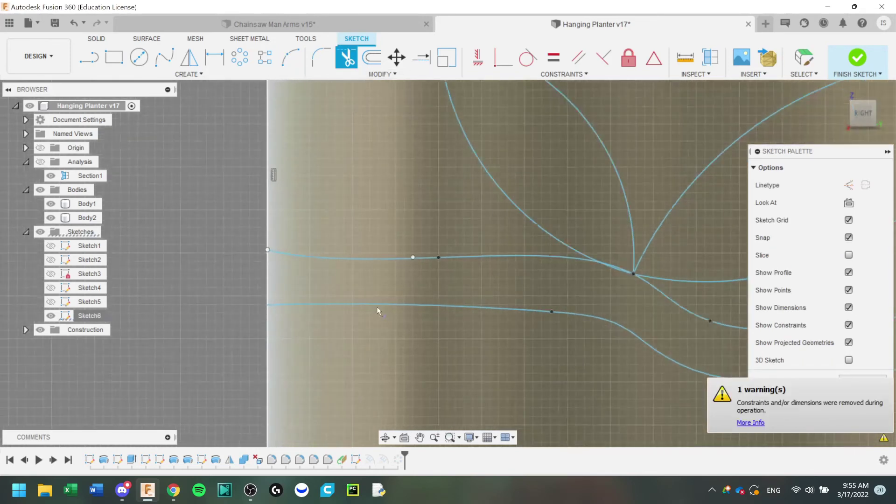
pyautogui.rightClick(229, 266)
pyautogui.press('Escape')
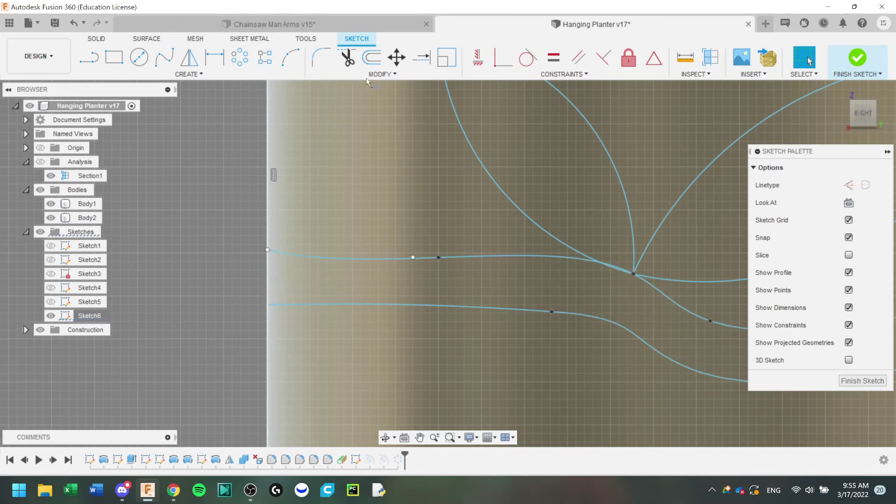
# Raise the arc's end point on the left boundary line, and delete the arc from the stem's lower edge.
pyautogui.click(268, 306)
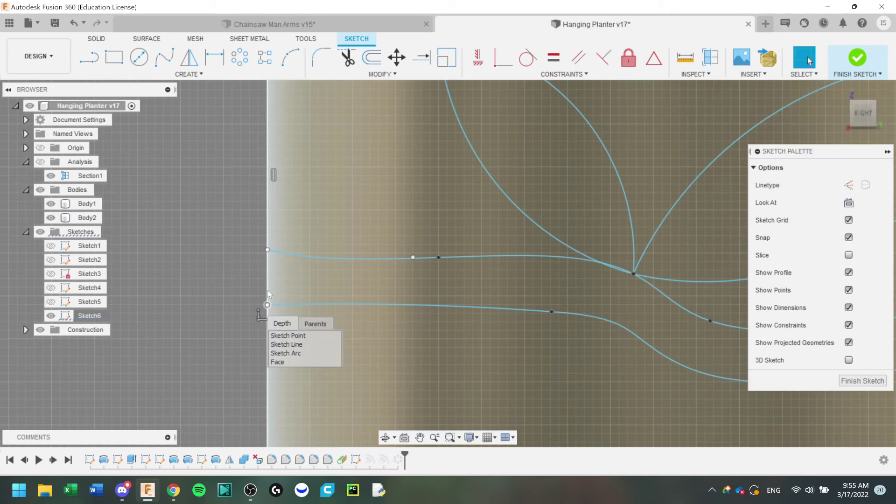
pyautogui.moveTo(267, 306); pyautogui.dragTo(268, 288)
pyautogui.click(413, 298)
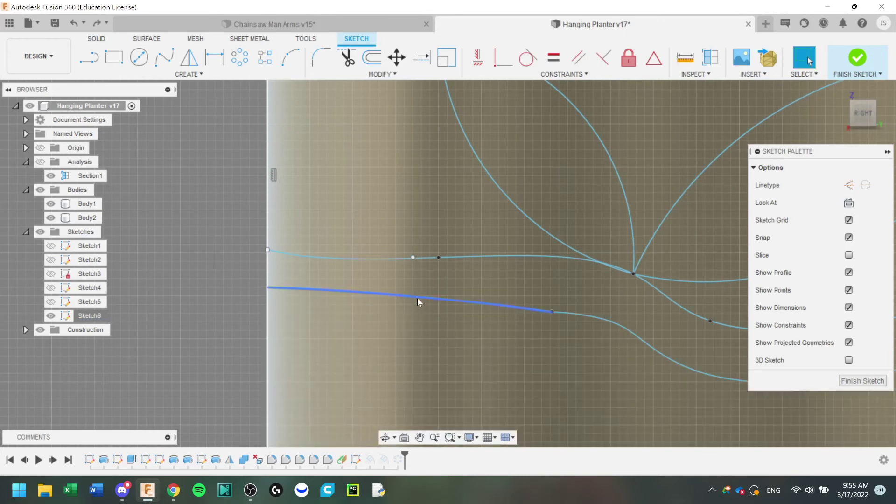
pyautogui.click(419, 295)
pyautogui.press('Delete')
pyautogui.click(164, 57)
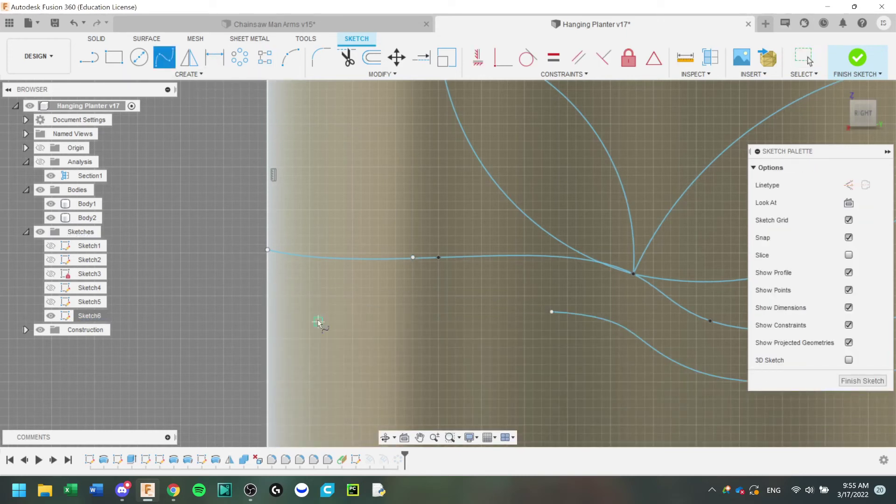
pyautogui.press('Escape')
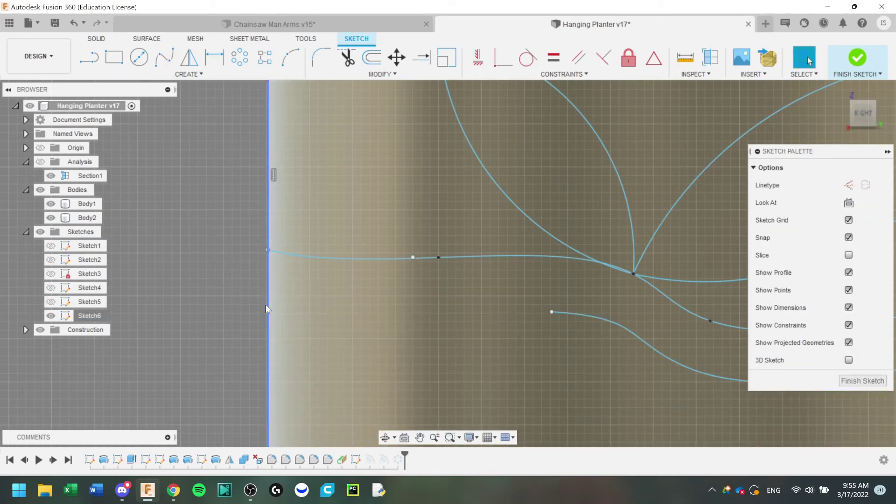
pyautogui.scroll(-6, 230, 267)
pyautogui.moveTo(238, 280); pyautogui.dragTo(270, 283, button='middle')
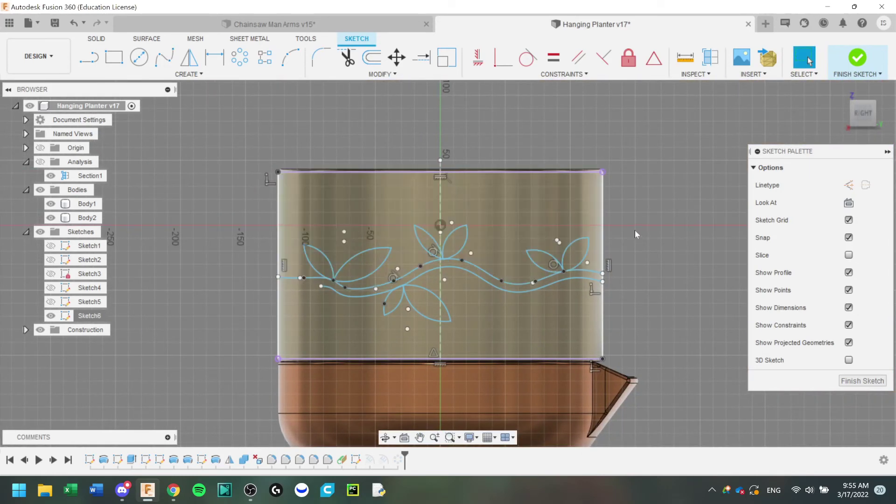
pyautogui.click(189, 57)
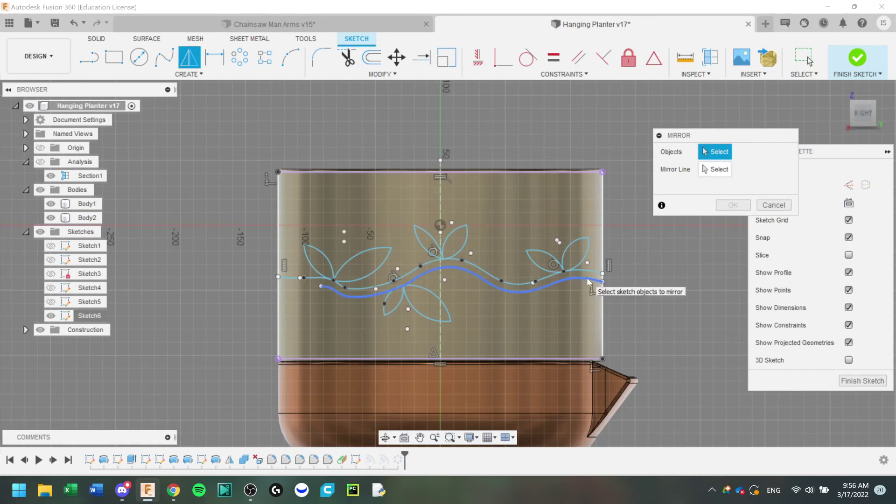
pyautogui.click(588, 282)
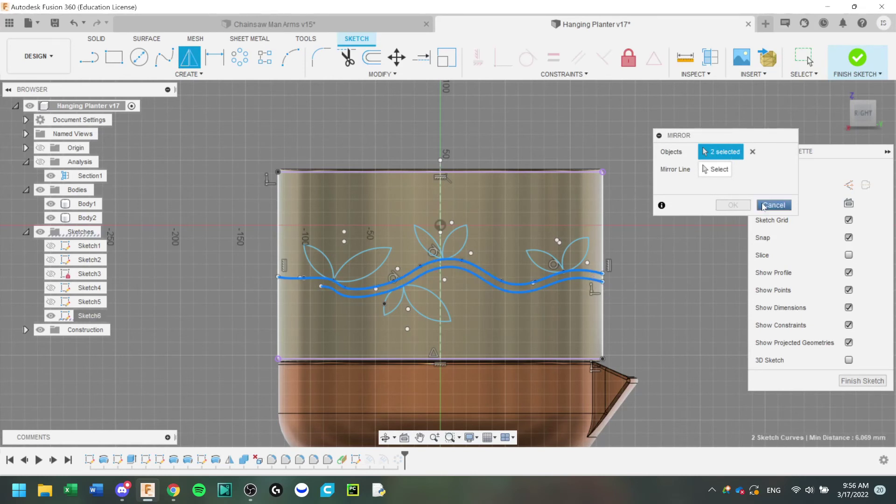
pyautogui.click(772, 206)
# Copy both stem curves horizontally beyond the left boundary line, leaving a short gap between the copies' right ends and the line.
pyautogui.click(396, 57)
pyautogui.click(578, 270)
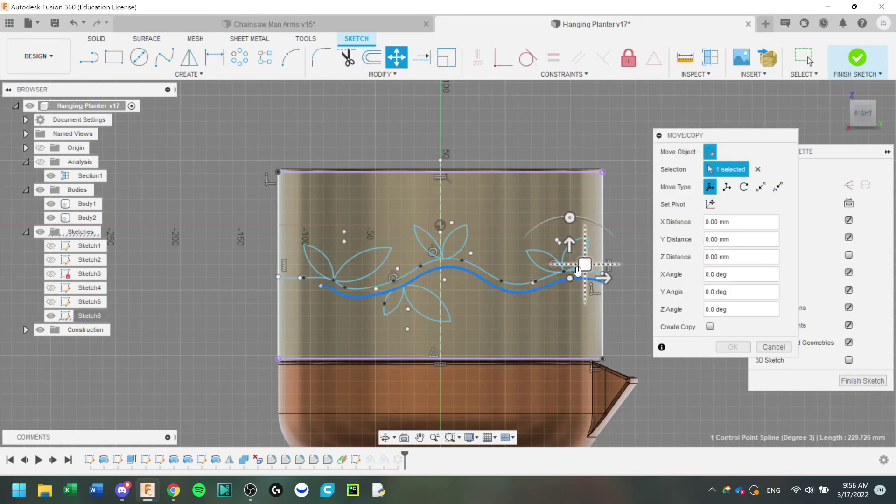
pyautogui.click(580, 275)
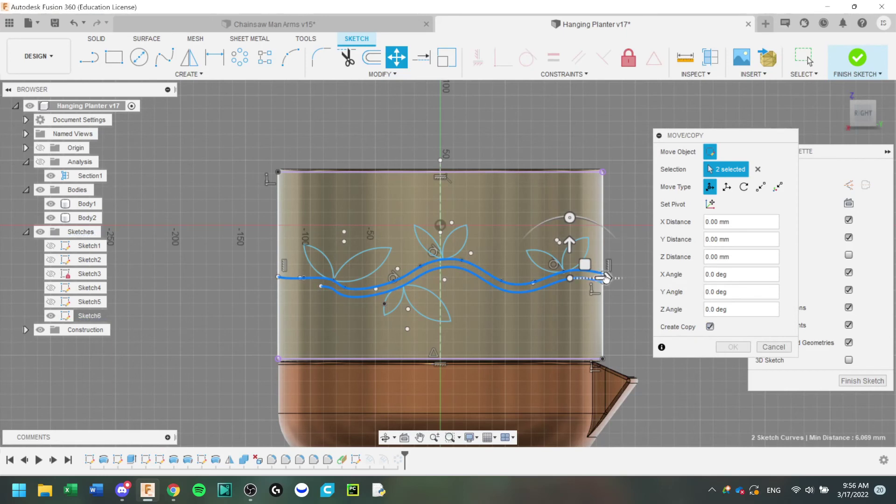
pyautogui.moveTo(605, 277); pyautogui.dragTo(254, 277)
pyautogui.scroll(2, 261, 280)
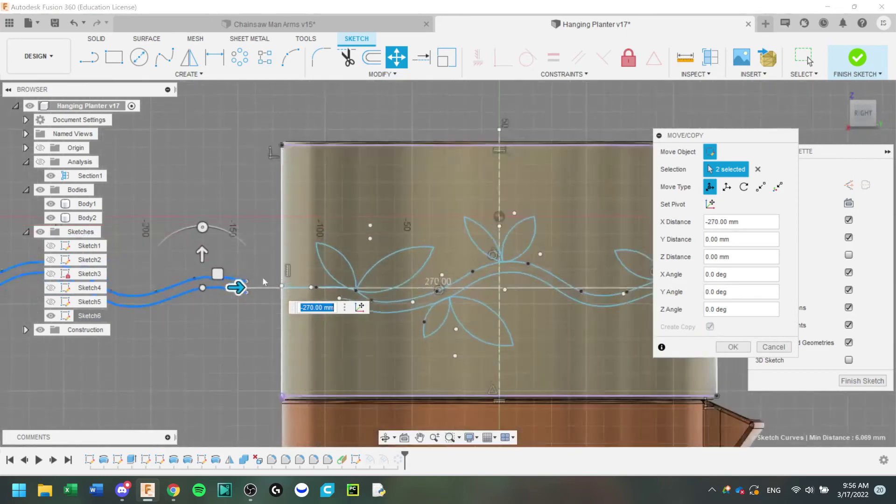
pyautogui.scroll(4, 263, 282)
pyautogui.moveTo(144, 288); pyautogui.dragTo(181, 292)
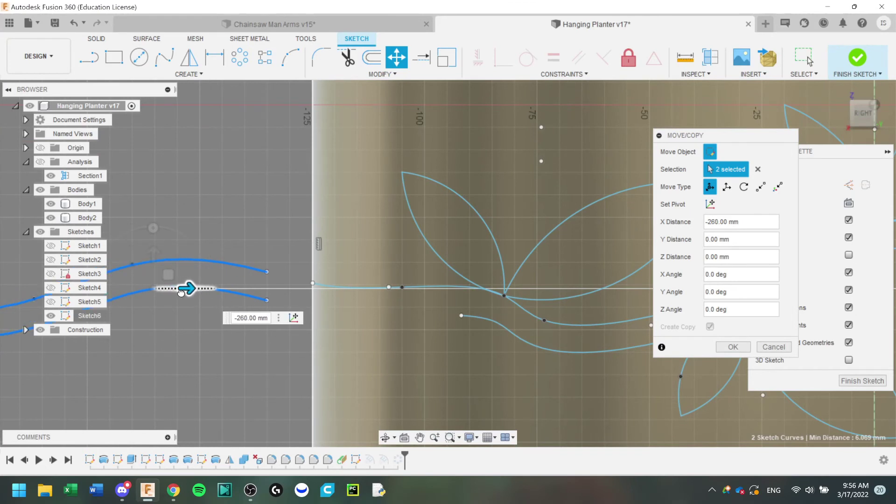
pyautogui.press('Return')
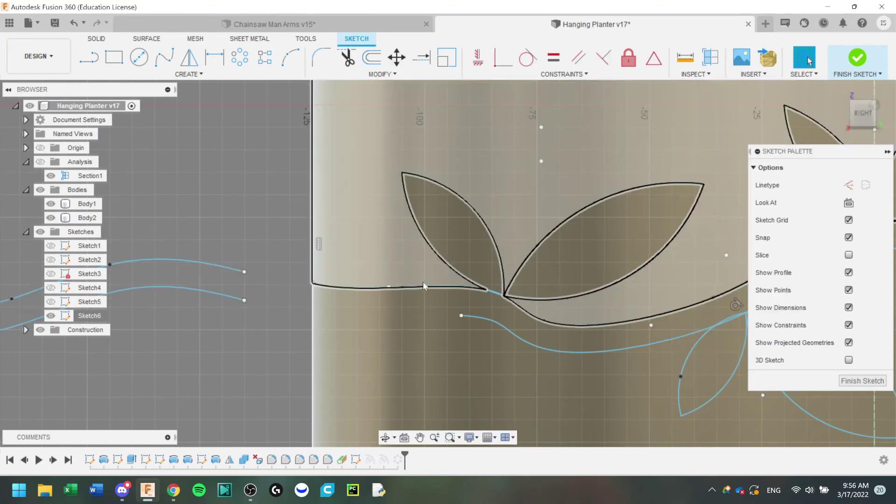
# Draw a spline from the copied lower curve's end through the left boundary line to the trimmed lower curve's end.
pyautogui.click(165, 58)
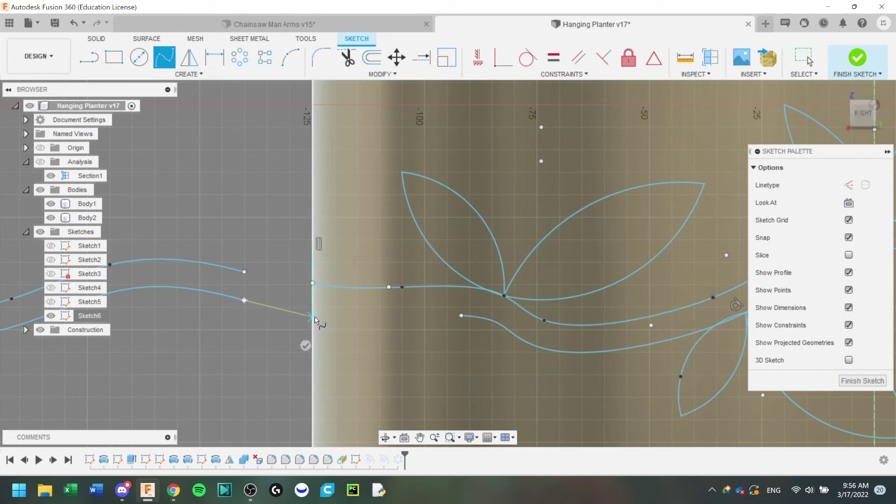
pyautogui.click(460, 317)
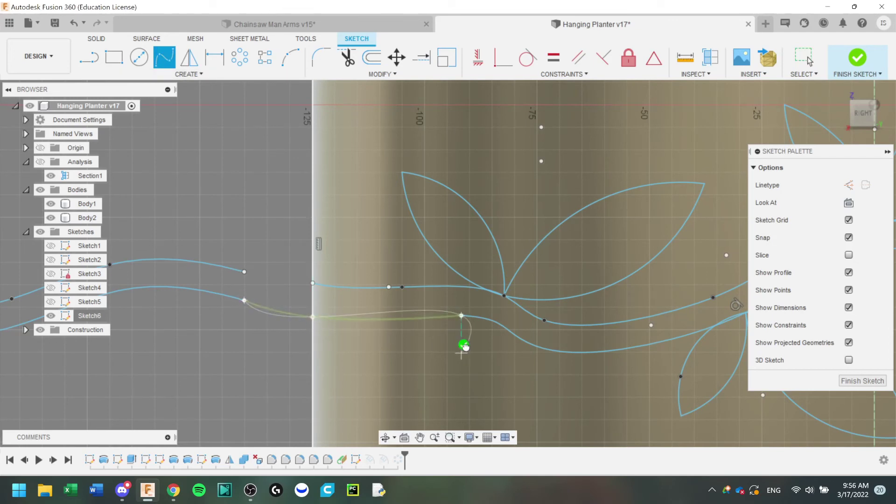
pyautogui.press('Return')
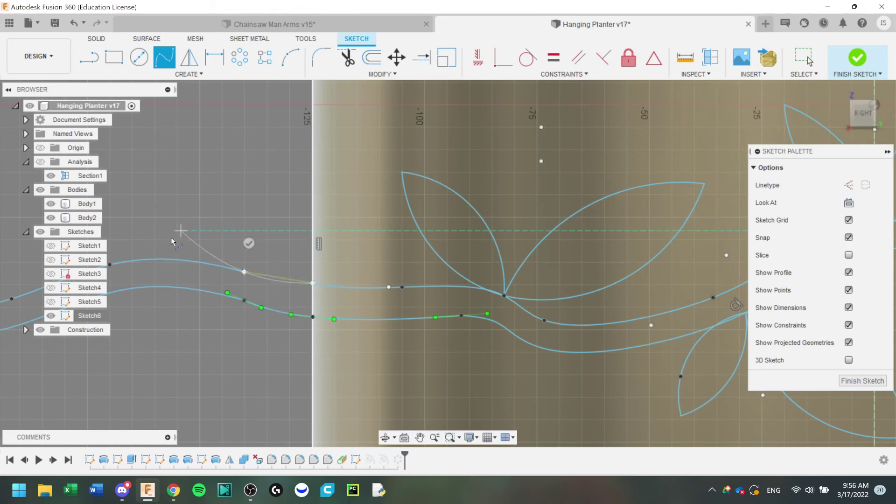
pyautogui.press('Escape')
pyautogui.press('a')
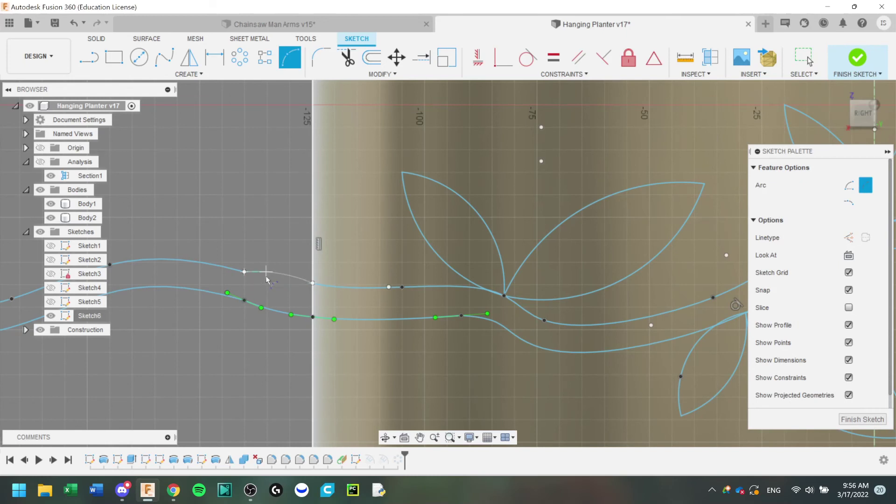
pyautogui.click(163, 58)
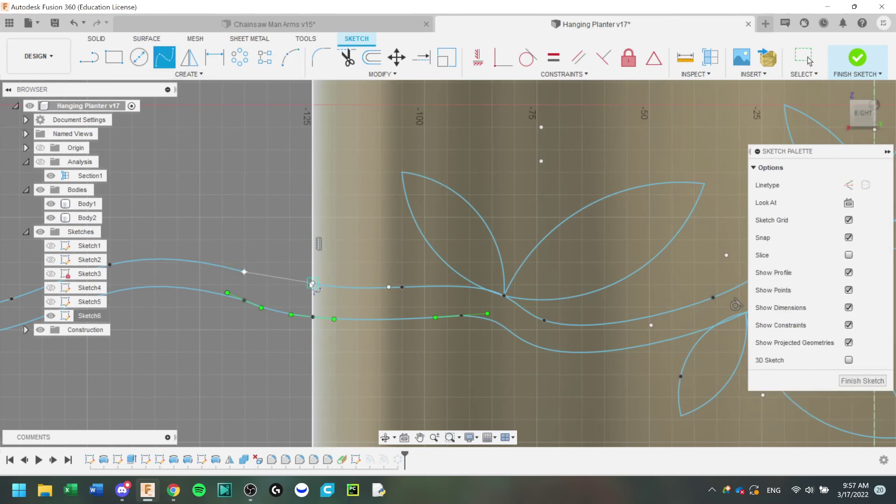
pyautogui.press('Escape')
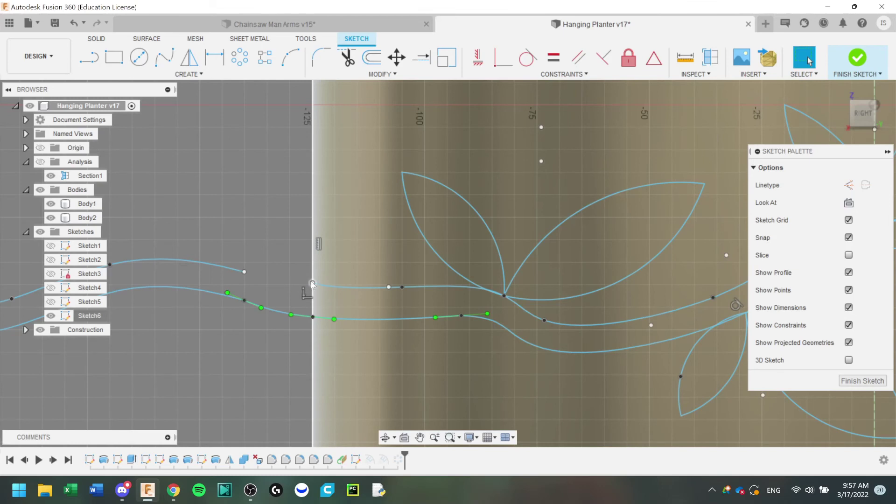
pyautogui.click(165, 57)
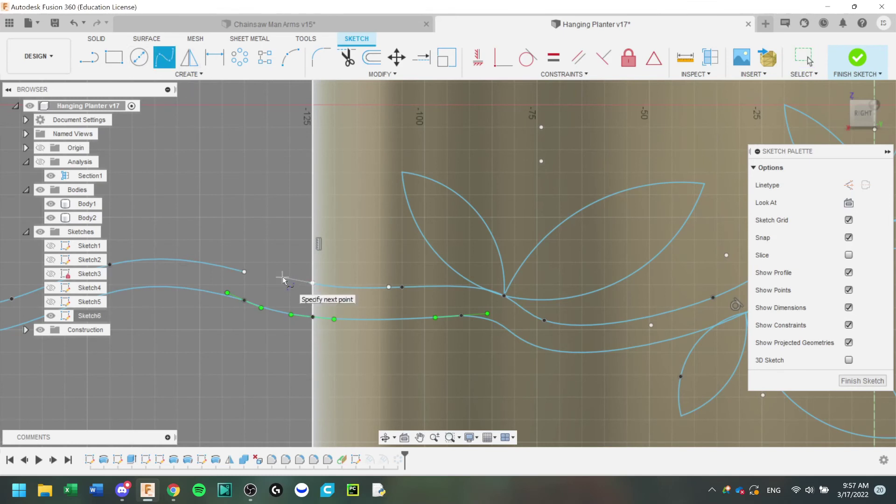
pyautogui.press('Escape')
# Draw a three-point spline joining the upper stem curve's end on the left boundary line to the copied upper curve's end.
pyautogui.click(163, 58)
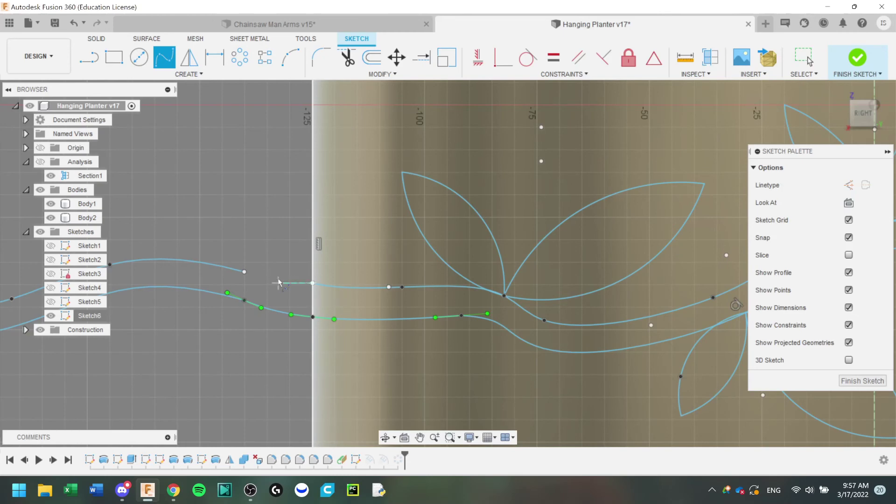
pyautogui.click(278, 277)
pyautogui.click(245, 273)
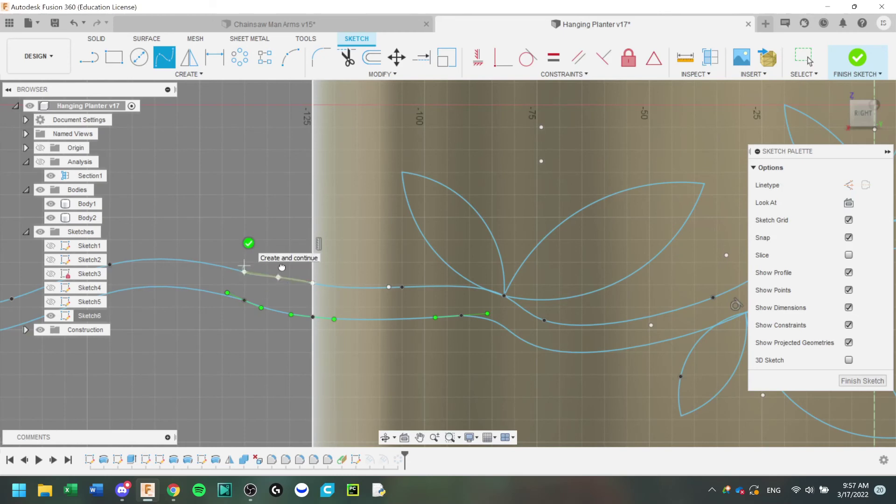
pyautogui.click(252, 243)
pyautogui.press('Escape')
# Move the middle point of the upper connecting spline to about Y -133 mm, Z 95.78 mm.
pyautogui.scroll(8, 281, 283)
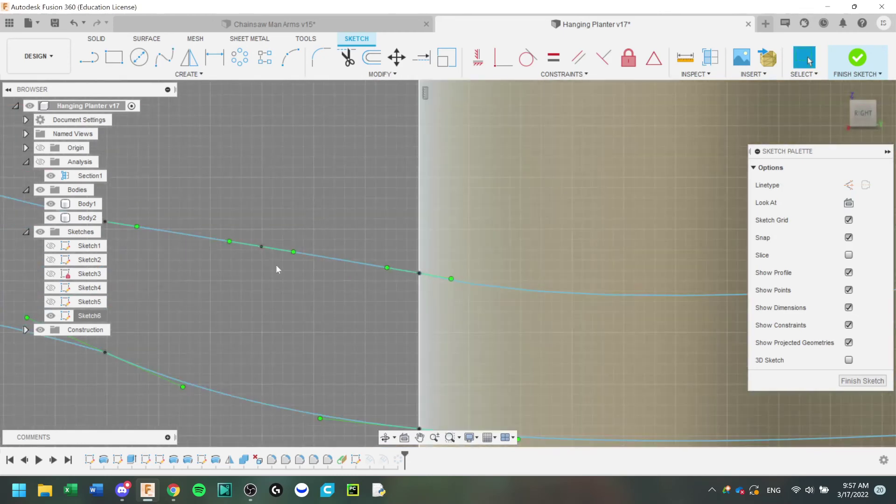
pyautogui.scroll(-4, 279, 270)
pyautogui.moveTo(282, 279); pyautogui.dragTo(322, 301, button='middle')
pyautogui.moveTo(309, 278)
pyautogui.mouseDown()
pyautogui.moveTo(282, 277)
pyautogui.moveTo(274, 287)
pyautogui.mouseUp()
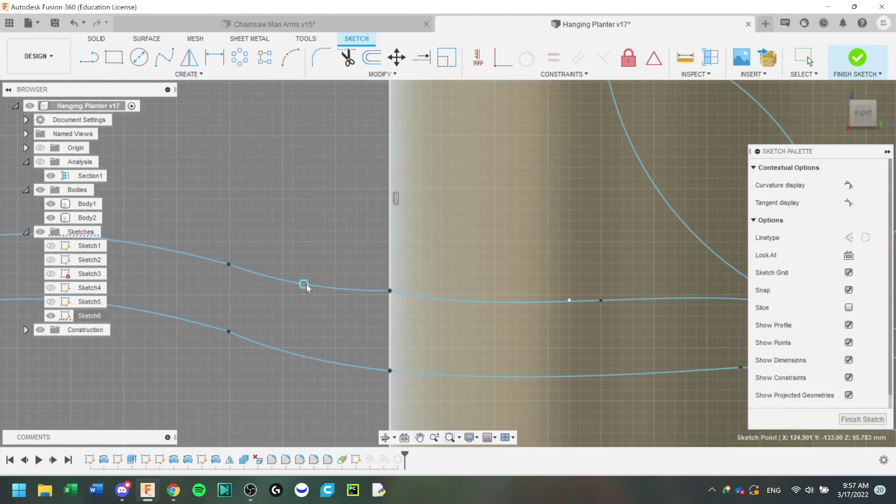
pyautogui.click(390, 291)
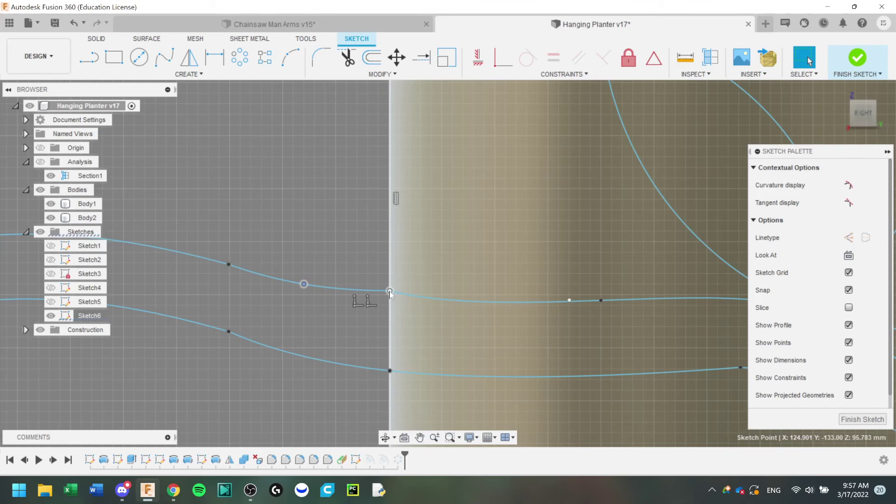
# Lower the upper curve's point on the left boundary line to about Z 94.2 mm and close the connector's left end with a vertical line.
pyautogui.moveTo(389, 302); pyautogui.dragTo(389, 300)
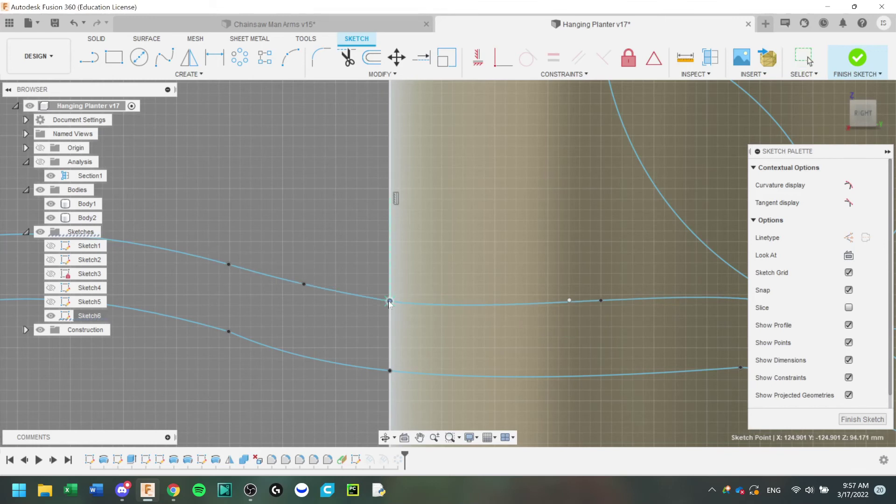
pyautogui.scroll(-4, 315, 260)
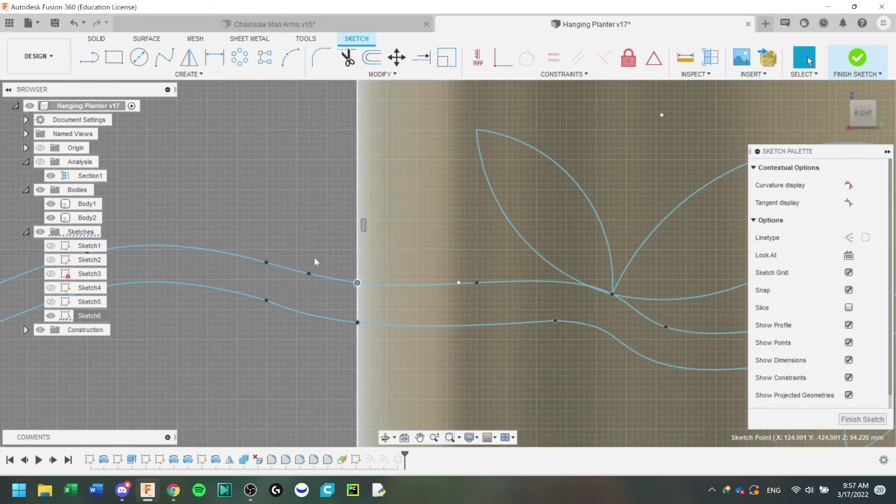
pyautogui.click(78, 65)
pyautogui.click(267, 300)
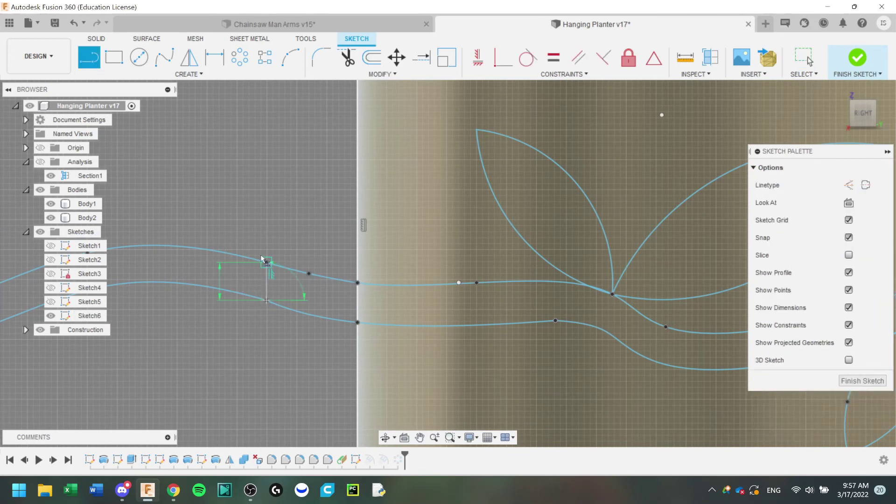
pyautogui.press('Return')
pyautogui.press('Escape')
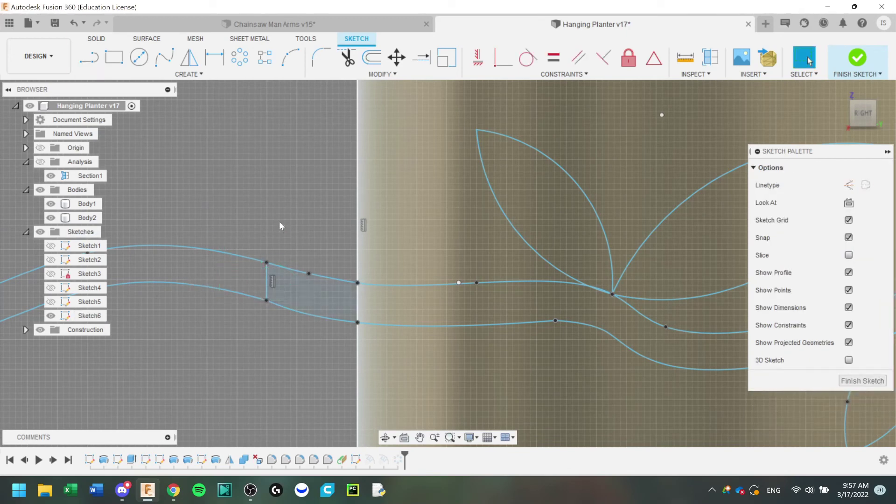
# Convert the two copied stem curves beyond the left connector into construction geometry.
pyautogui.scroll(-2, 239, 238)
pyautogui.scroll(-2, 239, 240)
pyautogui.click(215, 244)
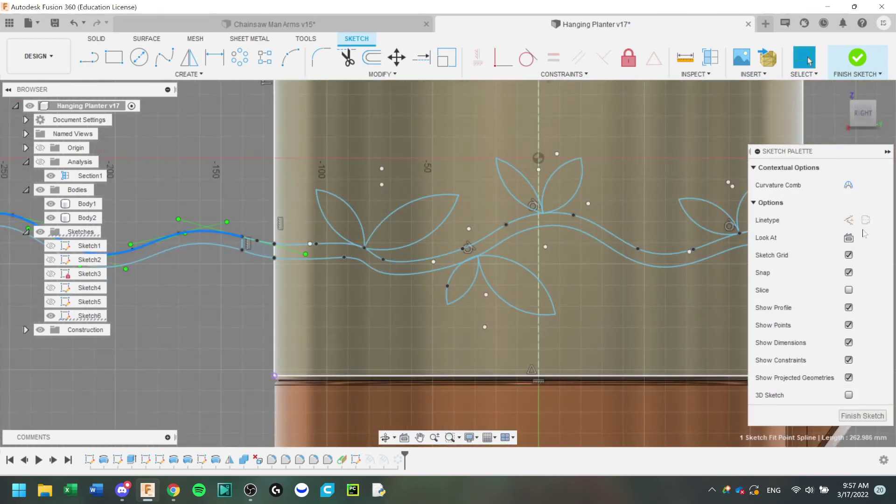
pyautogui.click(849, 220)
pyautogui.scroll(-3, 236, 204)
pyautogui.moveTo(237, 204)
pyautogui.mouseDown(button='middle')
pyautogui.moveTo(510, 253)
pyautogui.moveTo(234, 219)
pyautogui.mouseUp(button='middle')
pyautogui.click(588, 212)
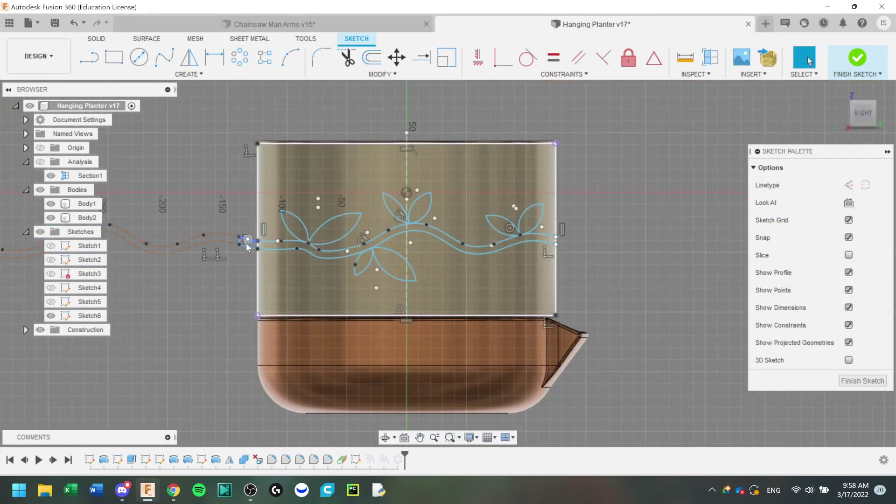
pyautogui.scroll(5, 245, 250)
pyautogui.click(247, 273)
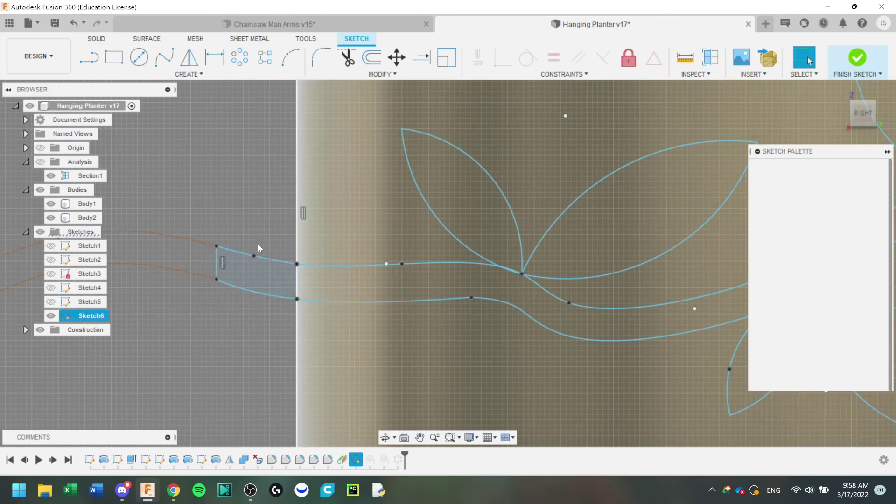
pyautogui.click(239, 288)
pyautogui.click(217, 266)
pyautogui.click(235, 251)
pyautogui.click(243, 303)
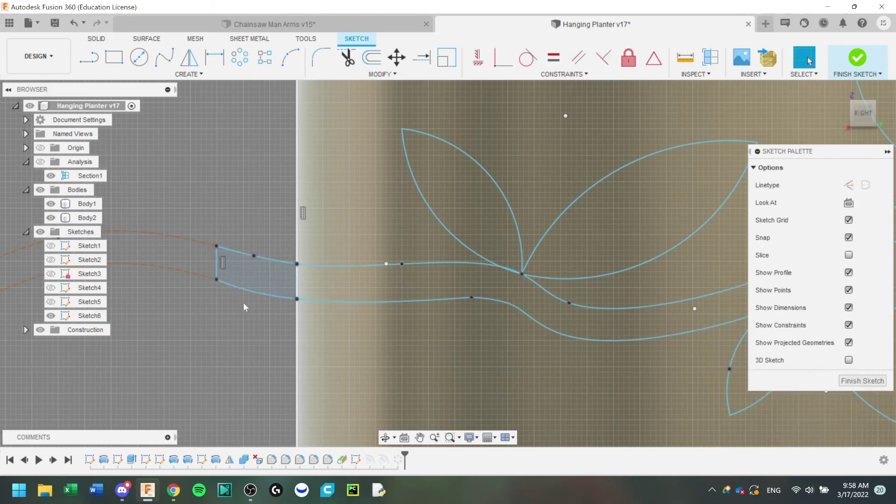
# Copy the left connector's lower spline, closing line and upper spline horizontally so the copied closing line meets the pot's right boundary line.
pyautogui.click(229, 286)
pyautogui.keyDown('shift'); pyautogui.click(217, 262); pyautogui.keyUp('shift')
pyautogui.keyDown('shift'); pyautogui.click(255, 255); pyautogui.keyUp('shift')
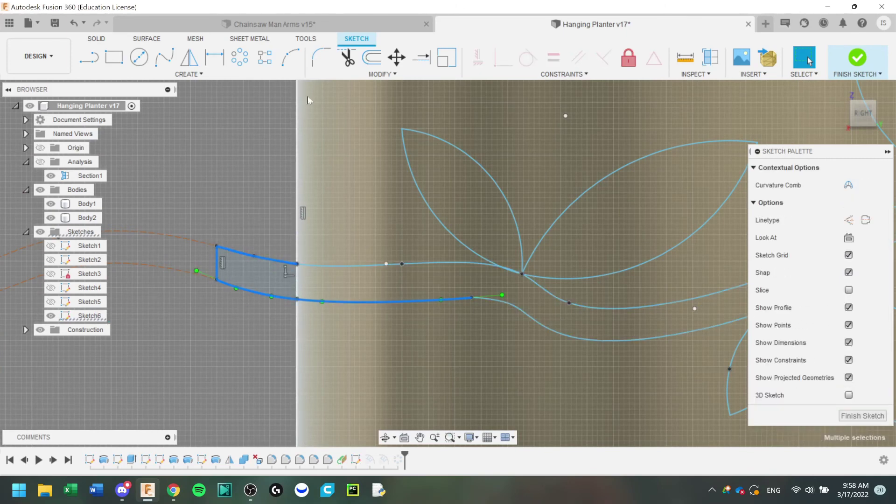
pyautogui.press('m')
pyautogui.scroll(-3, 361, 270)
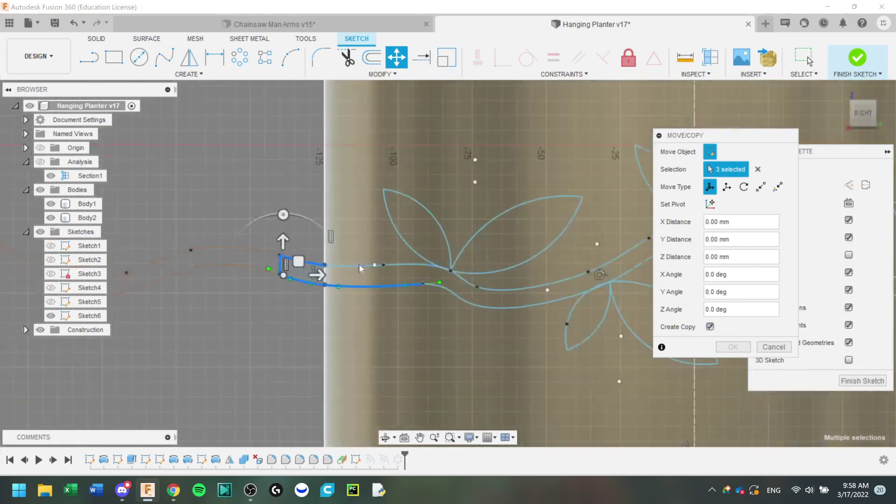
pyautogui.scroll(-3, 359, 264)
pyautogui.moveTo(219, 267); pyautogui.dragTo(617, 267)
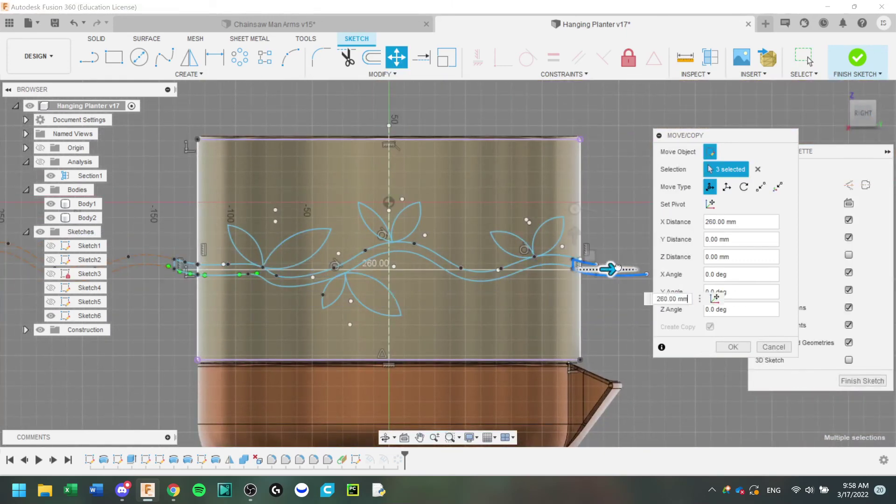
pyautogui.scroll(-3, 600, 259)
pyautogui.scroll(10, 595, 262)
pyautogui.moveTo(520, 304); pyautogui.dragTo(602, 304)
pyautogui.click(723, 347)
# Close the copied connector's right end with a vertical line and trim the lower curve beyond it.
pyautogui.scroll(-5, 555, 262)
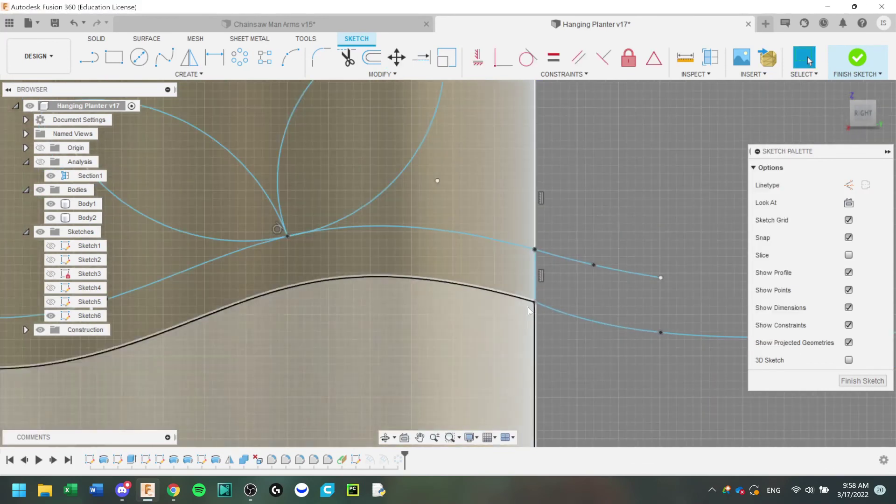
pyautogui.press('l')
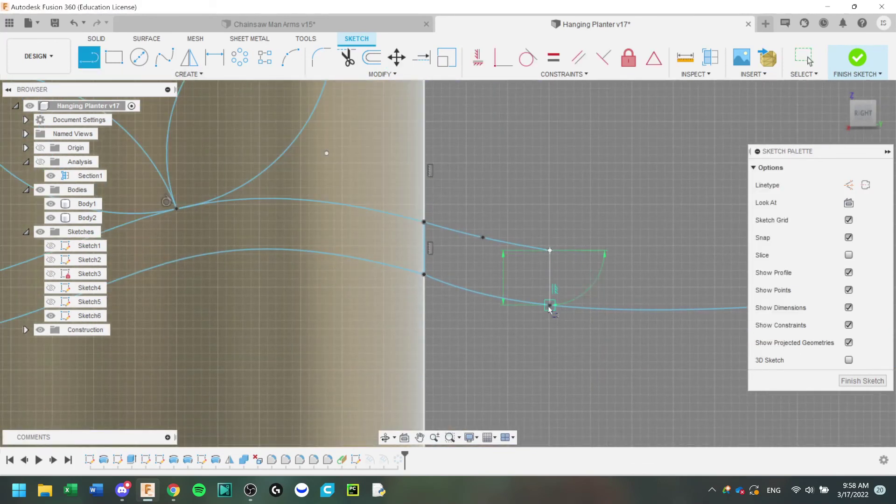
pyautogui.click(353, 59)
pyautogui.click(592, 310)
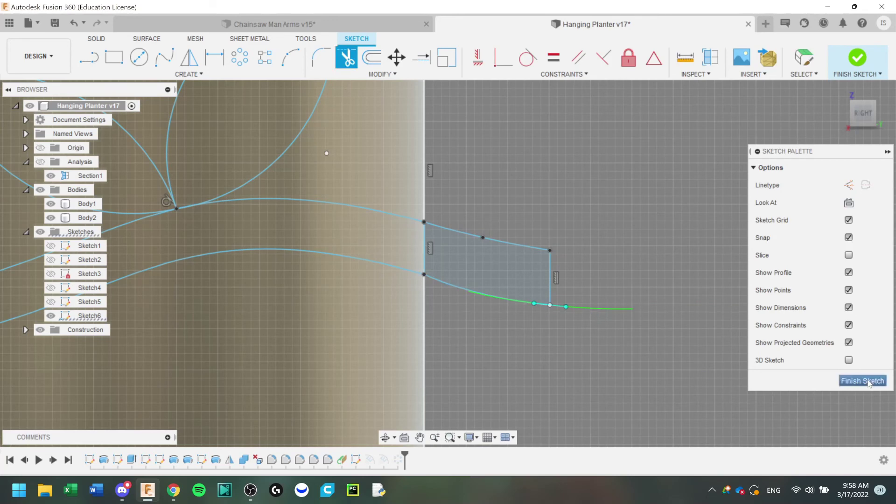
# Finish the vine sketch and save the design.
pyautogui.click(867, 381)
pyautogui.press('Escape')
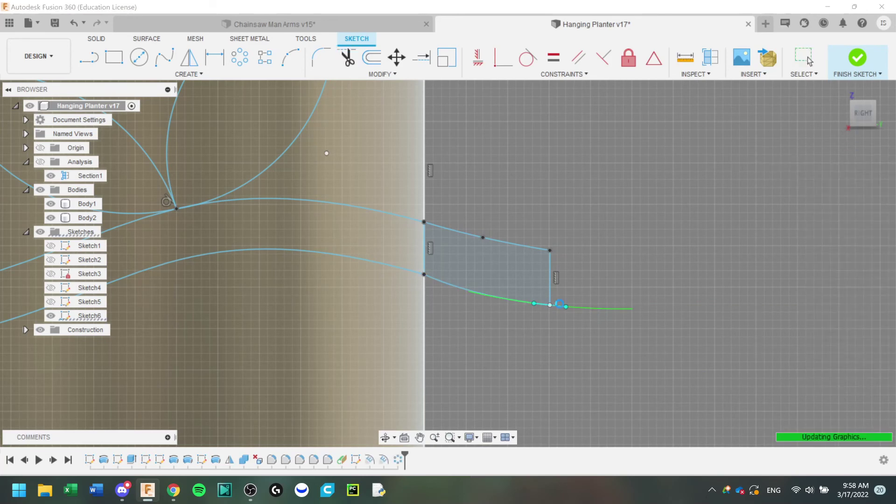
pyautogui.hotkey('ctrl', 's')
pyautogui.click(445, 261)
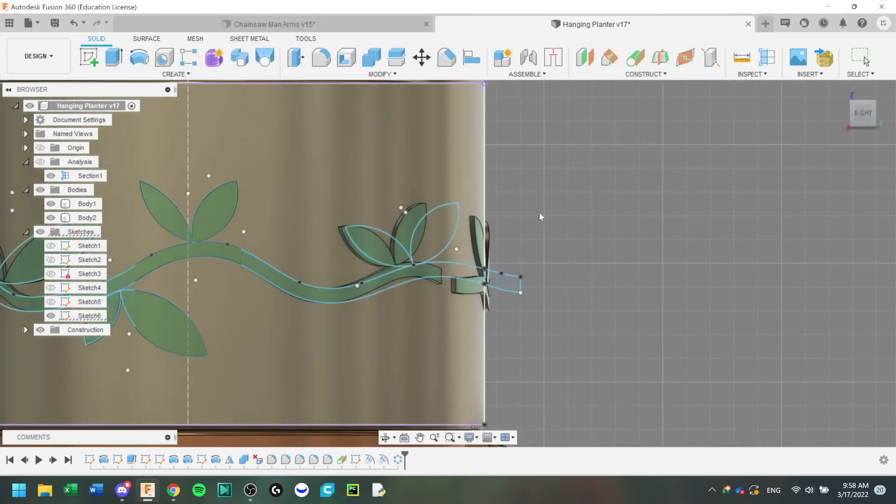
pyautogui.moveTo(519, 220); pyautogui.dragTo(761, 213, button='middle')
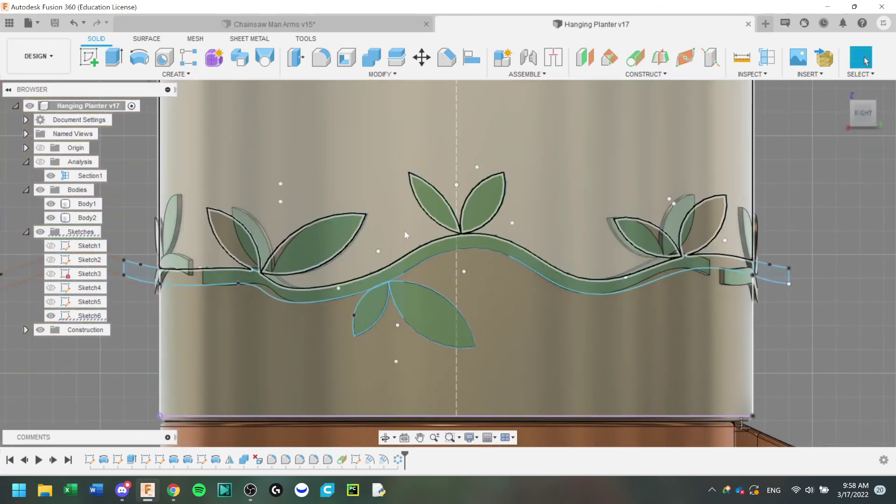
pyautogui.scroll(-2, 761, 212)
# Edit the stem emboss to include the left connector profile with the stem, and reselect the upper pot's outer face.
pyautogui.rightClick(370, 460)
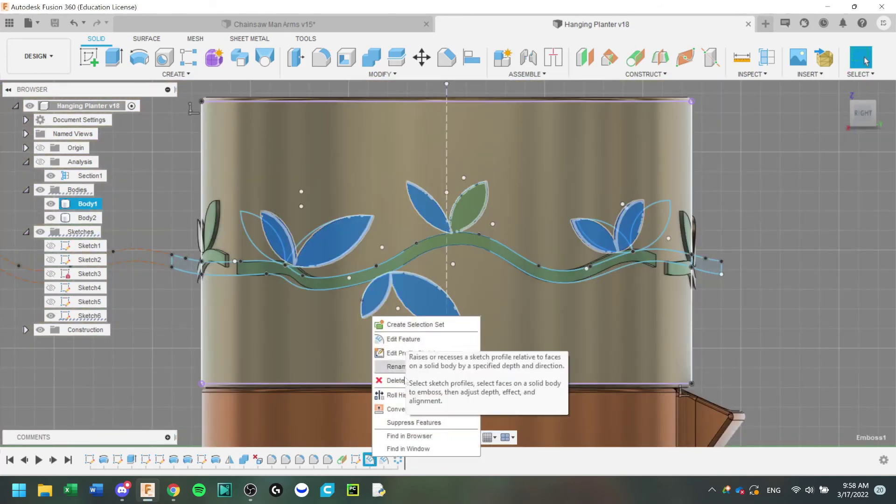
pyautogui.rightClick(384, 461)
pyautogui.click(397, 342)
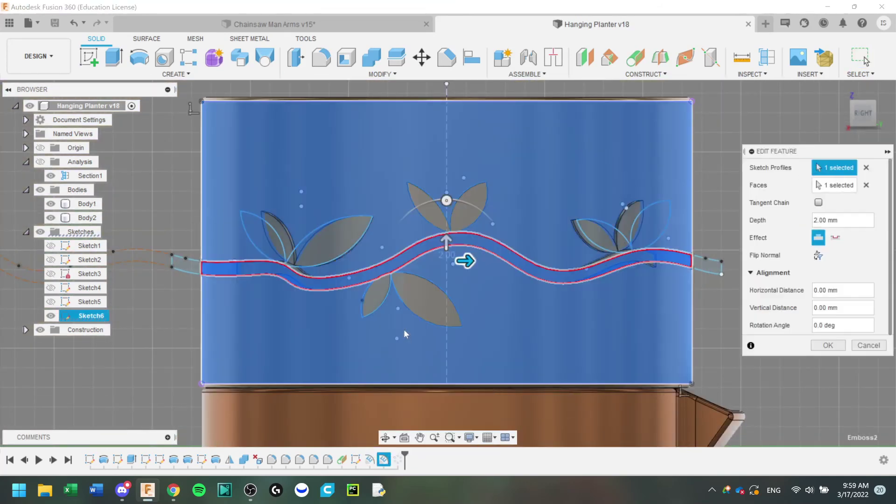
pyautogui.click(824, 168)
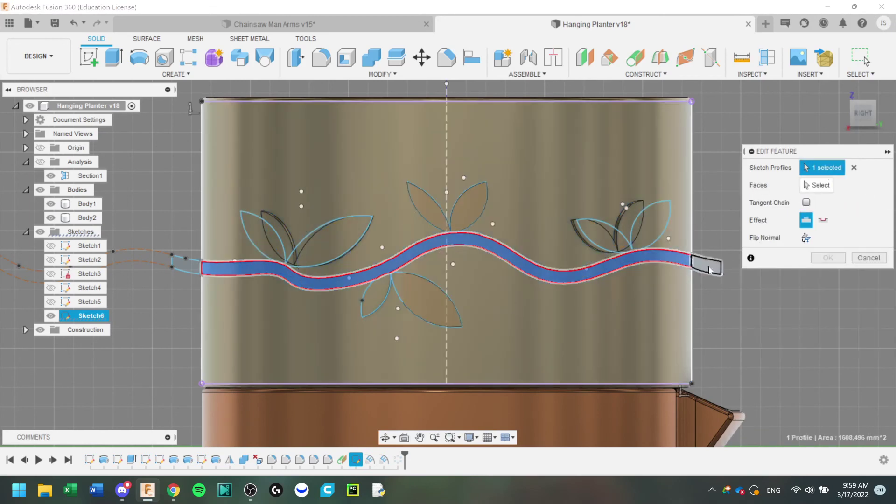
pyautogui.click(707, 265)
pyautogui.click(185, 264)
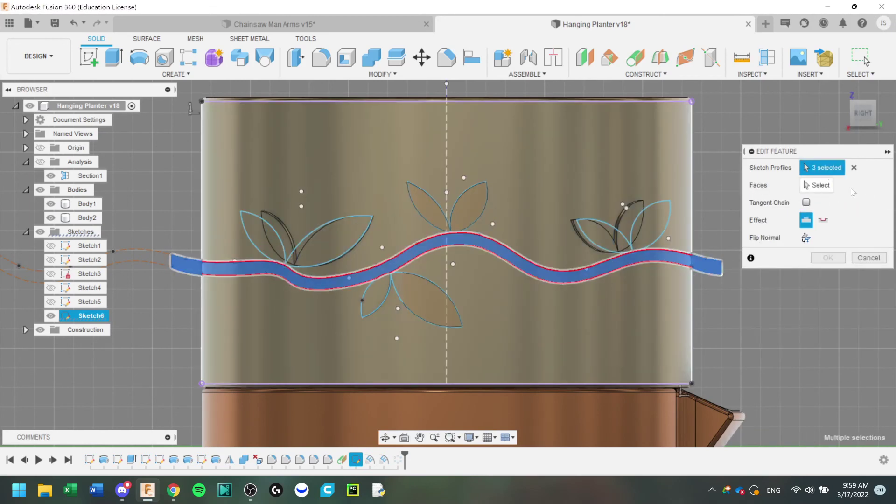
pyautogui.click(707, 265)
pyautogui.click(817, 185)
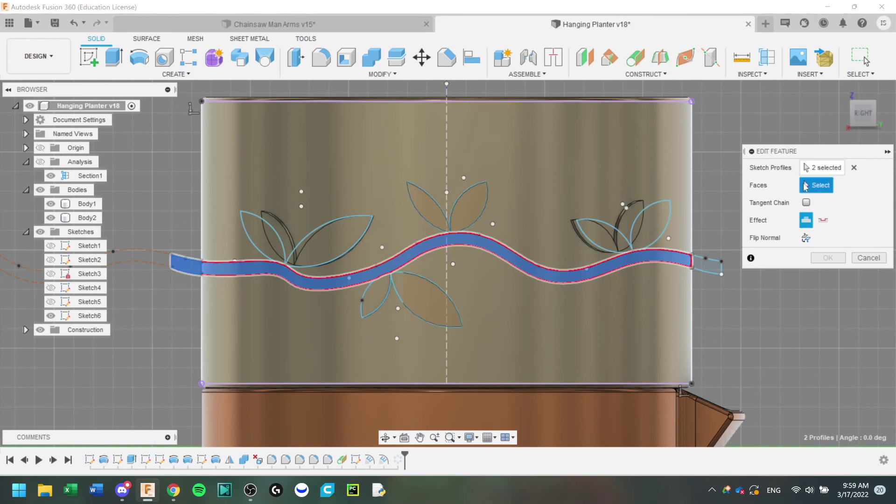
pyautogui.click(691, 169)
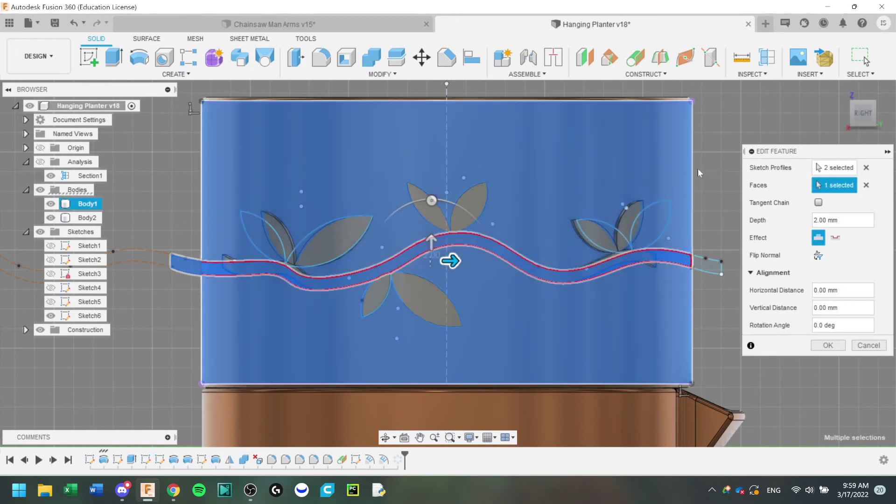
pyautogui.click(827, 345)
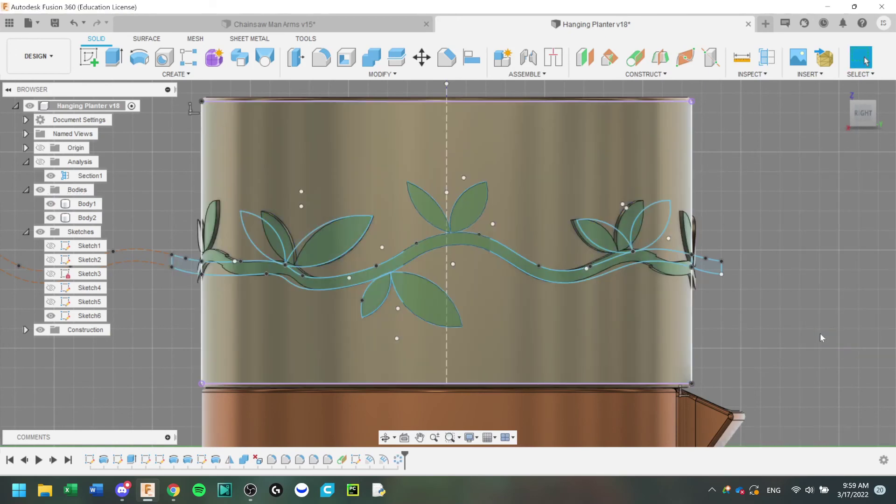
# Move the left connector's lower-left corner point to about Y -141 mm, Z 92.78 mm.
pyautogui.keyDown('shift'); pyautogui.moveTo(770, 211); pyautogui.dragTo(310, 238, button='middle'); pyautogui.keyUp('shift')
pyautogui.scroll(-2, 361, 273)
pyautogui.scroll(8, 396, 287)
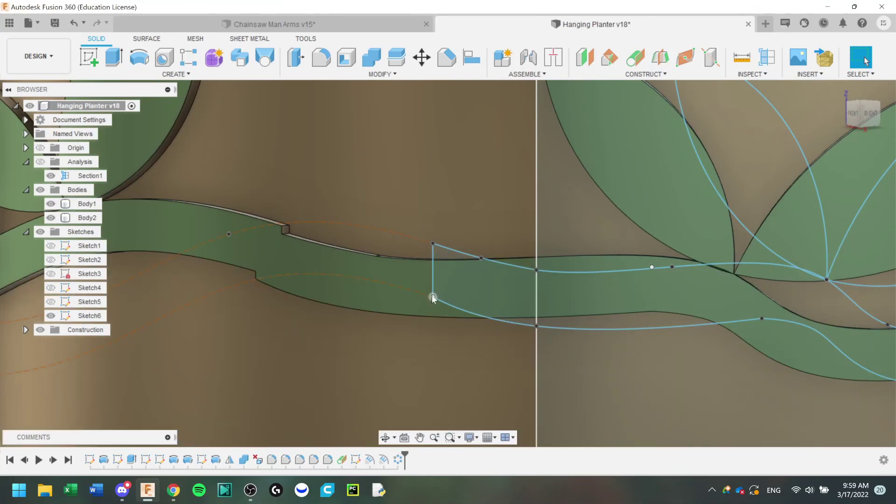
pyautogui.moveTo(432, 284); pyautogui.dragTo(432, 283)
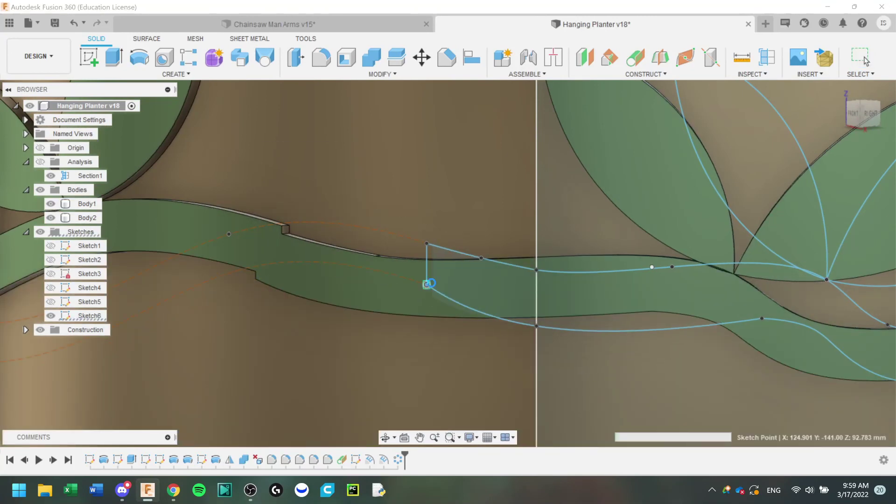
# Shift the left connector's upper-left corner up and toward the boundary line, and raise the upper spline's middle point slightly.
pyautogui.moveTo(427, 245); pyautogui.dragTo(430, 236)
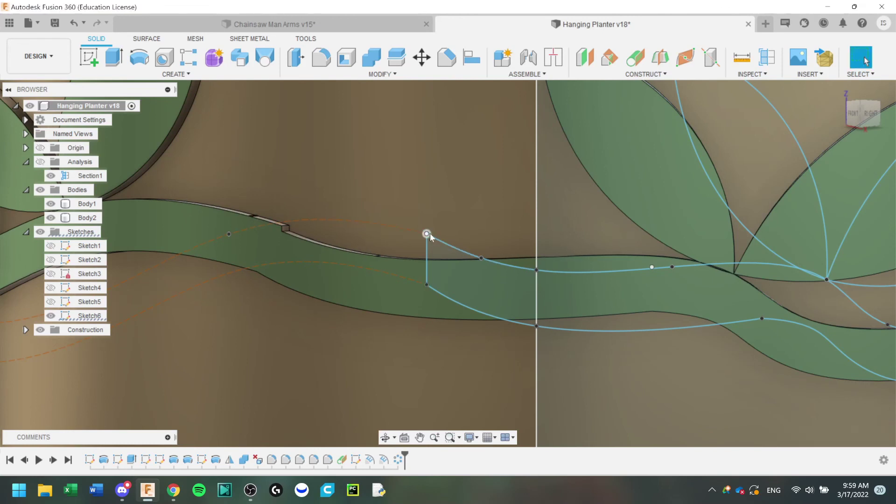
pyautogui.moveTo(427, 233); pyautogui.dragTo(427, 226)
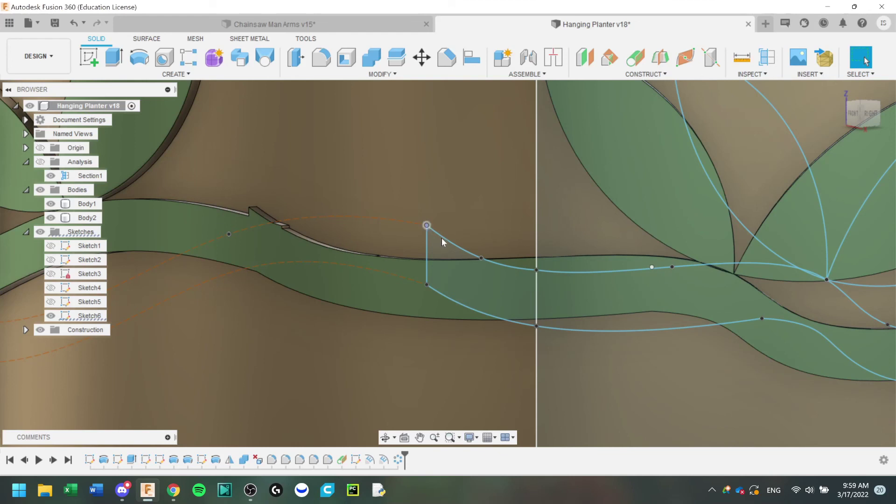
pyautogui.moveTo(426, 225); pyautogui.dragTo(441, 242)
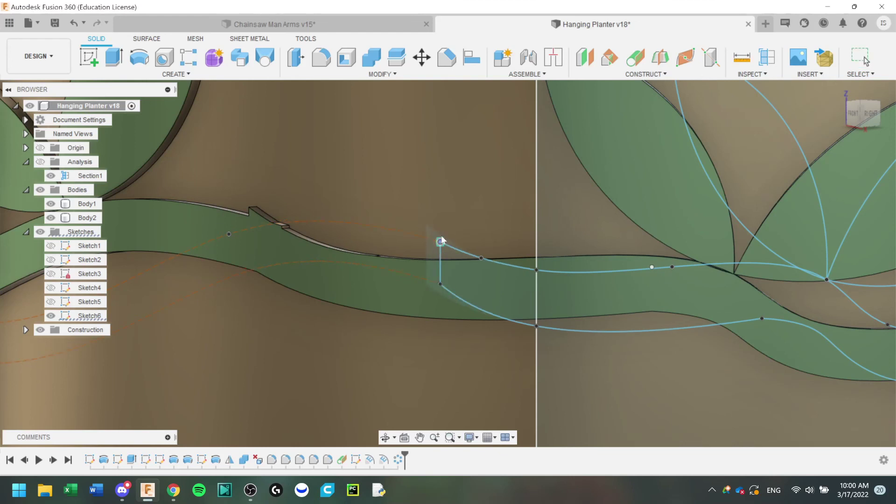
pyautogui.moveTo(484, 252); pyautogui.dragTo(484, 253)
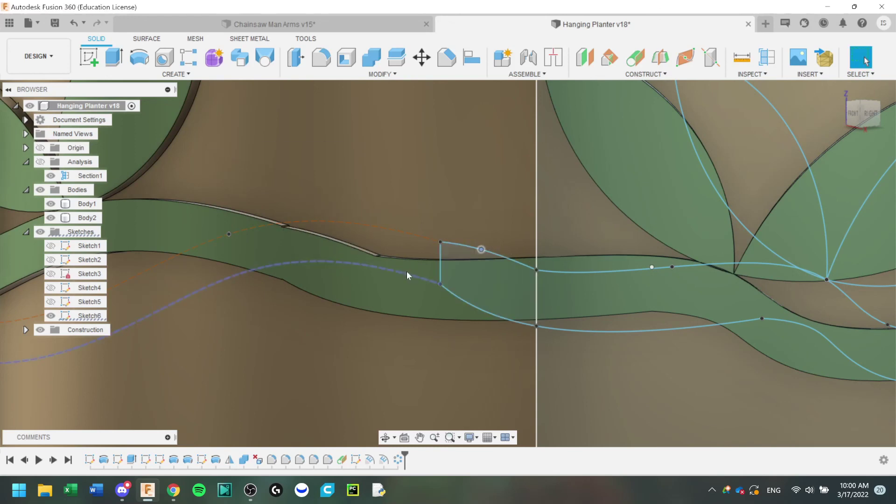
# Fine-tune the left connector's upper-left corner point to about Y -137.46 mm, Z 97.72 mm.
pyautogui.click(413, 261)
pyautogui.scroll(4, 278, 230)
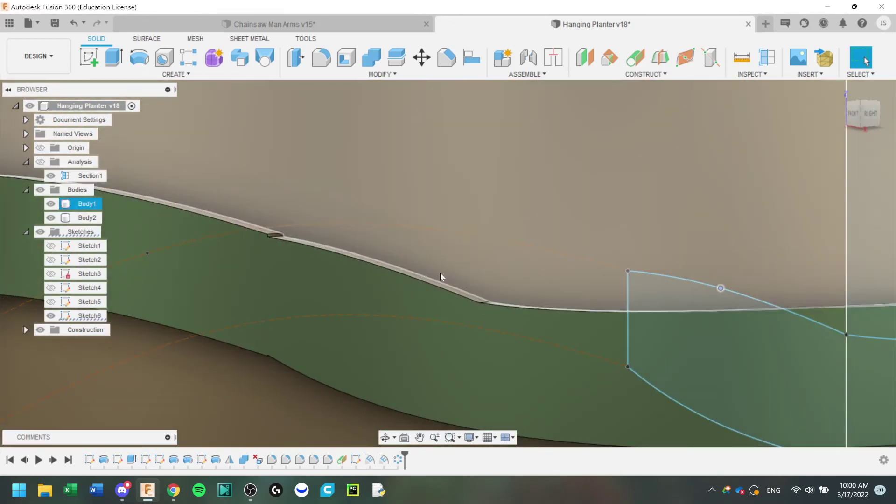
pyautogui.moveTo(440, 275); pyautogui.dragTo(378, 275, button='middle')
pyautogui.moveTo(565, 268); pyautogui.dragTo(579, 267)
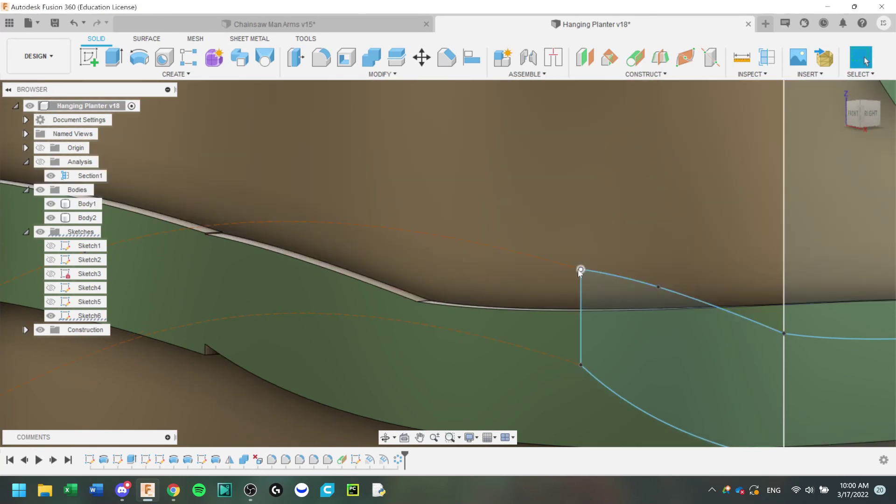
pyautogui.moveTo(581, 269); pyautogui.dragTo(584, 264)
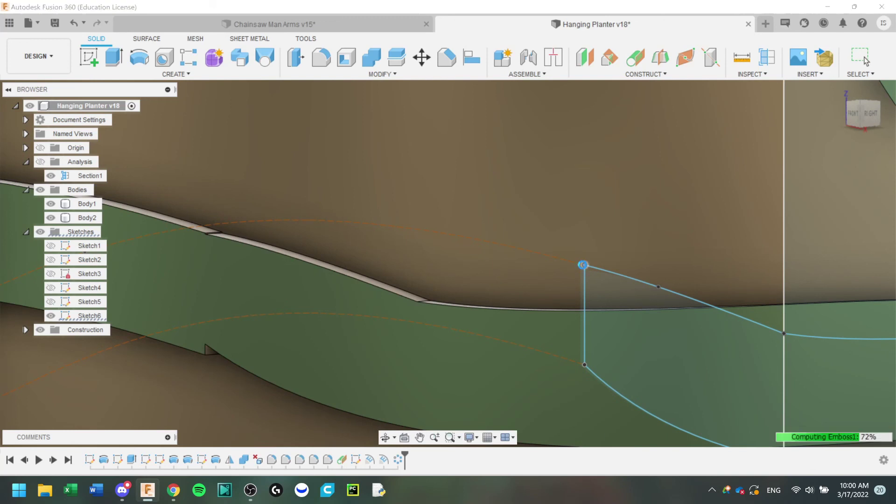
pyautogui.moveTo(590, 269); pyautogui.dragTo(590, 269)
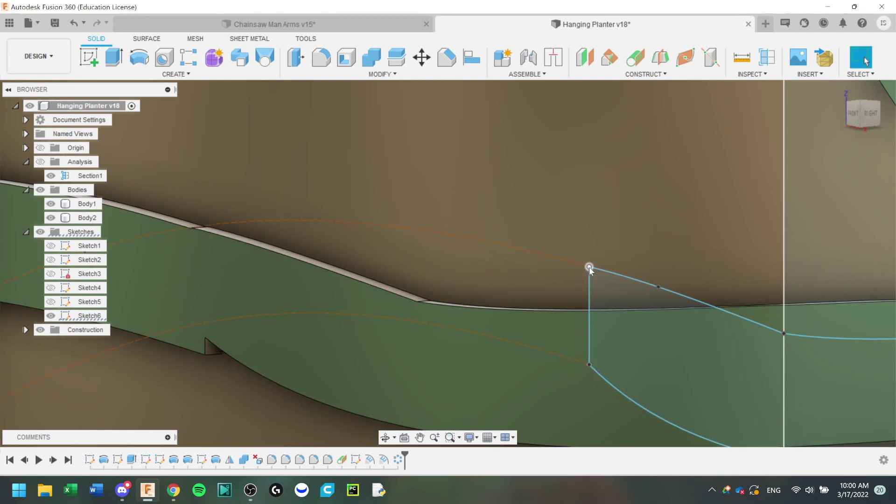
pyautogui.moveTo(589, 269); pyautogui.dragTo(589, 271)
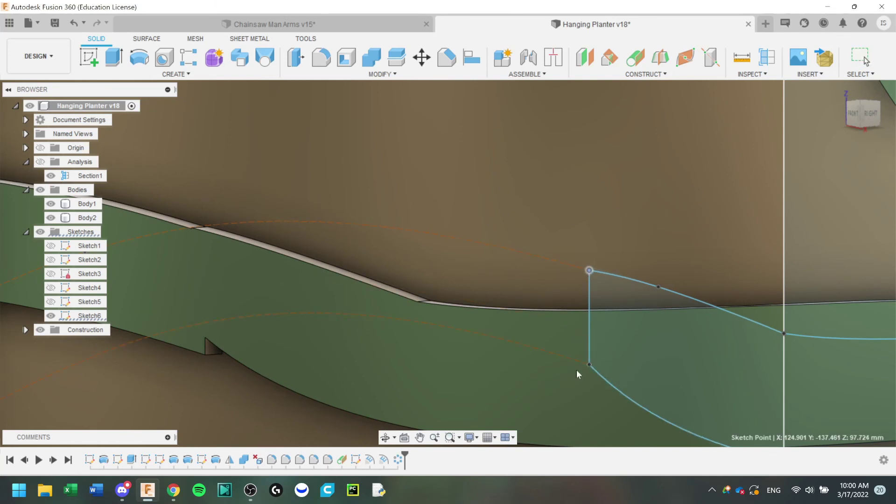
# Delete the lower dashed guide spline and lower the left connector's lower-left corner point so its bottom edge meets the neighbouring vine.
pyautogui.click(564, 357)
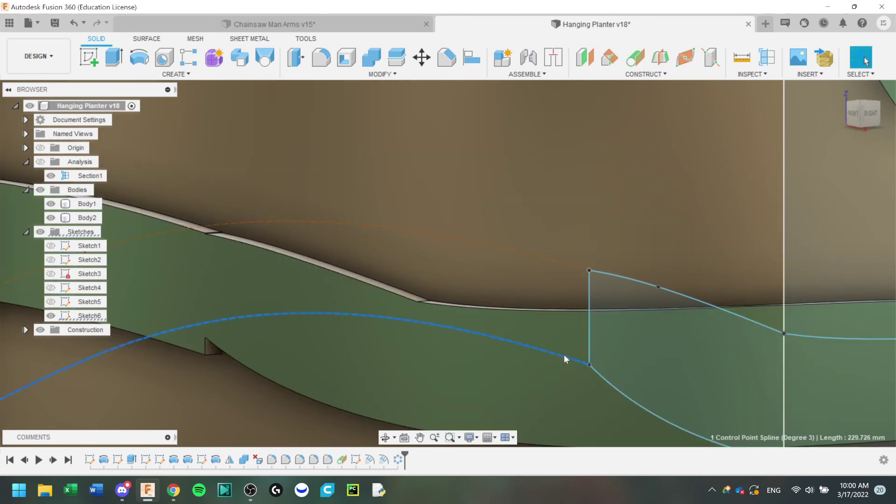
pyautogui.press('Delete')
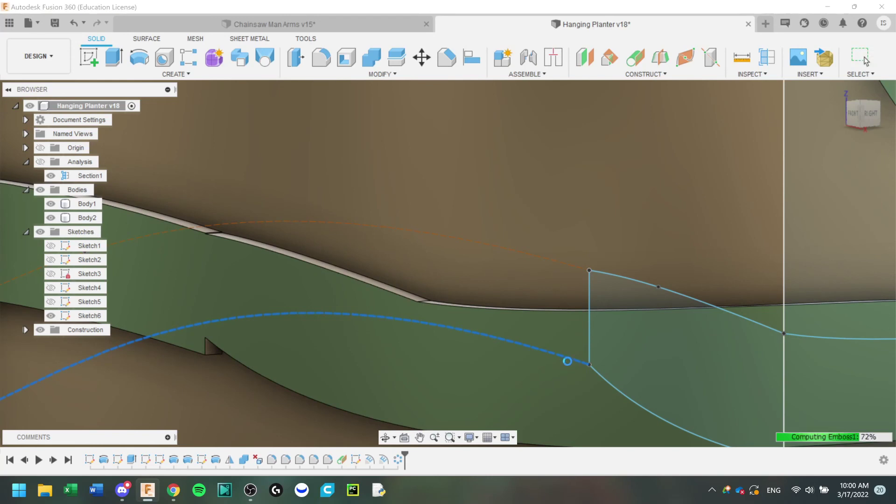
pyautogui.moveTo(589, 366)
pyautogui.mouseDown()
pyautogui.moveTo(556, 383)
pyautogui.moveTo(575, 399)
pyautogui.mouseUp()
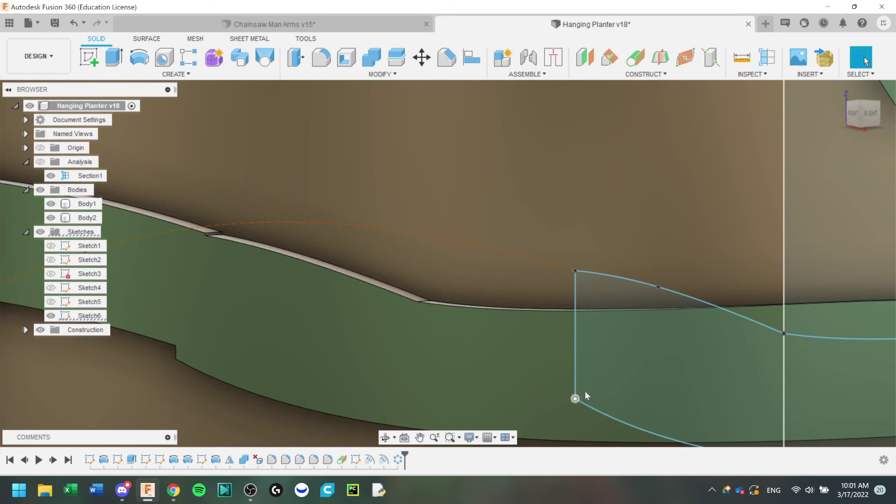
pyautogui.moveTo(576, 398); pyautogui.dragTo(593, 391)
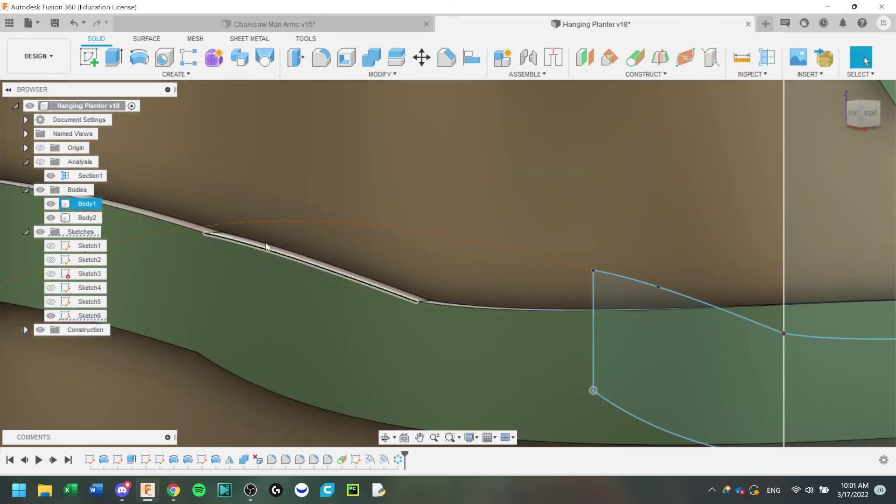
# Hide the vine sketch, collapse the sketch list, and save the planter as a new version from the home view.
pyautogui.scroll(-10, 266, 246)
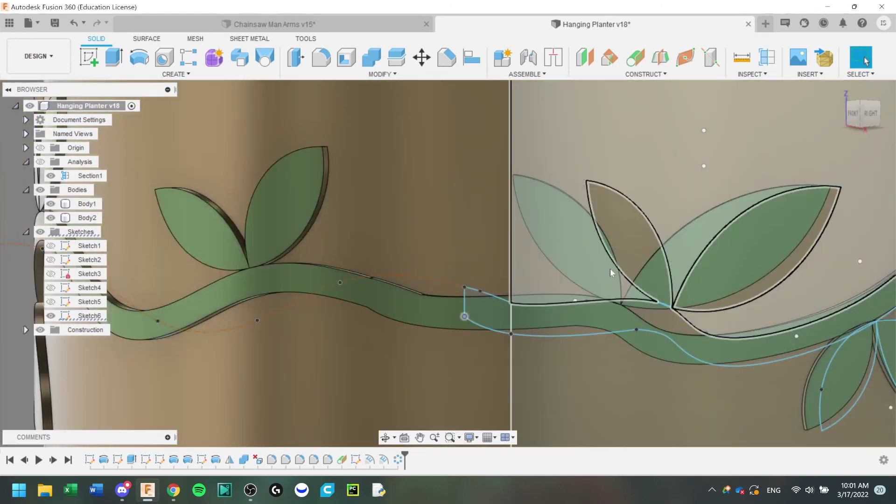
pyautogui.scroll(-8, 609, 268)
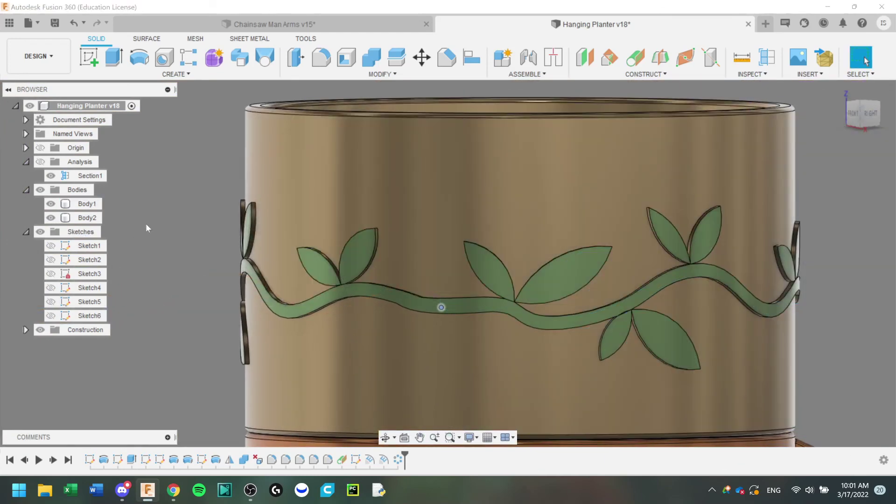
pyautogui.click(26, 232)
pyautogui.click(840, 95)
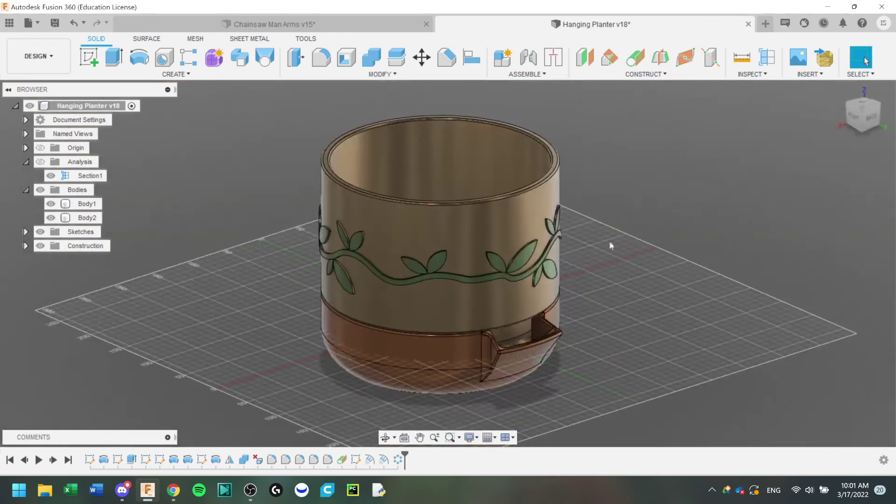
pyautogui.hotkey('ctrl', 's')
pyautogui.press('Return')
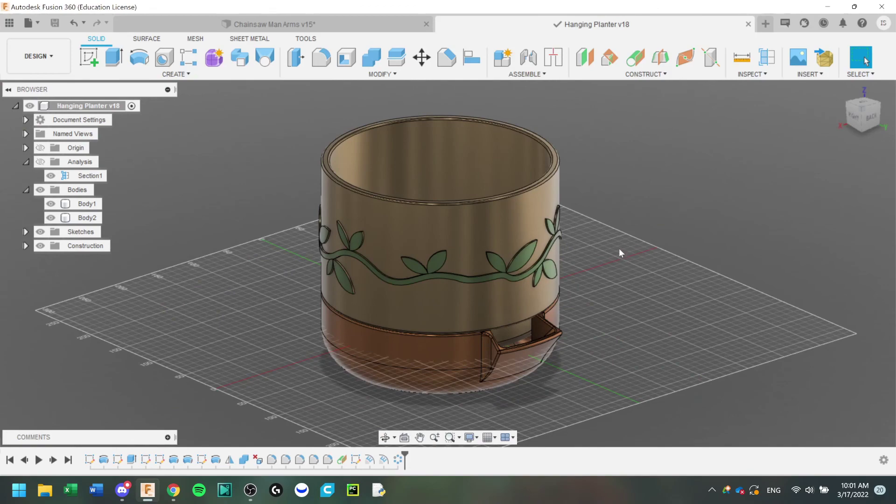
# Show the section analysis and examine the planter's interior, drainage holes and lower reservoir from the right side and at an angle.
pyautogui.keyDown('shift'); pyautogui.moveTo(619, 253); pyautogui.dragTo(645, 236, button='middle'); pyautogui.keyUp('shift')
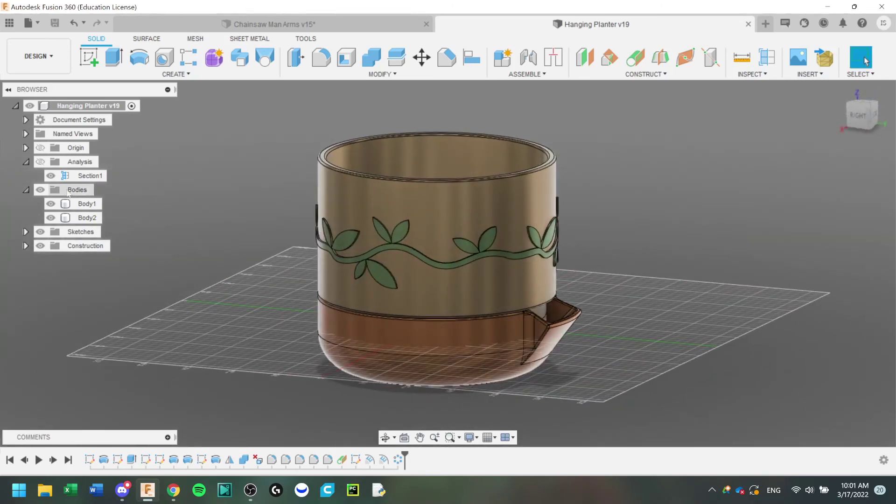
pyautogui.click(40, 162)
pyautogui.scroll(3, 514, 261)
pyautogui.moveTo(660, 256); pyautogui.dragTo(621, 261)
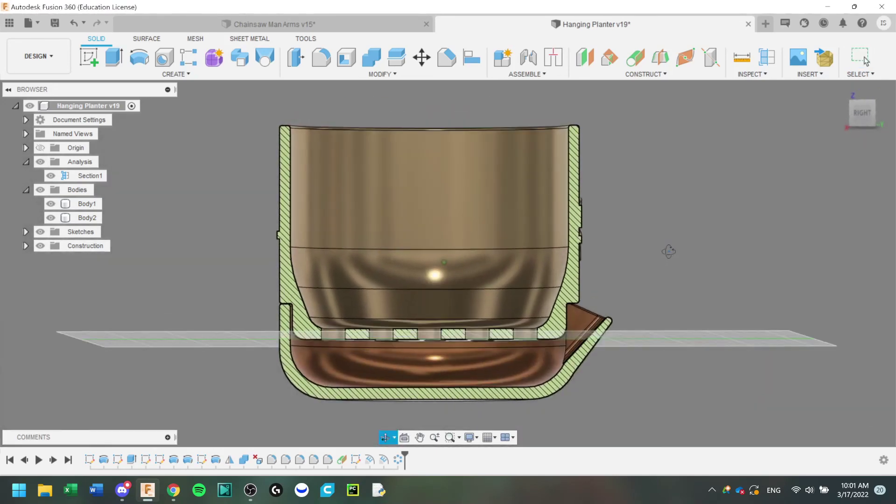
pyautogui.press('Escape')
pyautogui.click(861, 113)
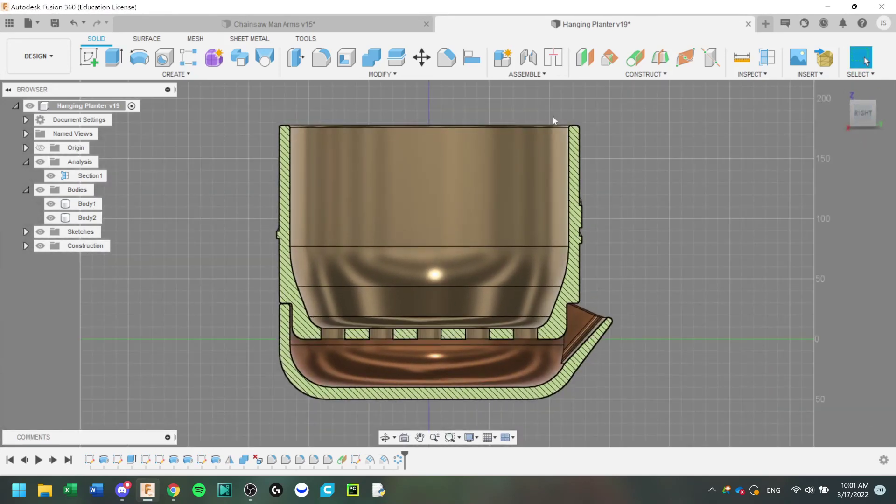
pyautogui.click(520, 335)
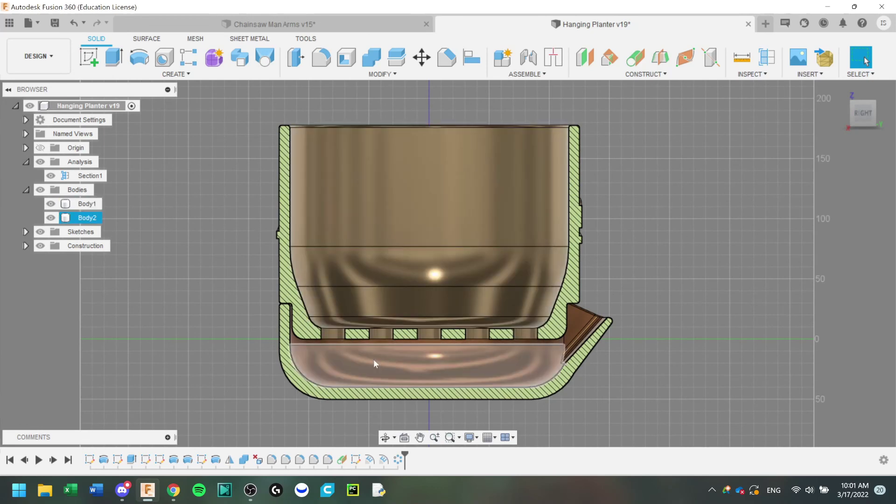
pyautogui.keyDown('shift'); pyautogui.moveTo(723, 183); pyautogui.dragTo(687, 173, button='middle'); pyautogui.keyUp('shift')
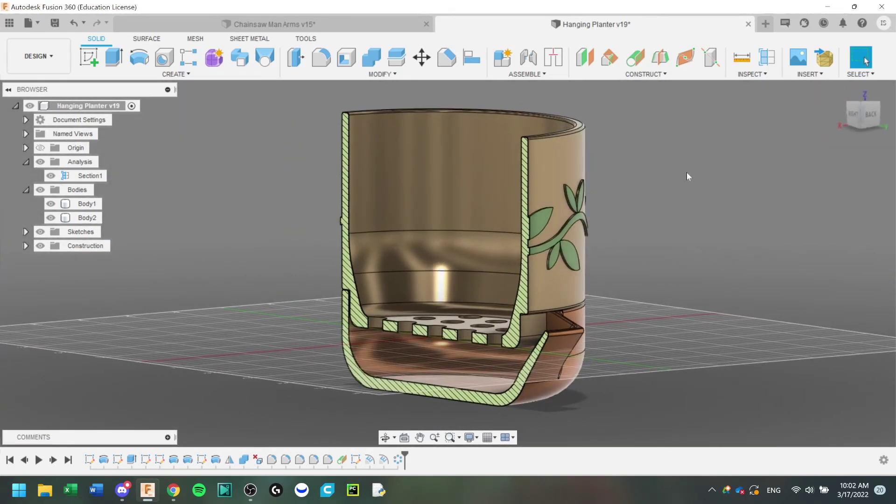
# Hide the section cut to show the whole planter again, and save the design.
pyautogui.click(50, 176)
pyautogui.keyDown('shift'); pyautogui.moveTo(602, 206); pyautogui.dragTo(633, 242, button='middle'); pyautogui.keyUp('shift')
pyautogui.hotkey('ctrl', 's')
pyautogui.press('Return')
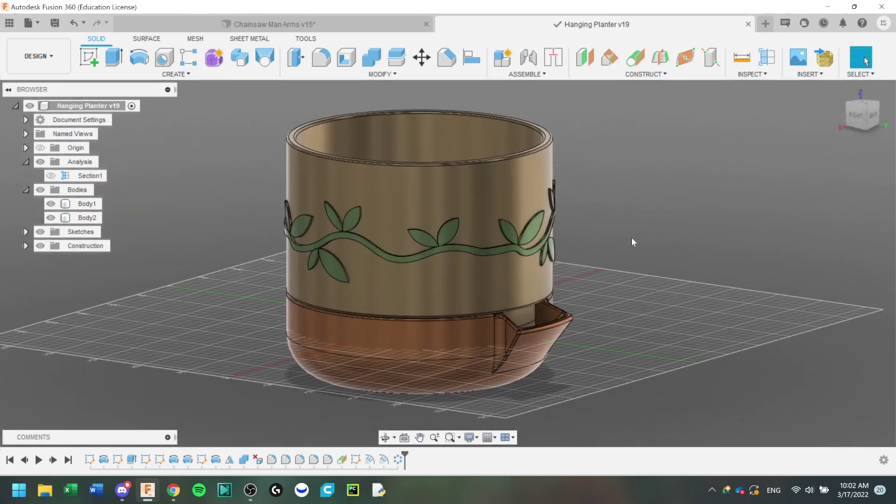